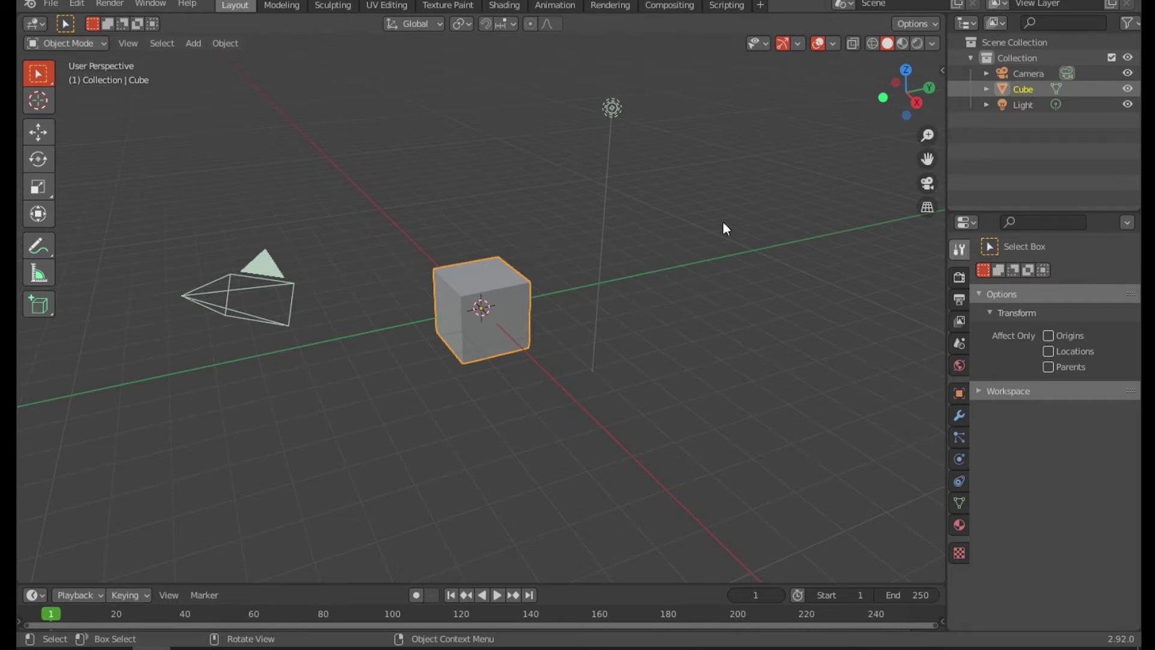
# Move the default cube straight up along the Z axis, above the grid floor.
pyautogui.scroll(3, 470, 272)
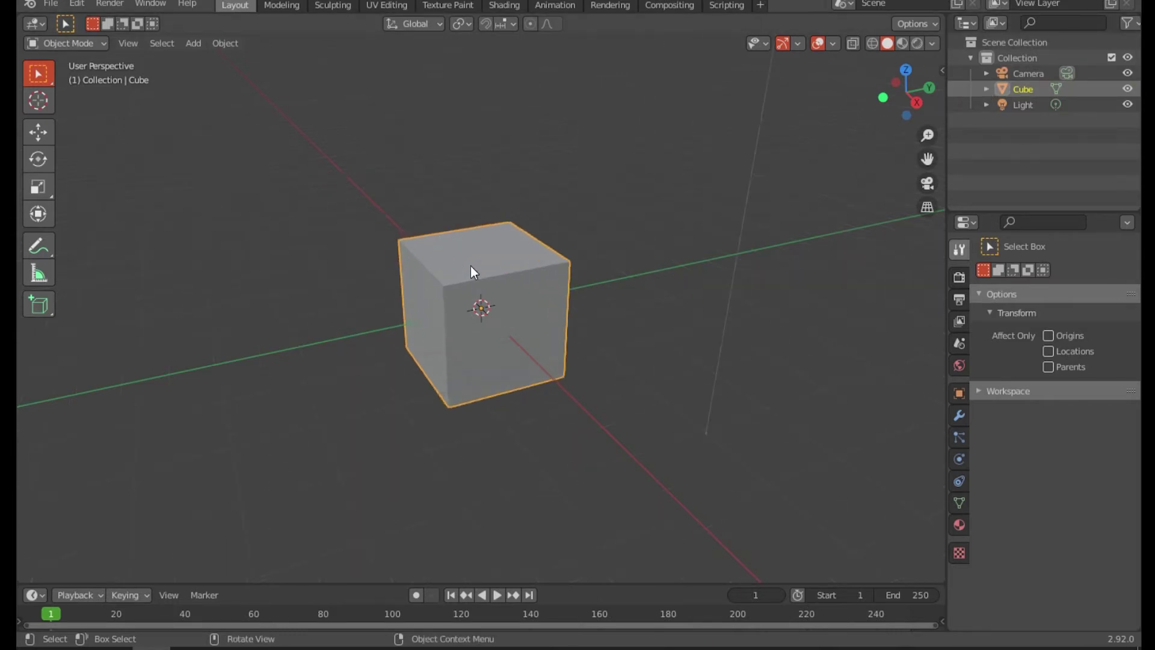
pyautogui.scroll(-3, 470, 266)
pyautogui.scroll(3, 470, 265)
pyautogui.click(37, 132)
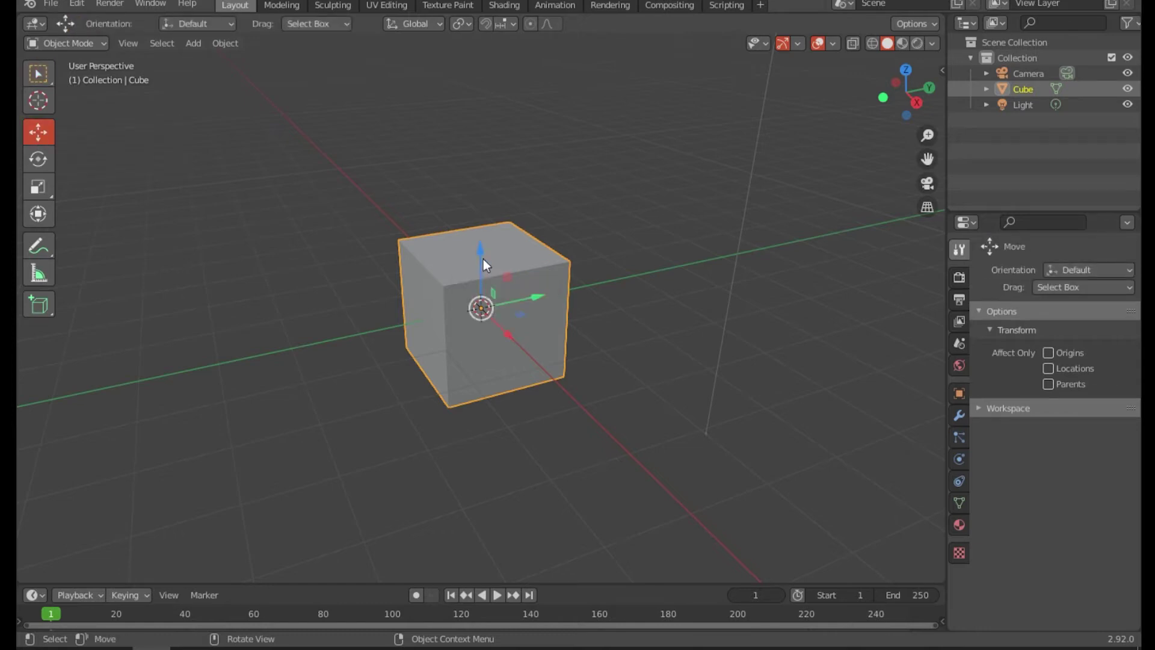
pyautogui.moveTo(479, 243); pyautogui.dragTo(498, 84)
pyautogui.moveTo(525, 218); pyautogui.dragTo(392, 215, button='middle')
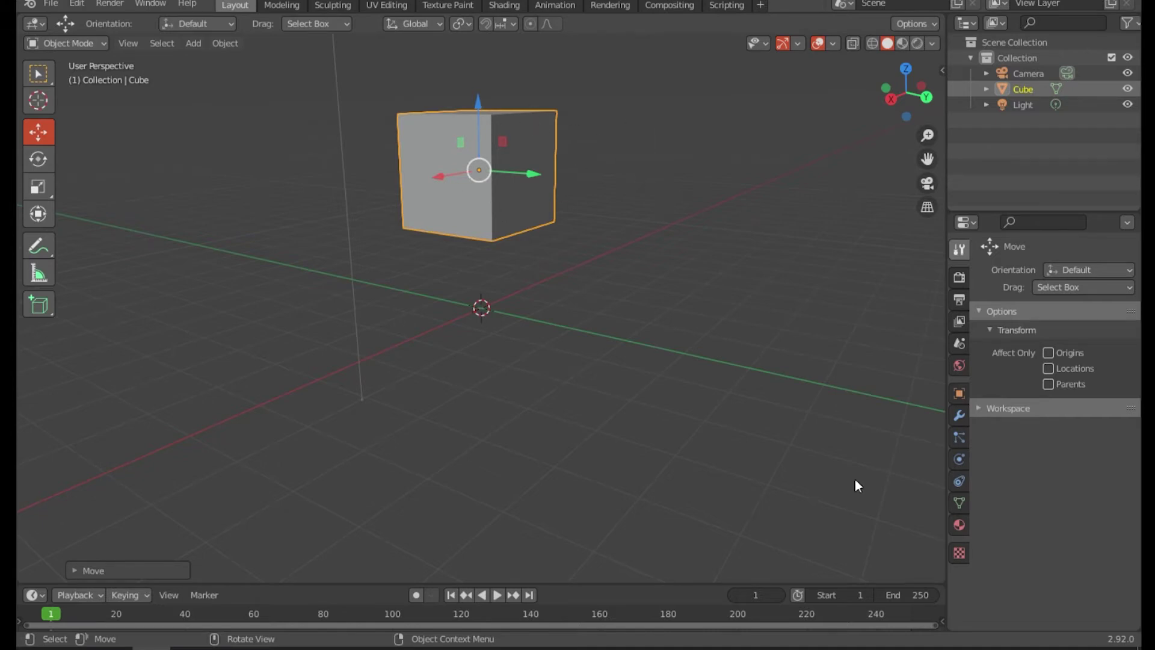
# Add a Subdivision Surface modifier to the raised cube and apply it.
pyautogui.click(958, 414)
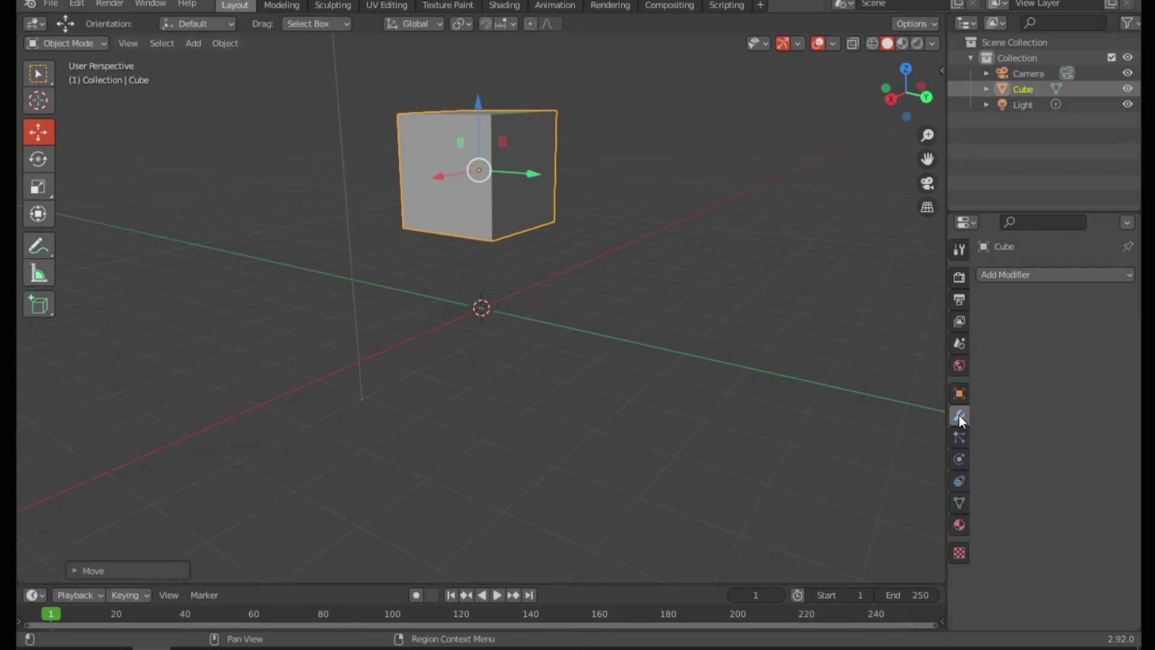
pyautogui.click(1019, 275)
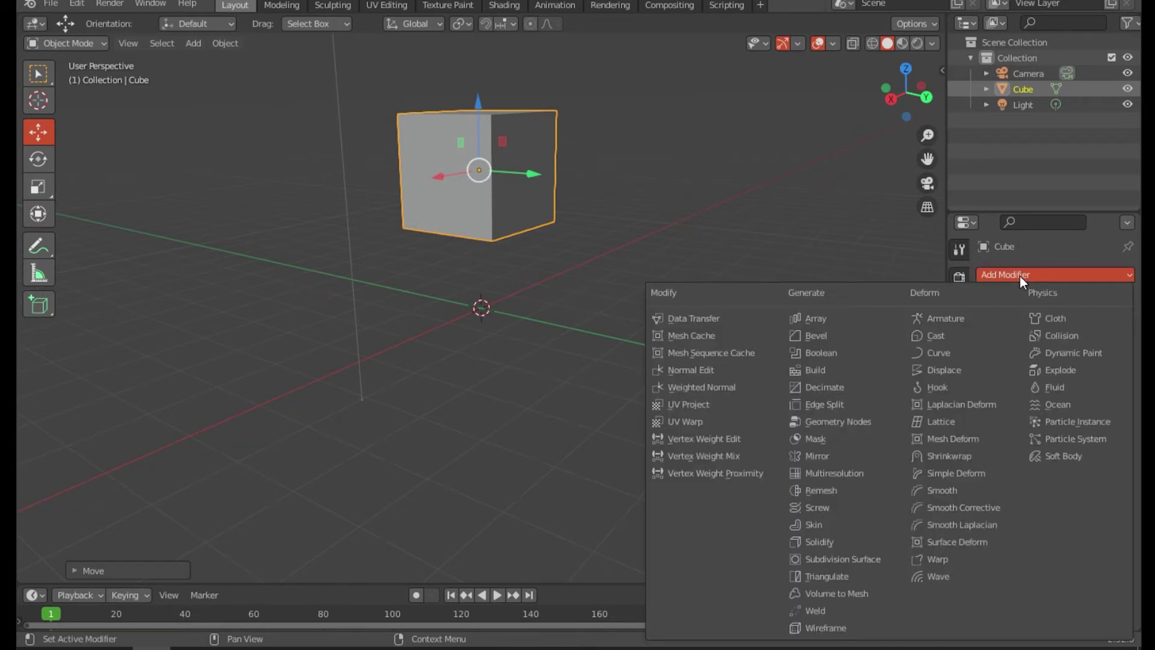
pyautogui.click(857, 558)
pyautogui.moveTo(531, 216); pyautogui.dragTo(569, 227, button='middle')
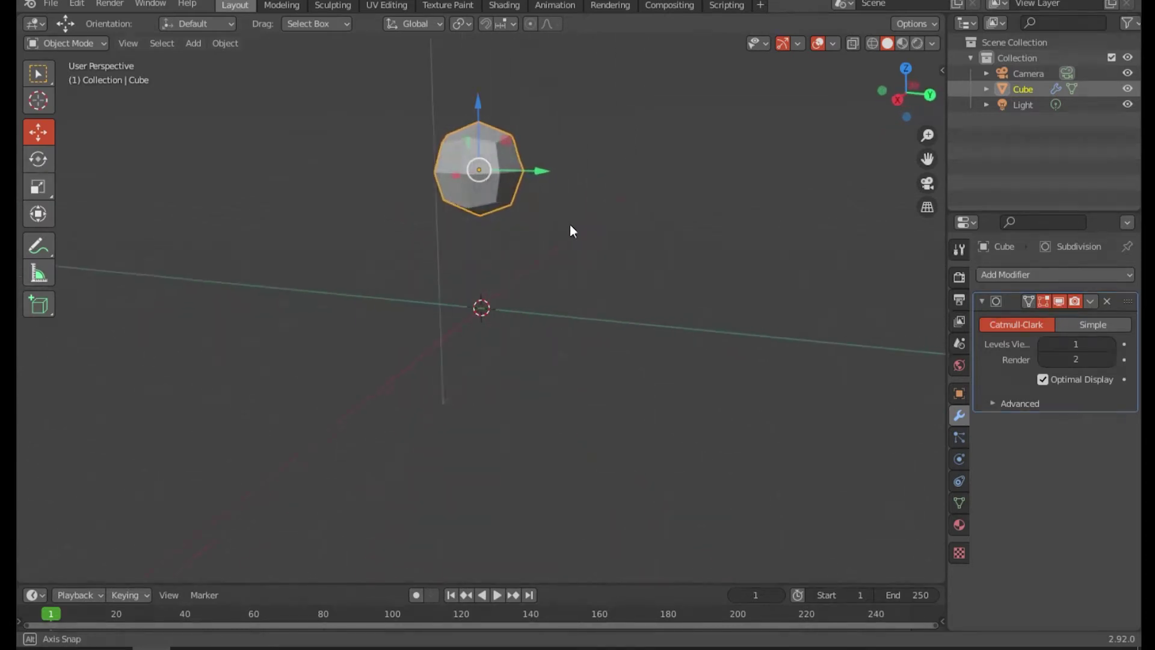
pyautogui.click(1091, 301)
pyautogui.click(1084, 314)
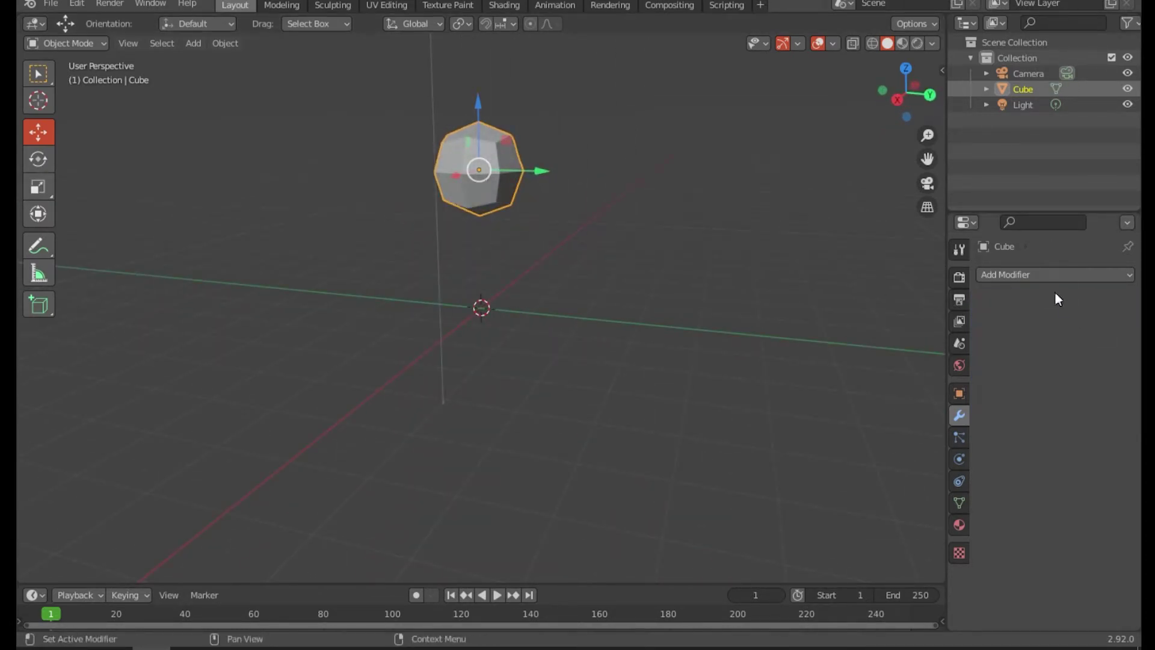
# Add a second Subdivision Surface modifier to the subdivided cube and apply it too.
pyautogui.click(1040, 276)
pyautogui.click(866, 558)
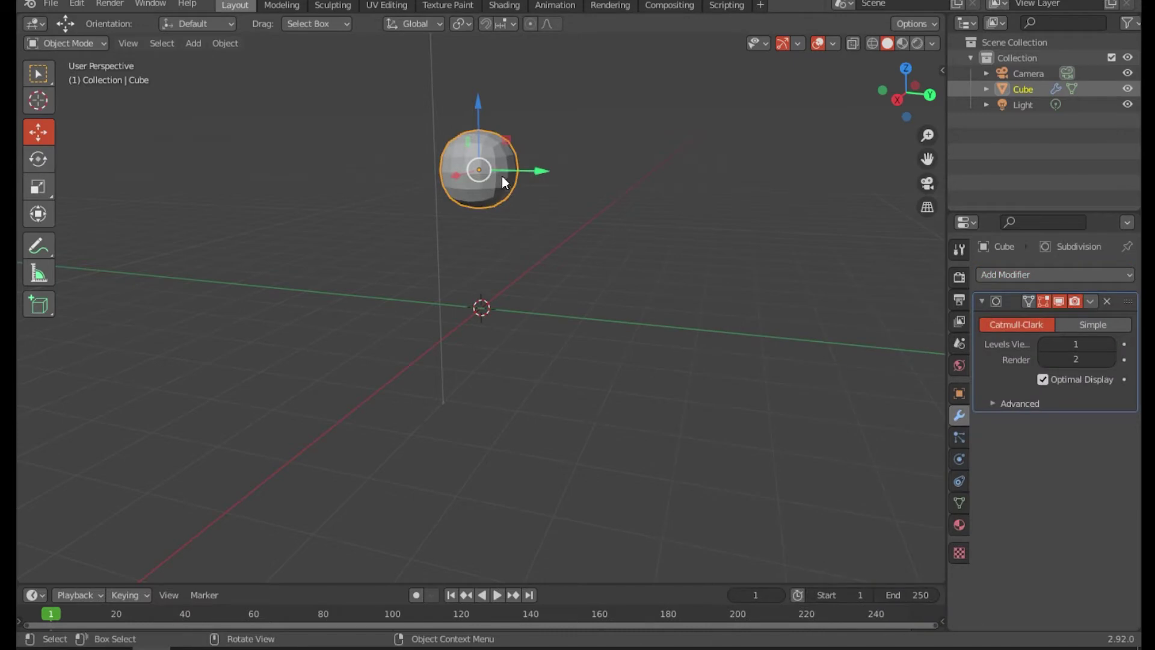
pyautogui.moveTo(622, 248); pyautogui.dragTo(528, 250, button='middle')
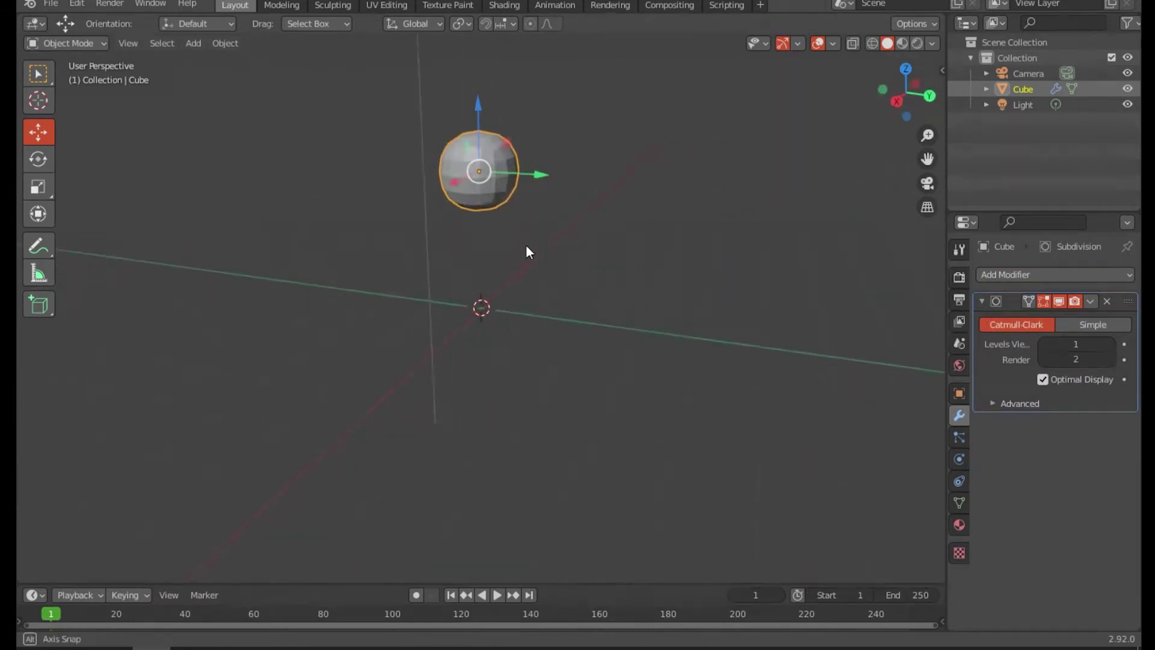
pyautogui.click(1091, 300)
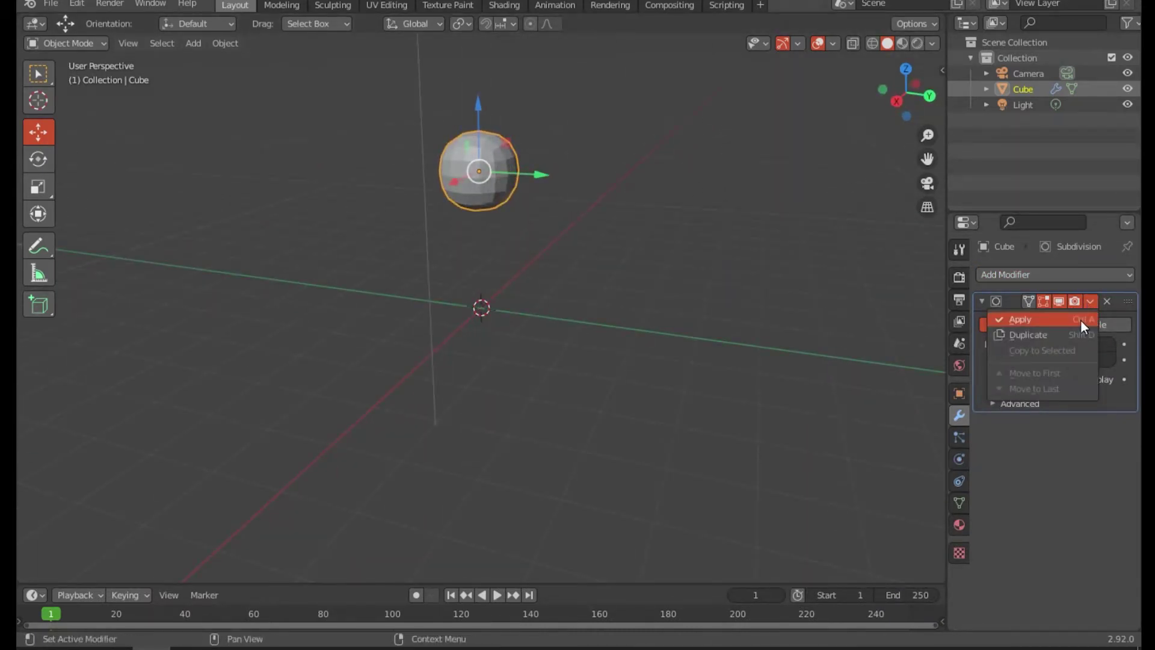
pyautogui.click(1080, 315)
# Add a third Subdivision Surface modifier to the twice-subdivided cube.
pyautogui.click(1017, 274)
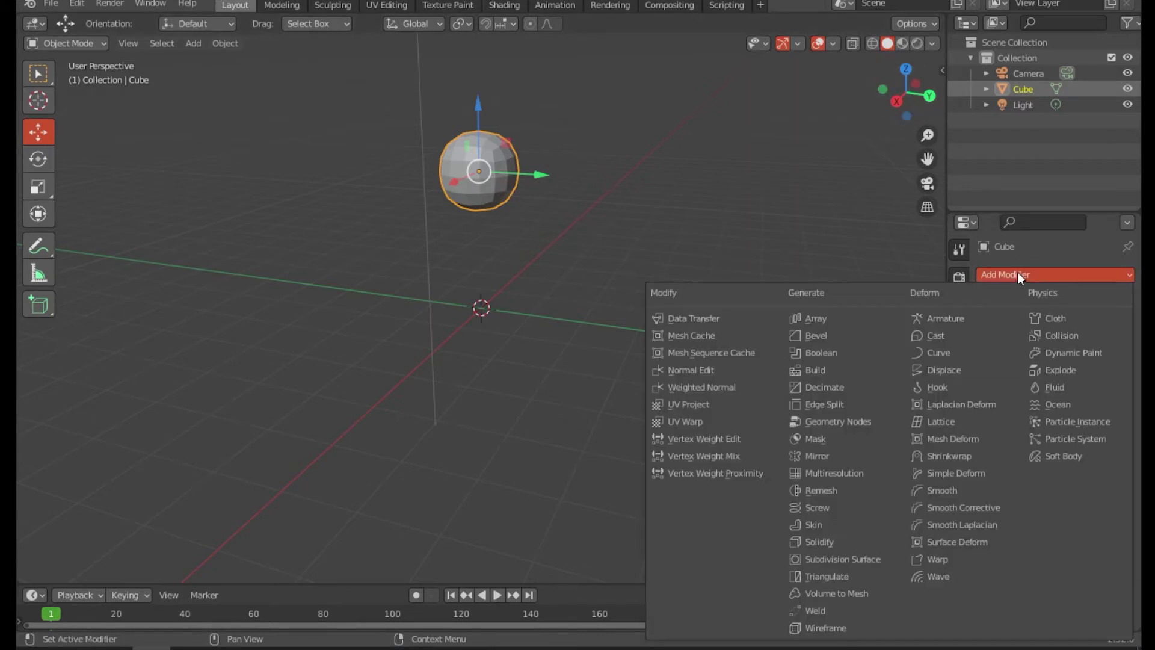
pyautogui.click(853, 559)
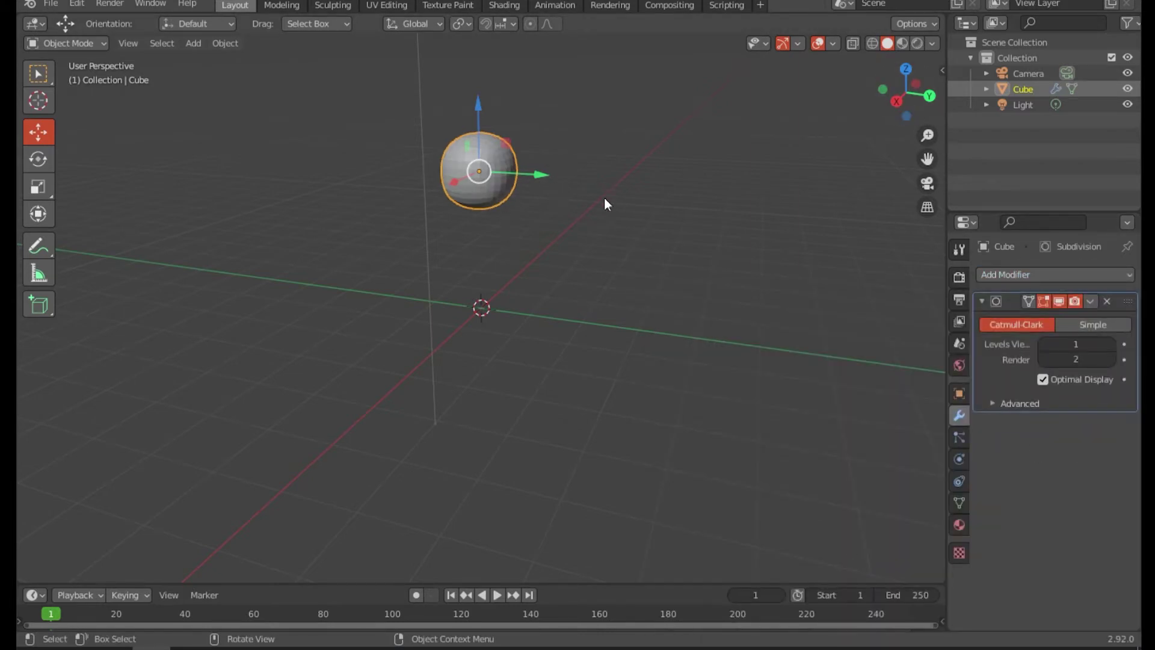
pyautogui.moveTo(605, 198)
pyautogui.mouseDown(button='middle')
pyautogui.moveTo(750, 201)
pyautogui.moveTo(609, 200)
pyautogui.mouseUp(button='middle')
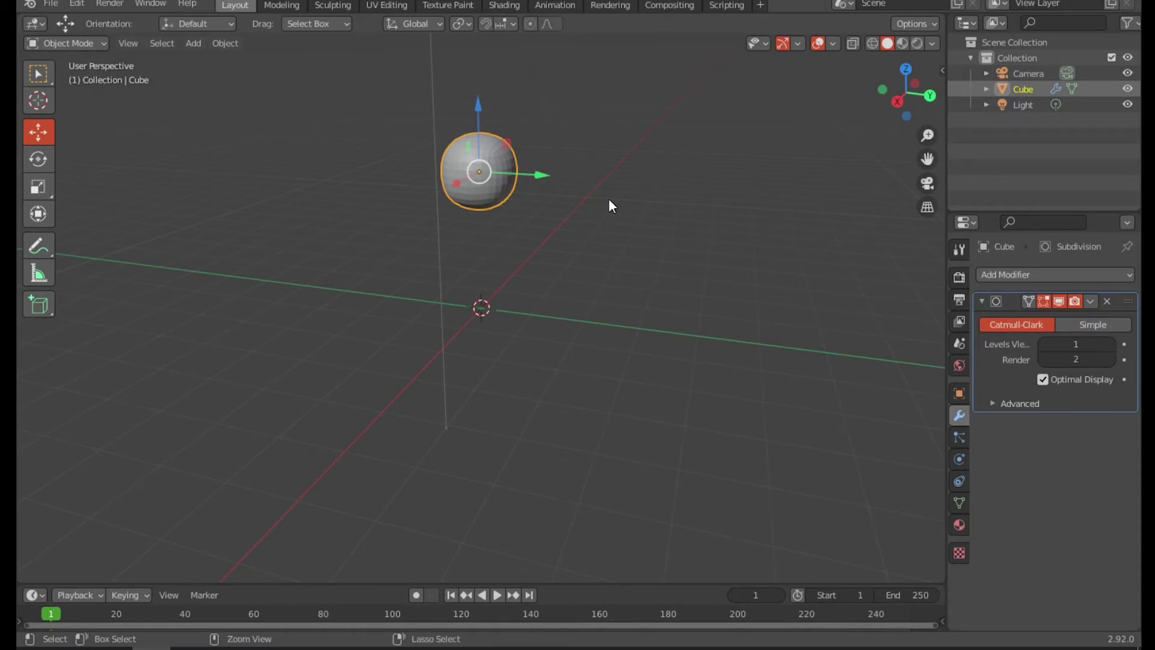
# Undo the subdivisions back to the plain cube and check it in wireframe shading before returning to solid shading.
pyautogui.hotkey('ctrl', 'z')
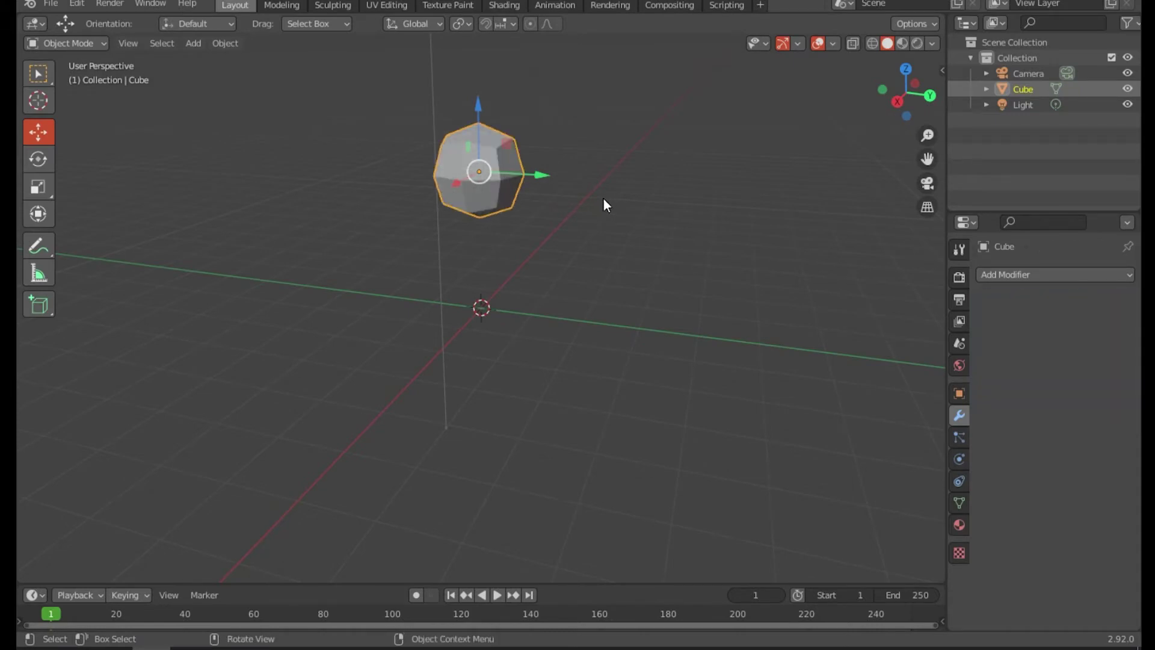
pyautogui.hotkey('ctrl', 'shift', 'z')
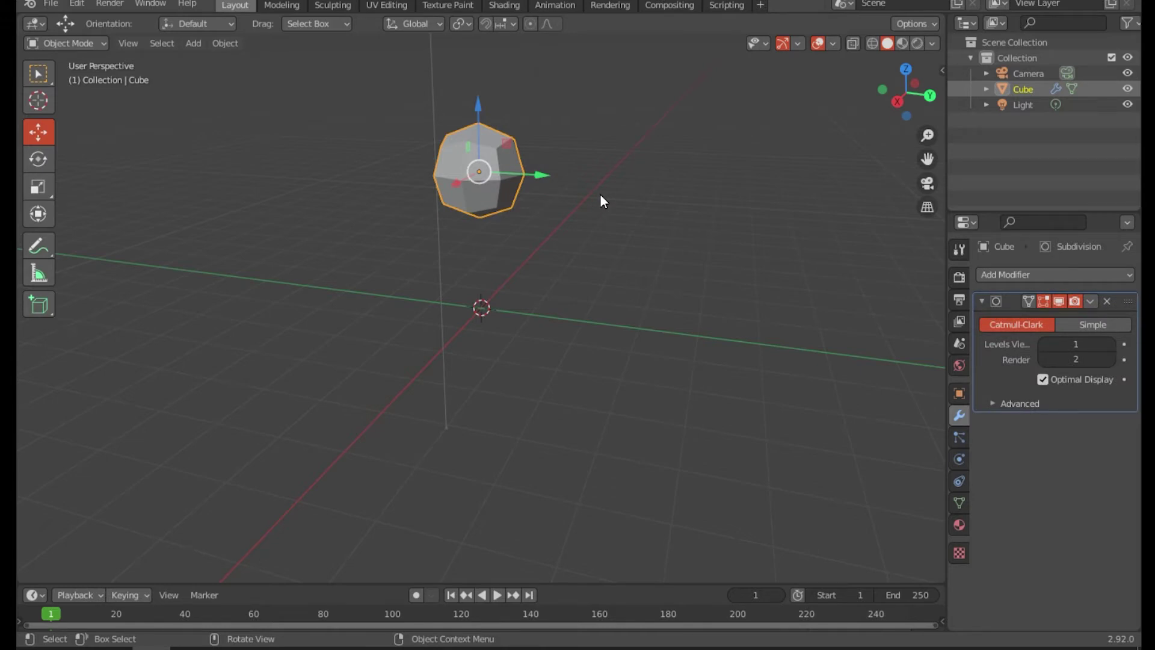
pyautogui.click(871, 43)
pyautogui.moveTo(505, 153); pyautogui.dragTo(622, 174, button='middle')
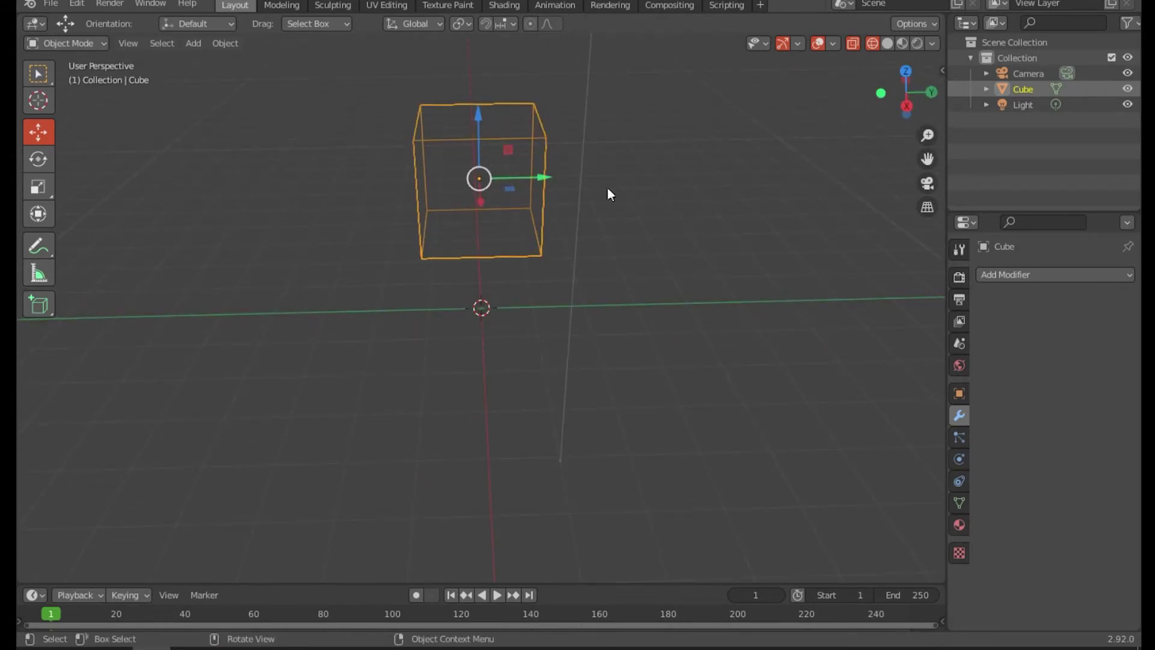
pyautogui.moveTo(611, 193); pyautogui.dragTo(532, 226, button='middle')
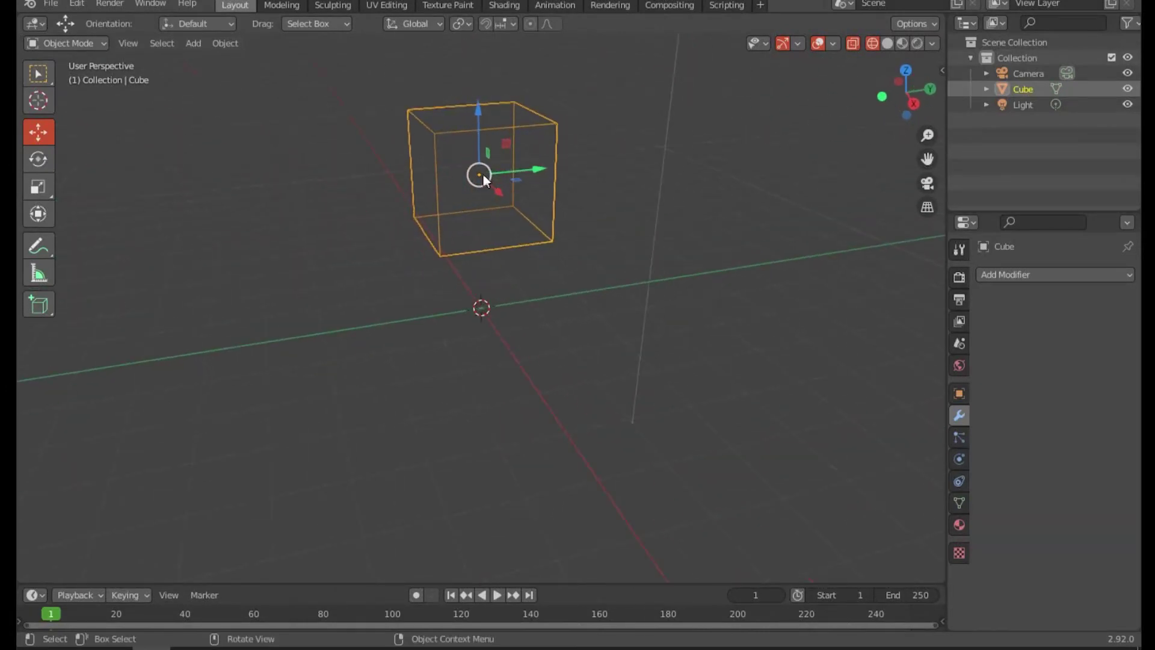
pyautogui.click(885, 43)
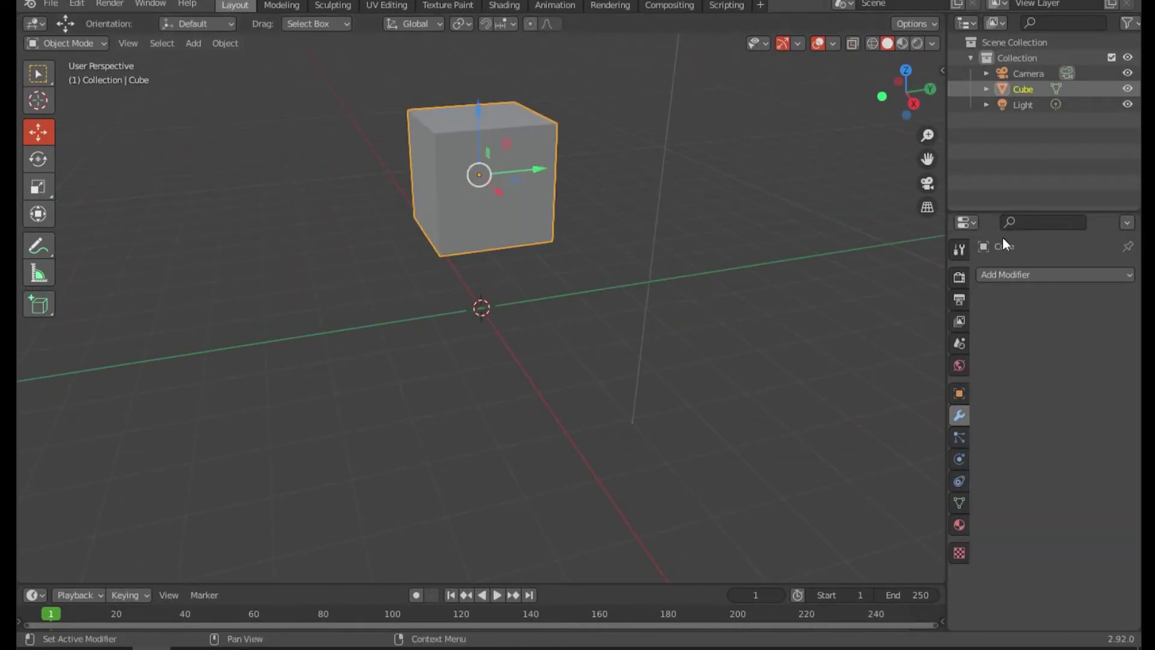
# Add a Subdivision Surface modifier to the plain cube without applying it, and inspect the shape in wireframe and solid shading.
pyautogui.click(1042, 275)
pyautogui.click(860, 561)
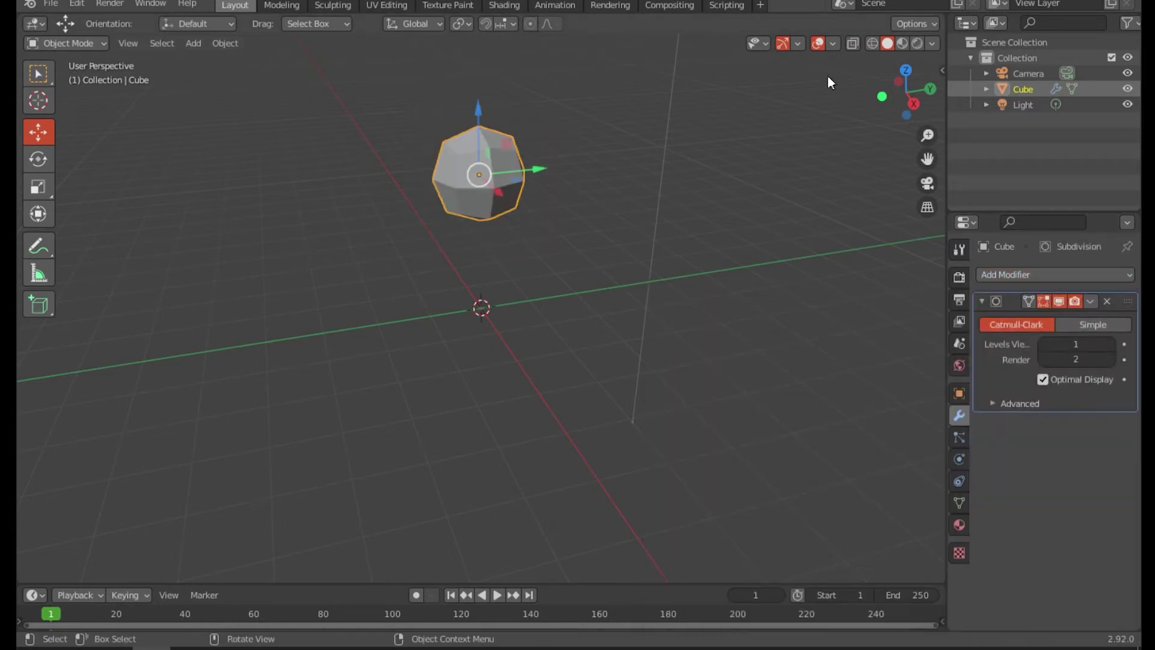
pyautogui.click(871, 45)
pyautogui.moveTo(511, 189); pyautogui.dragTo(859, 49, button='middle')
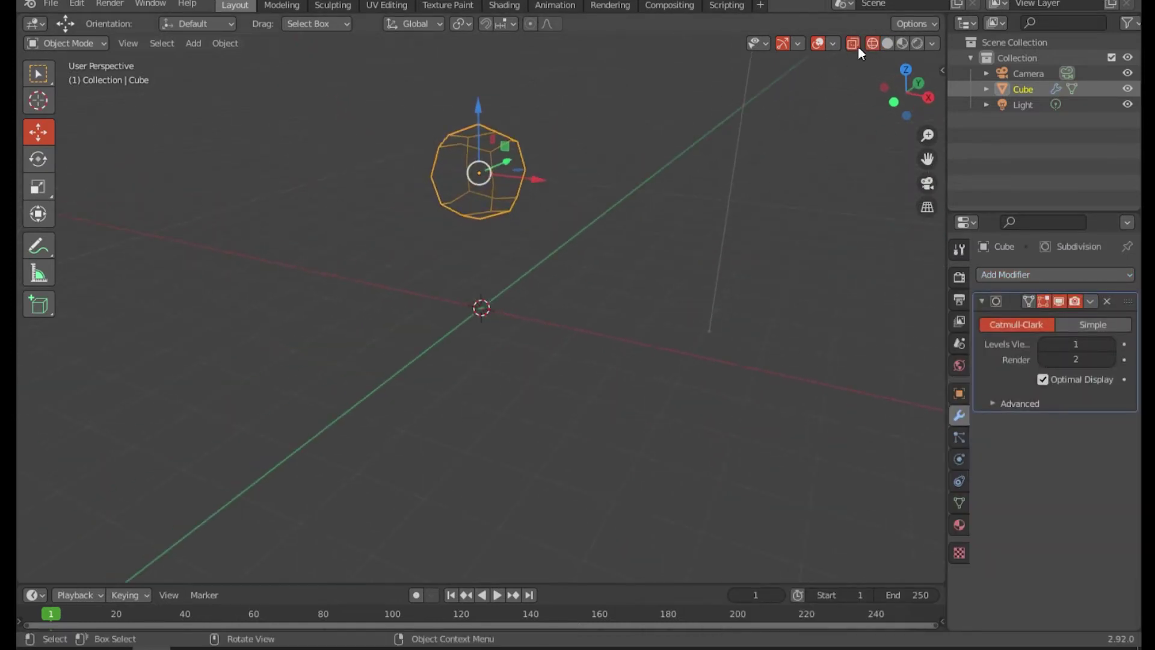
pyautogui.click(887, 43)
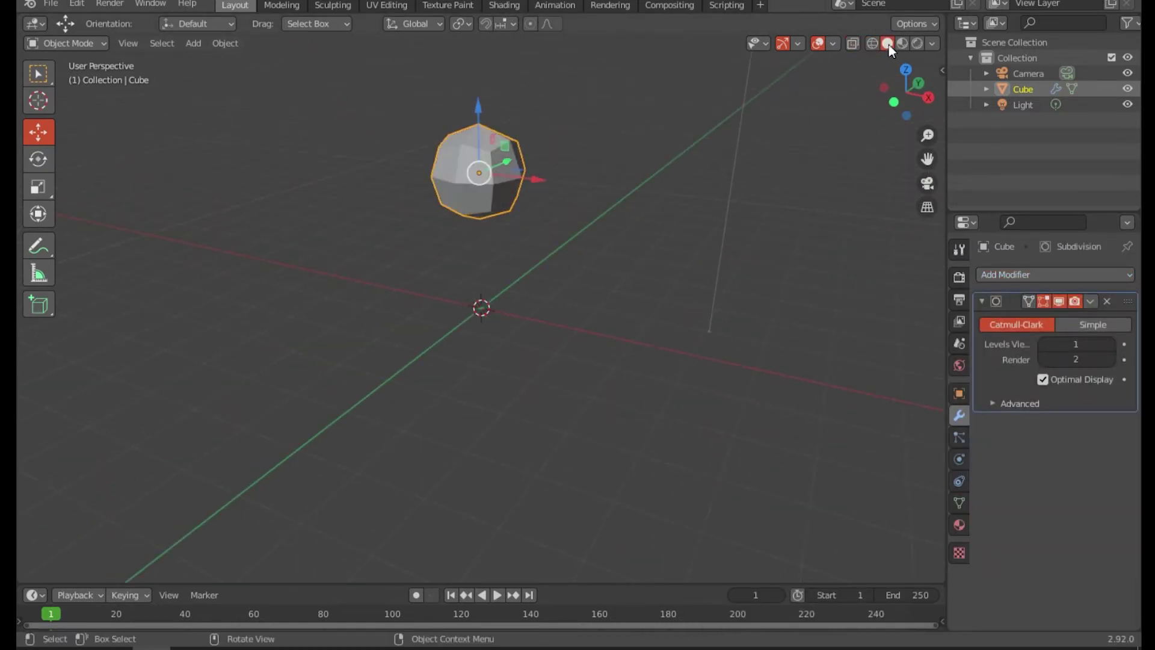
pyautogui.moveTo(546, 200)
pyautogui.mouseDown(button='middle')
pyautogui.moveTo(638, 196)
pyautogui.moveTo(626, 205)
pyautogui.mouseUp(button='middle')
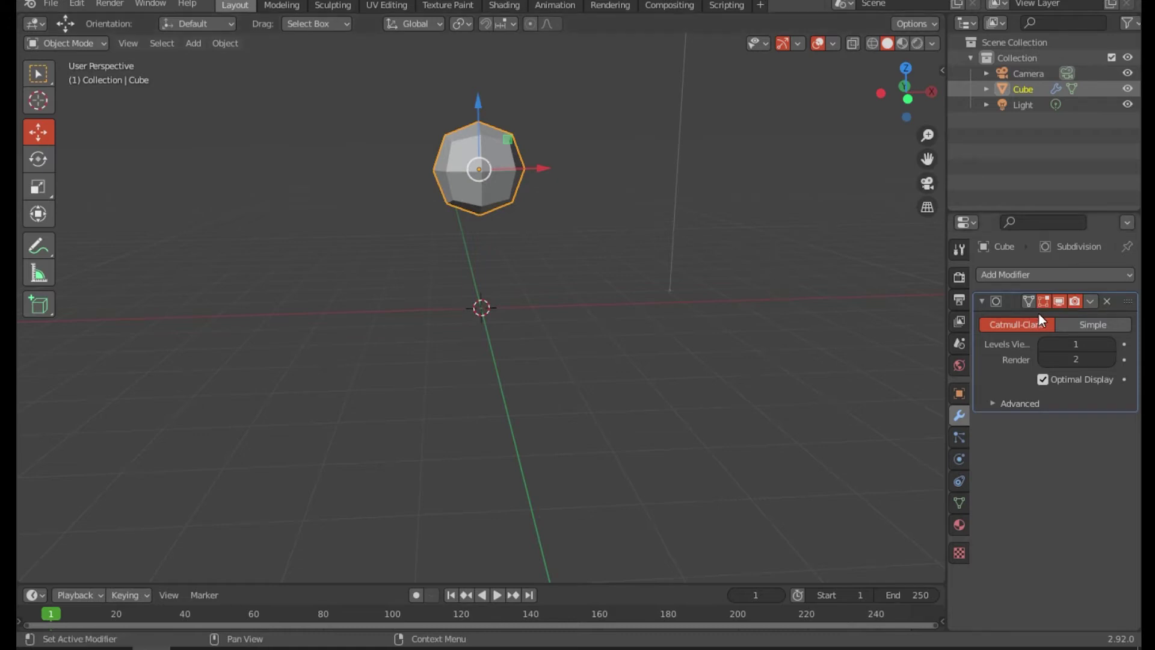
pyautogui.moveTo(605, 258); pyautogui.dragTo(593, 231, button='middle')
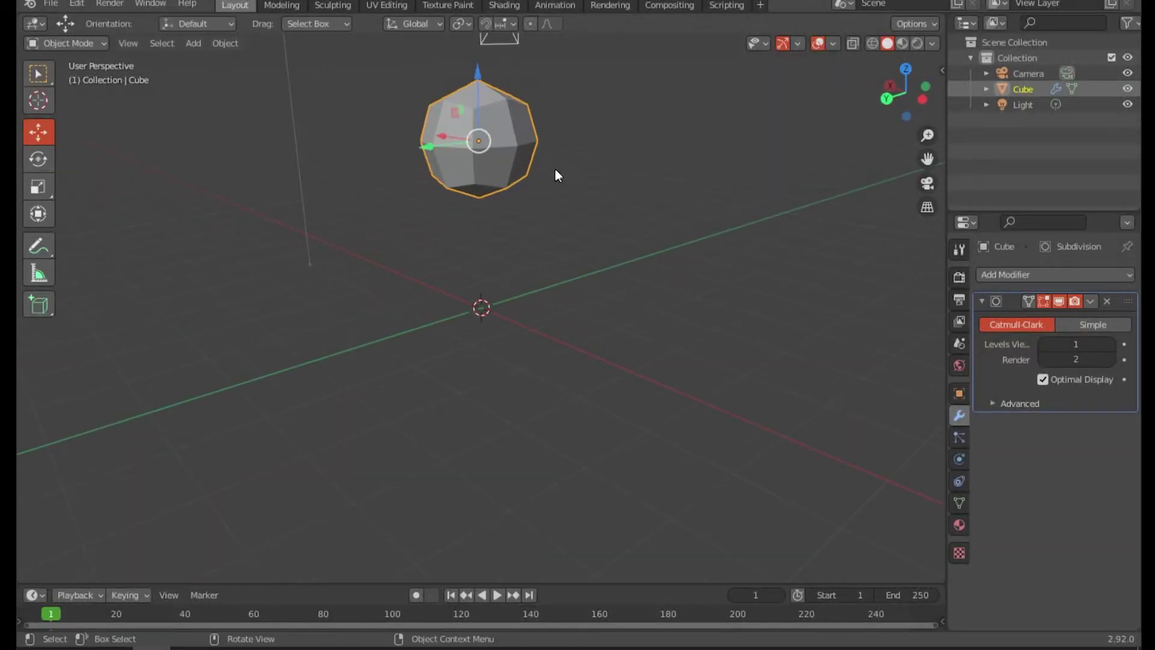
pyautogui.moveTo(554, 175); pyautogui.dragTo(416, 199, button='middle')
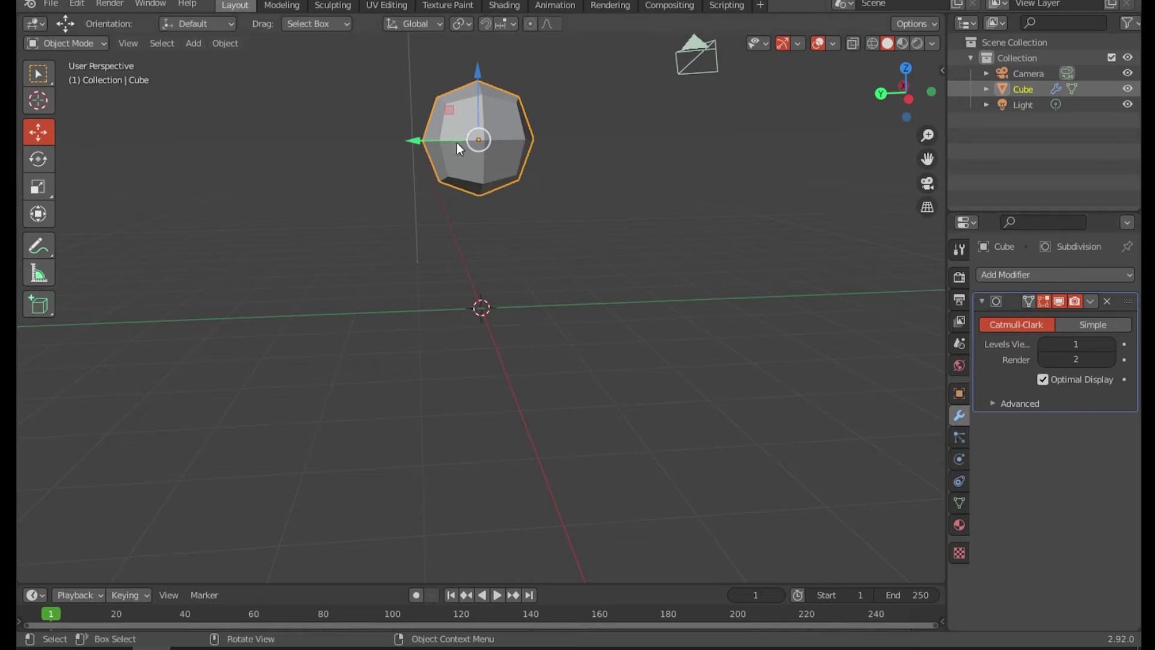
pyautogui.moveTo(636, 116); pyautogui.dragTo(558, 210, button='middle')
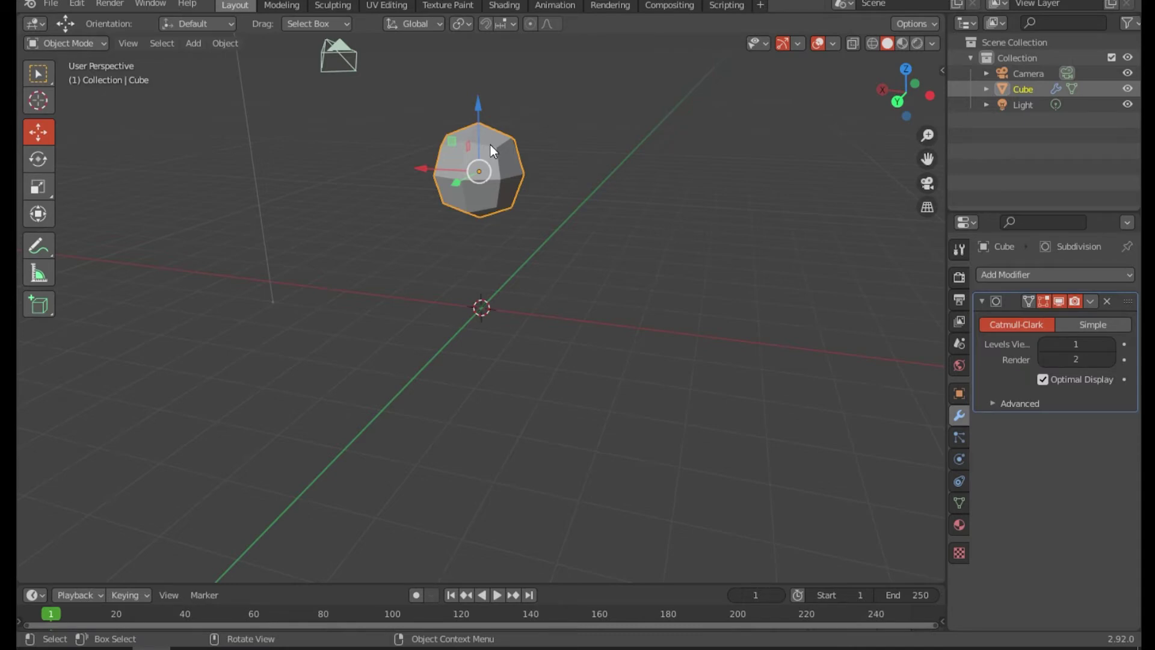
# Try to scale the subdivided cube along the global Z axis by about 1.3.
pyautogui.press('s')
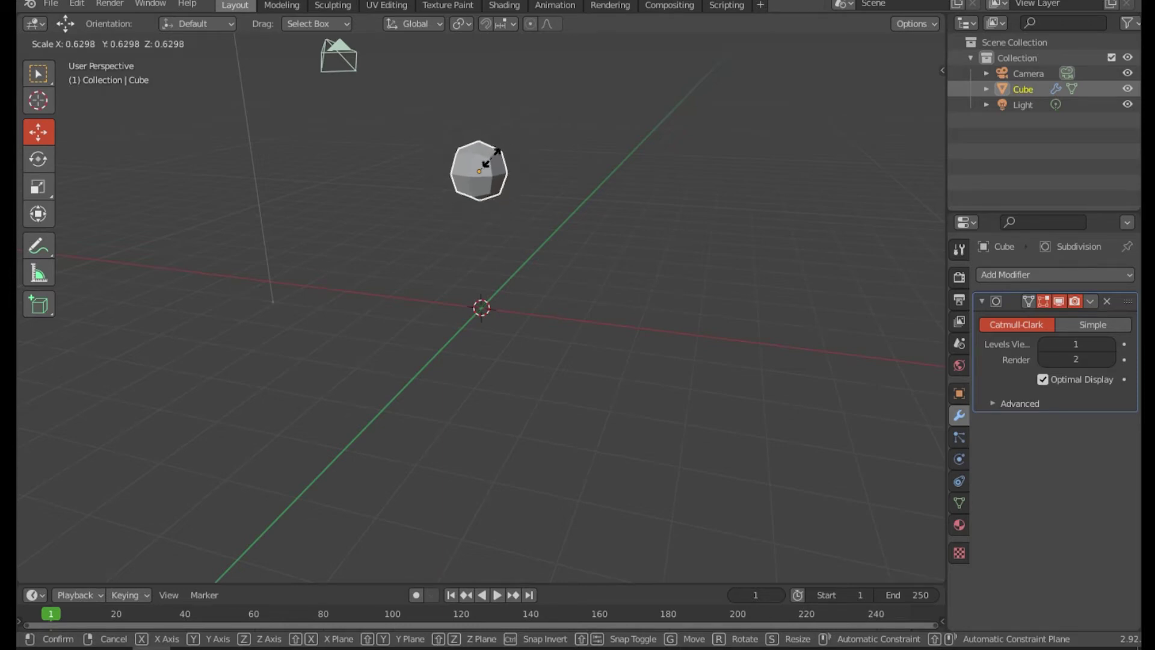
pyautogui.press('z')
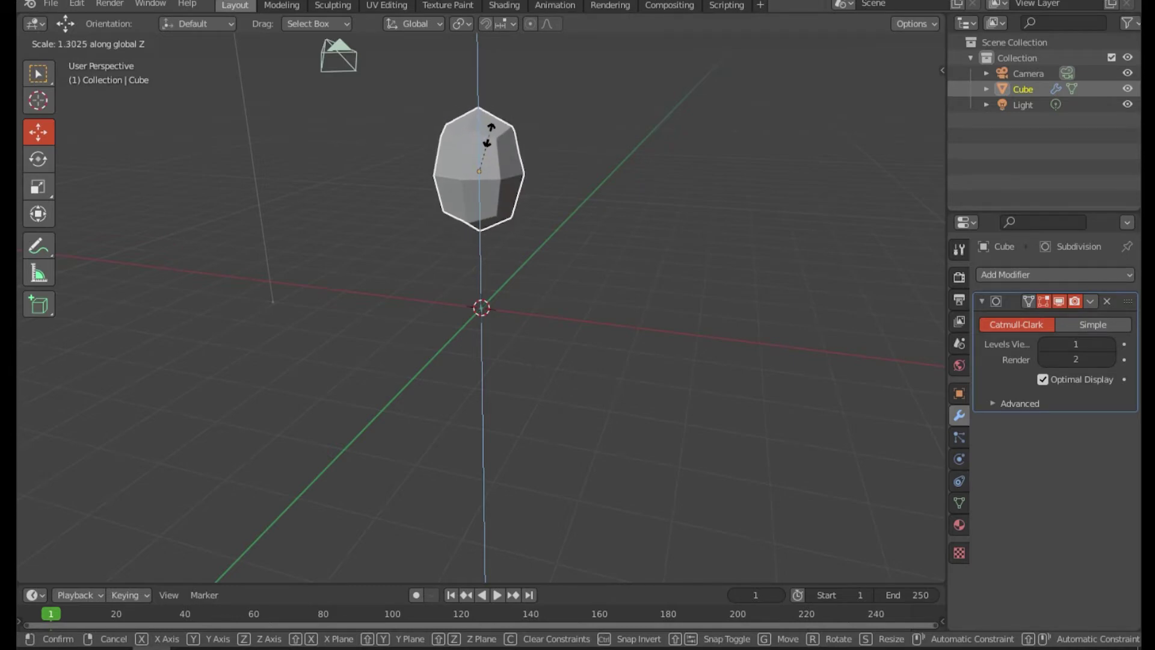
pyautogui.click(488, 136)
pyautogui.moveTo(489, 138); pyautogui.dragTo(496, 183, button='middle')
# Stretch the subdivided cube vertically into an elongated egg-like shape by scaling it along the global Z axis.
pyautogui.press('s')
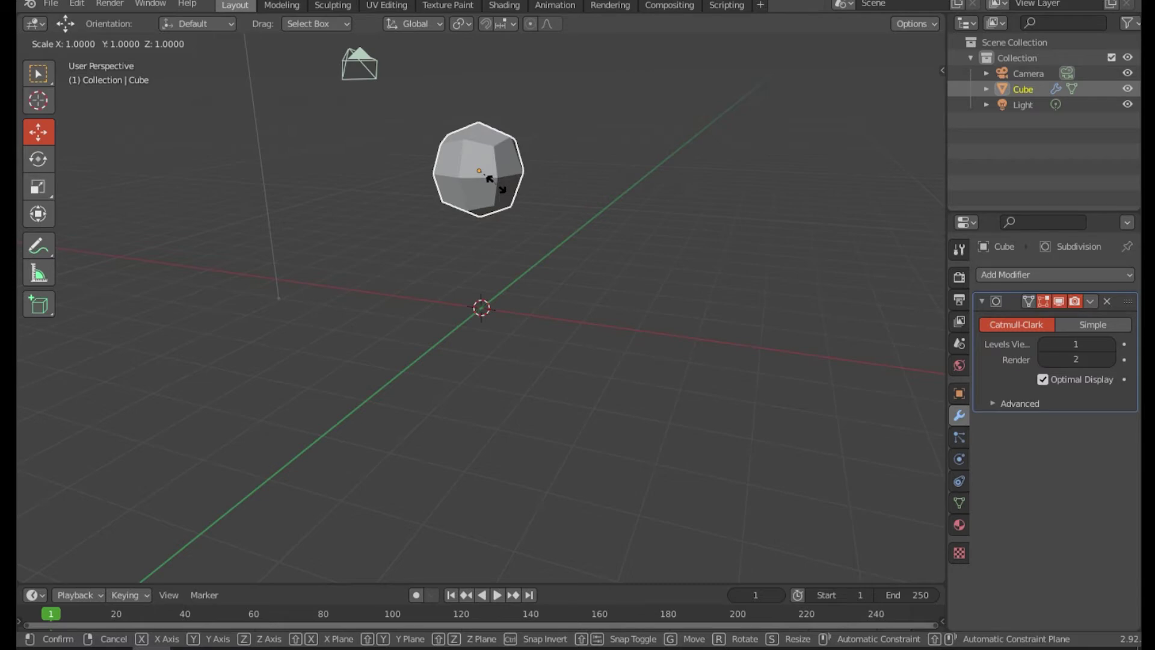
pyautogui.press('z')
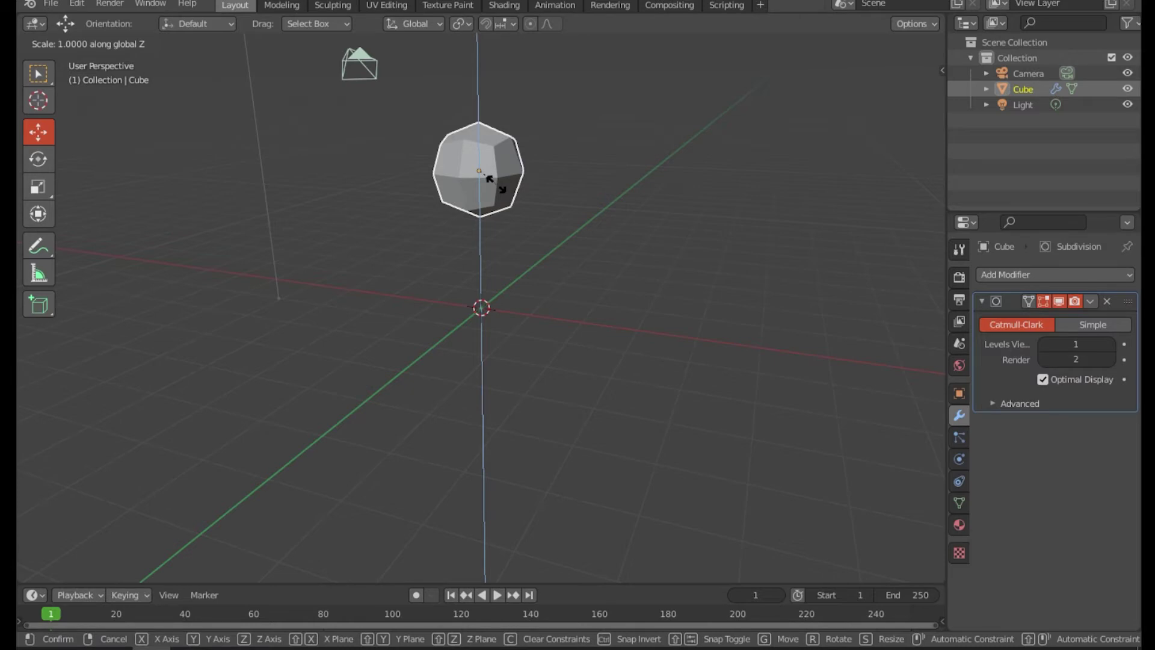
pyautogui.click(508, 156)
pyautogui.moveTo(505, 155)
pyautogui.mouseDown(button='middle')
pyautogui.moveTo(542, 175)
pyautogui.moveTo(665, 168)
pyautogui.moveTo(504, 174)
pyautogui.mouseUp(button='middle')
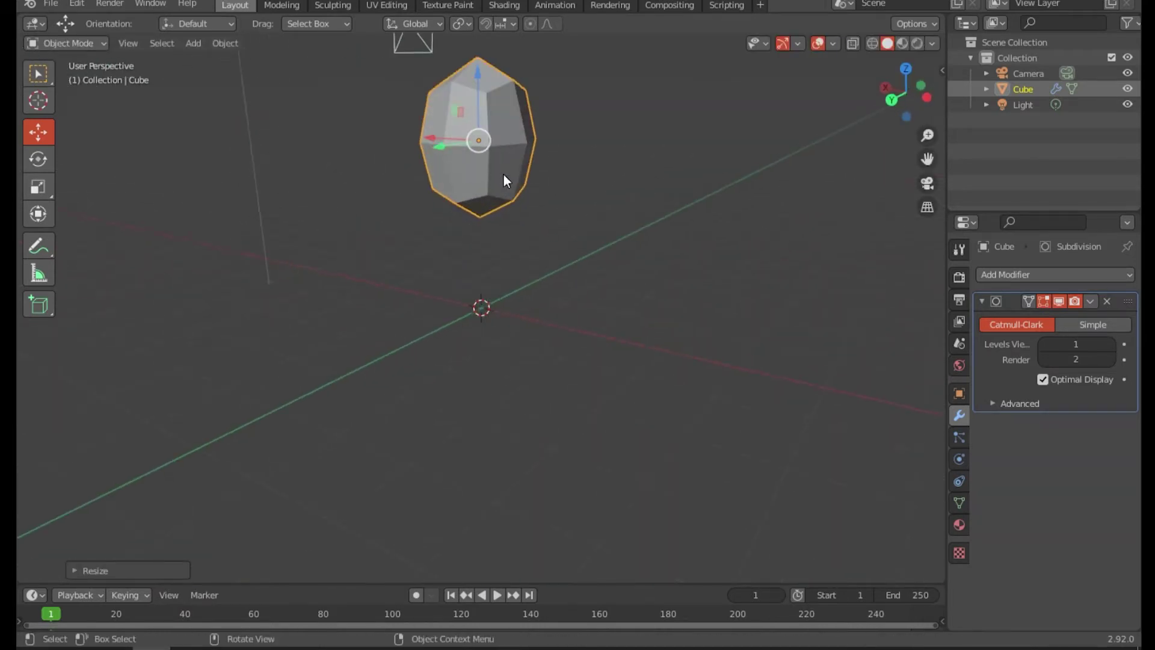
# Enter Edit Mode and add one horizontal loop cut around the cube, slid down close to its bottom face.
pyautogui.moveTo(923, 166); pyautogui.dragTo(933, 215)
pyautogui.moveTo(498, 246); pyautogui.dragTo(564, 204, button='middle')
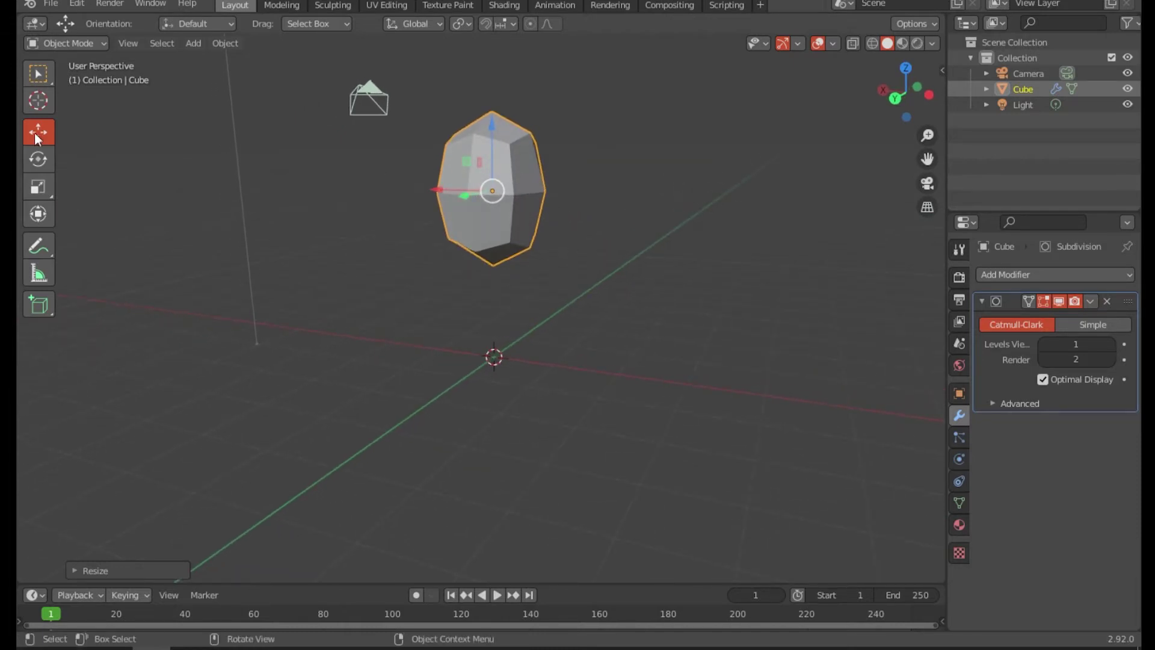
pyautogui.press('Tab')
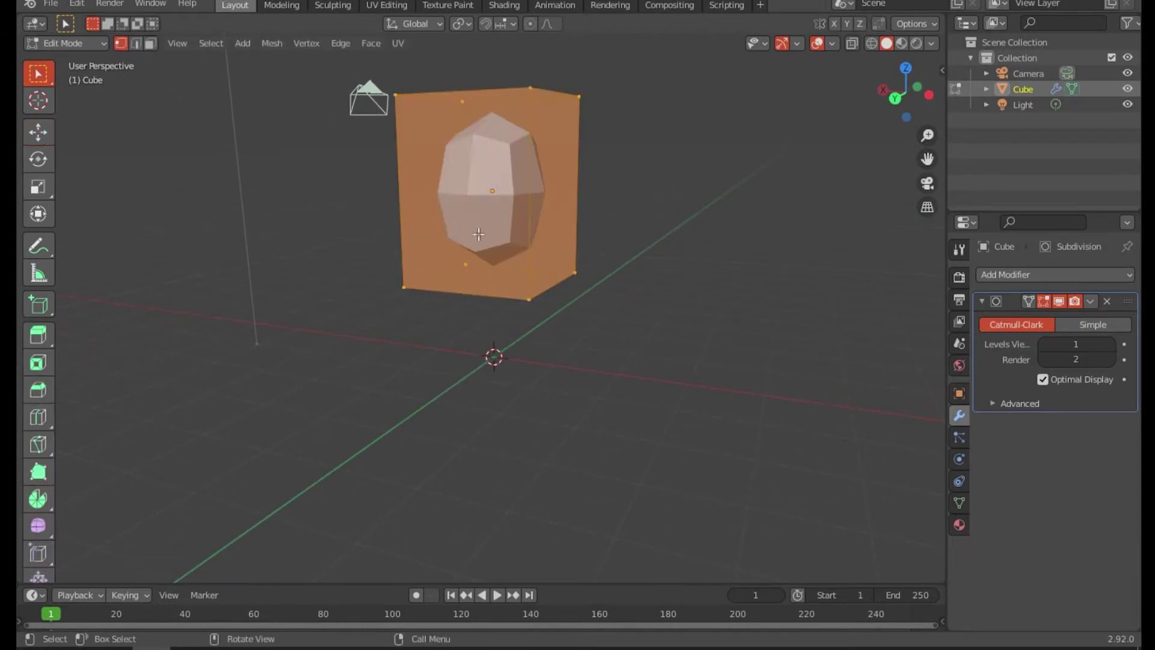
pyautogui.hotkey('ctrl', 'r')
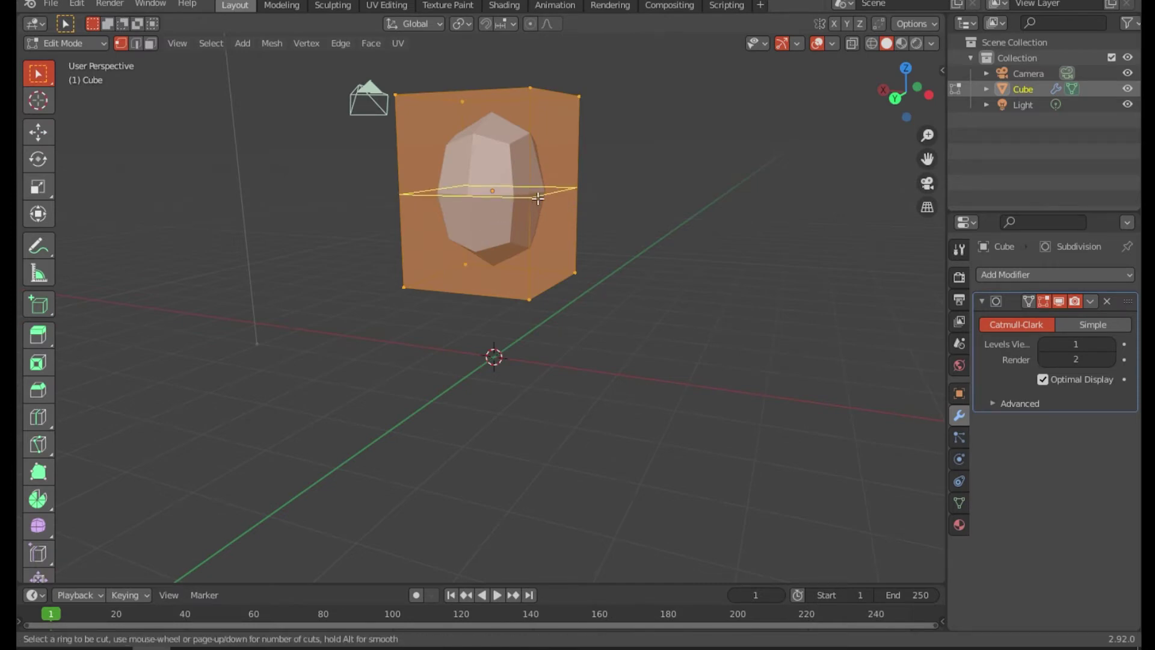
pyautogui.click(537, 197)
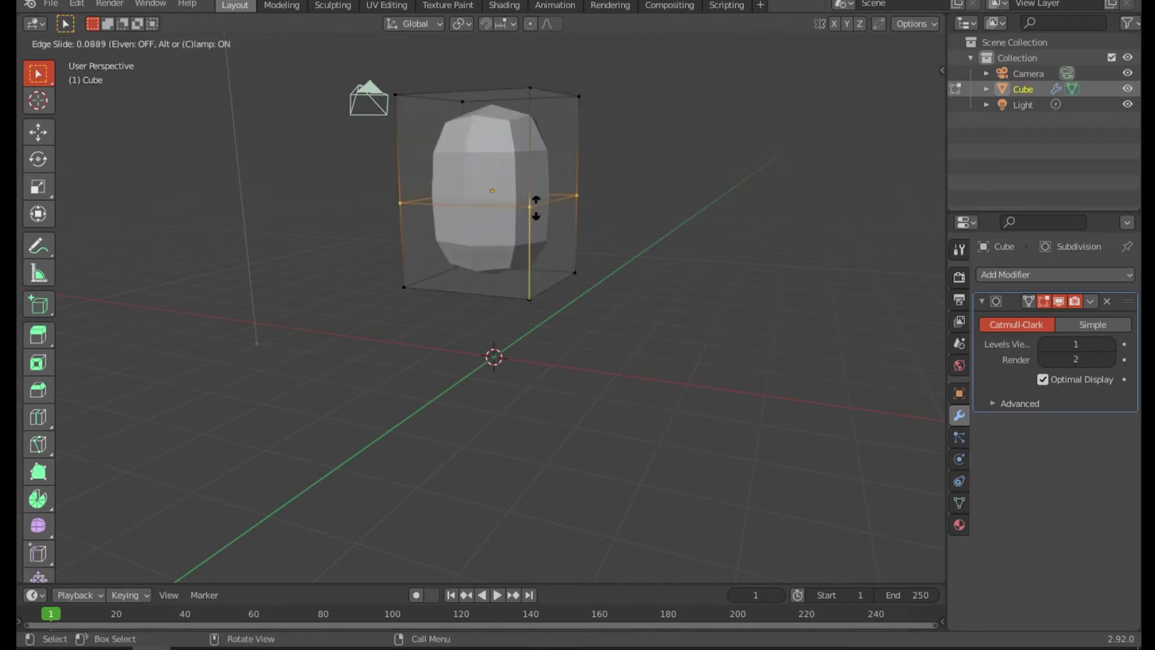
pyautogui.click(539, 262)
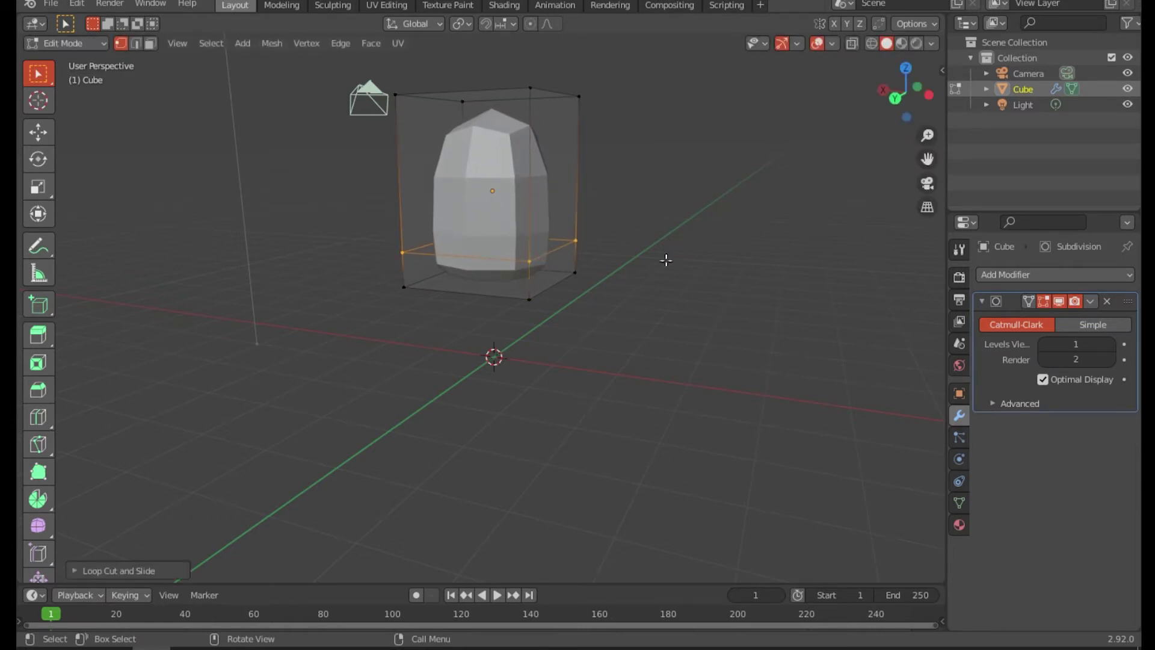
# Leave Edit Mode and move the whole subdivided body down along the Z axis in the front view, closer to the origin.
pyautogui.click(662, 257)
pyautogui.moveTo(644, 255); pyautogui.dragTo(533, 266, button='middle')
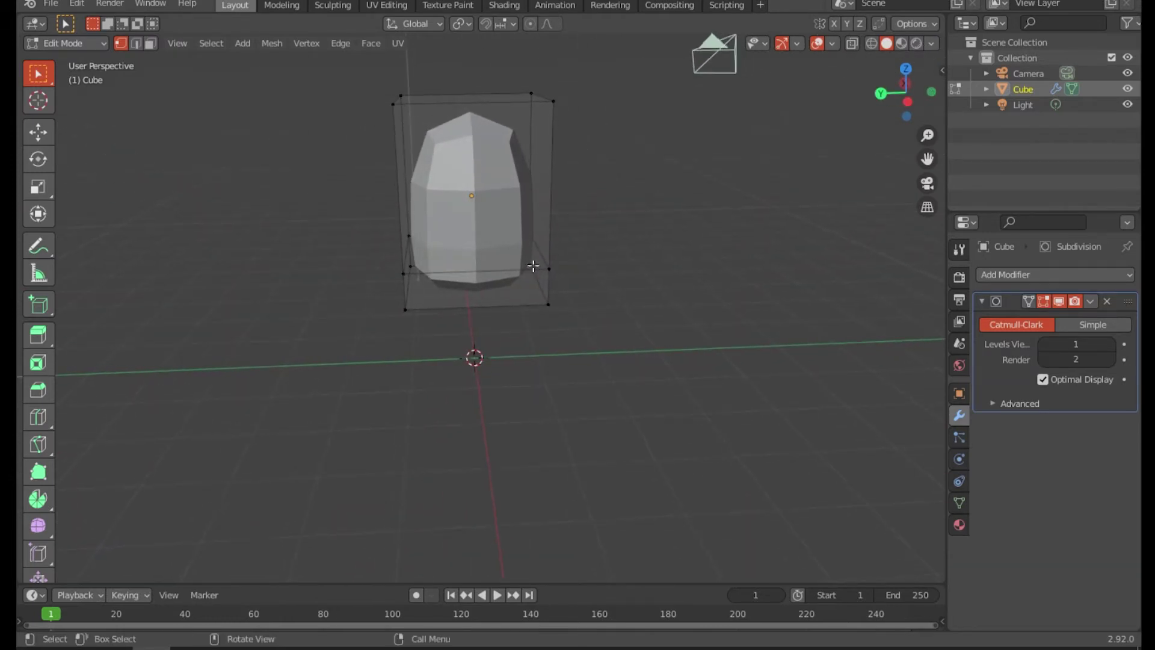
pyautogui.click(182, 45)
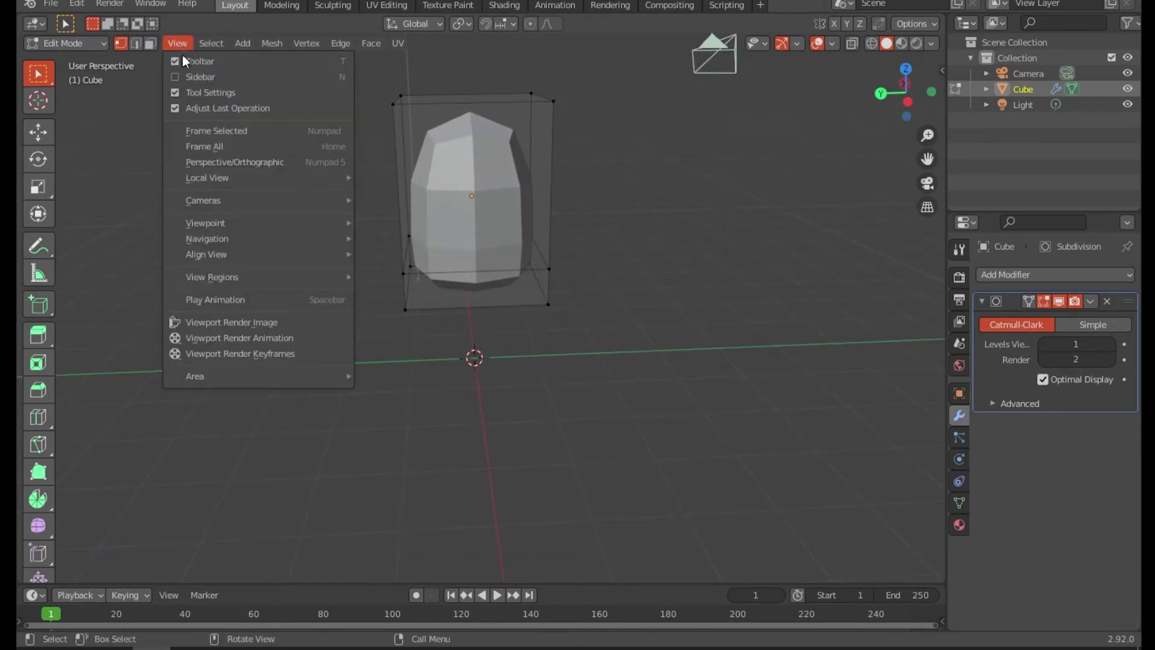
pyautogui.moveTo(336, 225)
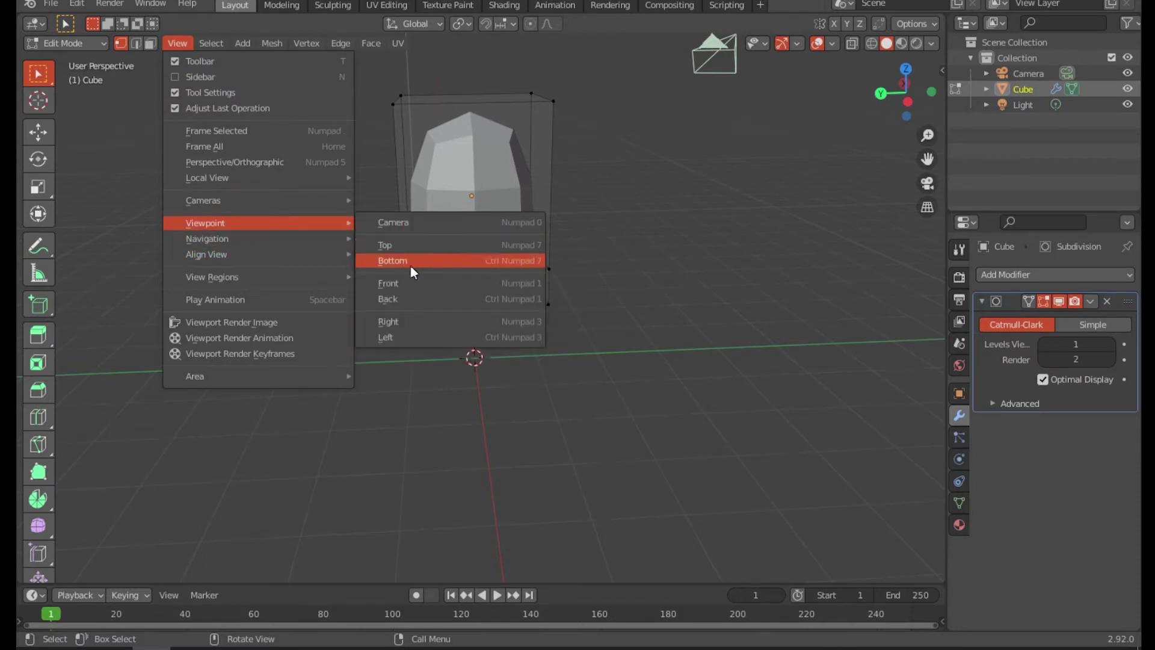
pyautogui.click(402, 282)
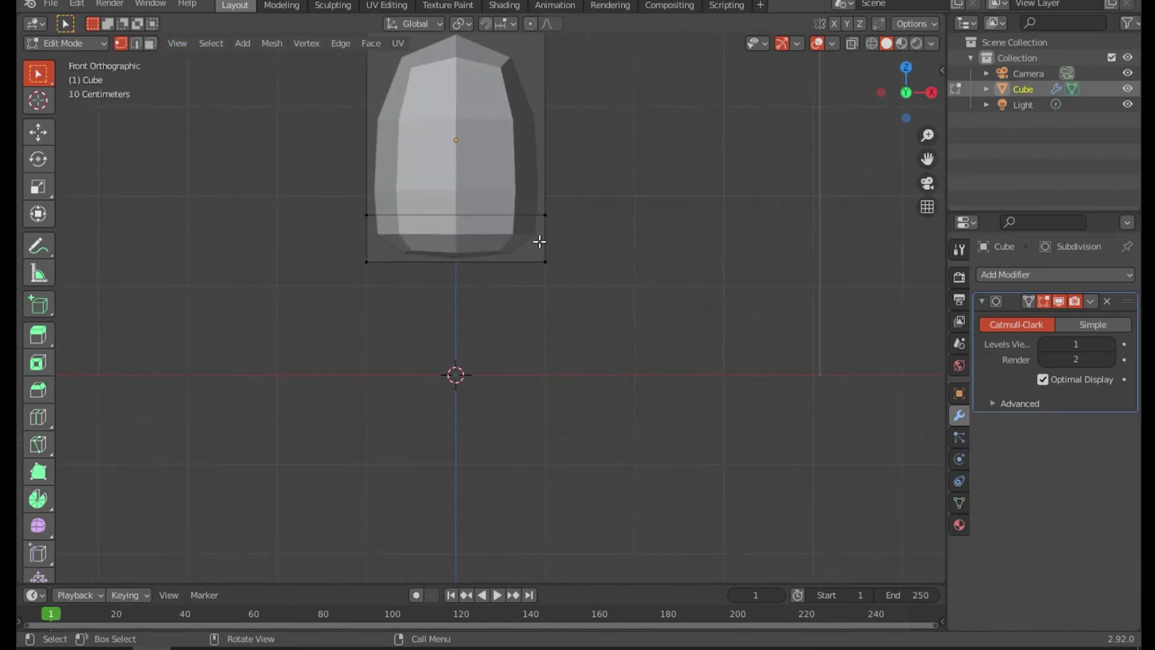
pyautogui.scroll(-1, 534, 239)
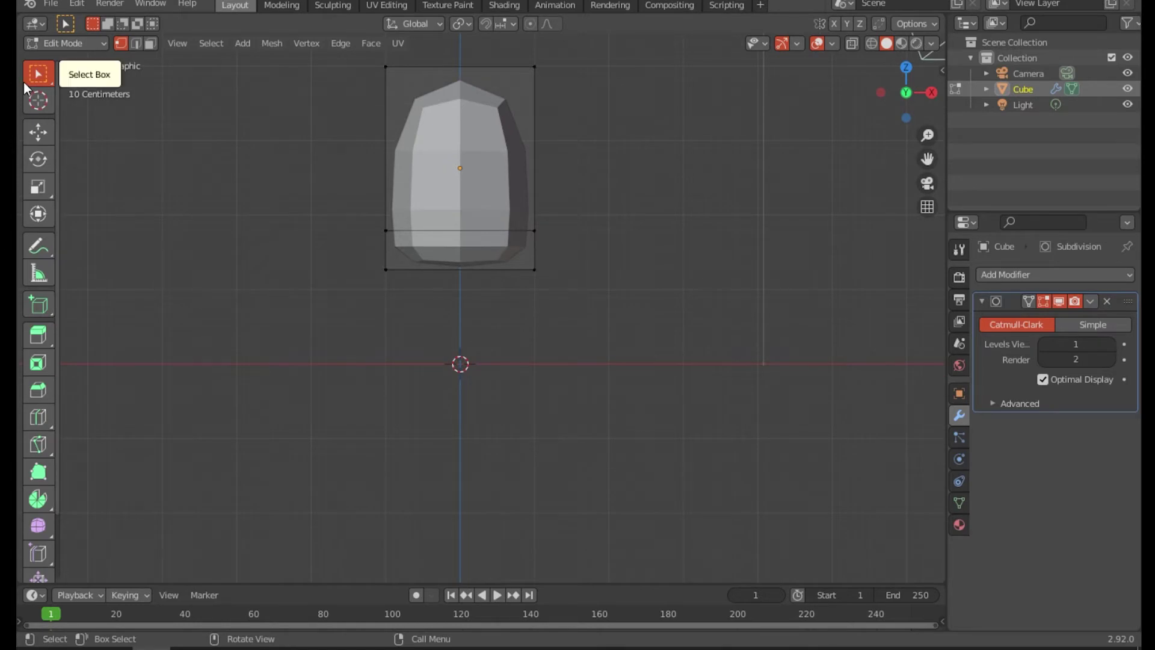
pyautogui.press('Tab')
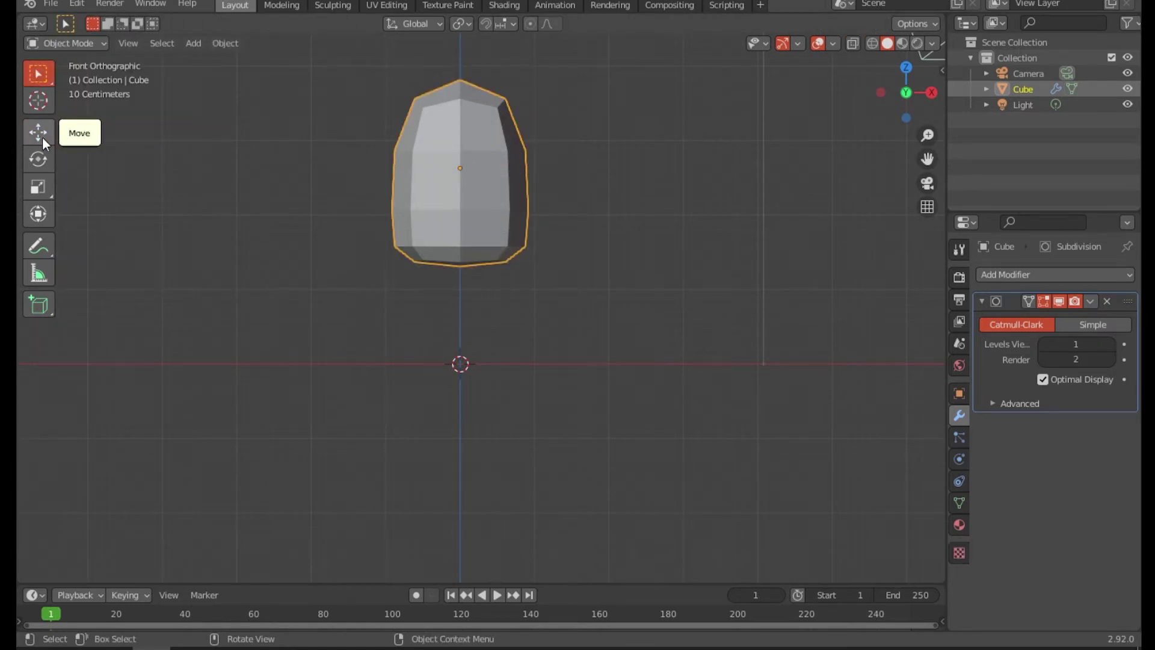
pyautogui.moveTo(460, 110); pyautogui.dragTo(460, 154)
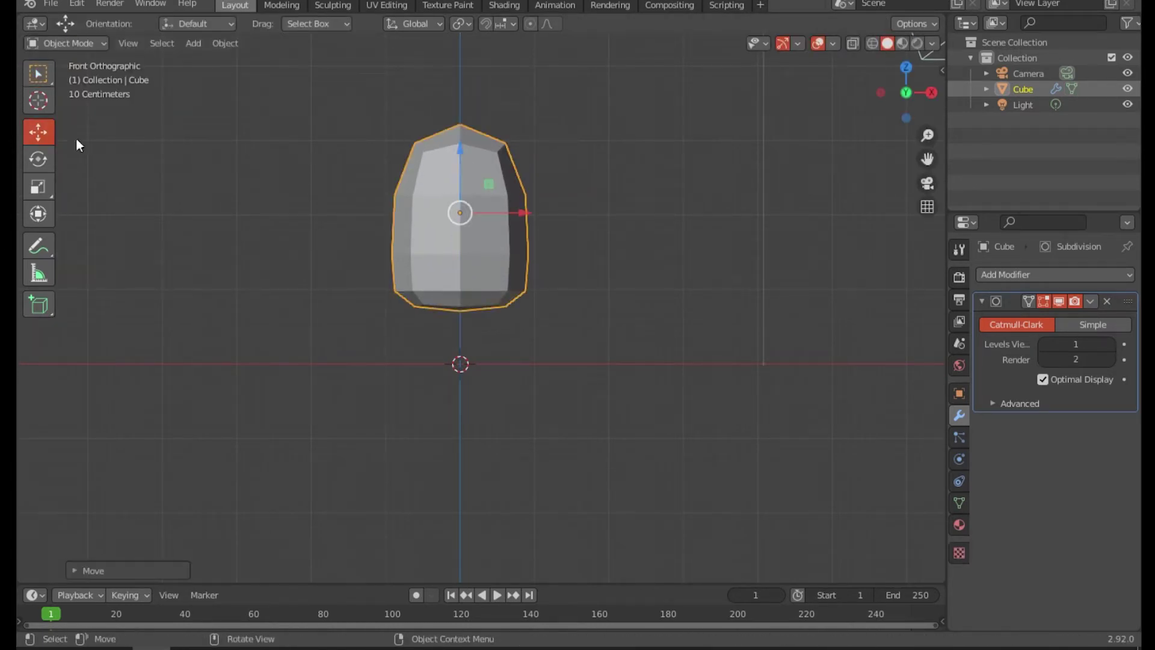
pyautogui.click(39, 74)
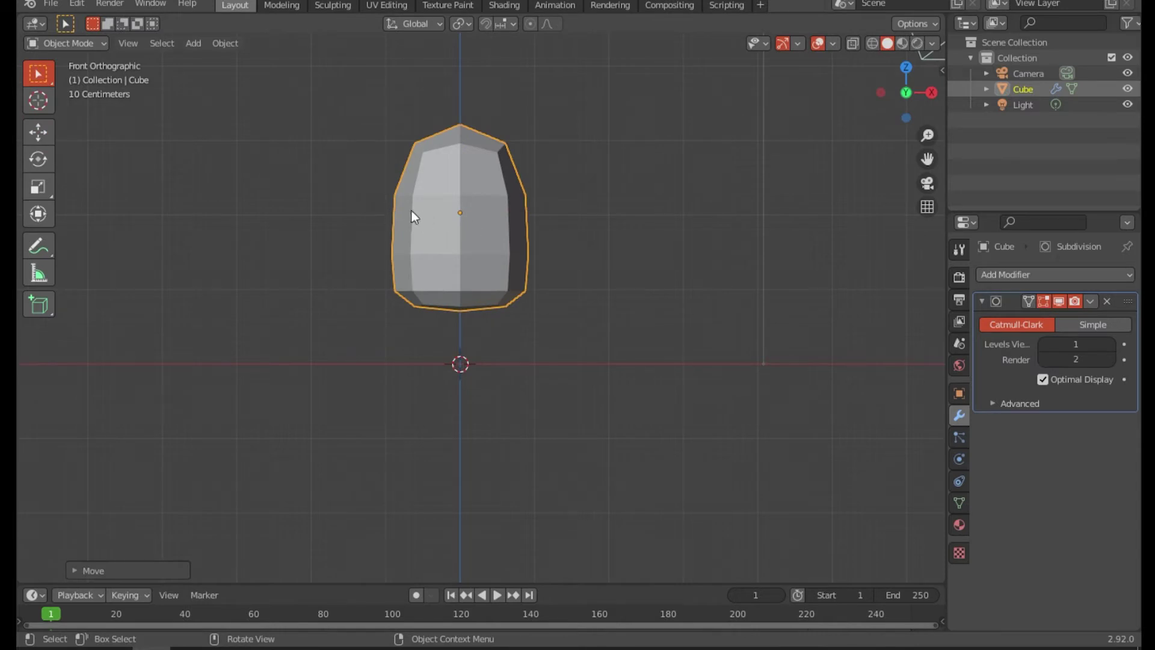
# Examine the body's underside from the bottom viewpoint in Edit Mode.
pyautogui.moveTo(411, 210)
pyautogui.mouseDown(button='middle')
pyautogui.moveTo(519, 212)
pyautogui.moveTo(402, 213)
pyautogui.mouseUp(button='middle')
pyautogui.click(132, 47)
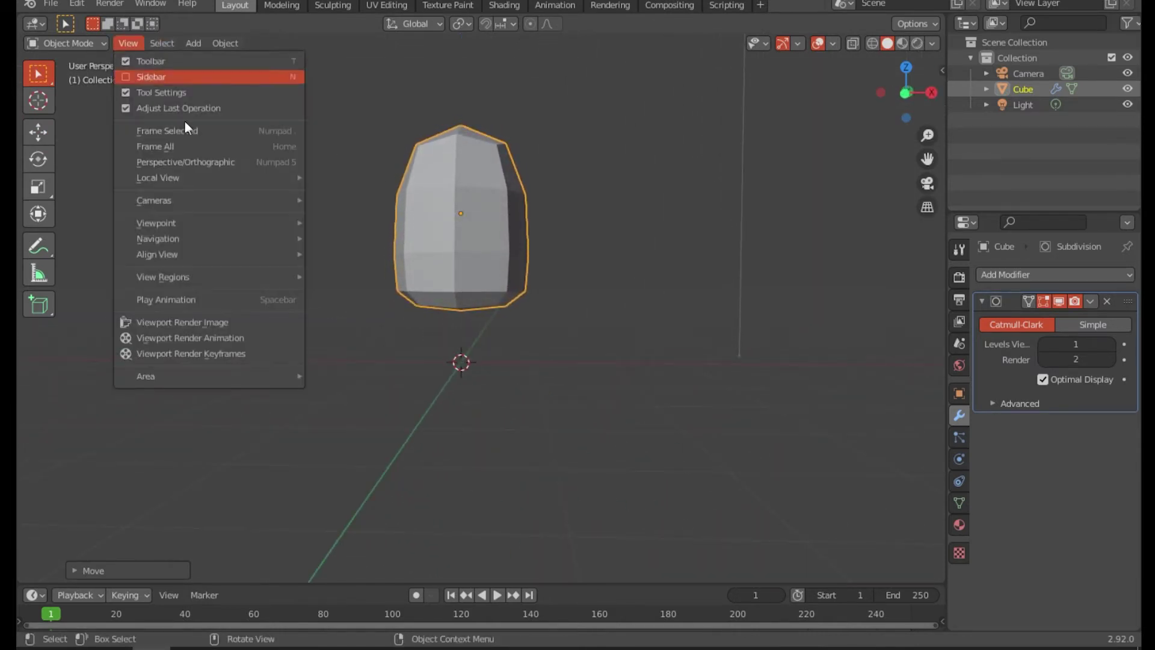
pyautogui.moveTo(245, 217)
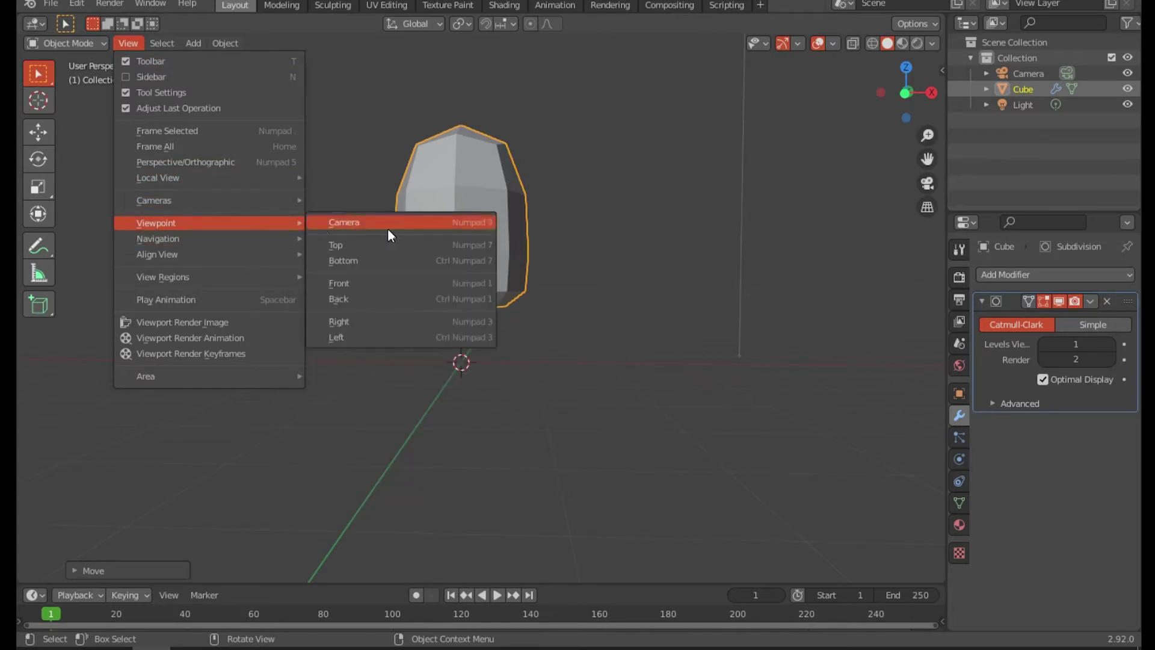
pyautogui.click(387, 261)
pyautogui.scroll(4, 572, 308)
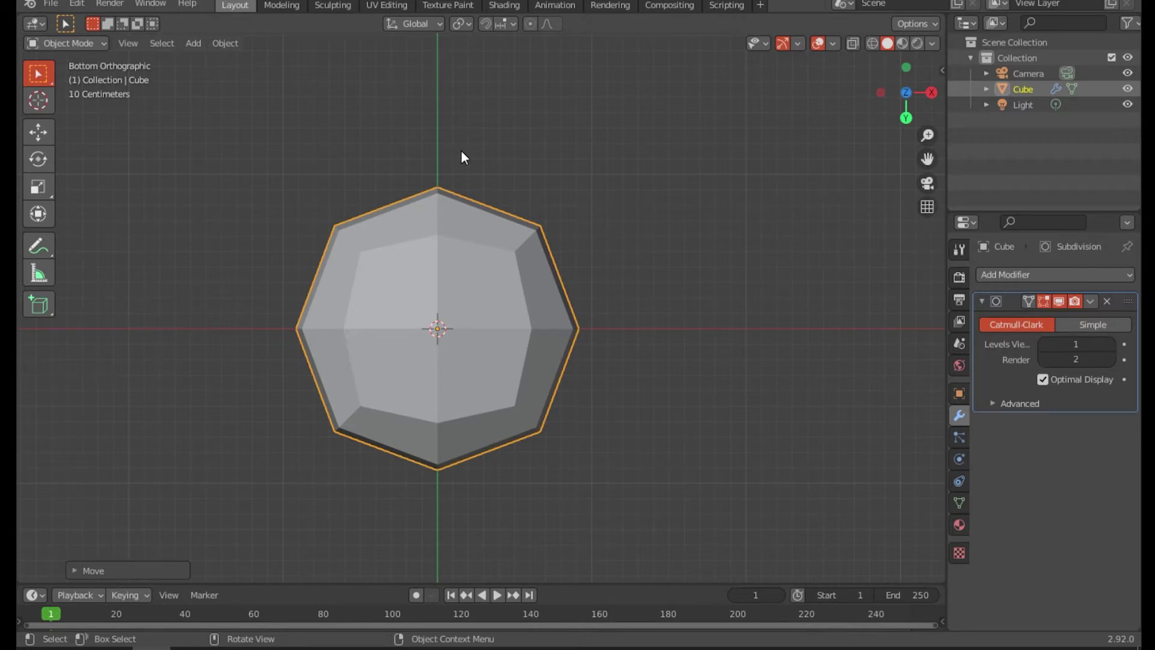
pyautogui.press('Tab')
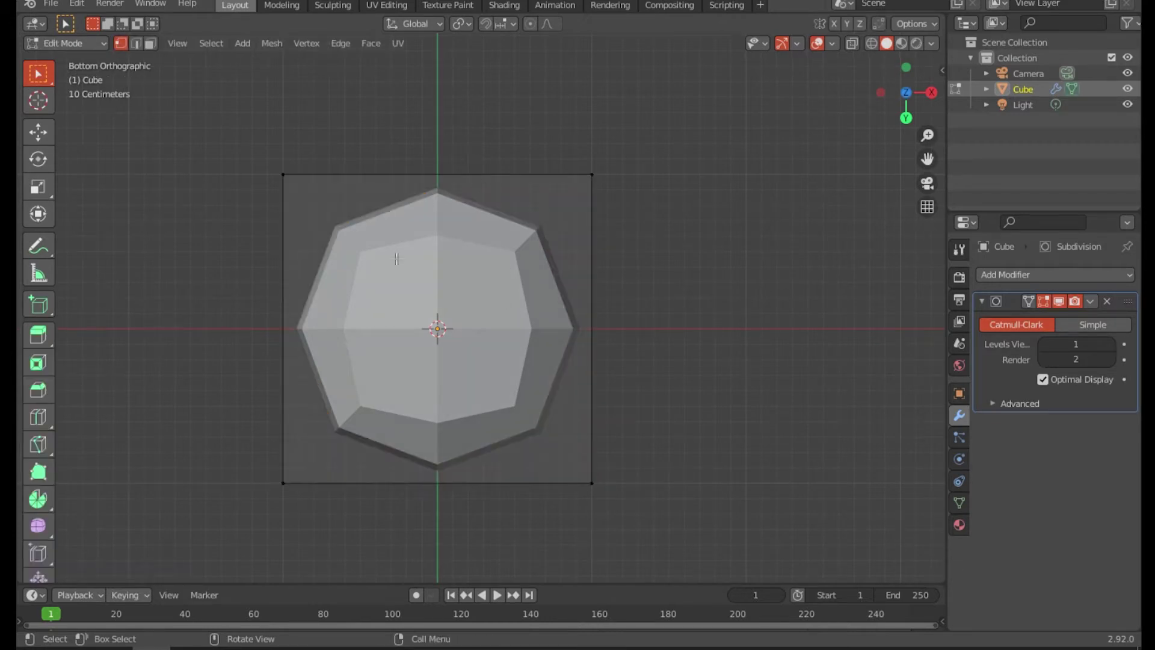
pyautogui.click(182, 50)
pyautogui.click(872, 44)
pyautogui.click(886, 44)
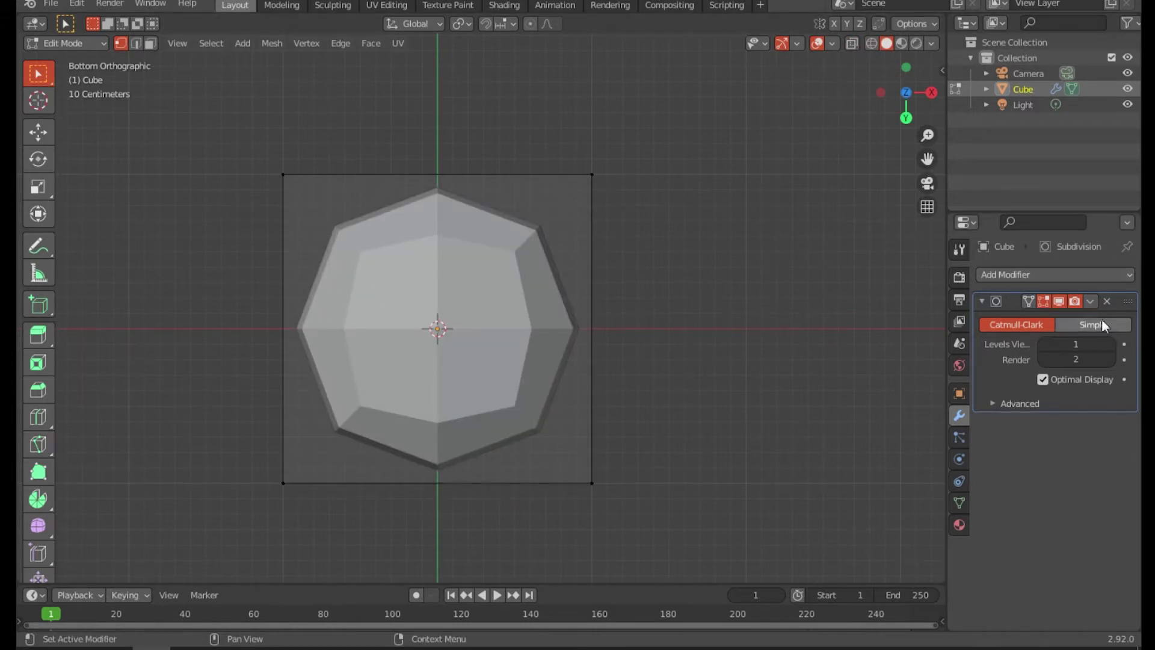
# Apply the Subdivision Surface modifier in Object Mode and return to editing the resulting mesh.
pyautogui.click(1090, 301)
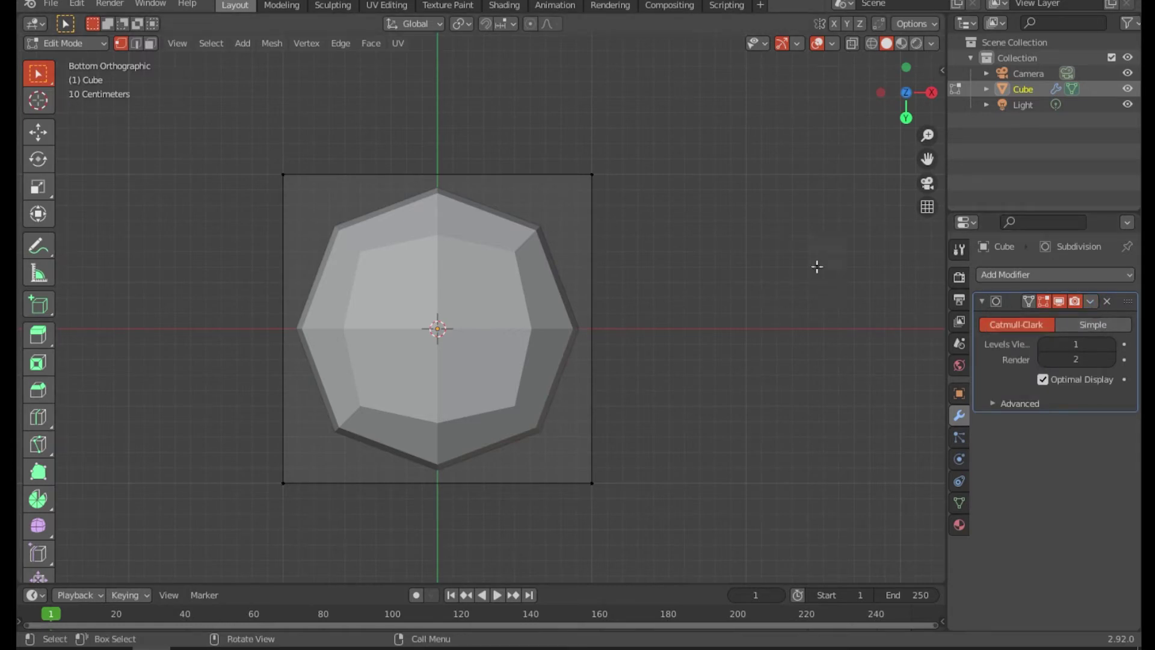
pyautogui.click(64, 44)
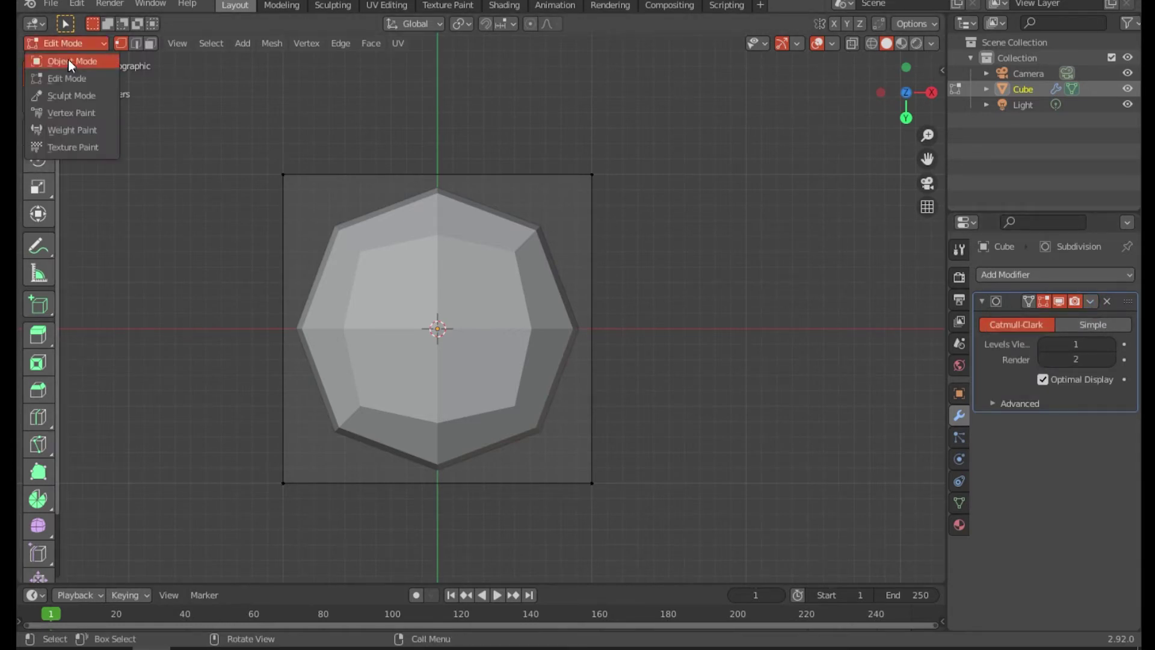
pyautogui.click(67, 59)
pyautogui.click(1091, 301)
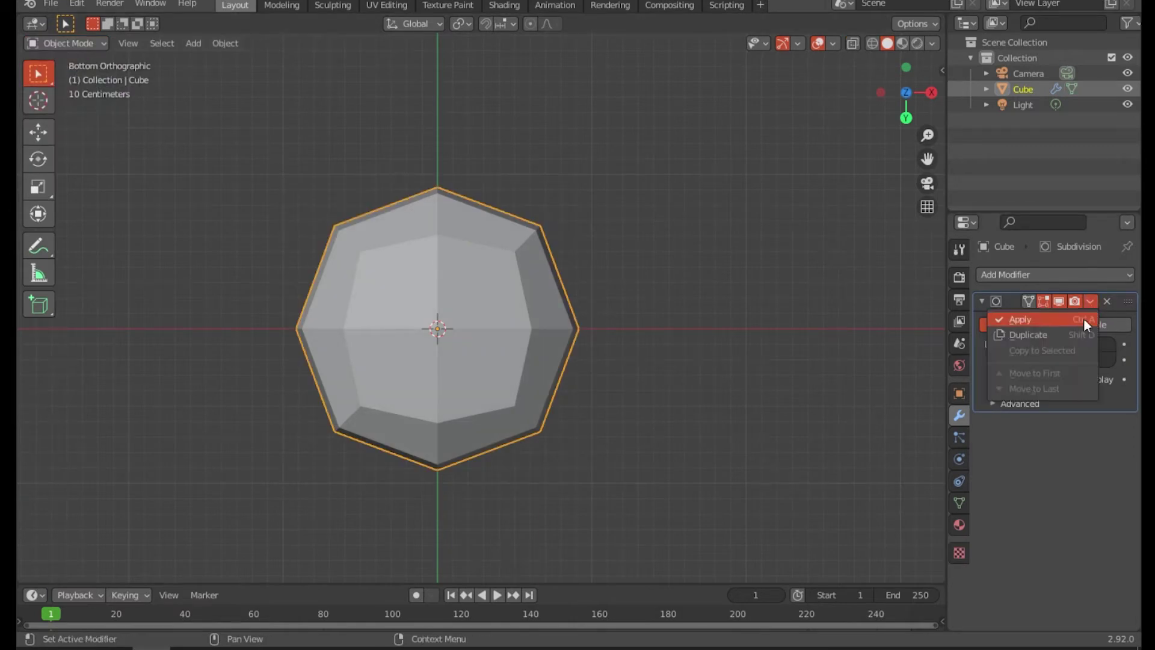
pyautogui.click(1060, 320)
pyautogui.press('Tab')
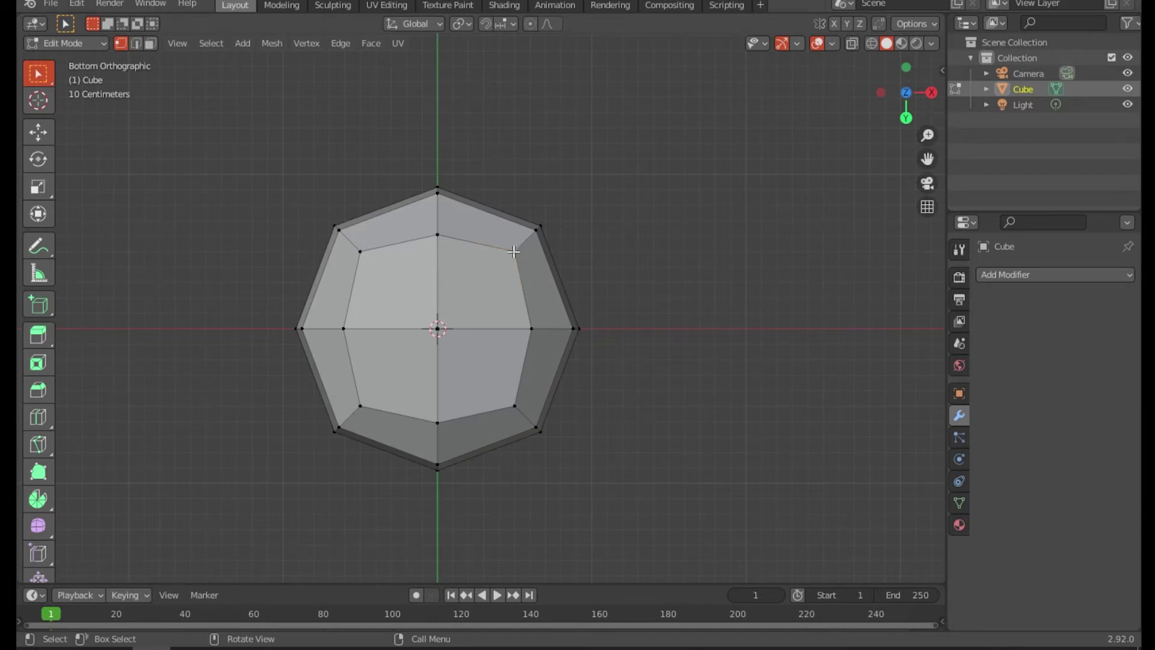
# Move the underside's inner-ring corner vertex on the +X, -Y side along X by about -0.23 m, towards the centre.
pyautogui.press('g')
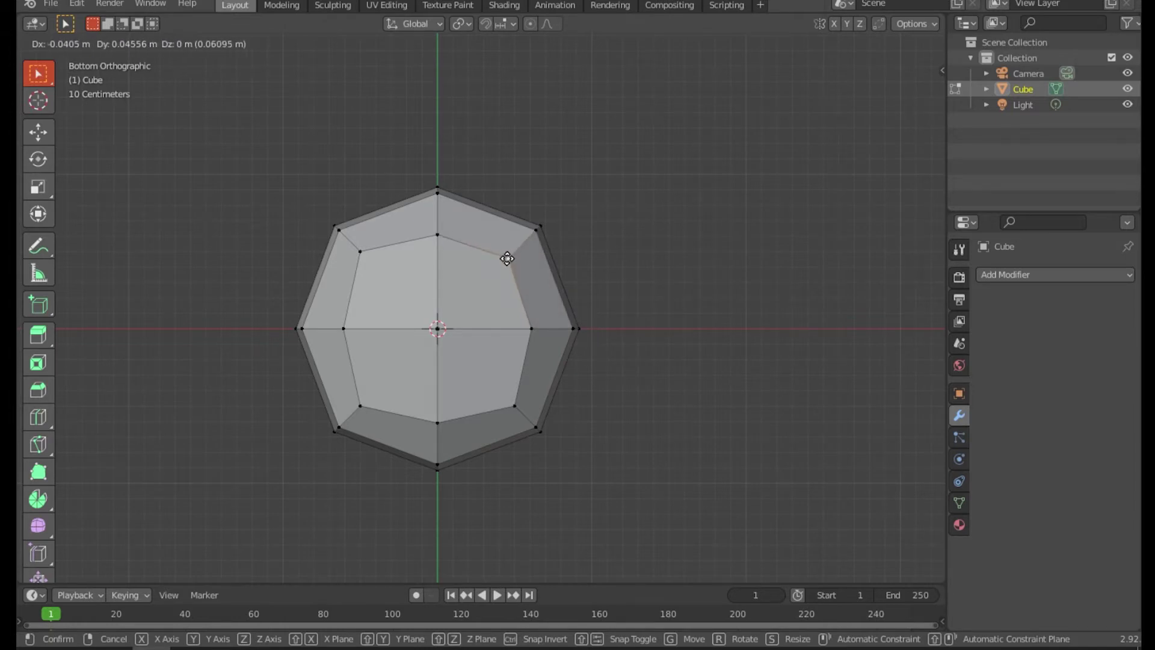
pyautogui.rightClick(511, 250)
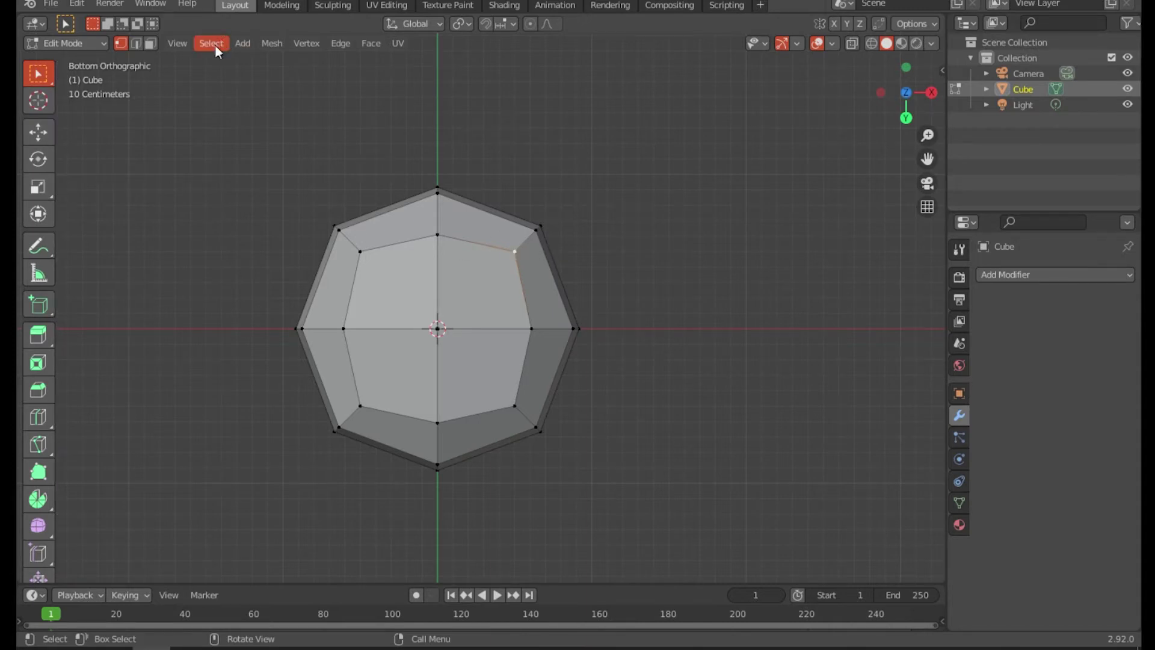
pyautogui.click(42, 135)
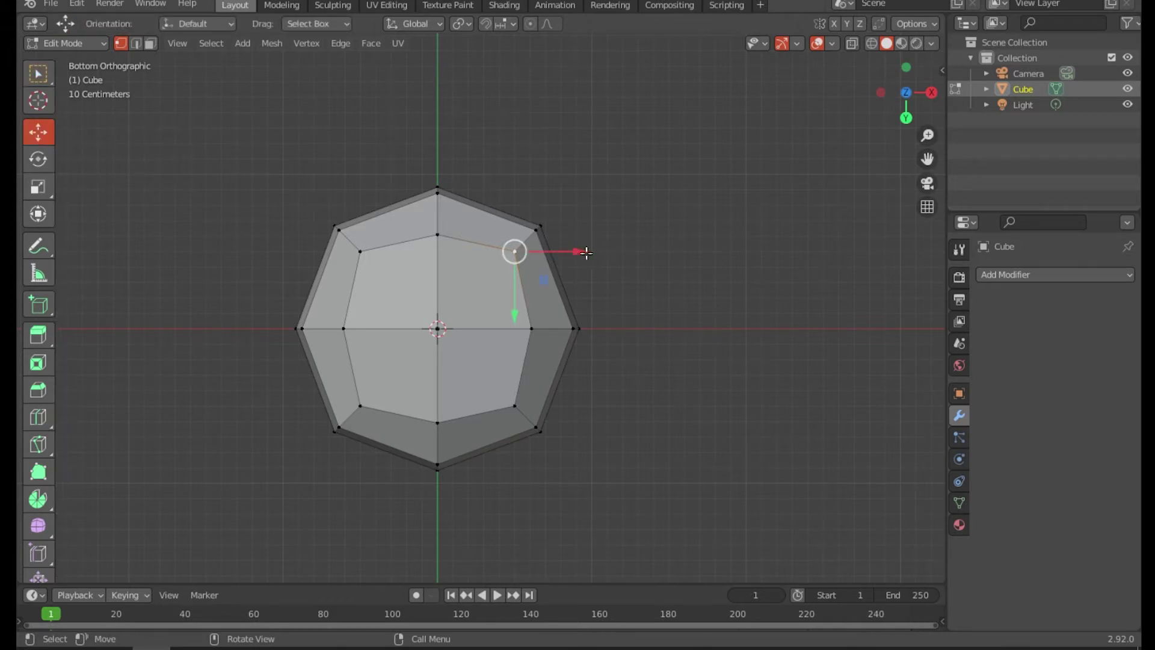
pyautogui.moveTo(581, 252); pyautogui.dragTo(552, 249)
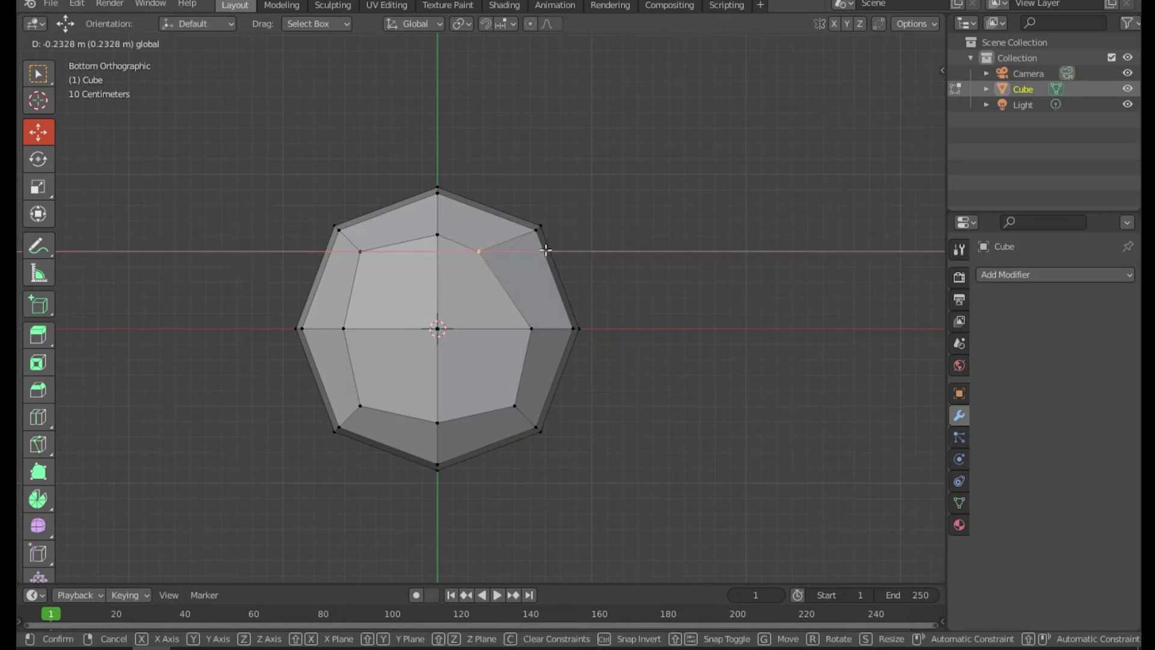
pyautogui.click(548, 250)
# Move the inner ring's middle +X vertex inward along X to near the centre, and the +X, +Y corner vertex by about -0.2 m.
pyautogui.click(532, 328)
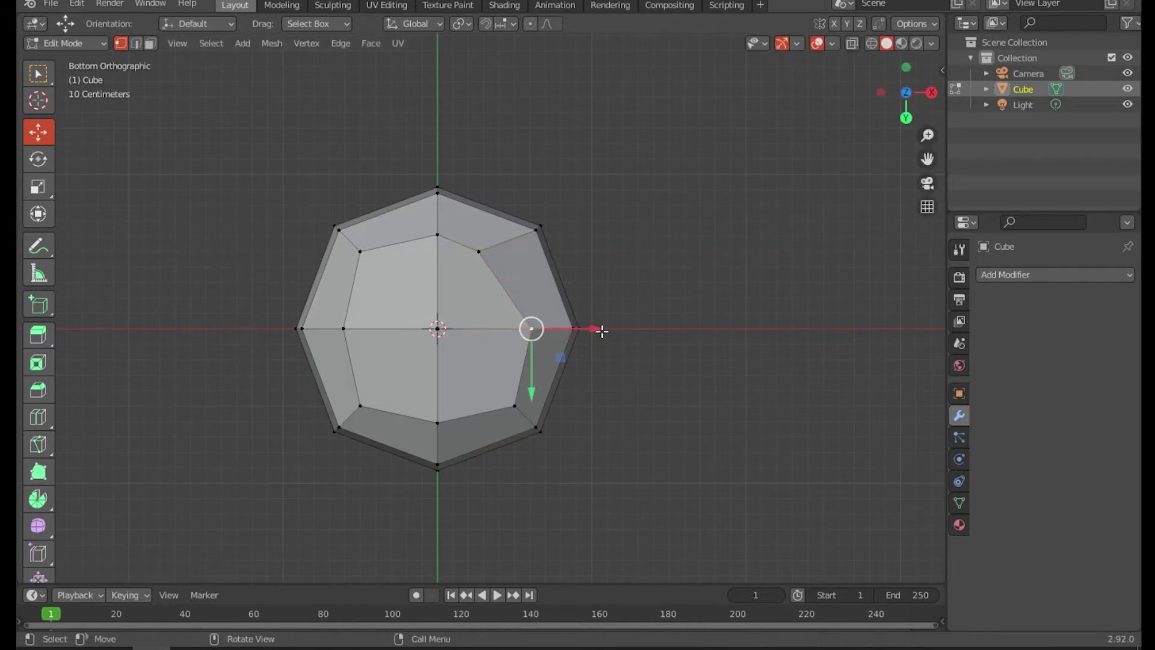
pyautogui.press('g')
pyautogui.press('x')
pyautogui.click(529, 331)
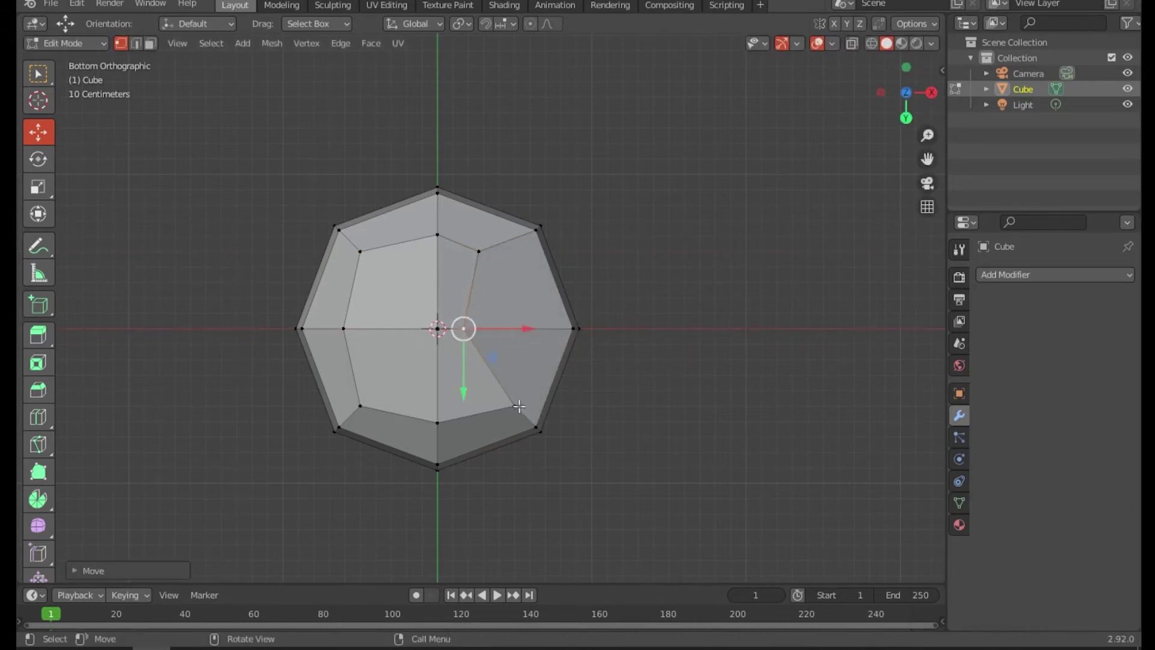
pyautogui.click(514, 406)
pyautogui.press('g')
pyautogui.press('x')
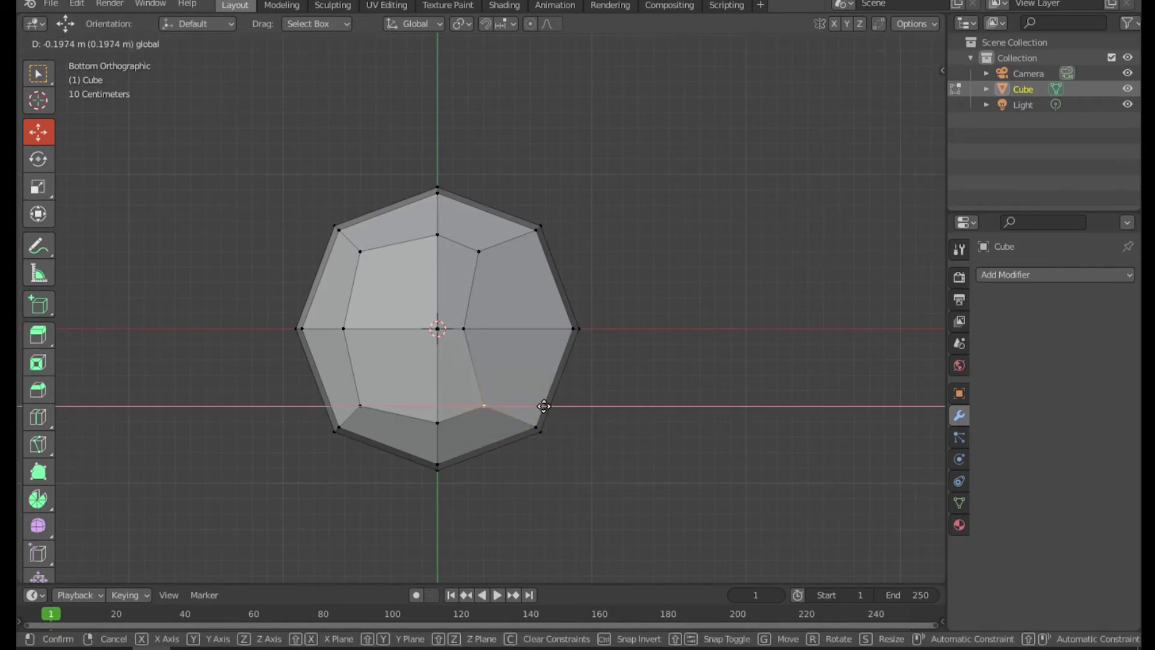
pyautogui.click(544, 406)
# Move the two outer-ring corner vertices on the +X side slightly along Y towards the X axis, level with the inner-ring corners.
pyautogui.click(536, 230)
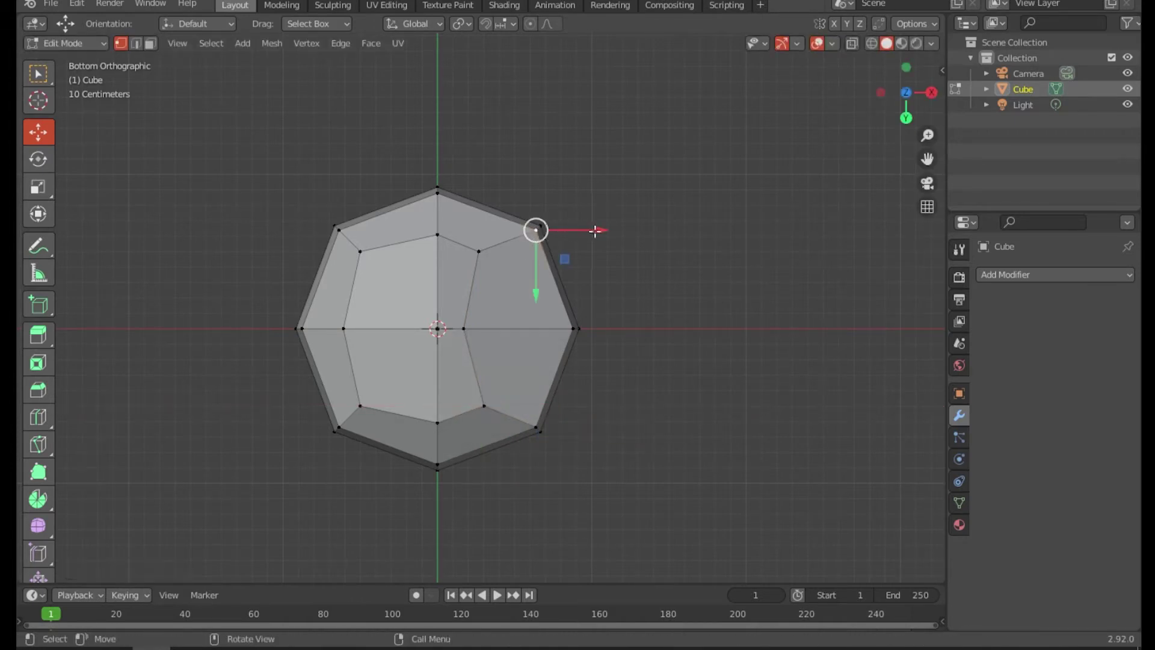
pyautogui.moveTo(535, 292); pyautogui.dragTo(539, 314)
pyautogui.click(535, 427)
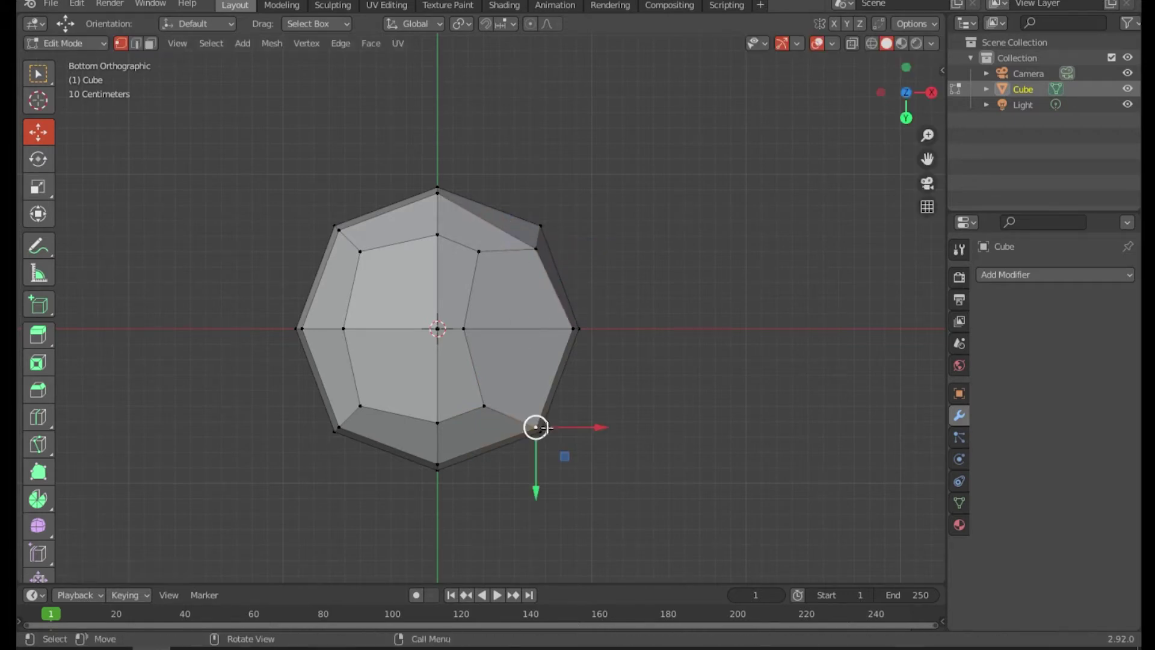
pyautogui.moveTo(537, 486); pyautogui.dragTo(539, 465)
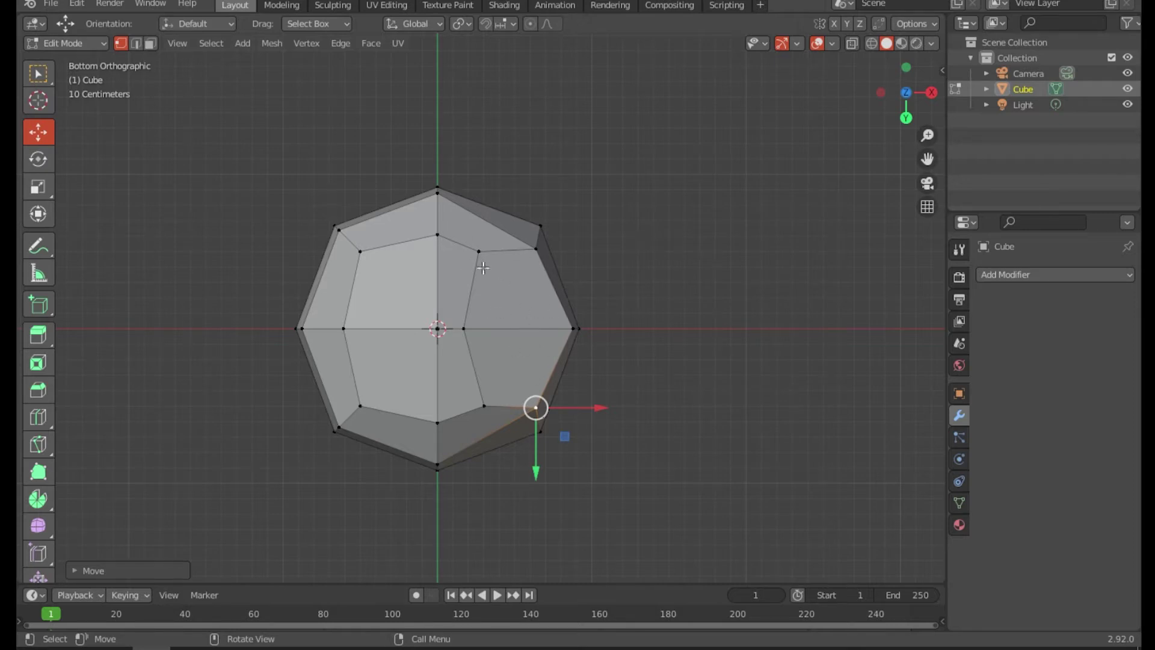
# Select the two reshaped underside faces on the +X side and extrude them about 0.86 m along their normal as a leg.
pyautogui.click(150, 43)
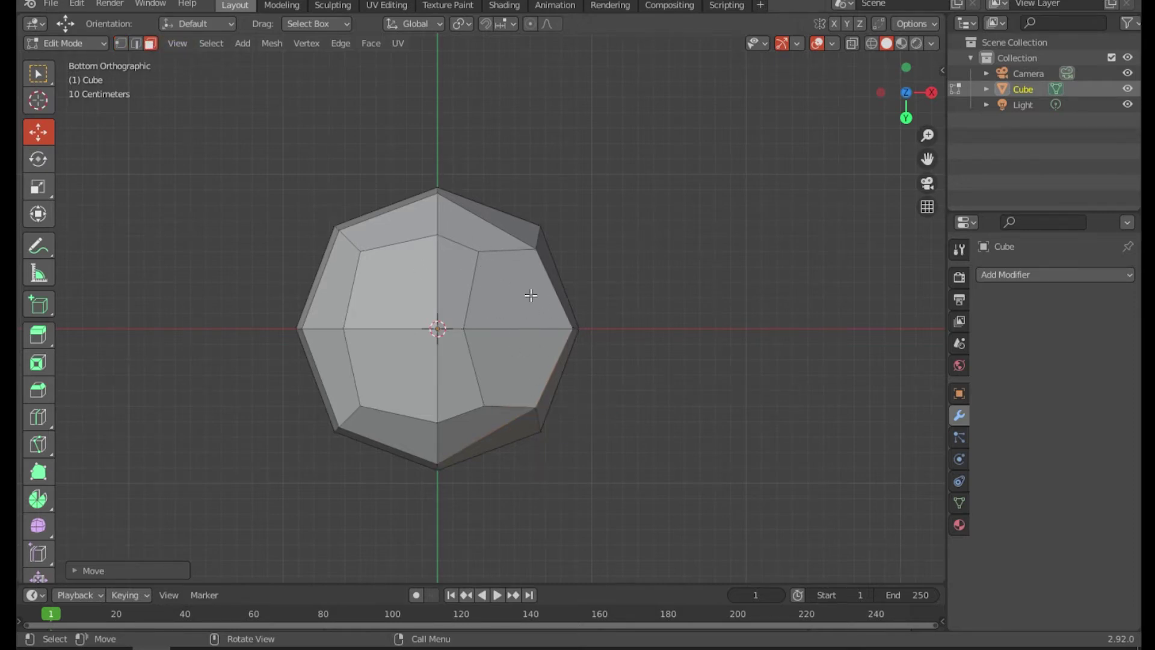
pyautogui.click(514, 287)
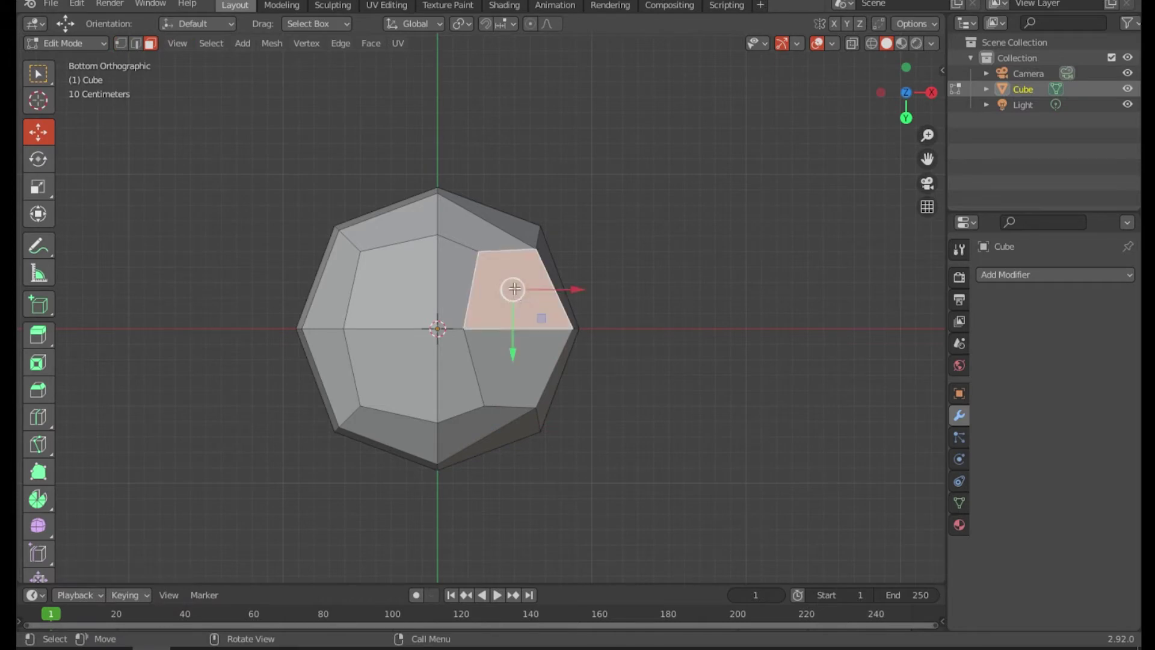
pyautogui.keyDown('shift'); pyautogui.click(517, 381); pyautogui.keyUp('shift')
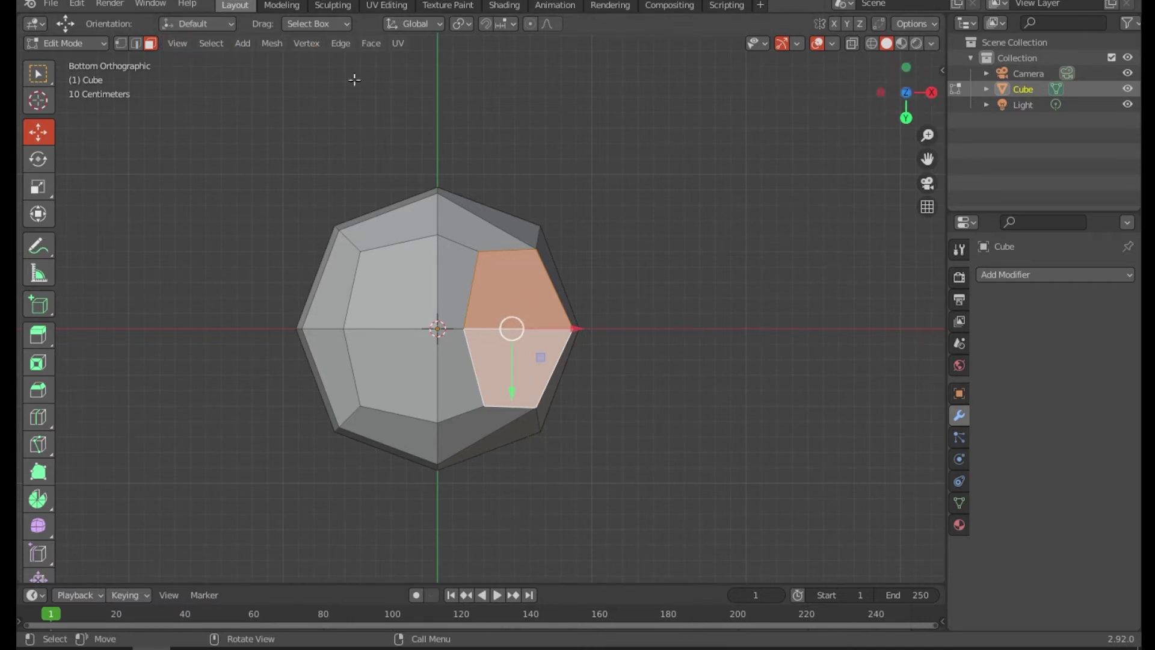
pyautogui.click(177, 44)
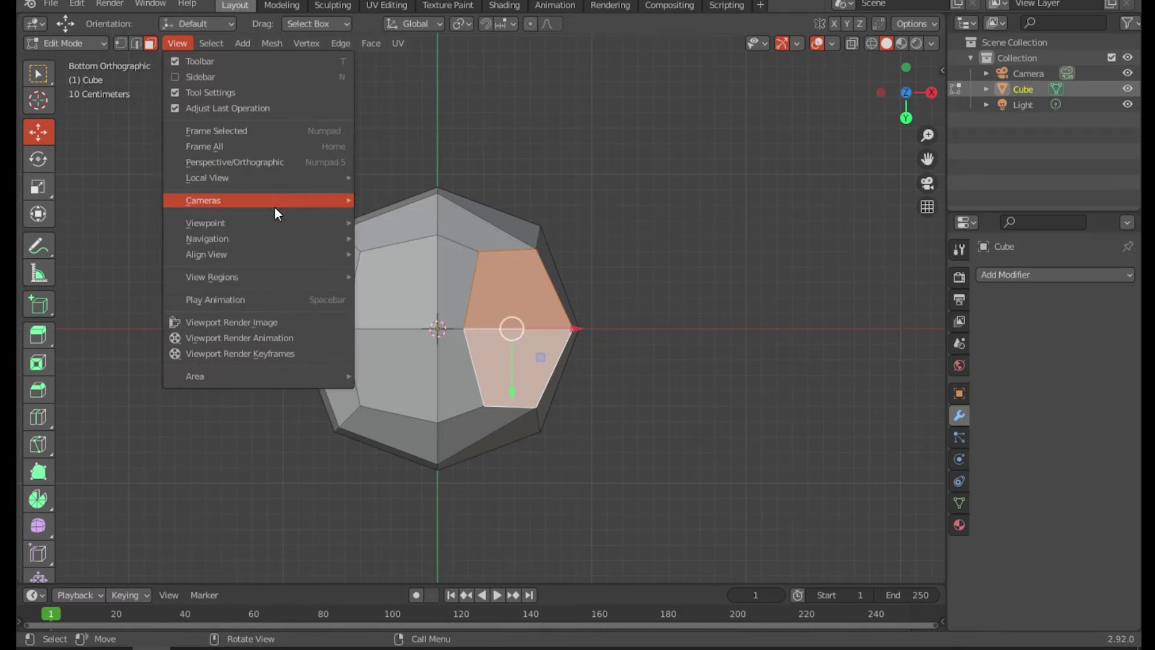
pyautogui.moveTo(288, 225)
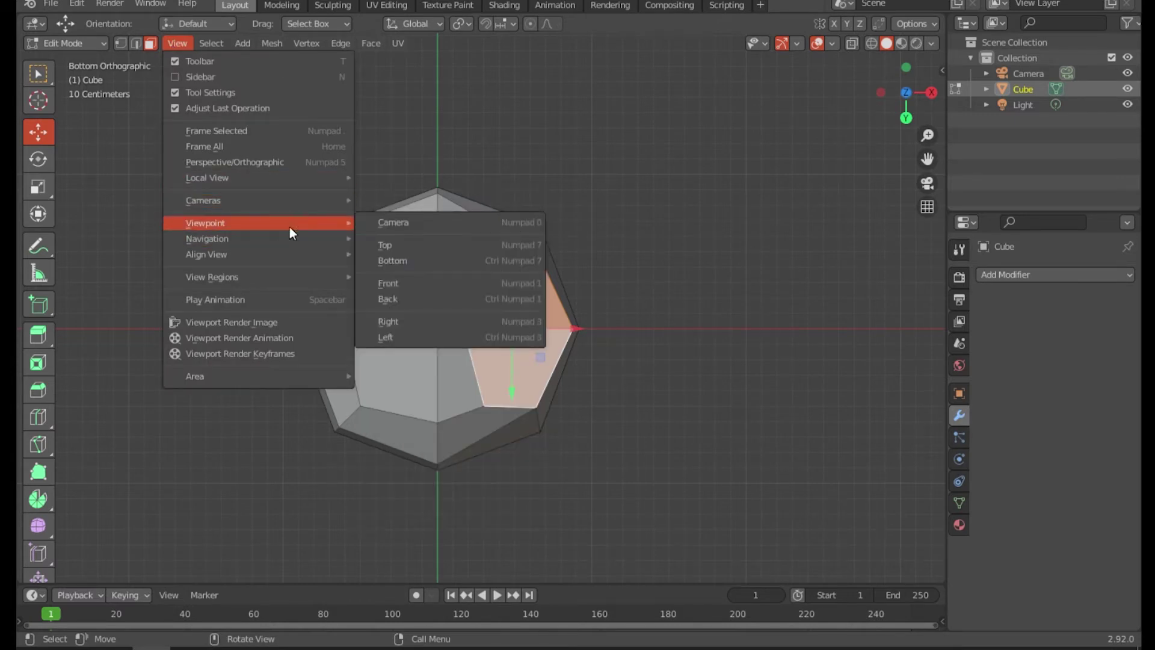
pyautogui.click(464, 283)
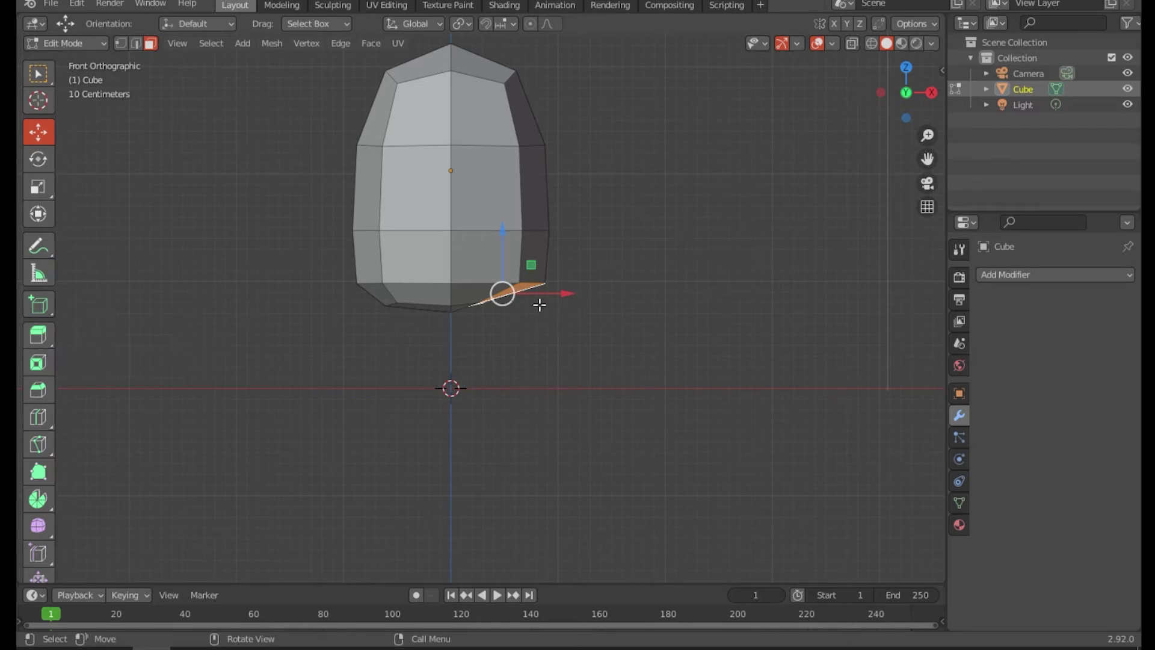
pyautogui.press('e')
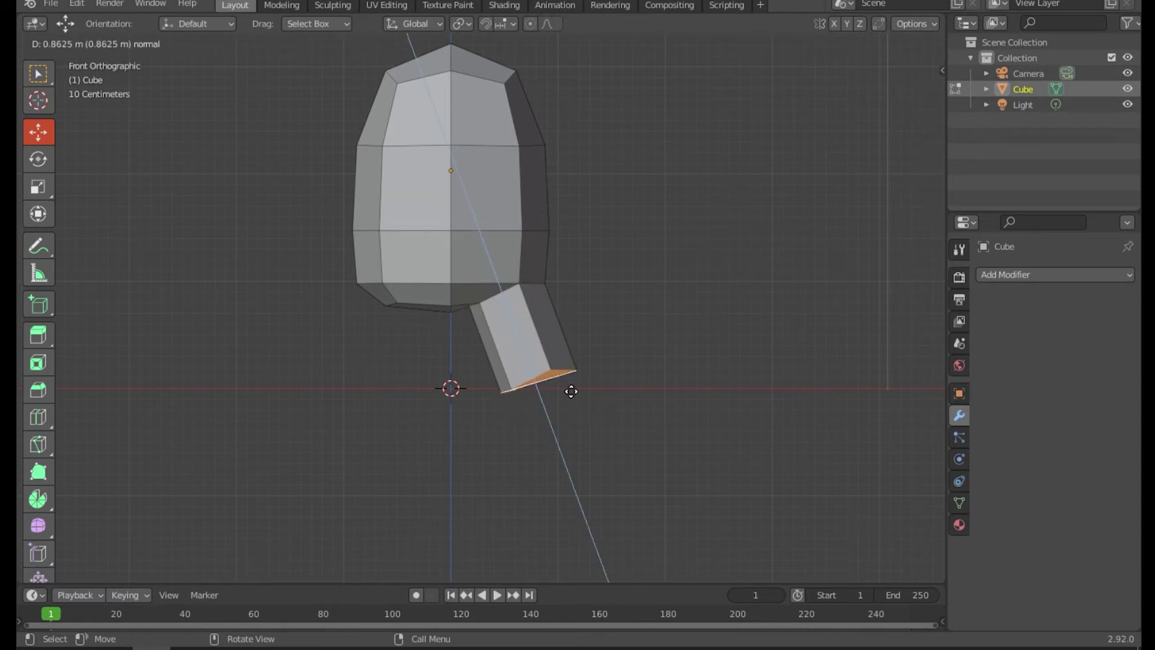
pyautogui.click(571, 392)
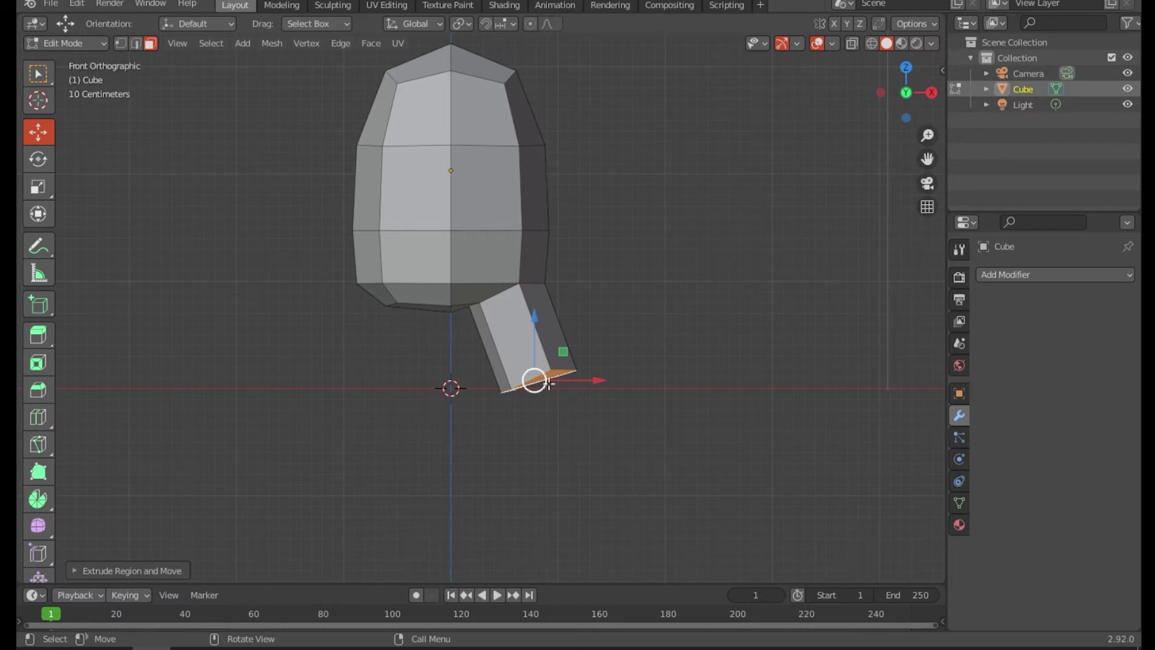
# Flatten the leg's selected bottom faces by scaling them to 0 along the global Z axis.
pyautogui.moveTo(554, 399); pyautogui.dragTo(484, 433, button='middle')
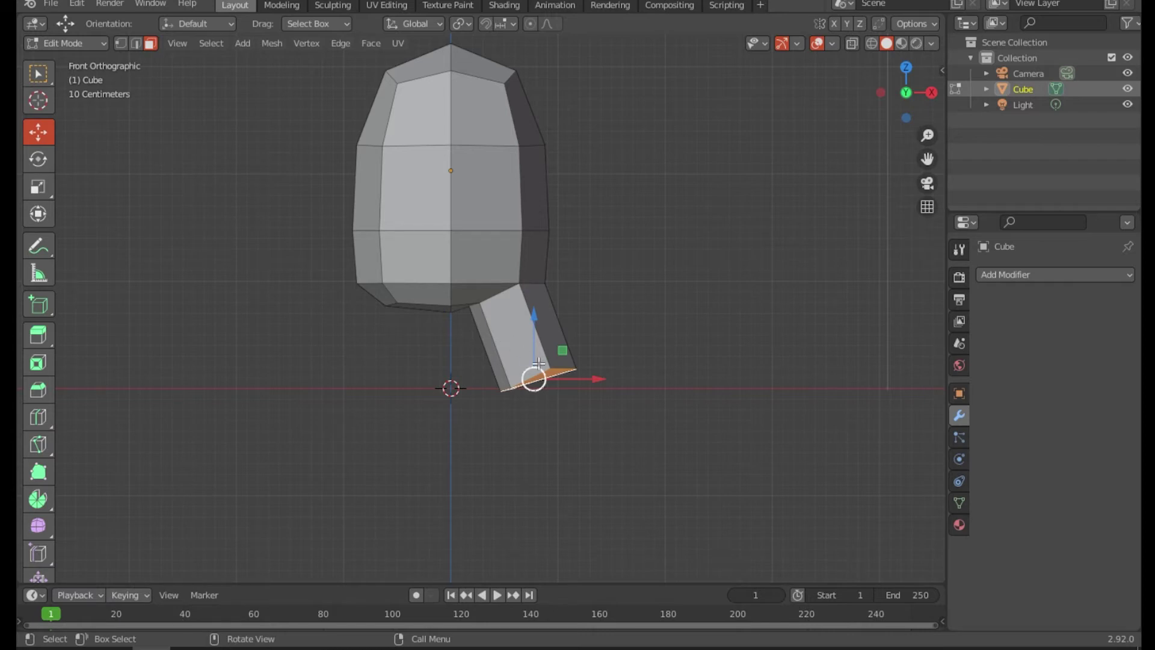
pyautogui.press('s')
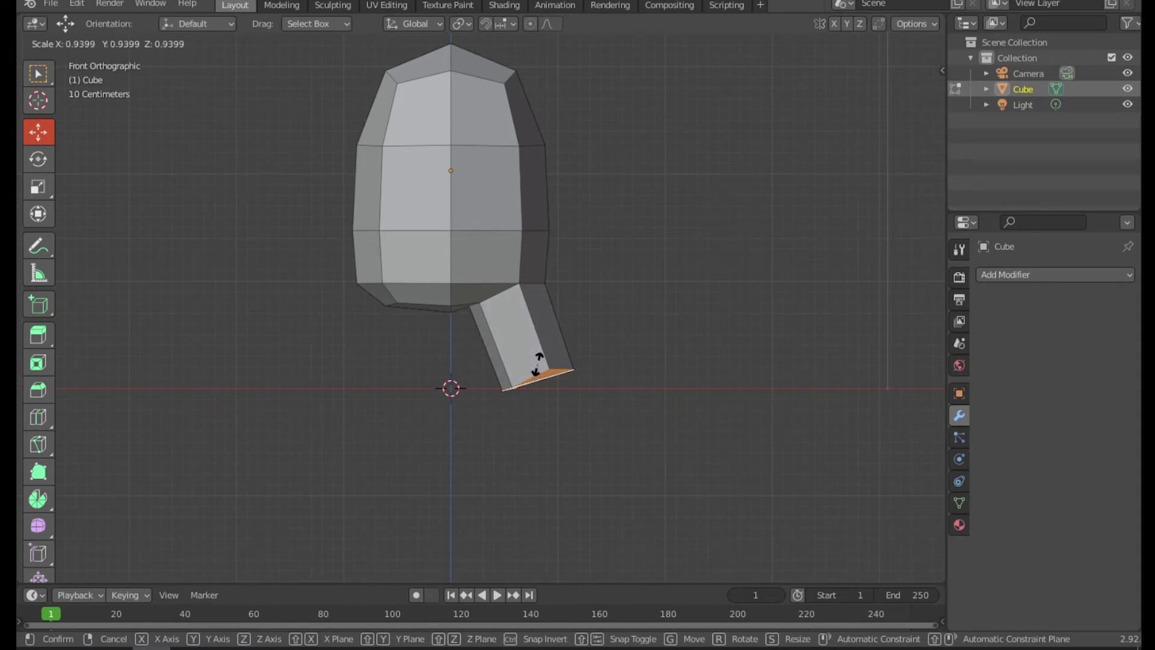
pyautogui.press('z')
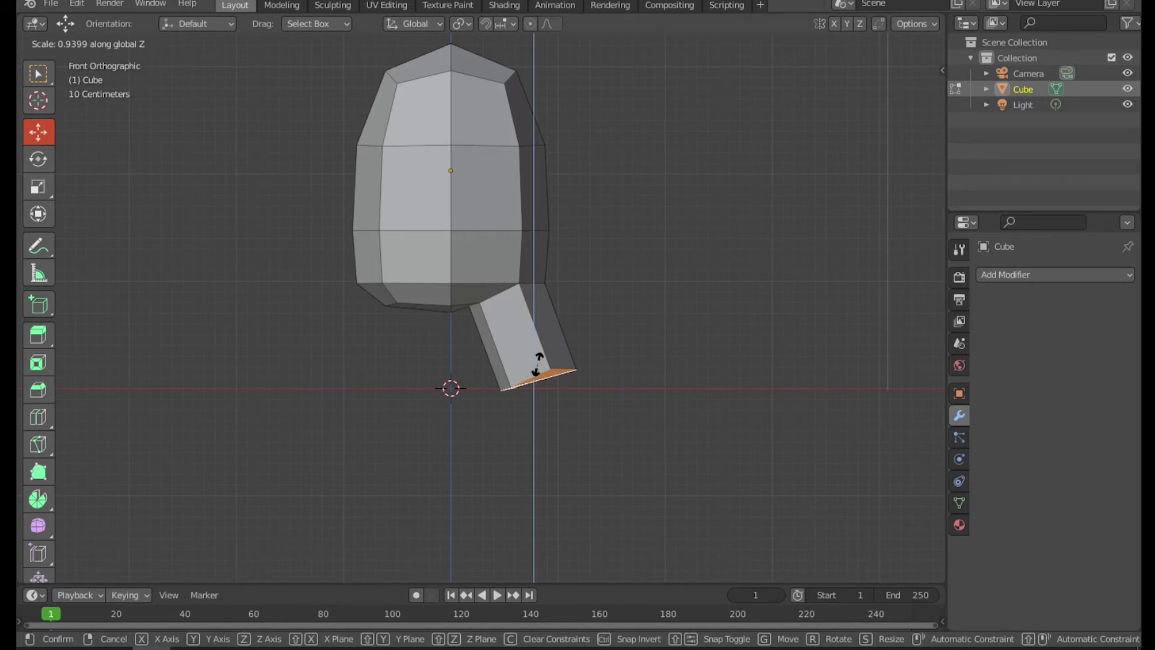
pyautogui.write('0')
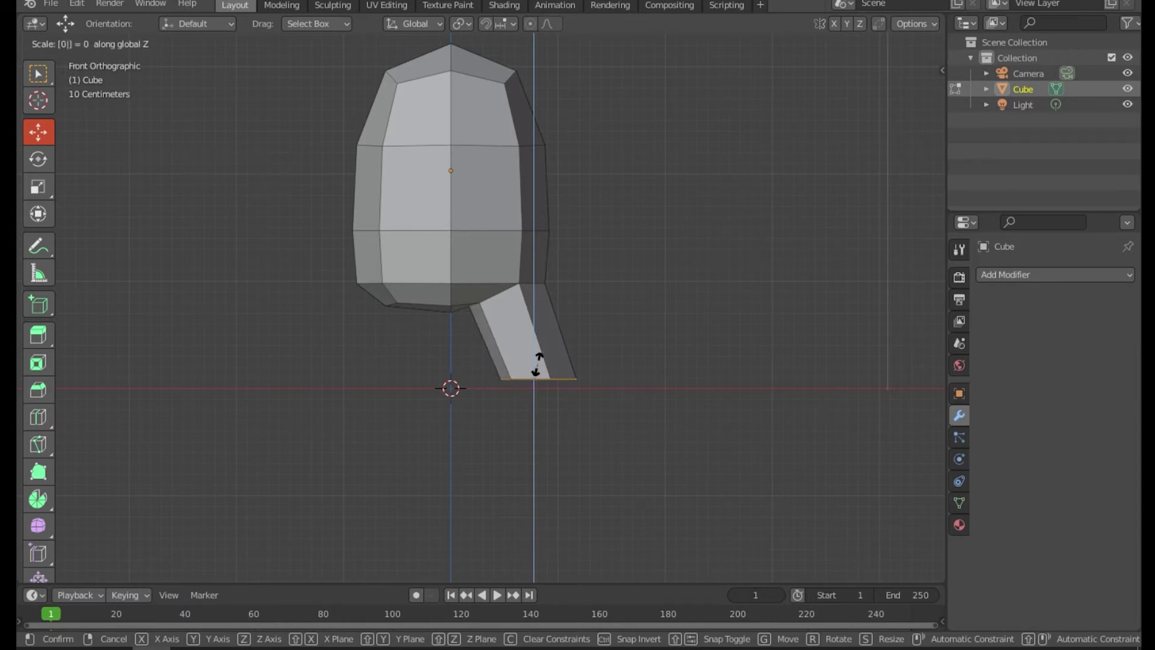
pyautogui.press('Return')
# In the front view, move the leg's bottom faces along X towards the centre until the leg stands vertically under the body.
pyautogui.moveTo(636, 345)
pyautogui.mouseDown(button='middle')
pyautogui.moveTo(305, 355)
pyautogui.moveTo(638, 360)
pyautogui.moveTo(628, 356)
pyautogui.mouseUp(button='middle')
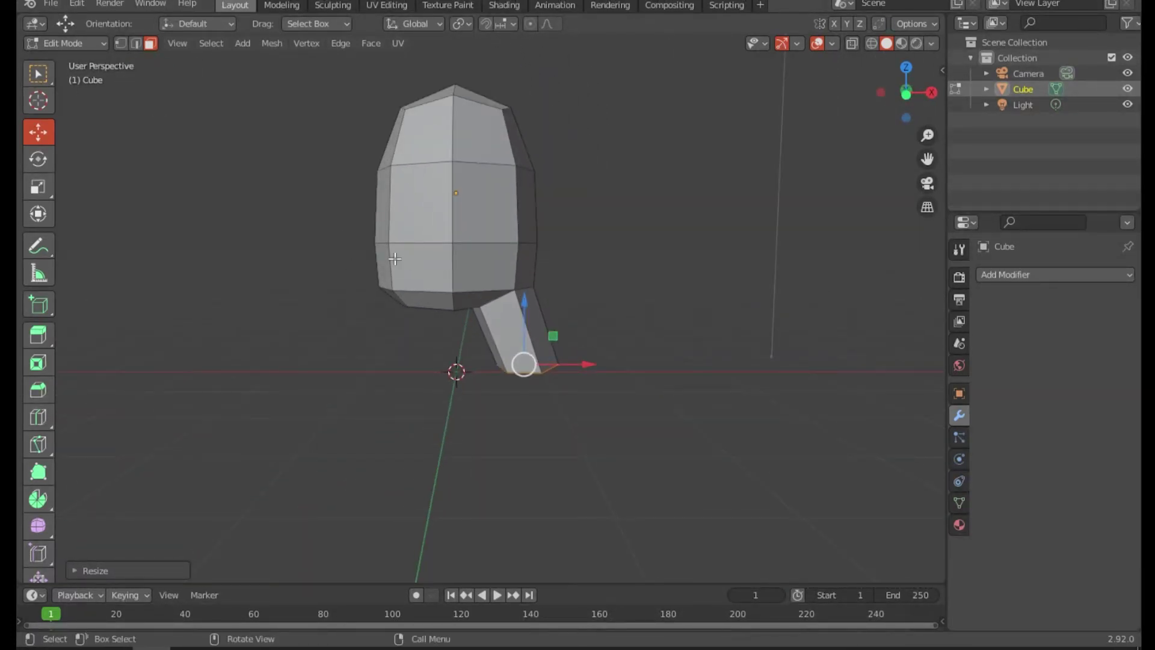
pyautogui.moveTo(394, 259); pyautogui.dragTo(433, 264, button='middle')
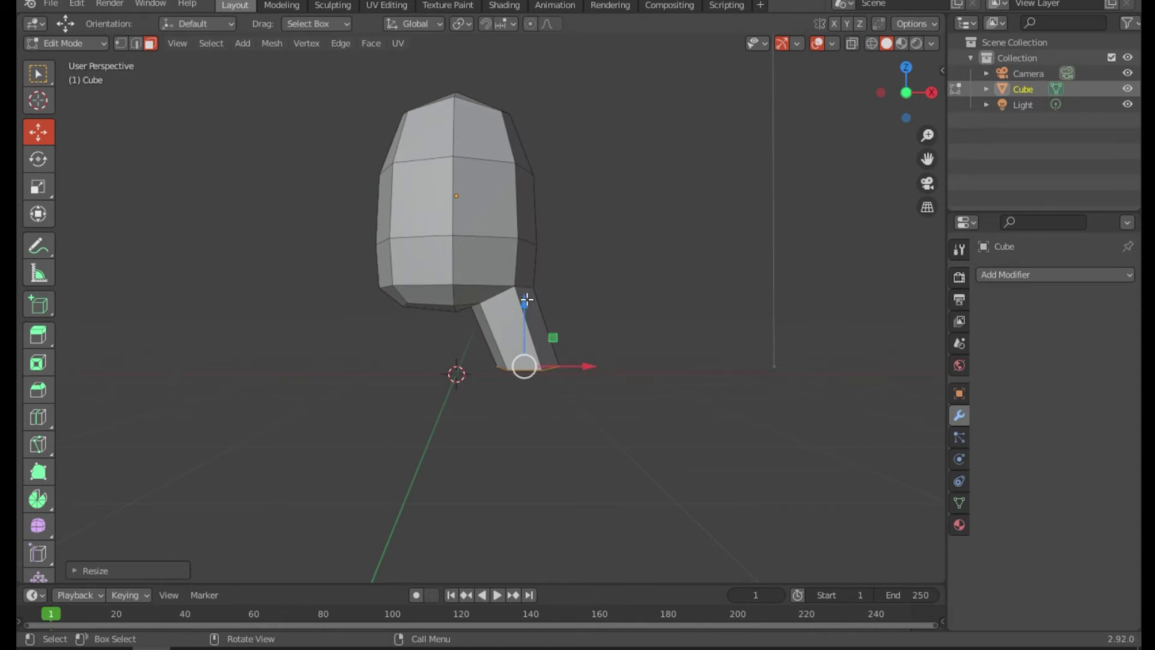
pyautogui.scroll(2, 527, 299)
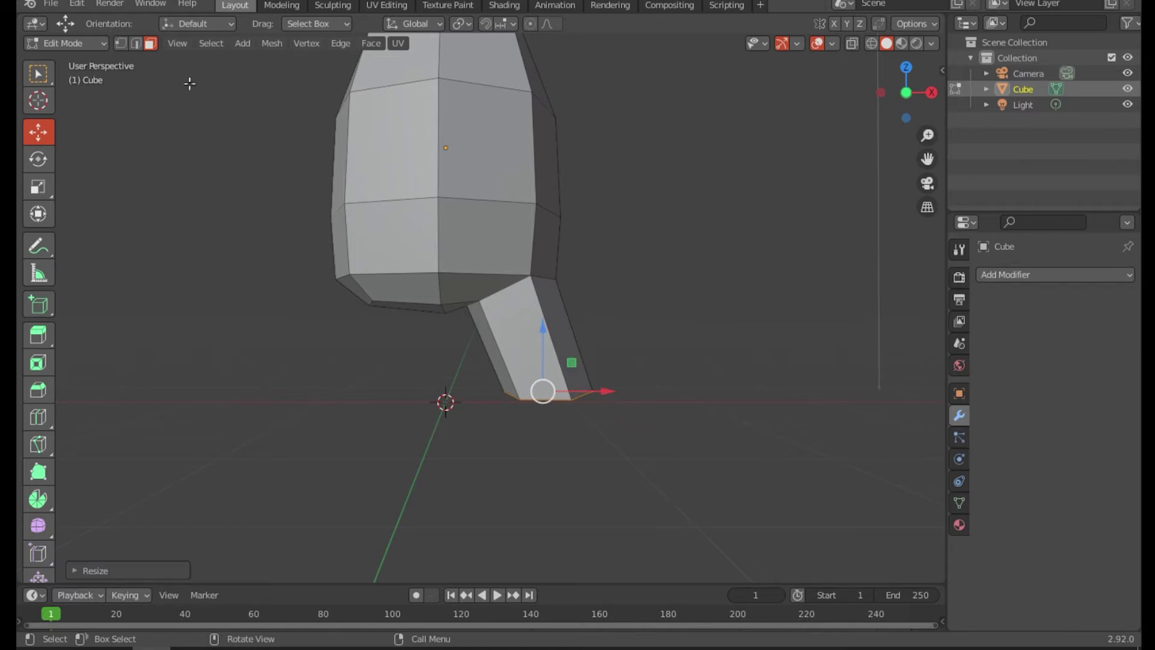
pyautogui.click(177, 42)
pyautogui.moveTo(273, 222)
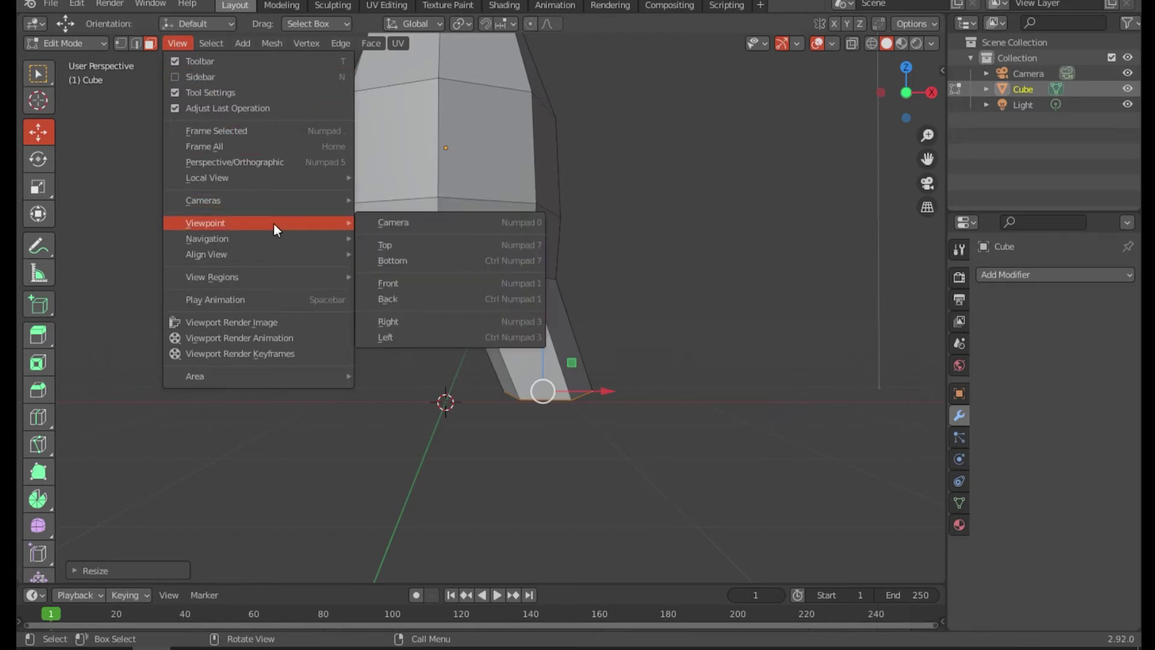
pyautogui.click(458, 288)
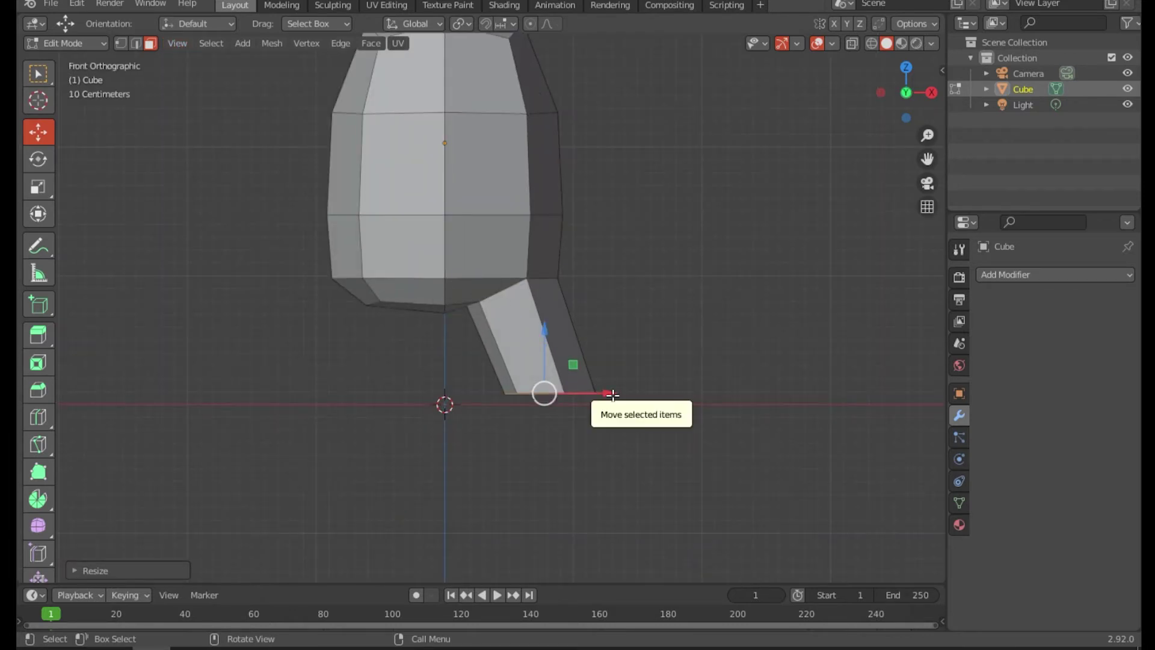
pyautogui.moveTo(611, 394); pyautogui.dragTo(569, 396)
# Add a horizontal loop cut around the leg and slide it down close to the leg's bottom end.
pyautogui.moveTo(569, 395); pyautogui.dragTo(624, 347, button='middle')
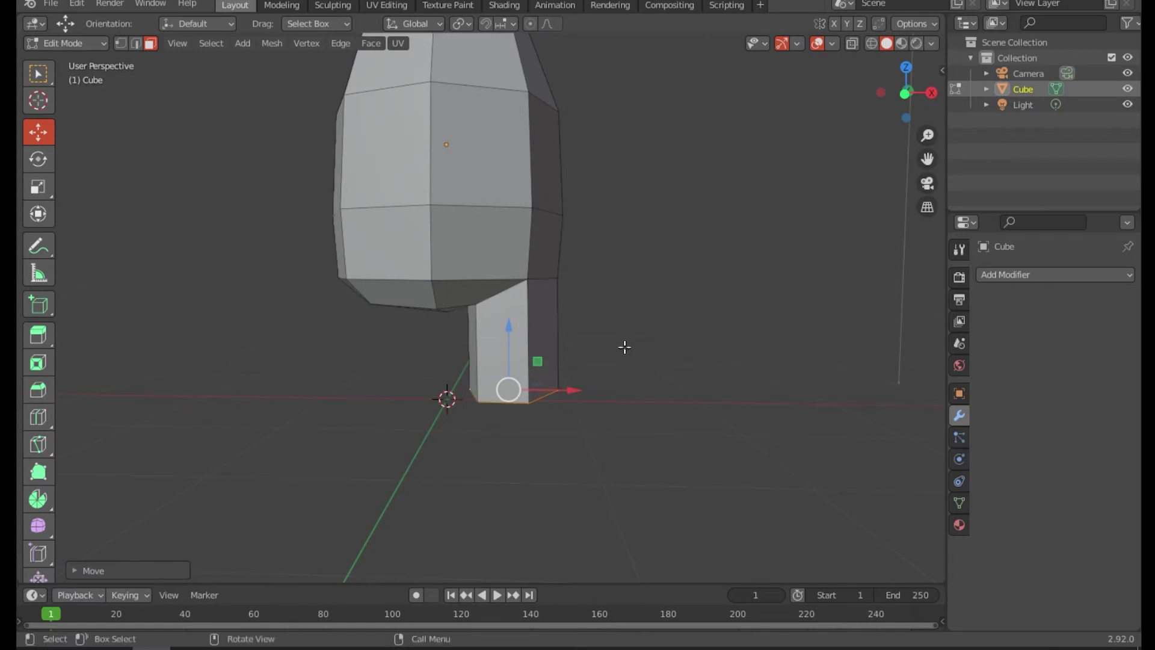
pyautogui.click(178, 44)
pyautogui.moveTo(278, 223)
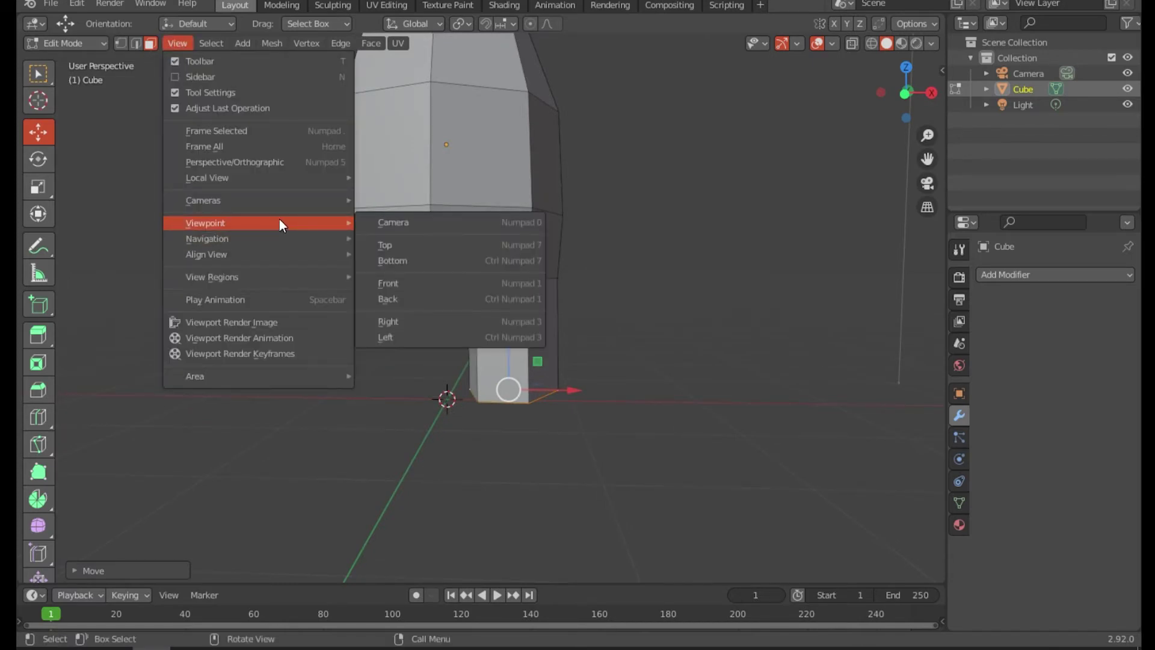
pyautogui.click(430, 282)
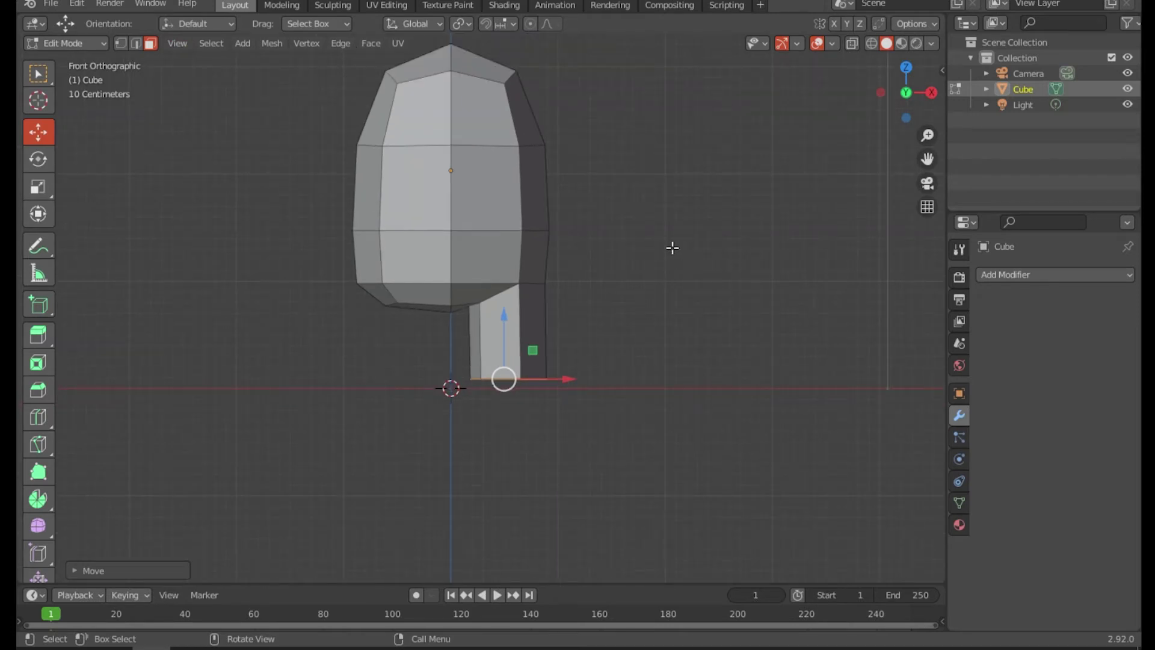
pyautogui.scroll(-1, 672, 248)
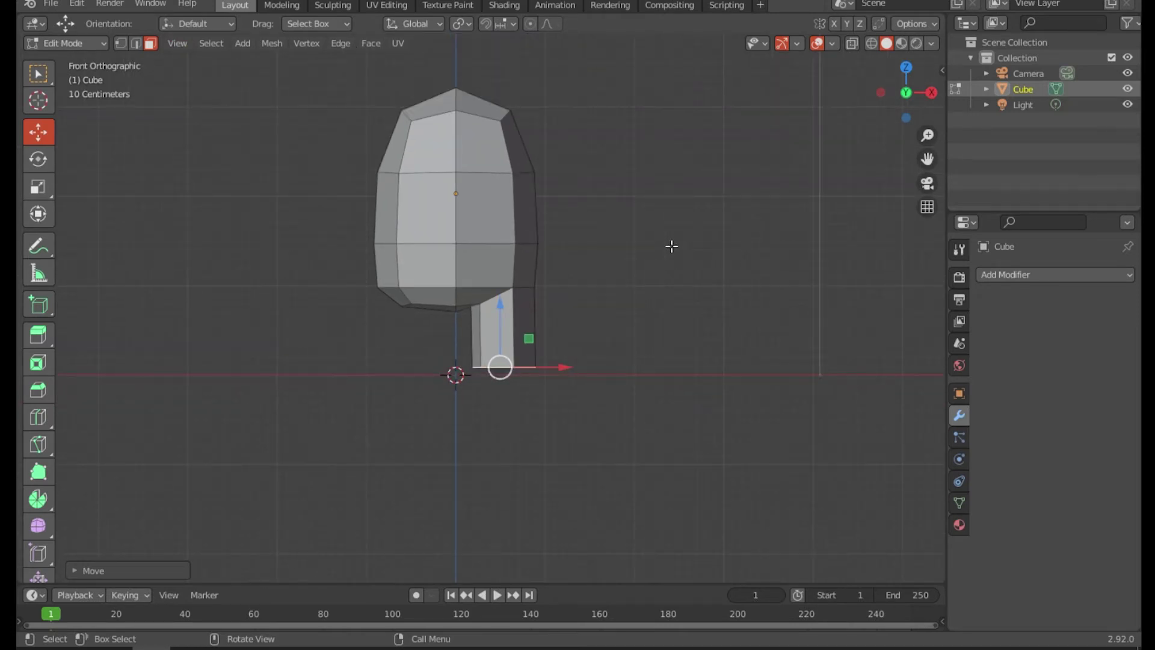
pyautogui.scroll(2, 552, 358)
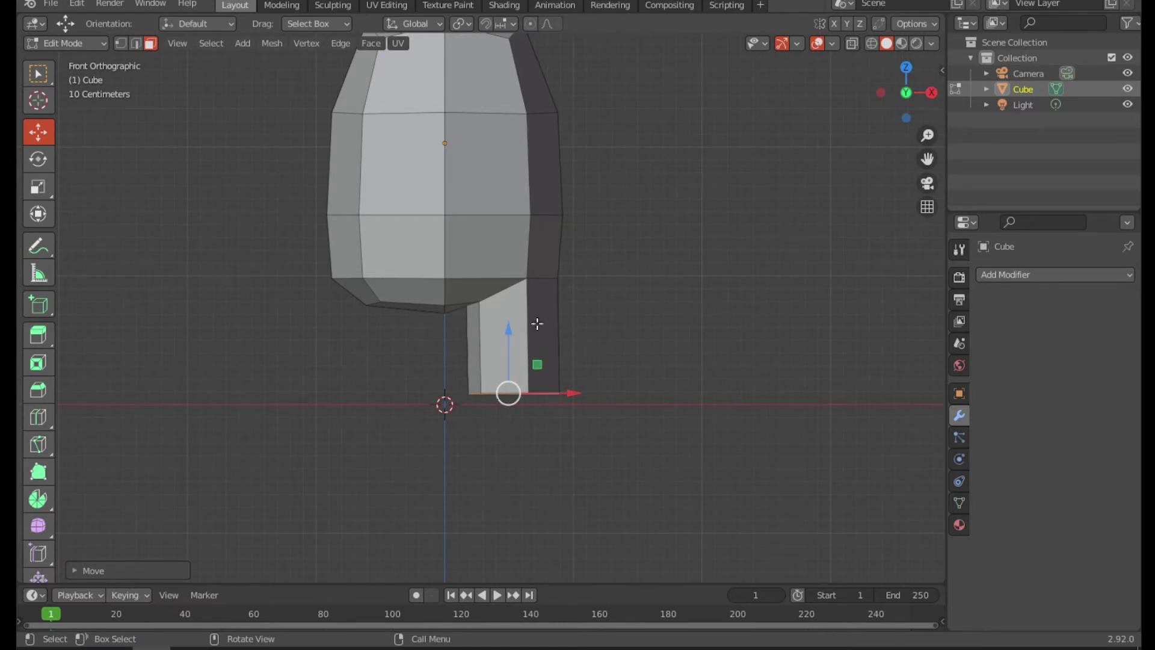
pyautogui.hotkey('ctrl', 'r')
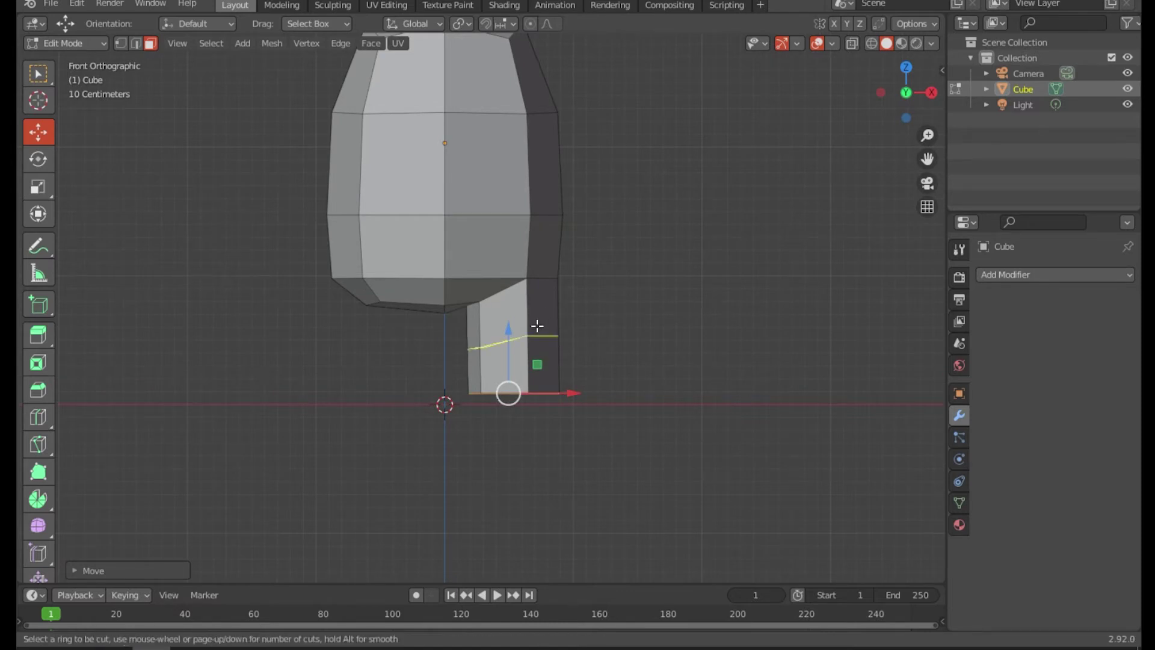
pyautogui.click(542, 334)
pyautogui.moveTo(543, 336); pyautogui.dragTo(541, 379)
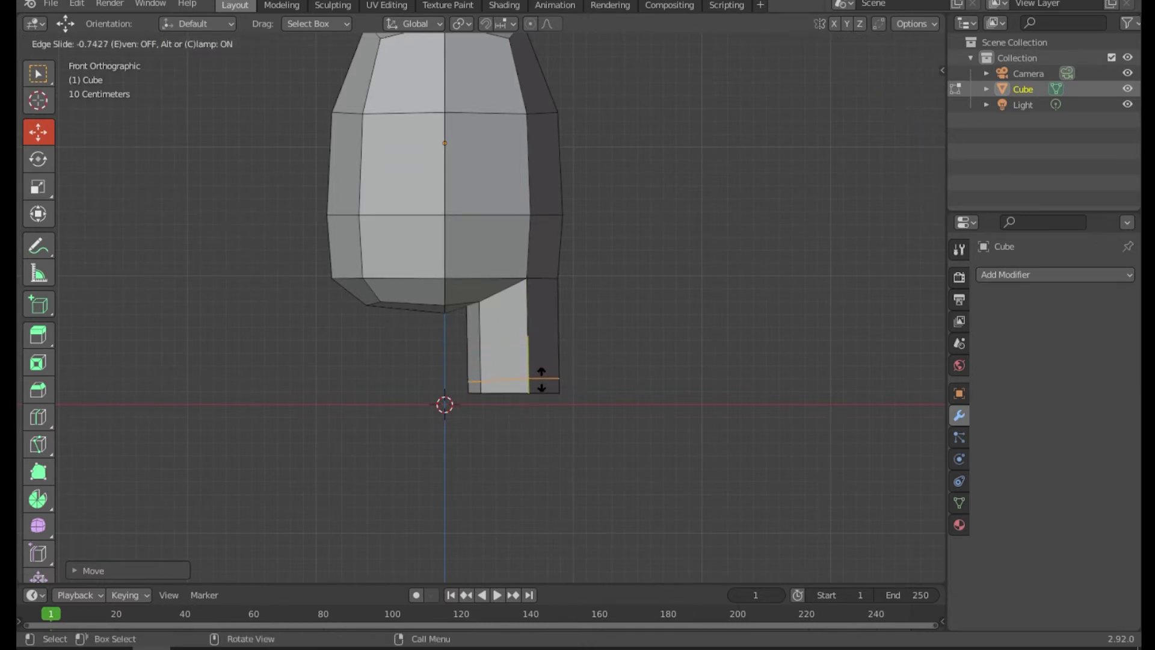
pyautogui.moveTo(541, 379)
pyautogui.mouseDown()
pyautogui.moveTo(539, 330)
pyautogui.moveTo(541, 382)
pyautogui.mouseUp()
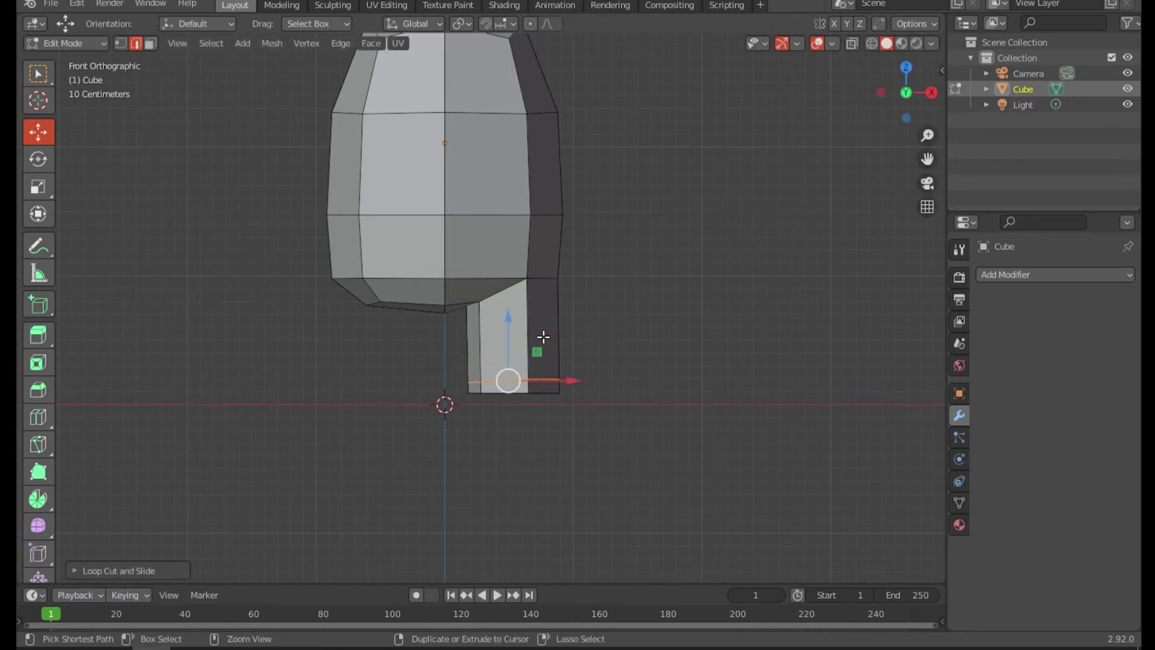
# Add a second loop cut around the leg, slide it up by a factor of about 0.54 towards the body, and deselect it.
pyautogui.hotkey('ctrl', 'r')
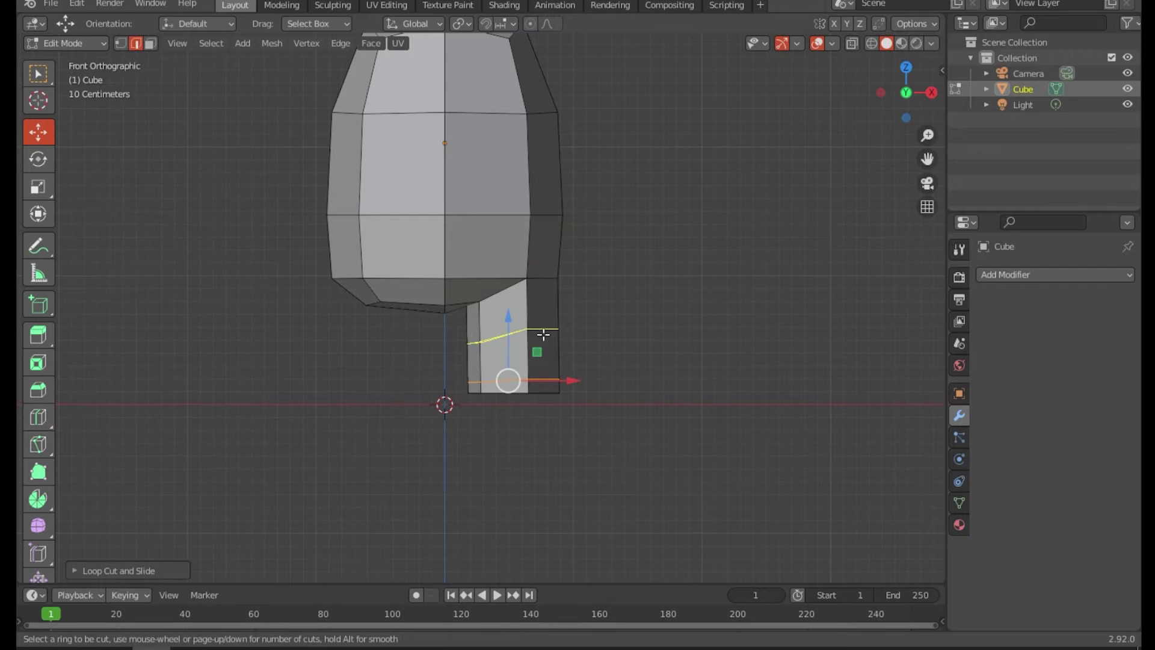
pyautogui.click(543, 337)
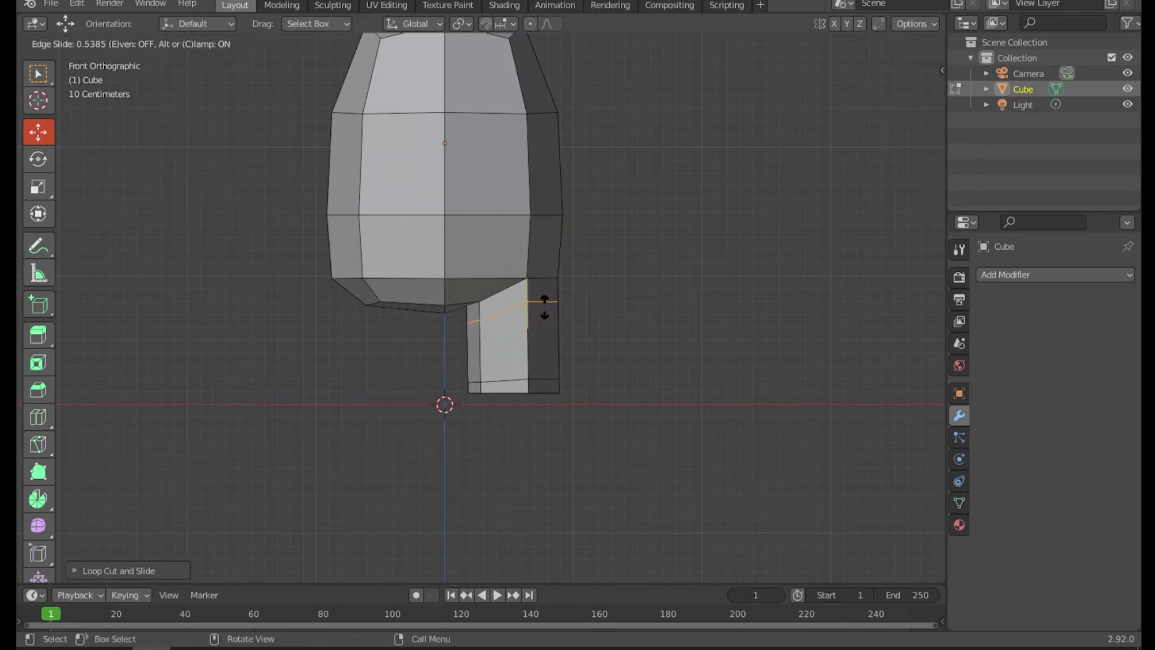
pyautogui.click(545, 306)
pyautogui.click(626, 315)
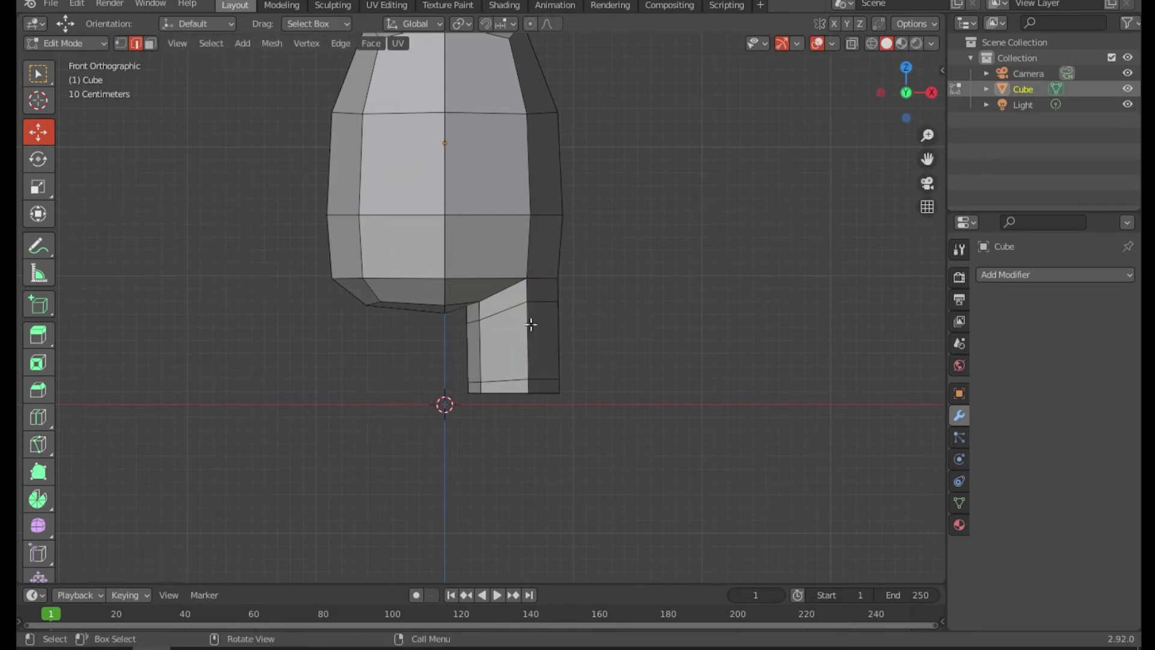
# Compare the model in wireframe, solid, material preview and rendered shading, ending in solid shading.
pyautogui.scroll(-1, 526, 267)
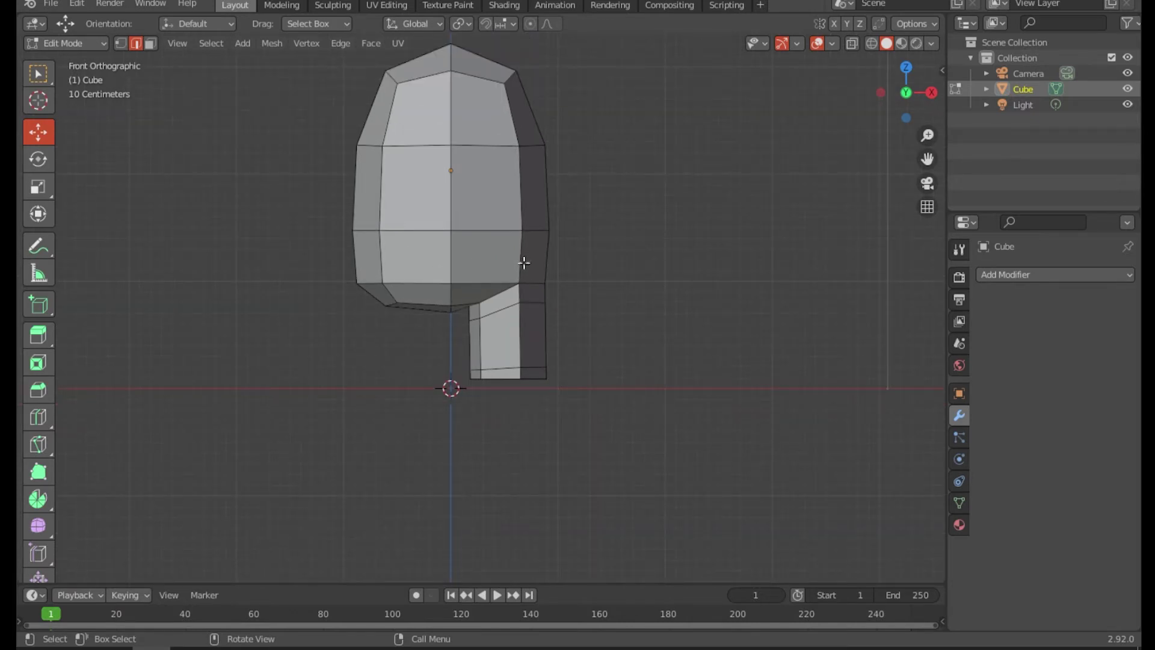
pyautogui.scroll(-1, 517, 255)
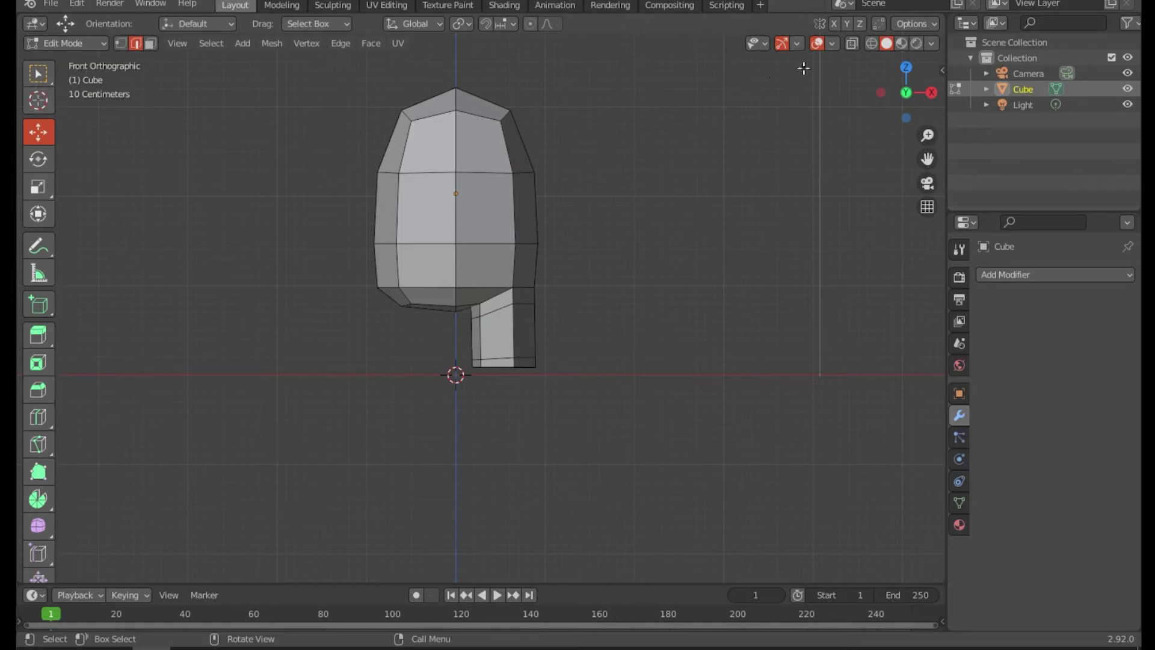
pyautogui.click(871, 43)
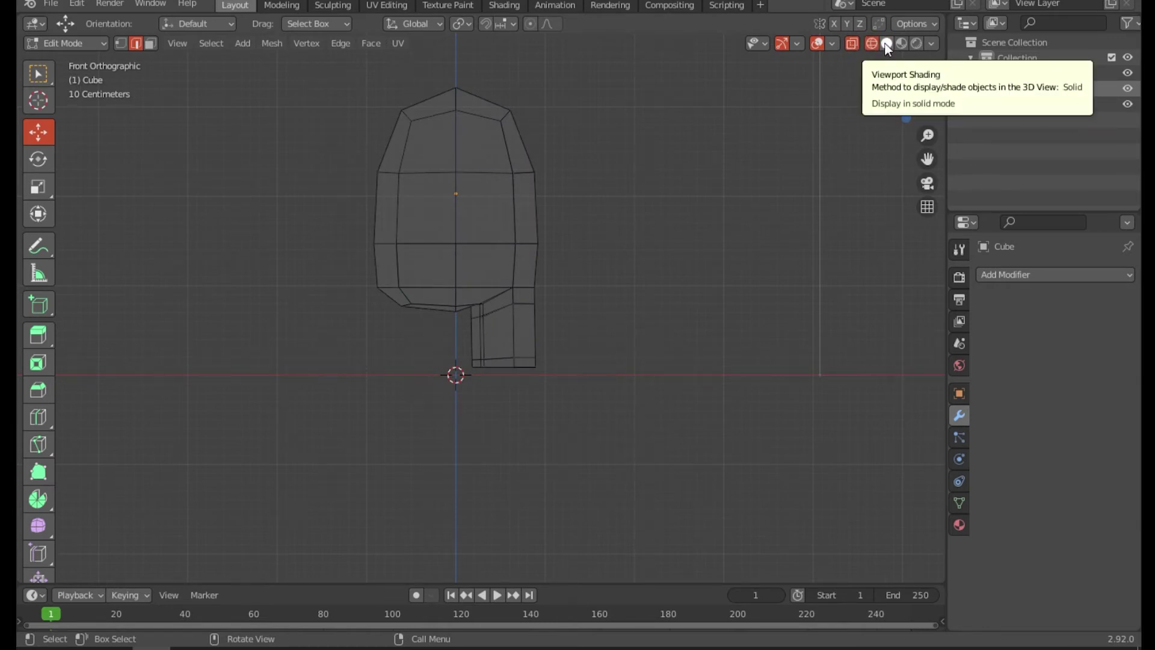
pyautogui.click(887, 45)
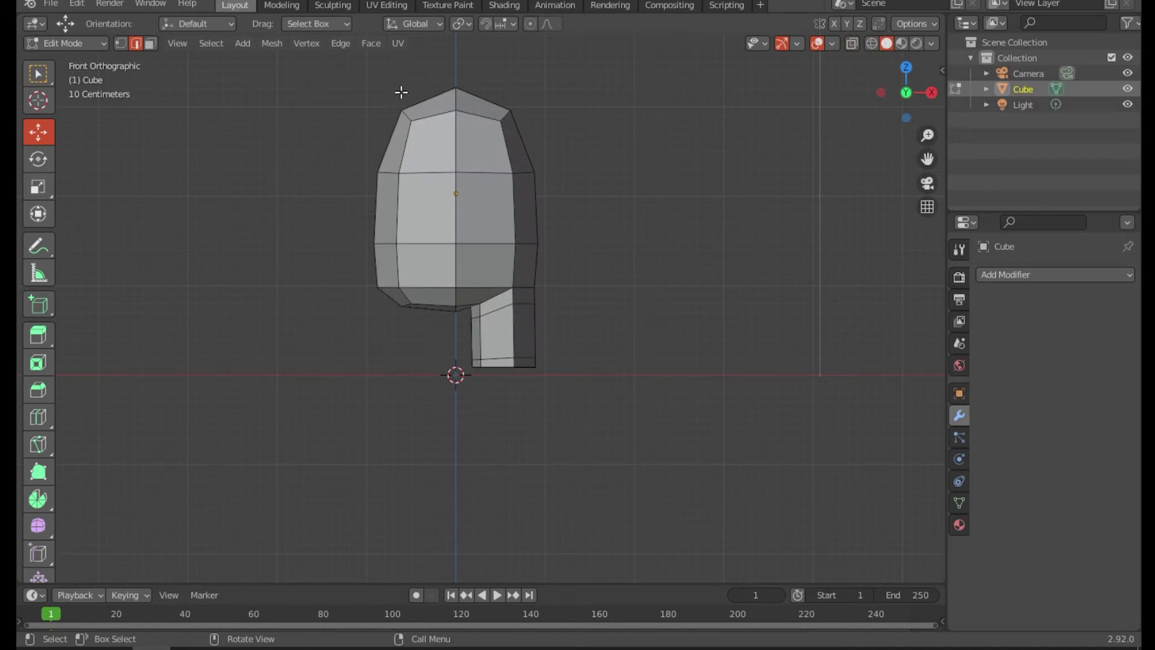
pyautogui.click(901, 44)
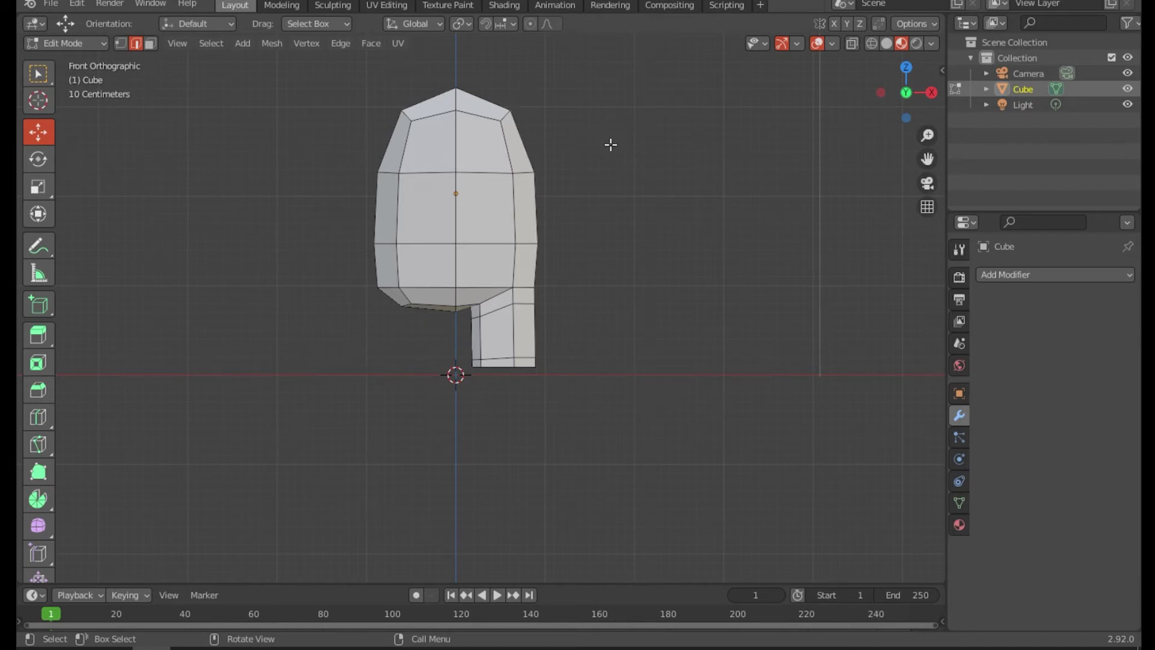
pyautogui.click(918, 43)
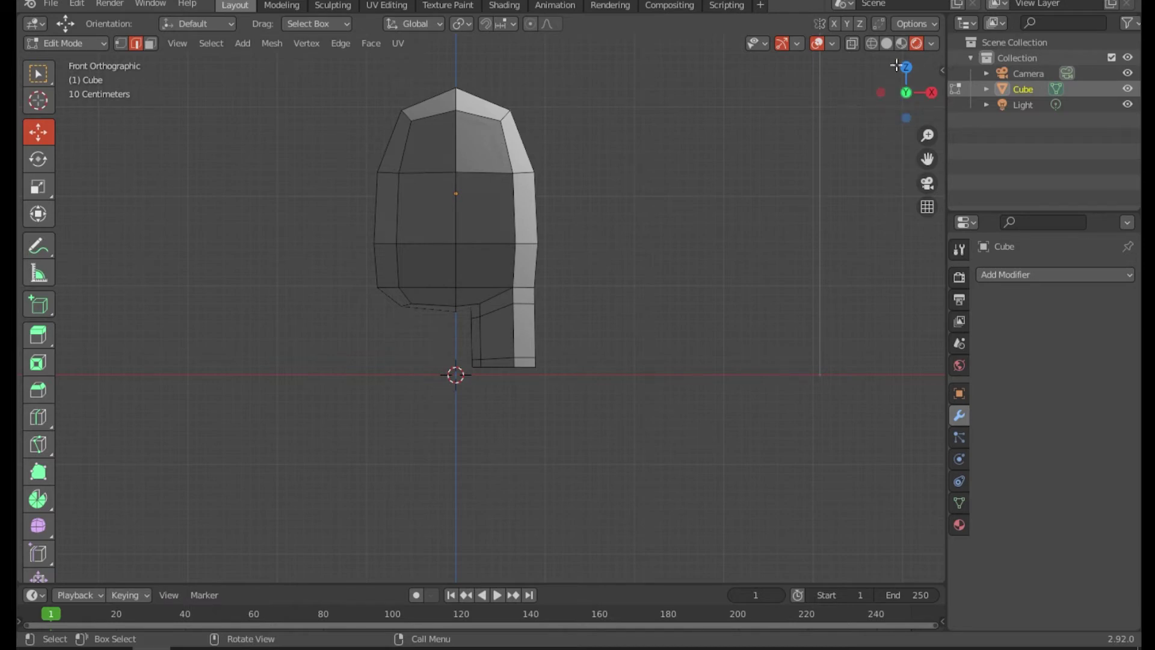
pyautogui.click(900, 43)
pyautogui.click(887, 44)
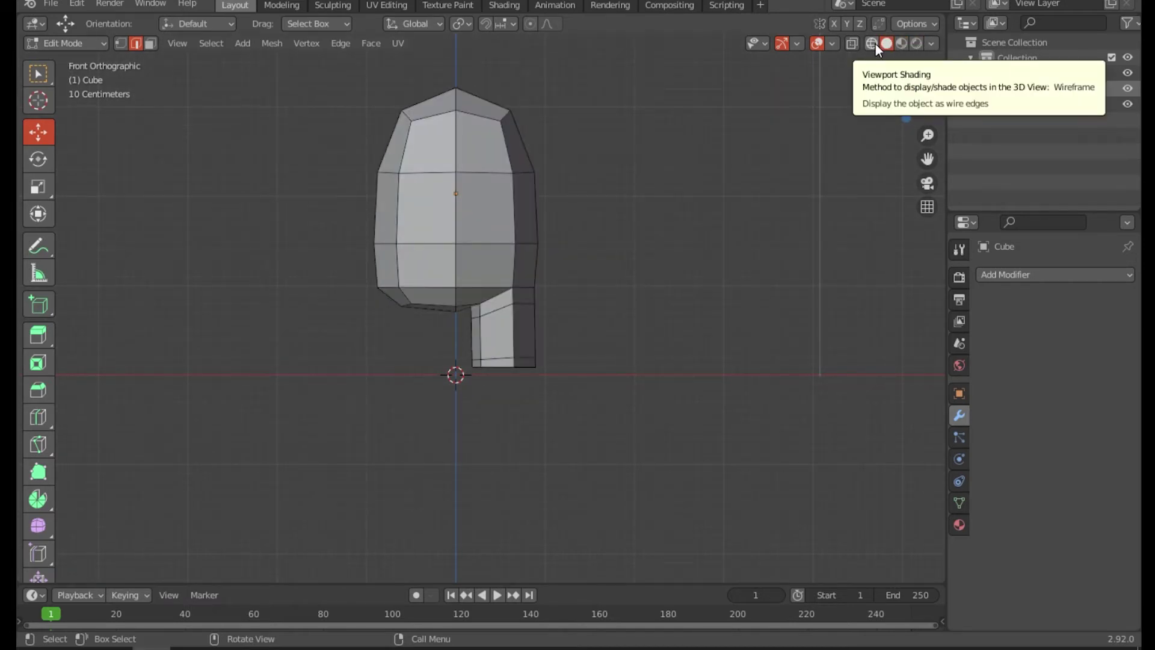
# In wireframe shading, select the vertices of the body's -X half, delete them, and return to solid shading.
pyautogui.click(875, 44)
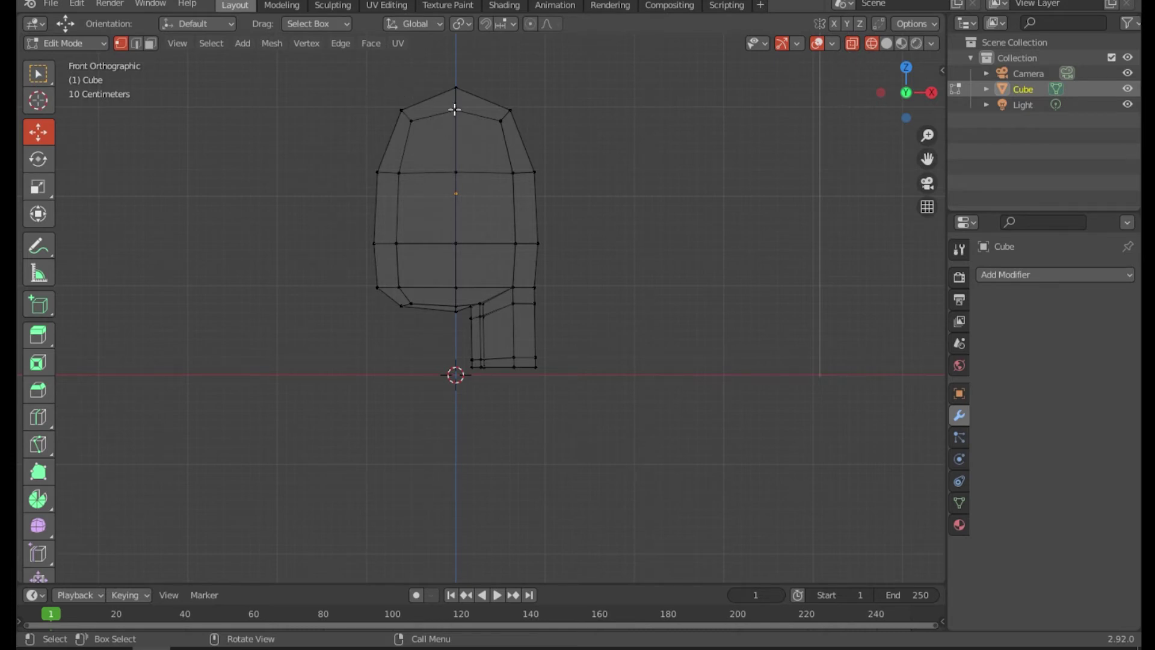
pyautogui.moveTo(376, 86); pyautogui.dragTo(445, 348)
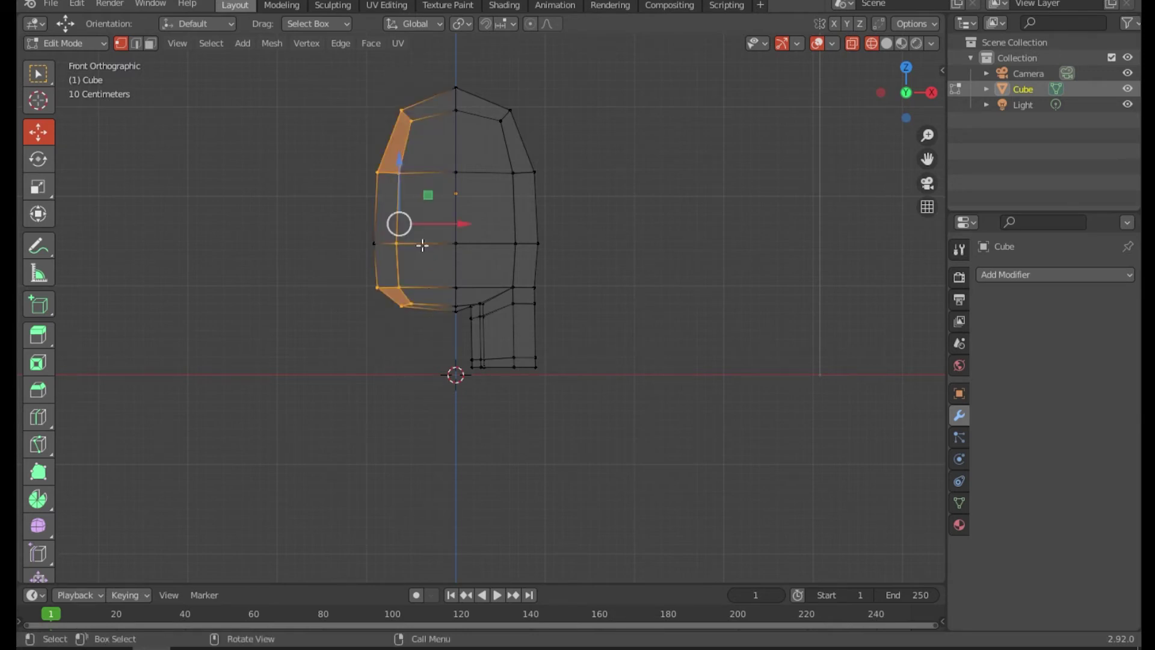
pyautogui.press('x')
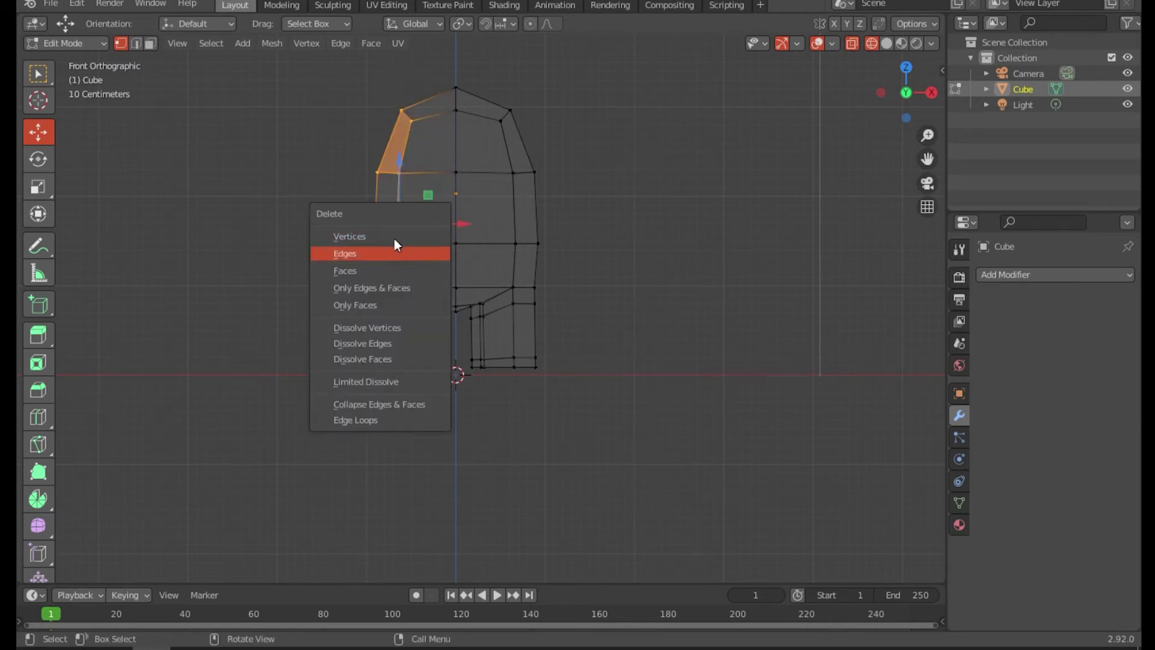
pyautogui.click(367, 238)
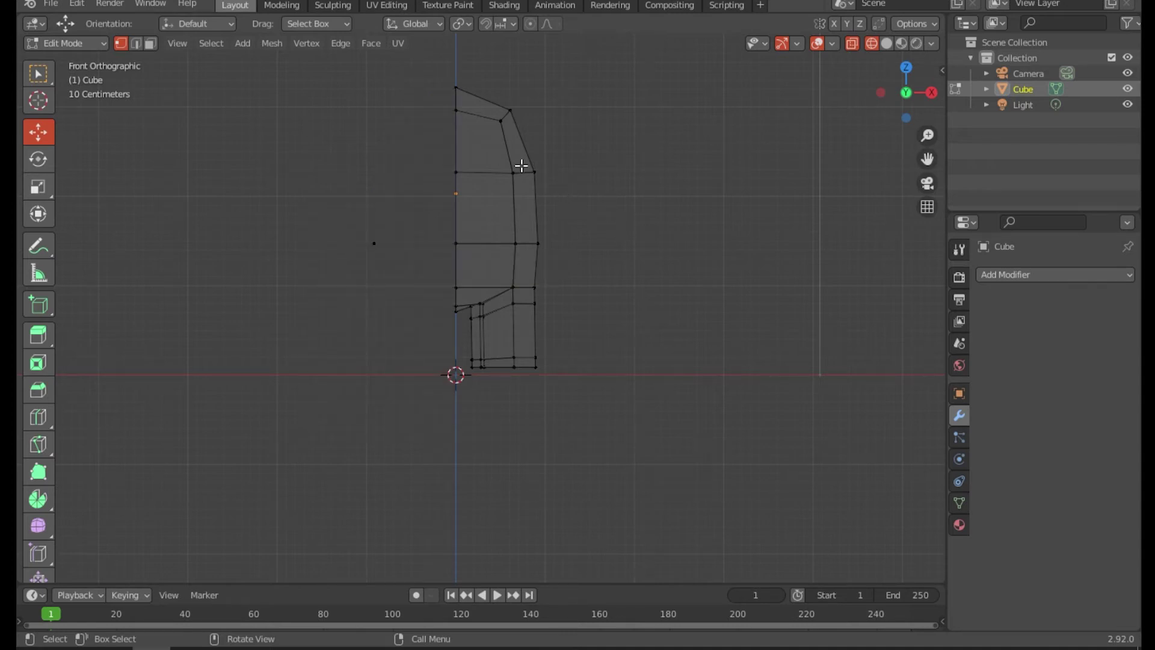
pyautogui.click(886, 43)
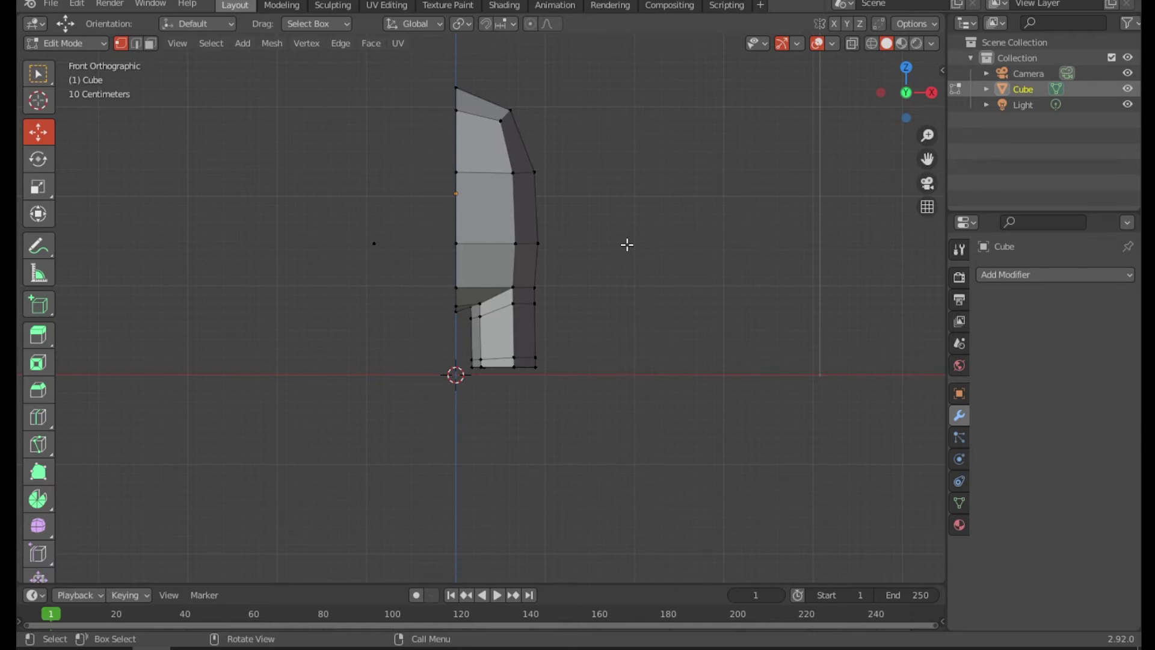
# Add a Mirror modifier to the half body, try out its axes, and leave only the X axis enabled.
pyautogui.click(1054, 273)
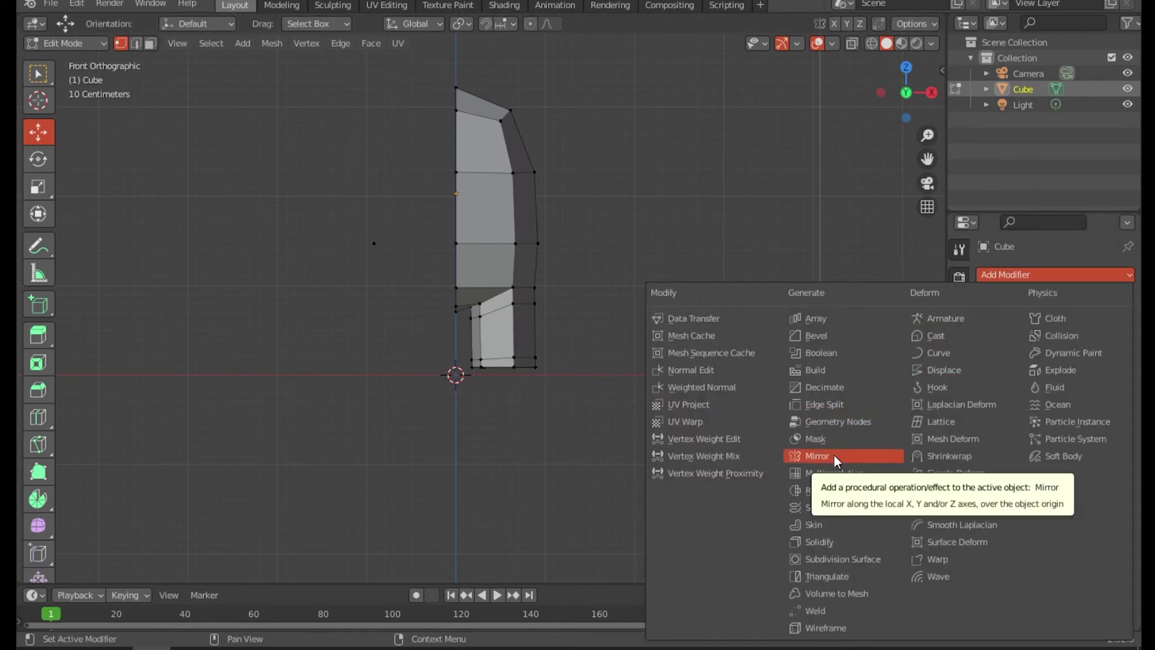
pyautogui.click(1012, 268)
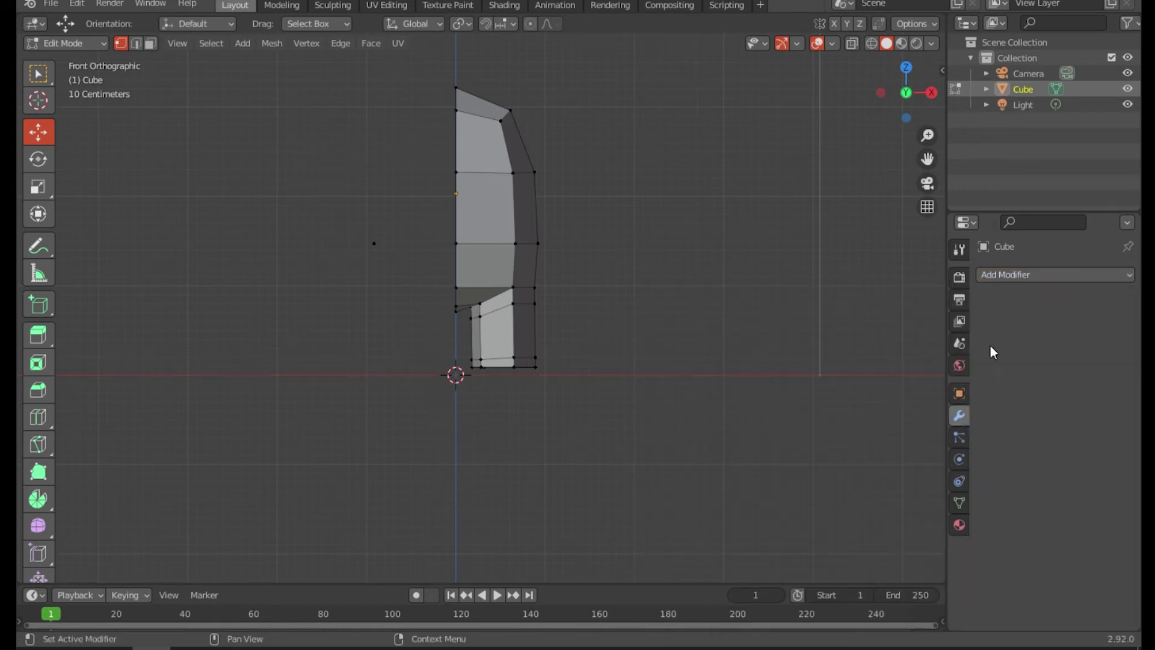
pyautogui.click(1022, 274)
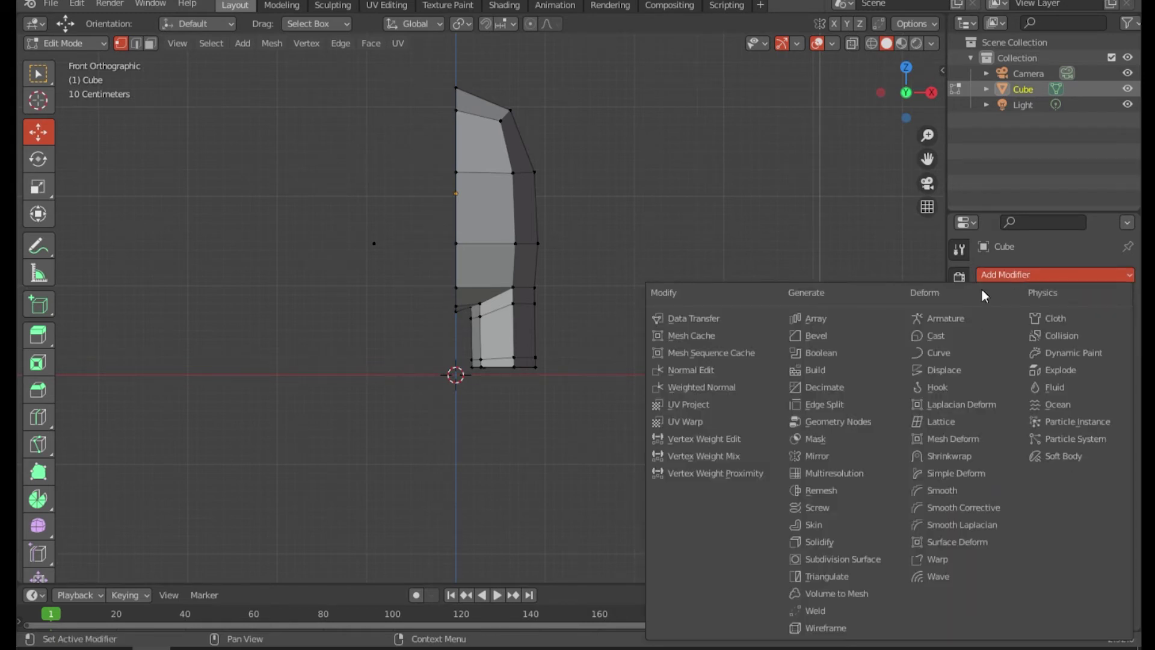
pyautogui.click(831, 457)
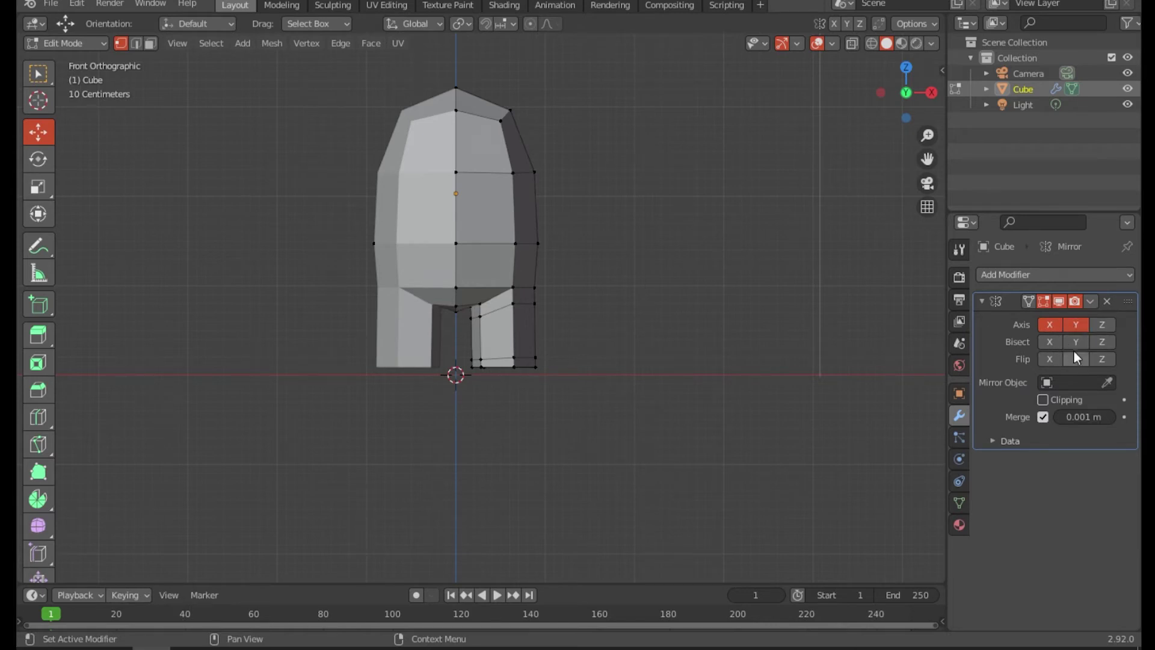
pyautogui.click(1047, 324)
pyautogui.click(1096, 326)
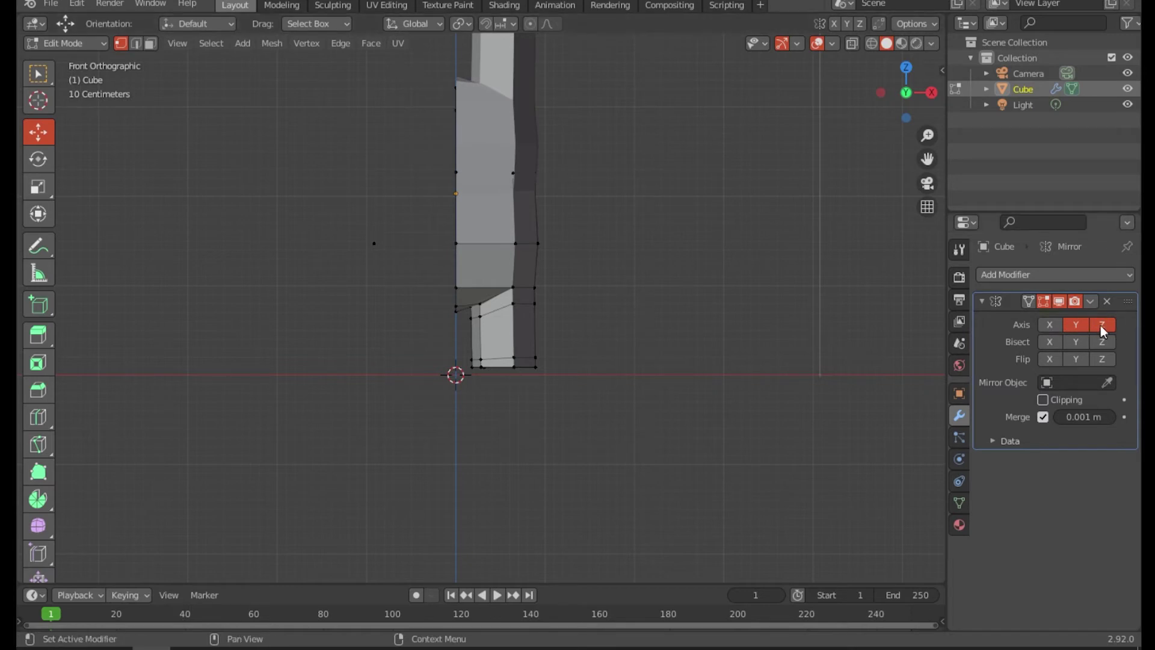
pyautogui.click(1100, 326)
pyautogui.click(1057, 325)
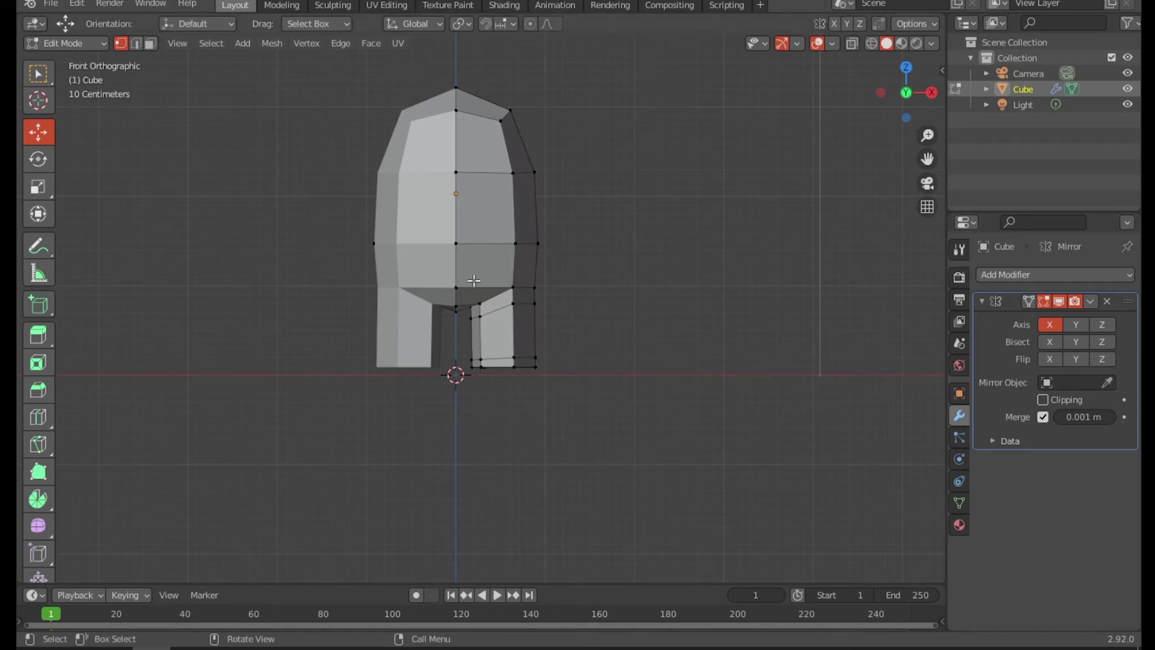
# Examine the mirrored body from several angles to check how the two halves meet.
pyautogui.moveTo(598, 309)
pyautogui.mouseDown(button='middle')
pyautogui.moveTo(518, 310)
pyautogui.moveTo(557, 312)
pyautogui.moveTo(575, 328)
pyautogui.moveTo(608, 317)
pyautogui.mouseUp(button='middle')
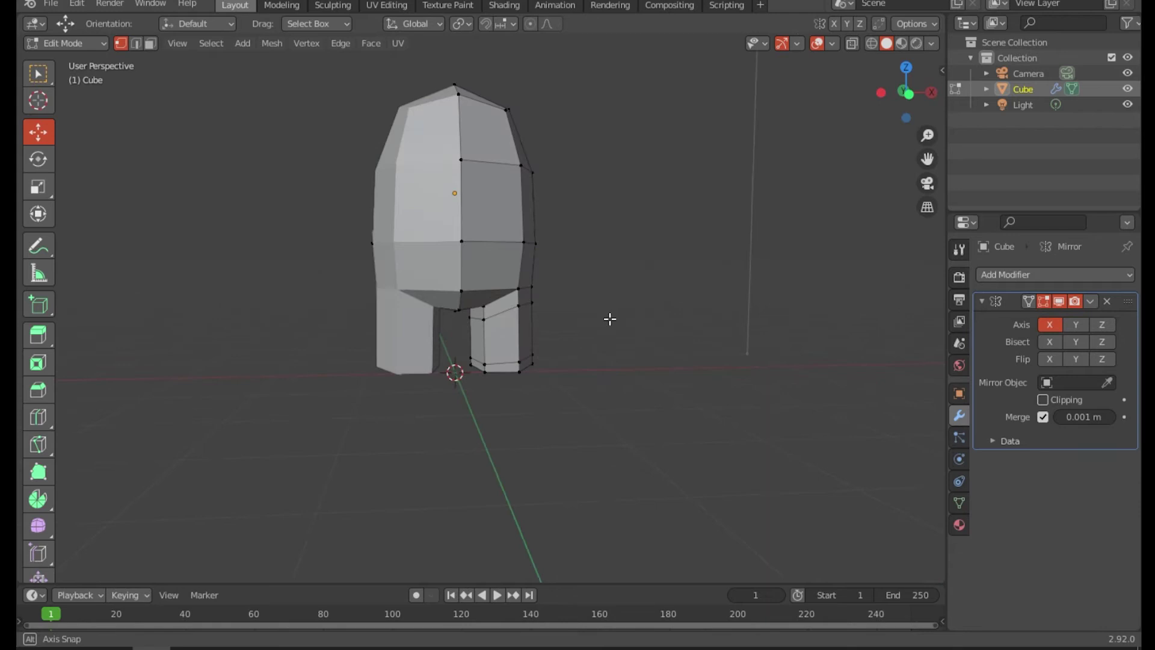
pyautogui.click(1089, 301)
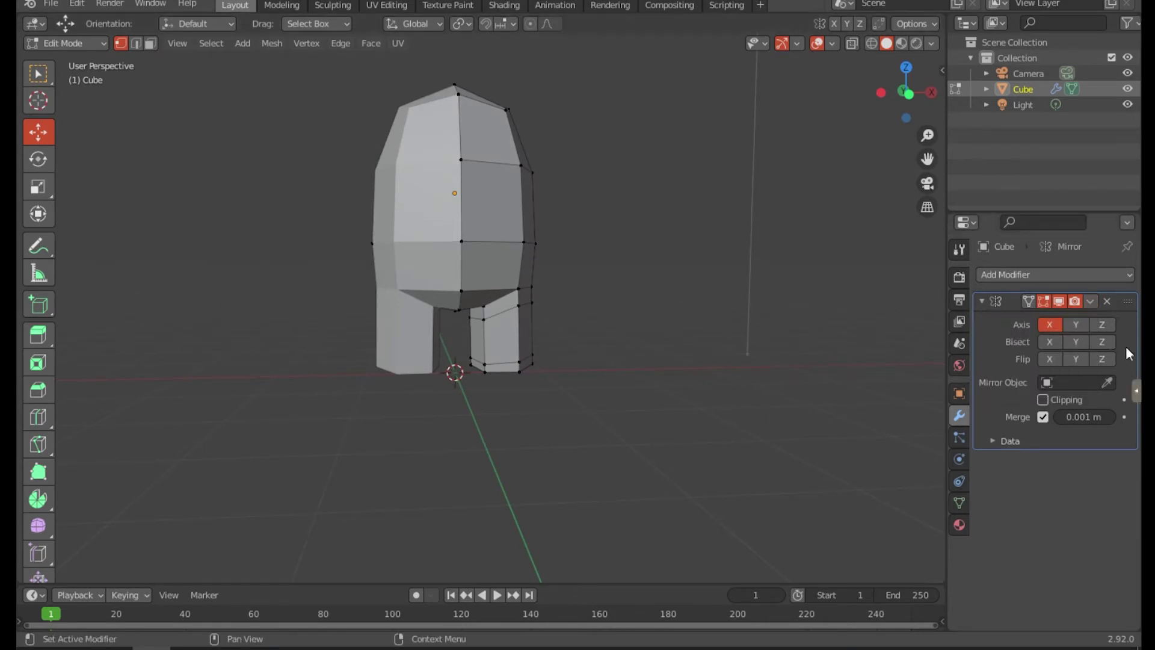
pyautogui.moveTo(557, 268); pyautogui.dragTo(580, 287, button='middle')
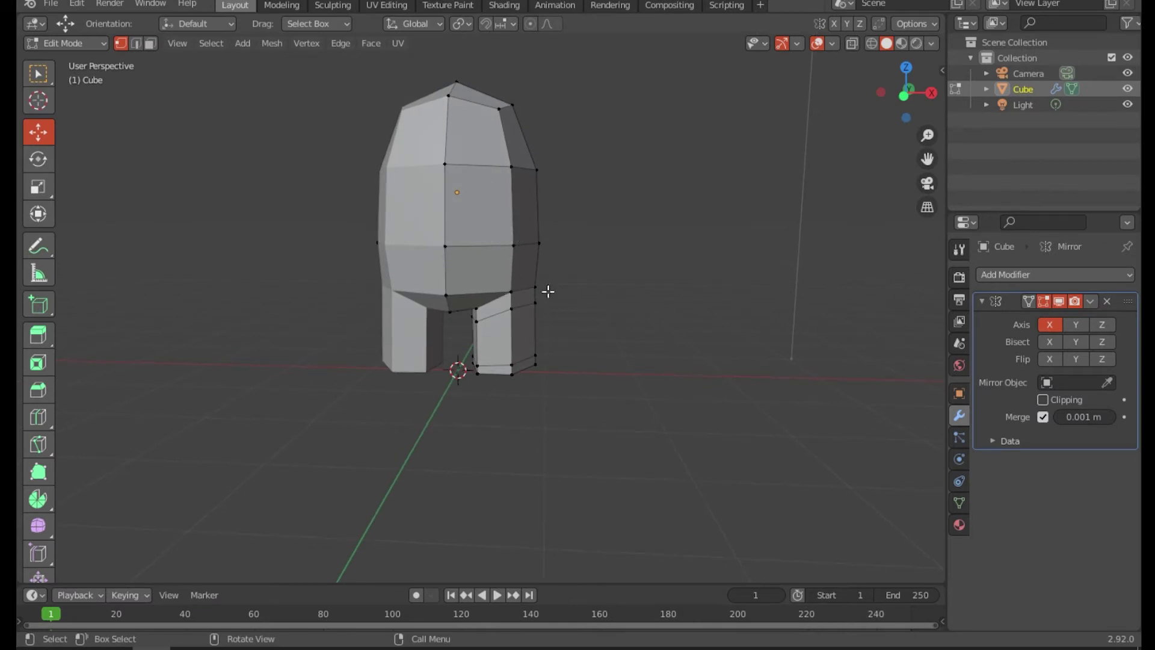
pyautogui.moveTo(543, 291); pyautogui.dragTo(567, 294, button='middle')
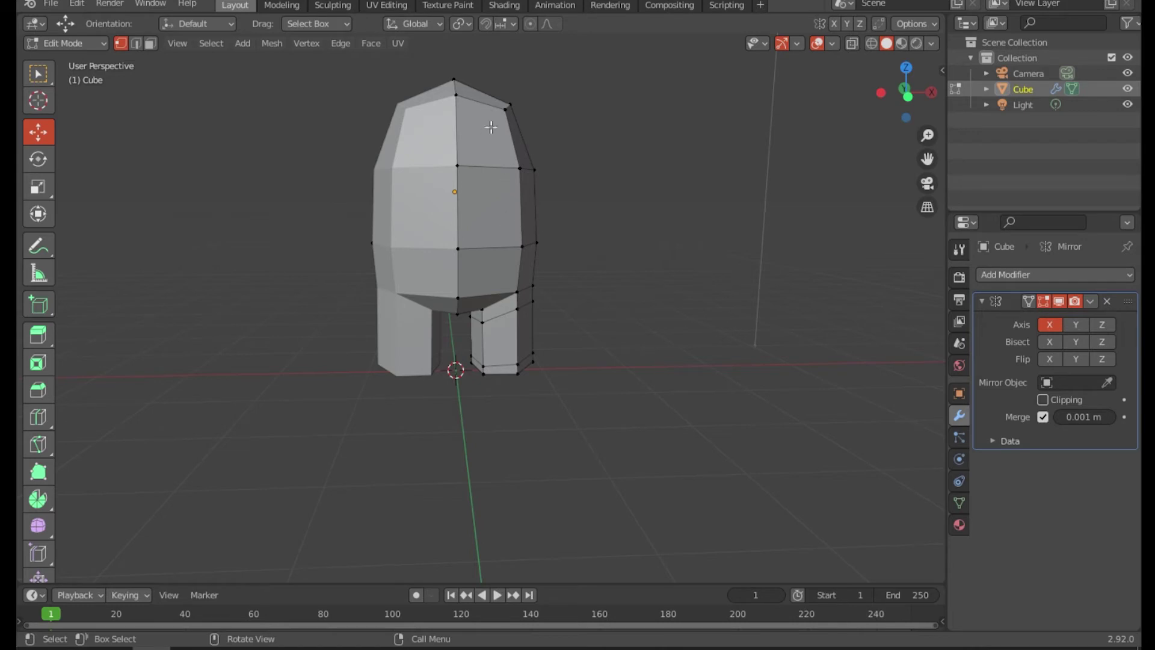
pyautogui.moveTo(491, 127); pyautogui.dragTo(493, 144, button='middle')
pyautogui.moveTo(484, 81); pyautogui.dragTo(581, 328)
pyautogui.click(617, 251)
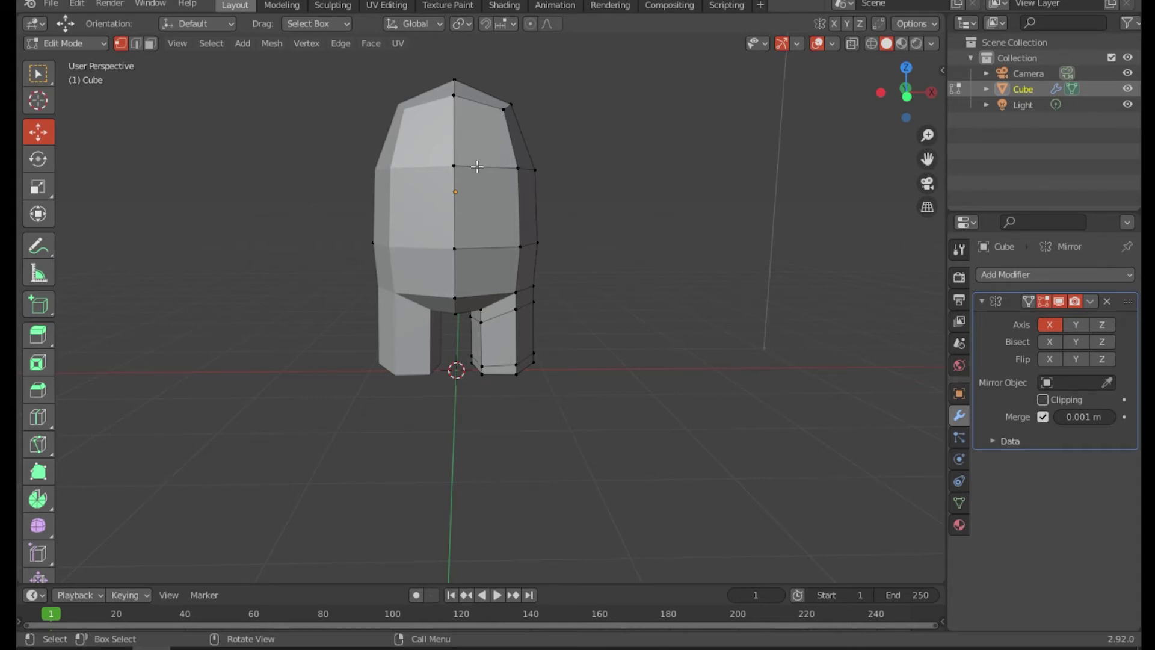
# Add a Subdivision Surface modifier with Catmull-Clark smoothing to the mirrored body.
pyautogui.click(1012, 273)
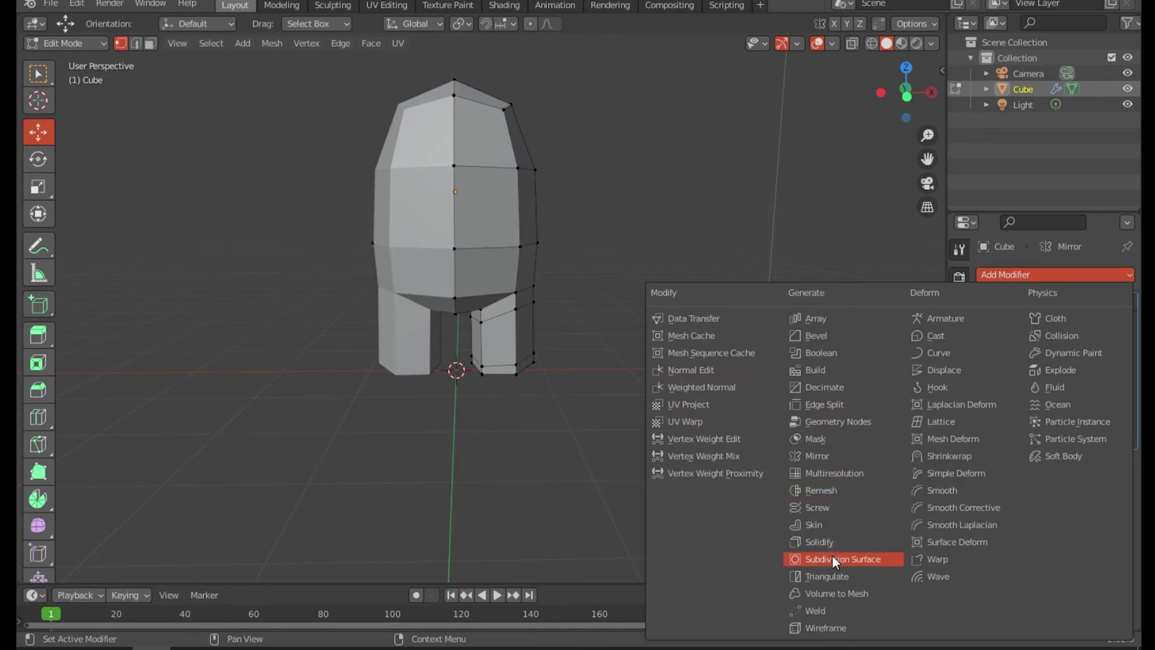
pyautogui.click(850, 554)
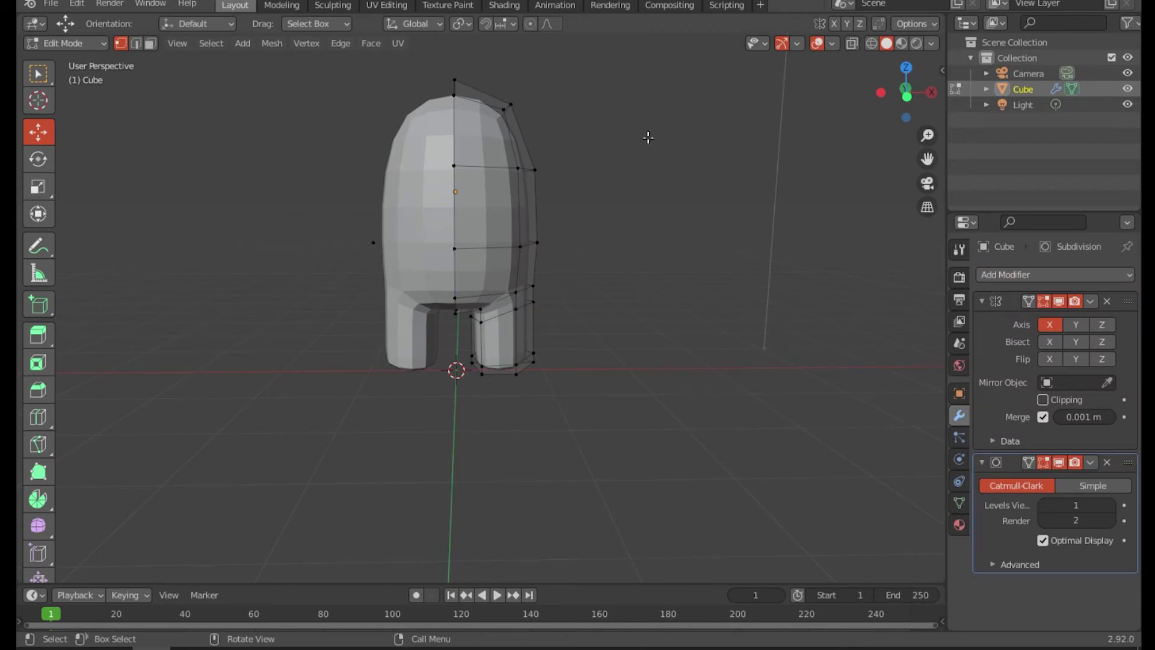
pyautogui.moveTo(641, 231); pyautogui.dragTo(637, 202, button='middle')
pyautogui.scroll(1, 593, 247)
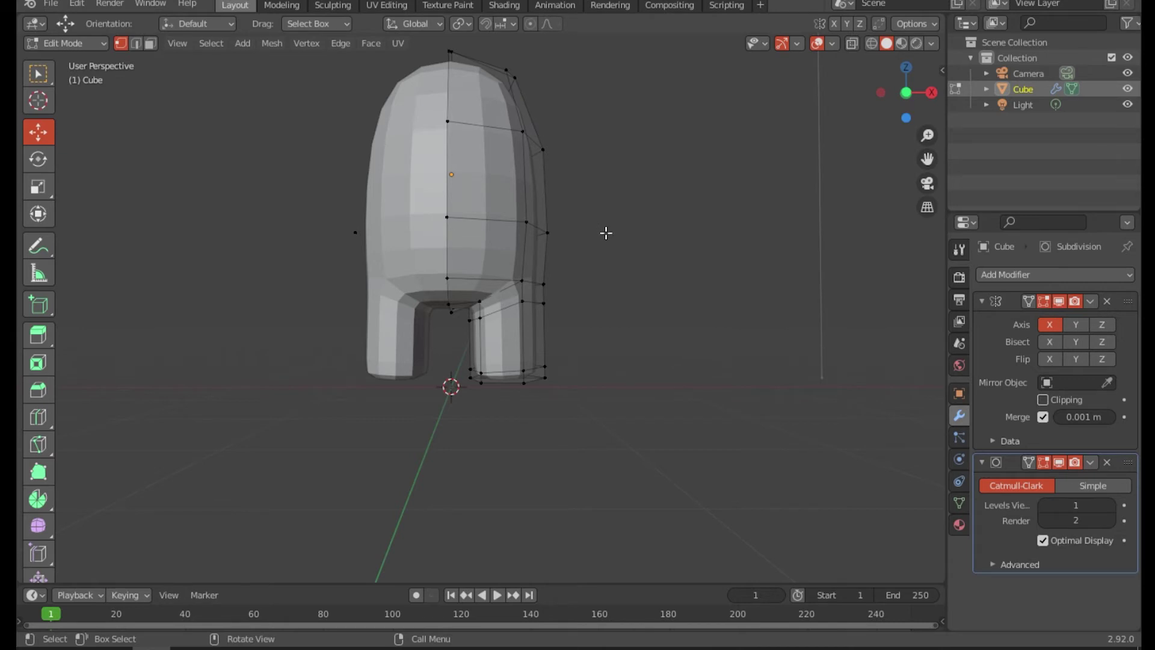
pyautogui.moveTo(606, 233); pyautogui.dragTo(632, 225, button='middle')
pyautogui.scroll(4, 594, 298)
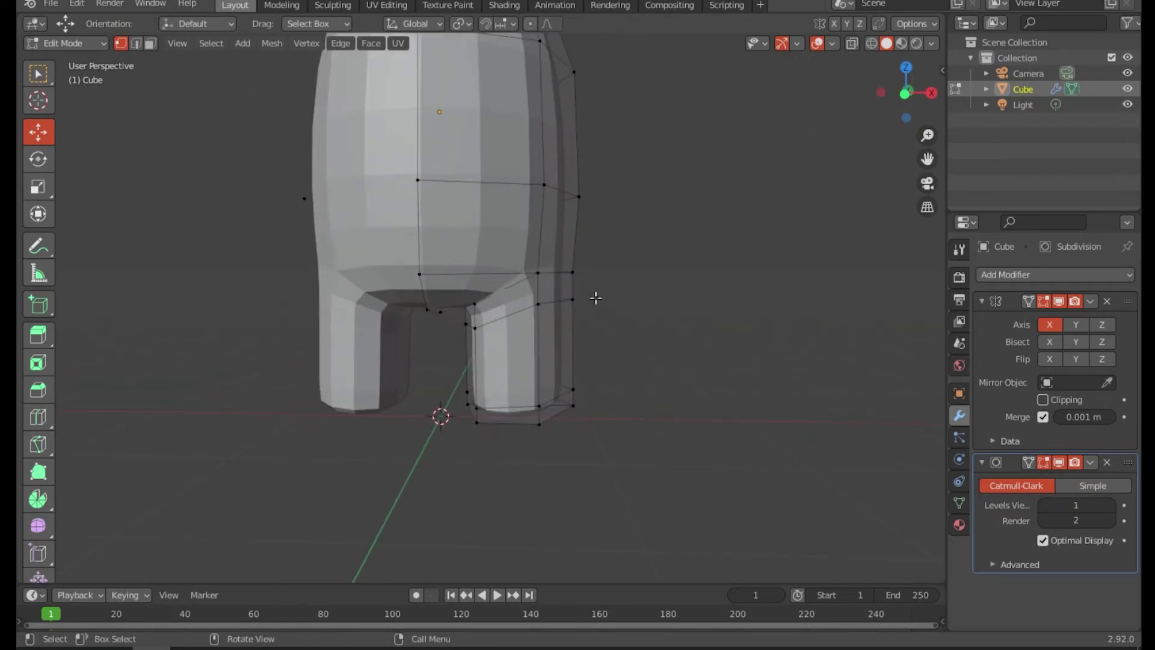
pyautogui.hotkey('shift', 'z')
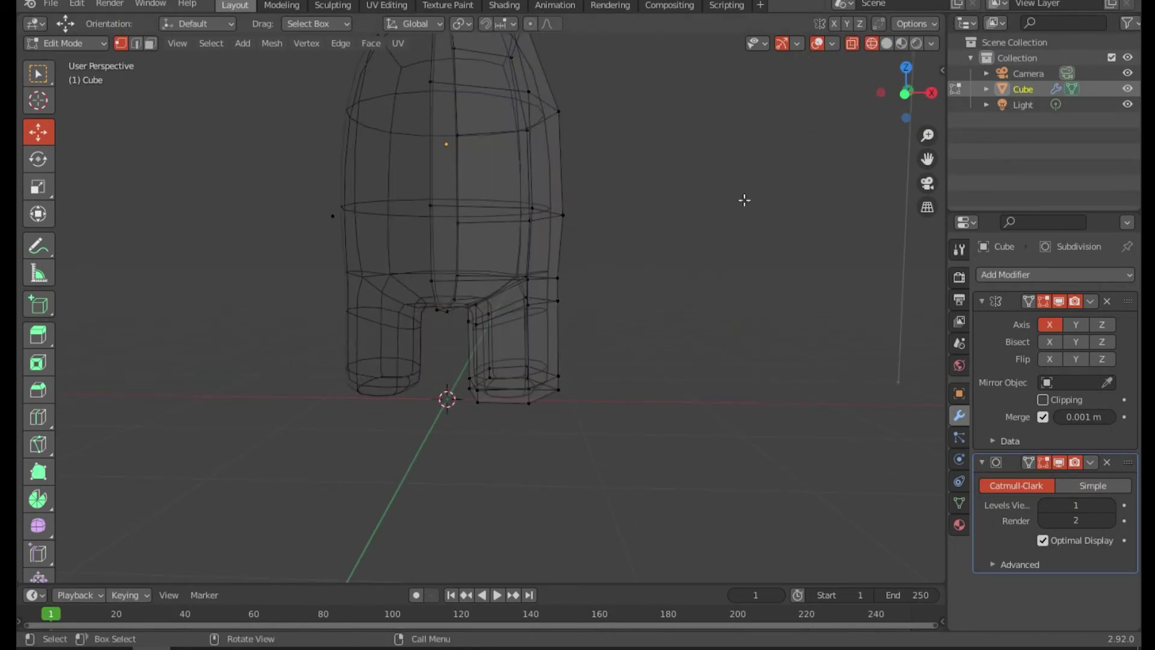
pyautogui.moveTo(578, 423); pyautogui.dragTo(496, 369)
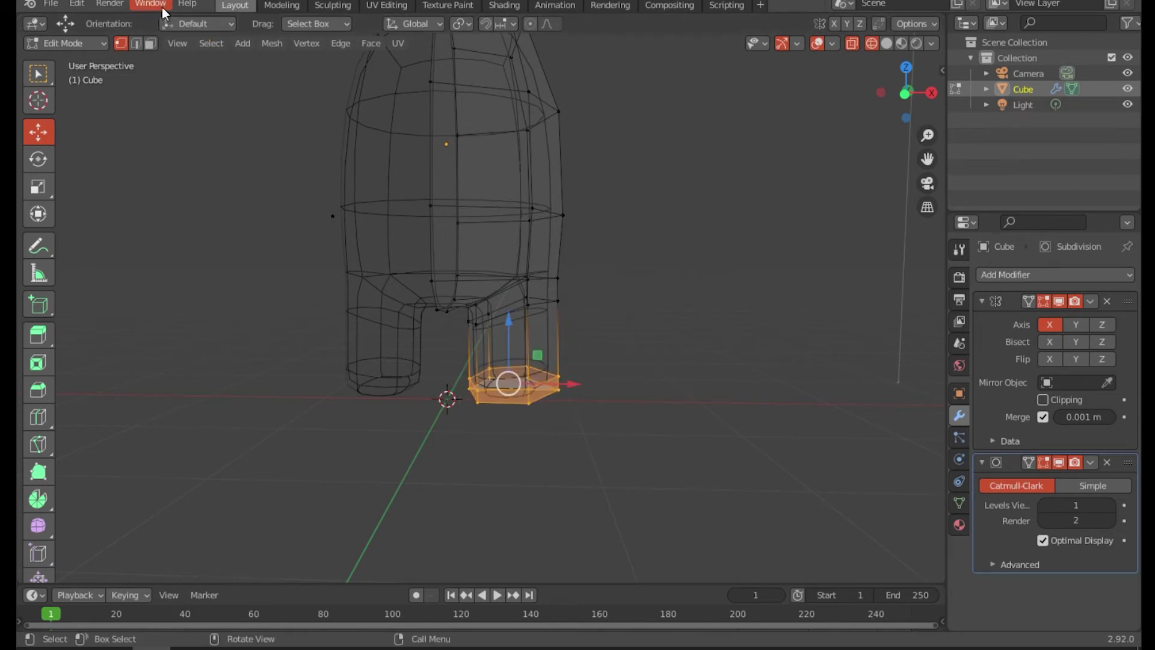
pyautogui.moveTo(655, 275)
pyautogui.mouseDown(button='middle')
pyautogui.moveTo(662, 283)
pyautogui.moveTo(493, 289)
pyautogui.moveTo(479, 279)
pyautogui.moveTo(670, 258)
pyautogui.moveTo(675, 273)
pyautogui.mouseUp(button='middle')
pyautogui.scroll(-1, 354, 292)
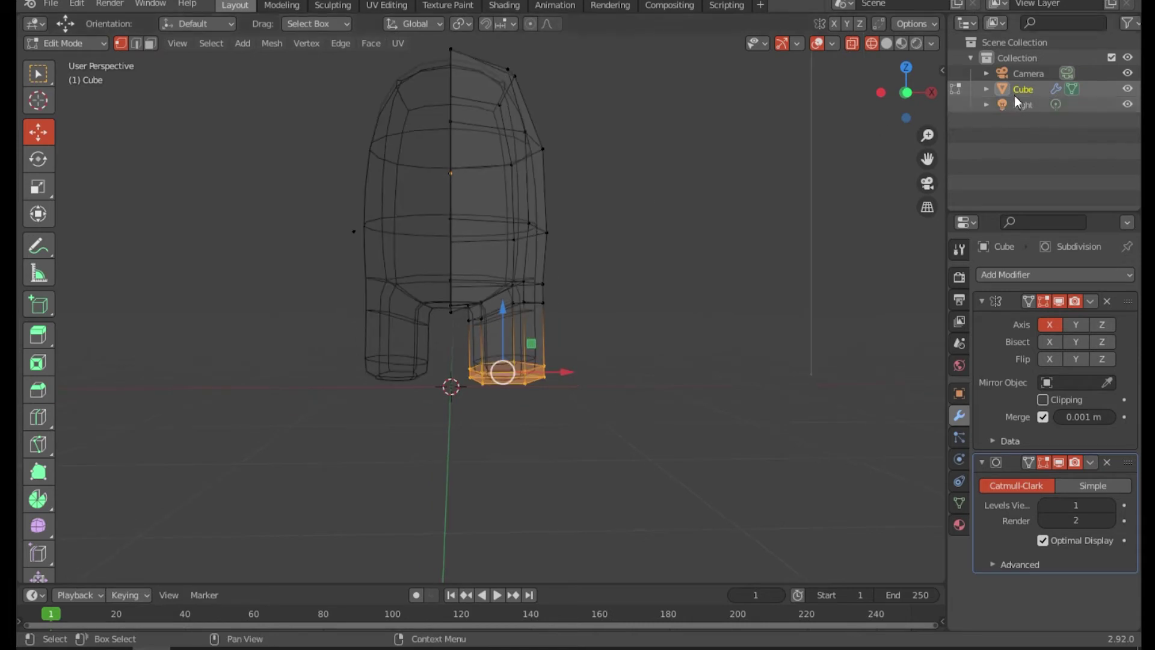
pyautogui.click(886, 44)
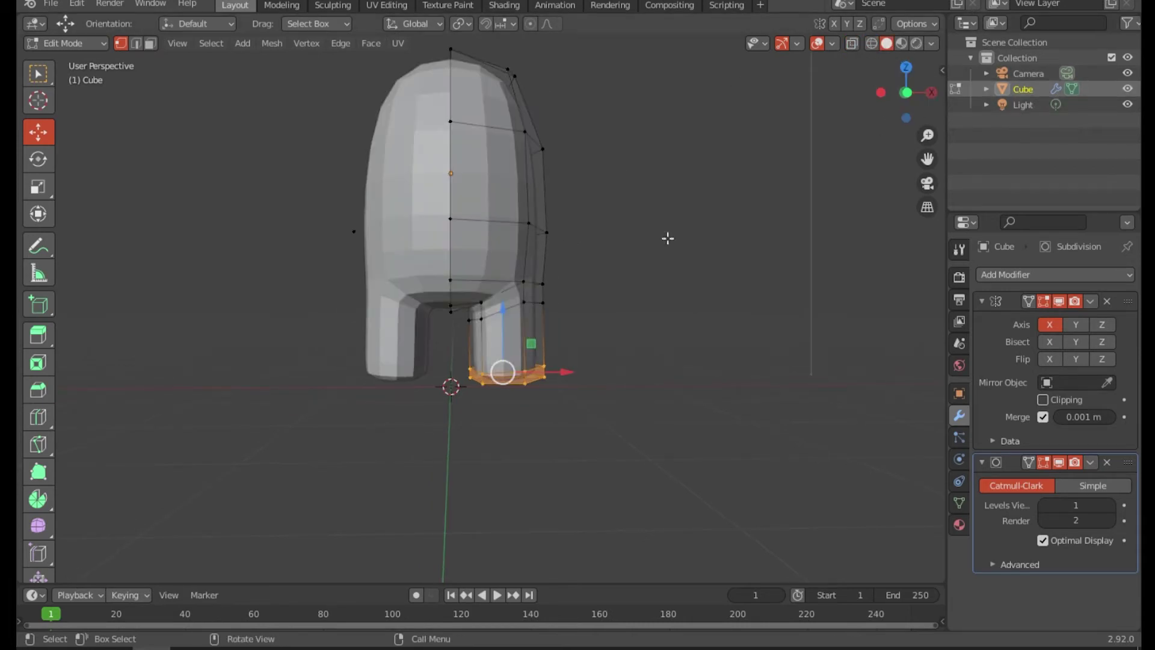
# In wireframe shading and the right orthographic view, scale the vertices at the leg's bottom end to about 0.79.
pyautogui.click(870, 44)
pyautogui.click(614, 388)
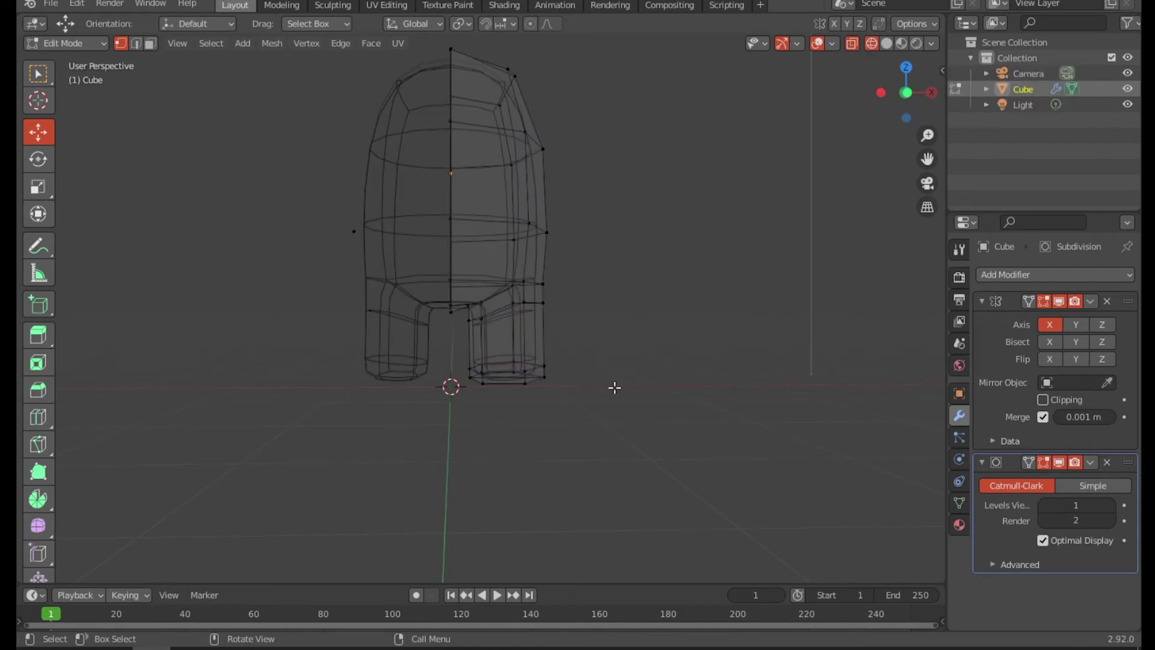
pyautogui.moveTo(583, 434); pyautogui.dragTo(460, 353)
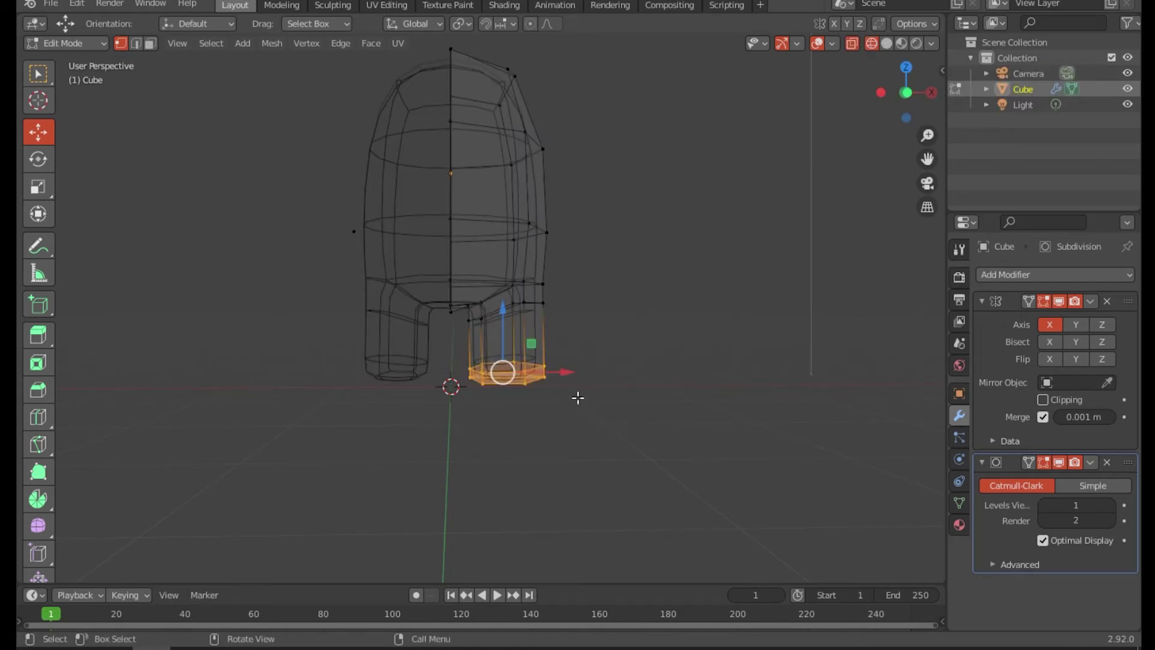
pyautogui.moveTo(689, 353); pyautogui.dragTo(281, 121, button='middle')
pyautogui.click(177, 43)
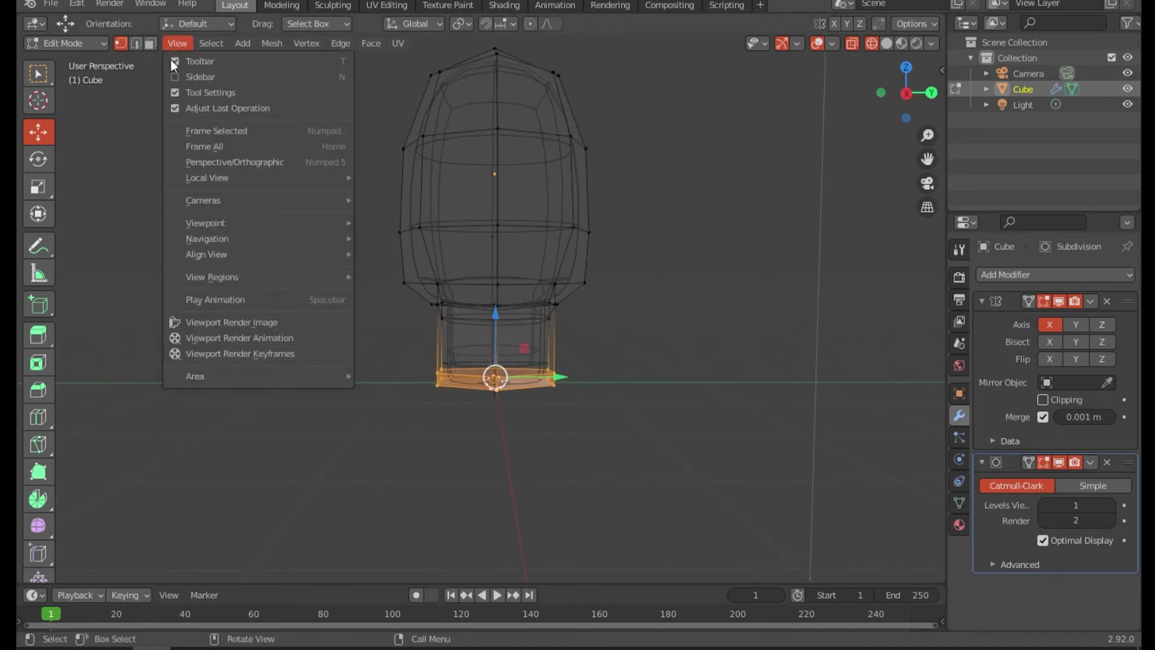
pyautogui.moveTo(307, 222)
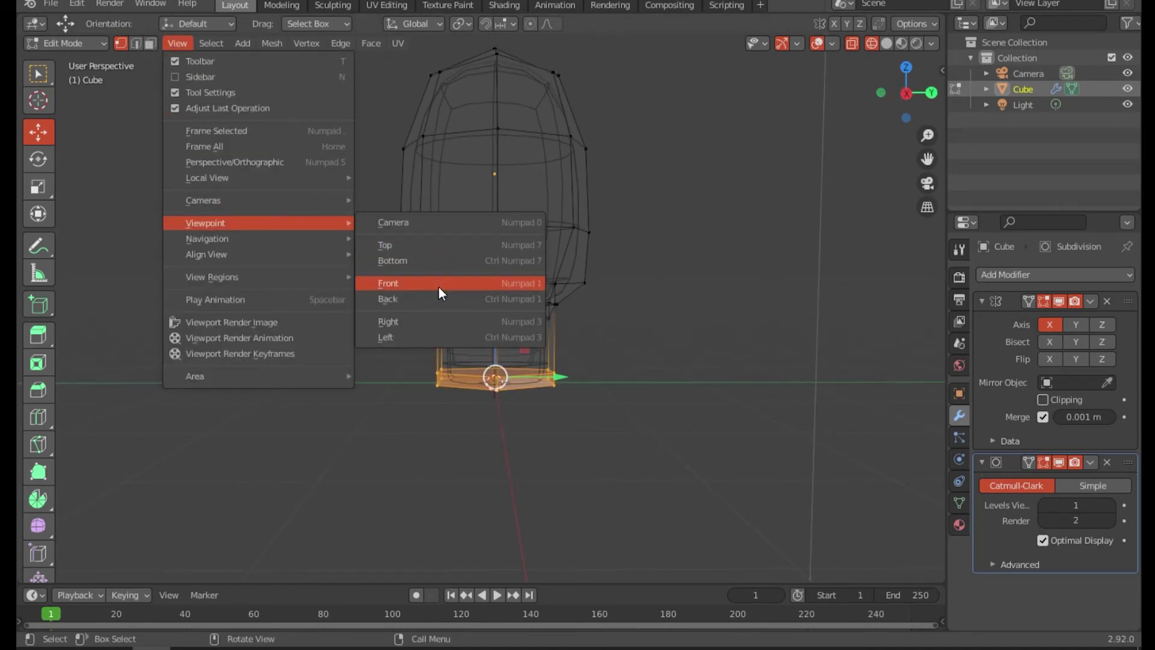
pyautogui.click(438, 320)
pyautogui.scroll(2, 528, 308)
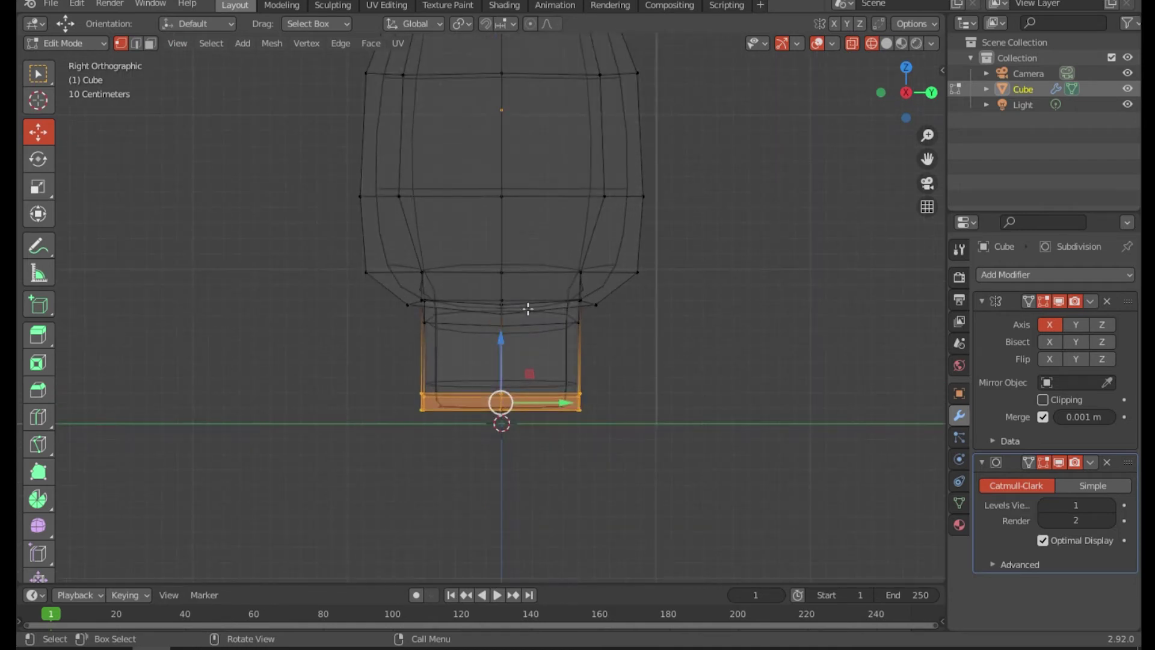
pyautogui.moveTo(527, 308); pyautogui.dragTo(588, 312, button='middle')
pyautogui.click(177, 42)
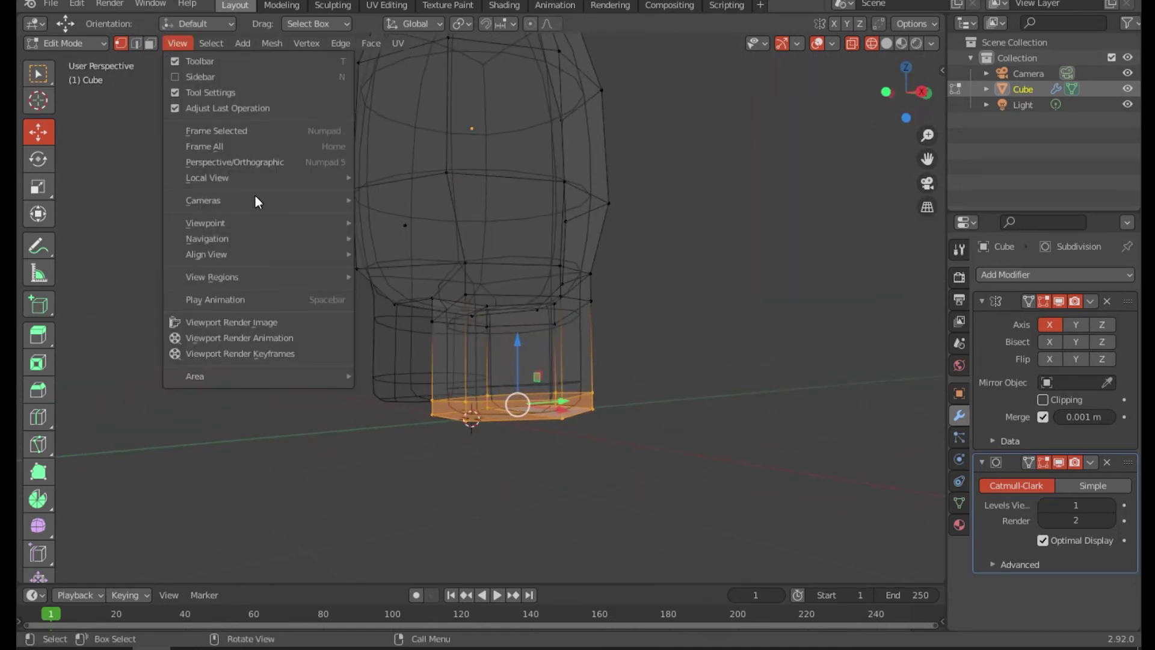
pyautogui.moveTo(307, 223)
pyautogui.click(443, 319)
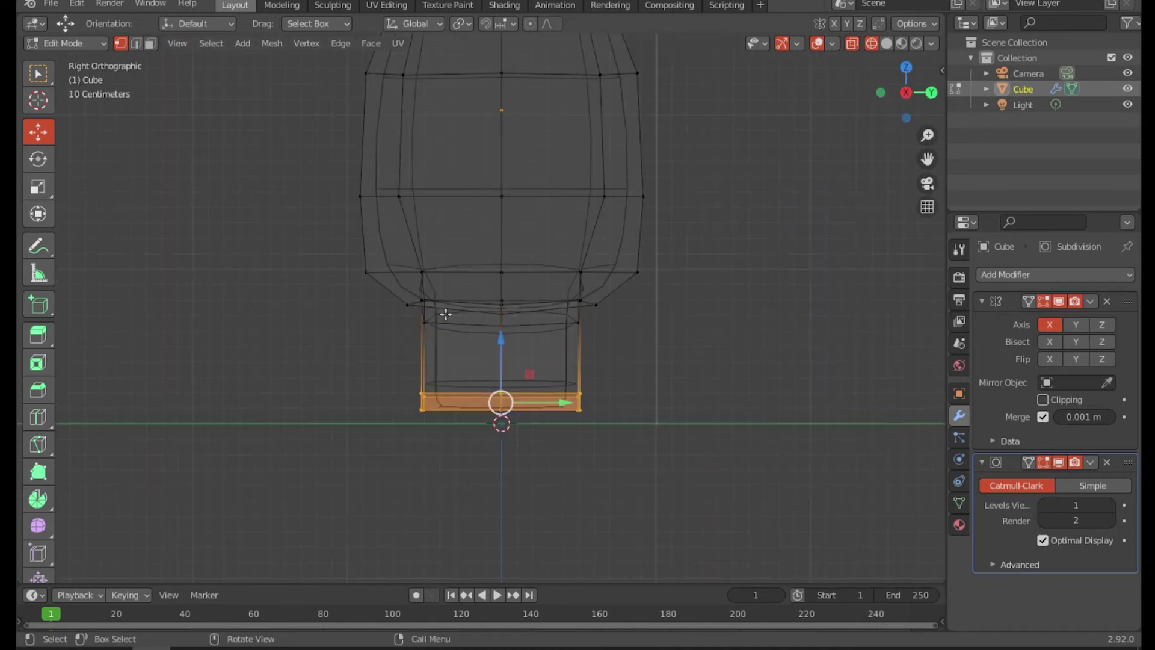
pyautogui.scroll(-2, 445, 313)
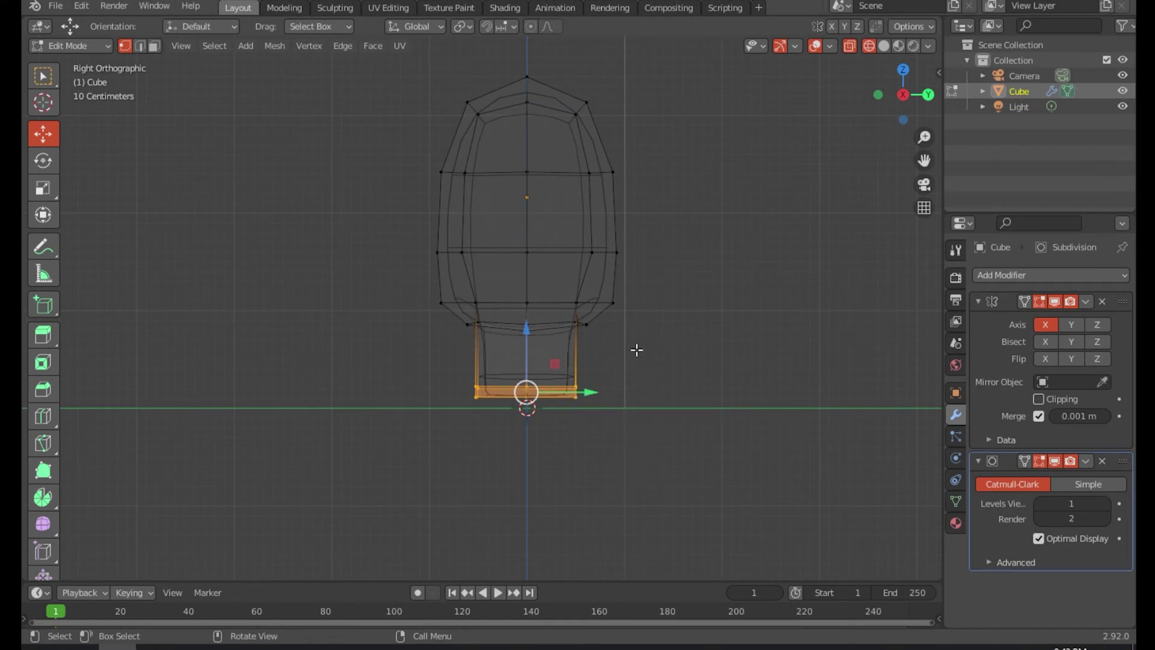
pyautogui.press('s')
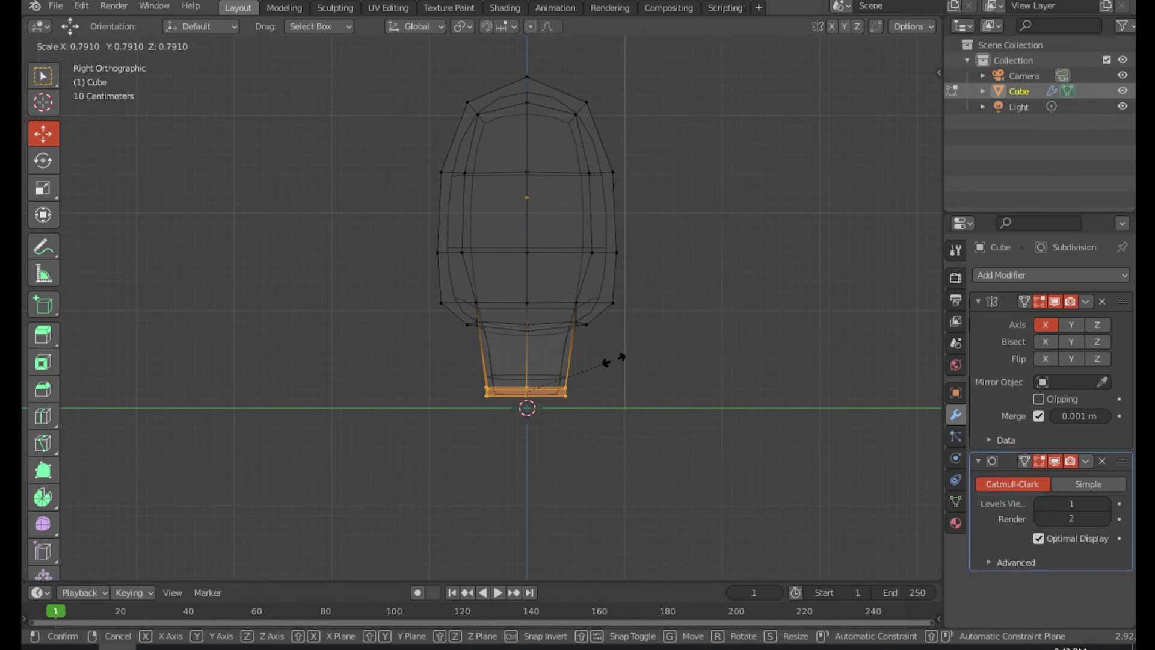
pyautogui.click(614, 359)
# Return to solid shading, switch to the Select Box tool, and deselect the leg's bottom vertices.
pyautogui.moveTo(613, 359); pyautogui.dragTo(788, 370, button='middle')
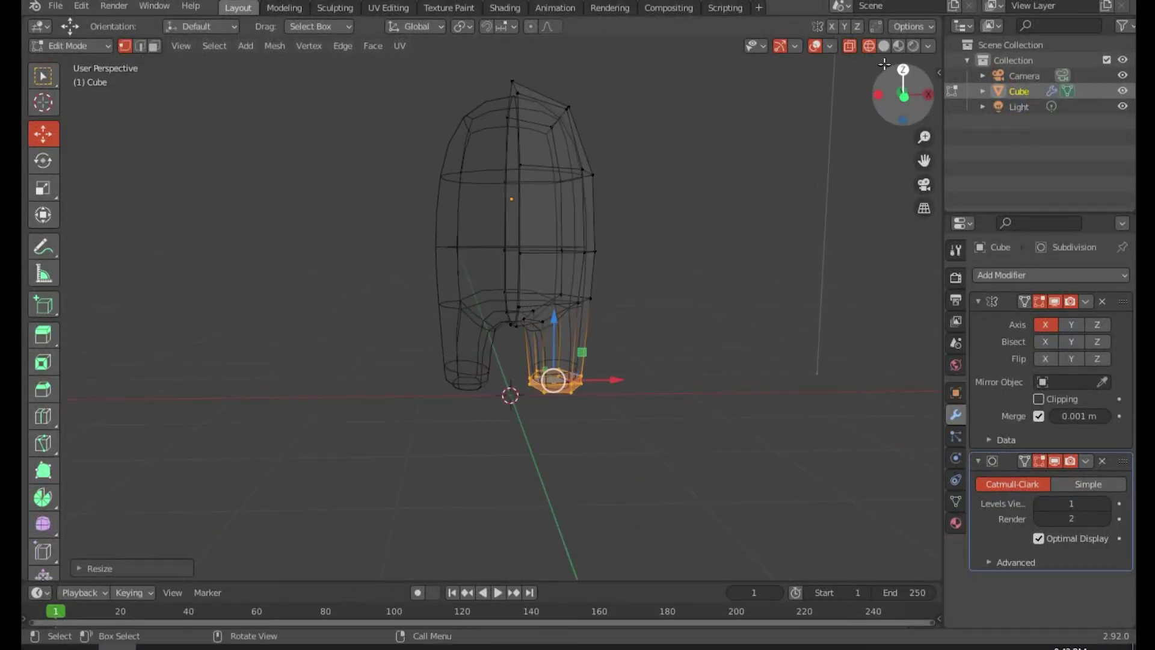
pyautogui.click(883, 46)
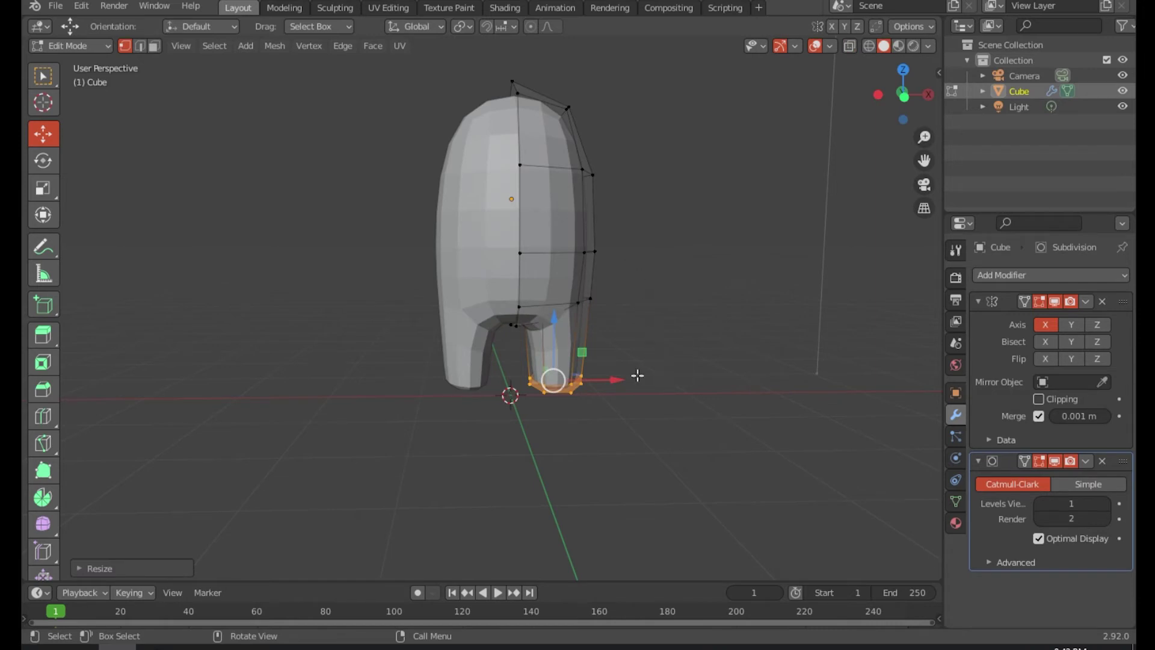
pyautogui.moveTo(636, 375); pyautogui.dragTo(678, 353, button='middle')
pyautogui.click(43, 76)
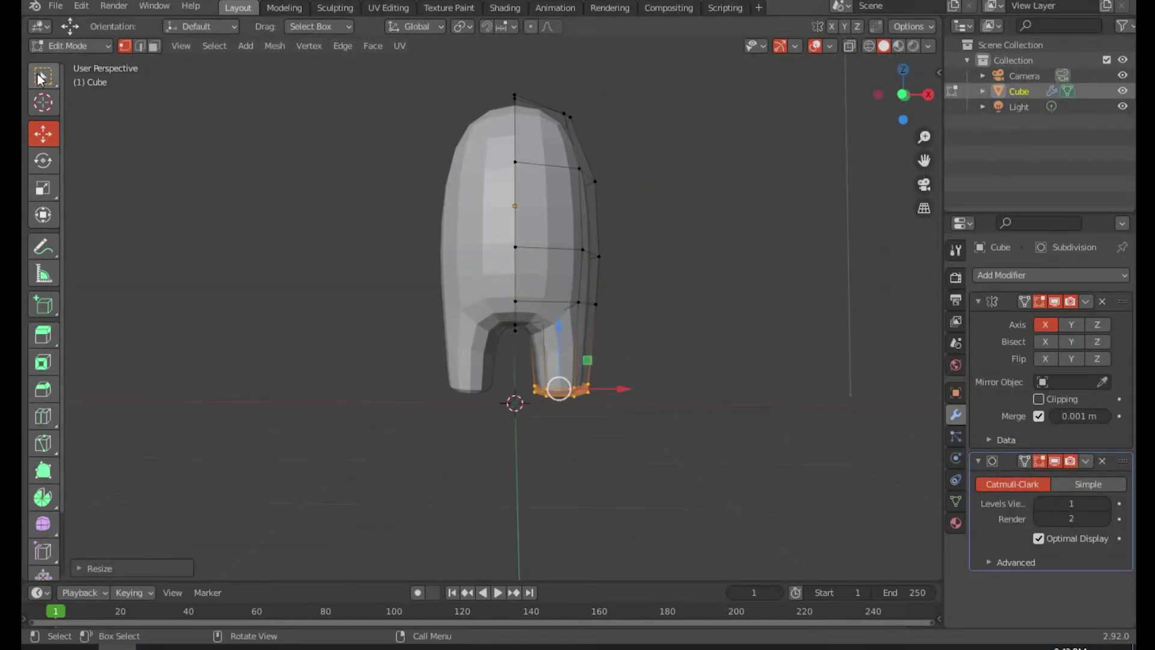
pyautogui.click(660, 312)
pyautogui.moveTo(696, 263)
pyautogui.mouseDown(button='middle')
pyautogui.moveTo(714, 283)
pyautogui.moveTo(641, 291)
pyautogui.moveTo(714, 291)
pyautogui.moveTo(556, 279)
pyautogui.moveTo(714, 273)
pyautogui.moveTo(702, 273)
pyautogui.mouseUp(button='middle')
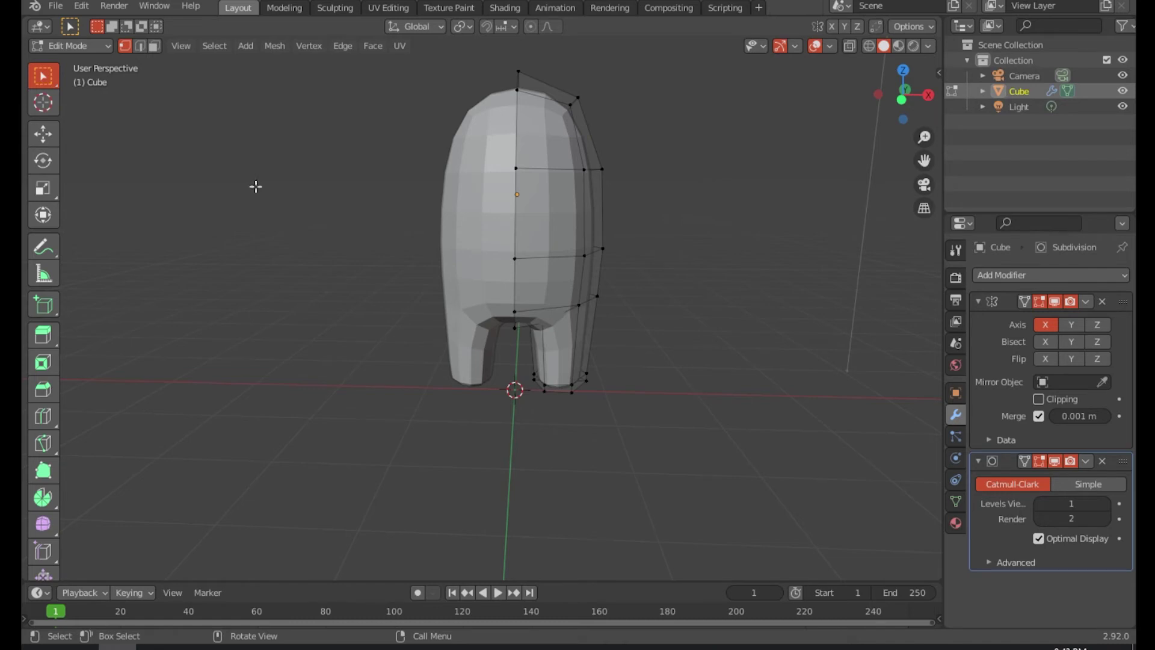
# Return to Object Mode, apply the Subdivision Surface modifier and the Mirror modifier, and deselect the body.
pyautogui.press('Tab')
pyautogui.click(1085, 461)
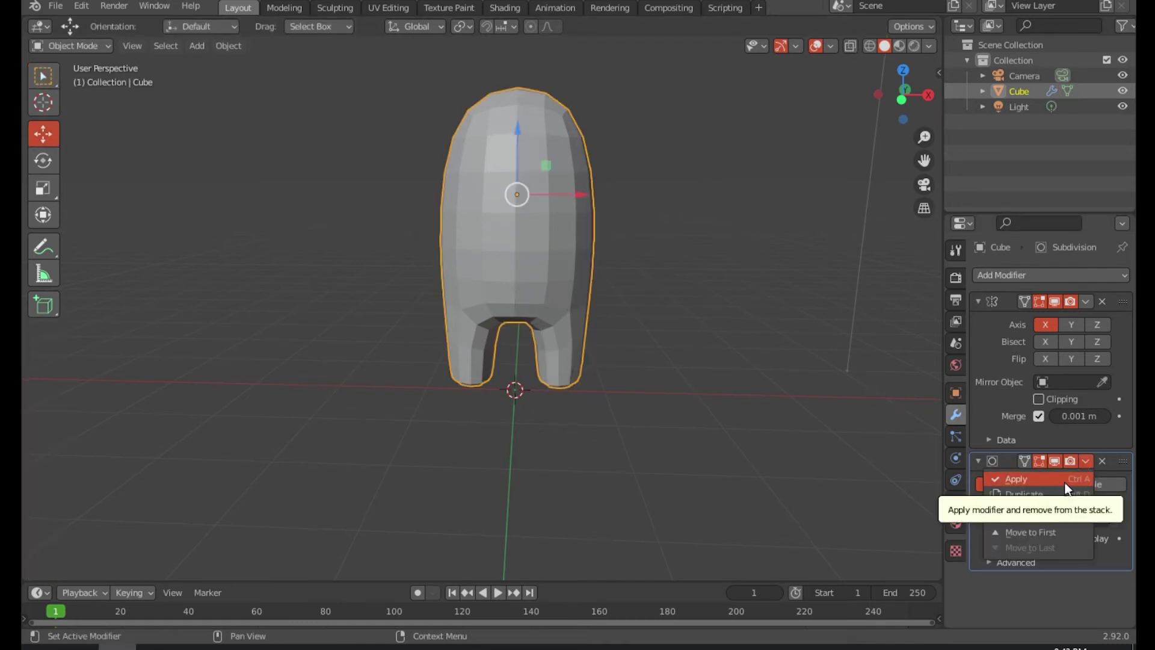
pyautogui.click(1047, 481)
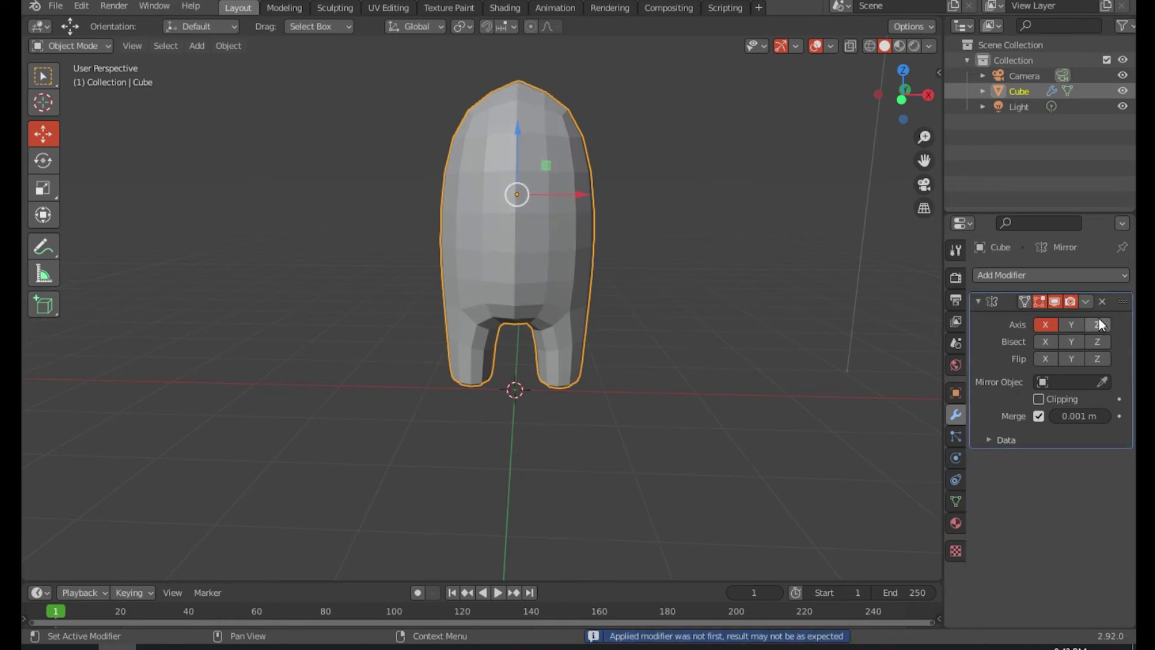
pyautogui.click(1085, 301)
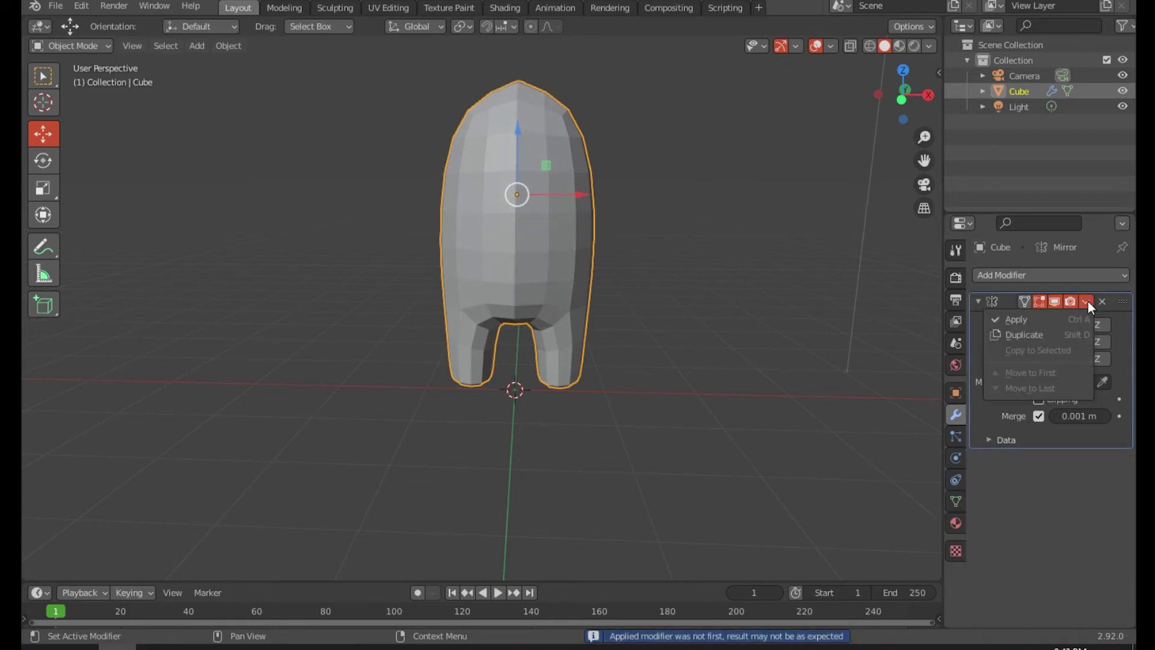
pyautogui.click(1056, 318)
pyautogui.click(664, 272)
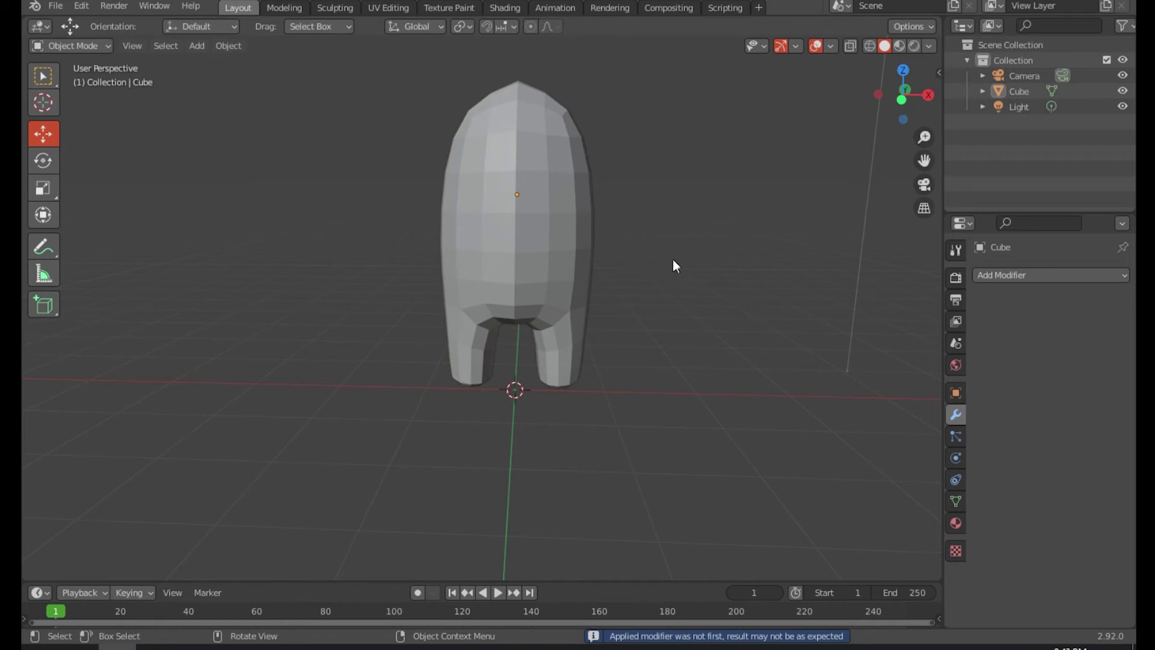
# Set the view to front orthographic and put the body into Edit Mode.
pyautogui.moveTo(674, 265)
pyautogui.mouseDown(button='middle')
pyautogui.moveTo(660, 299)
pyautogui.moveTo(683, 268)
pyautogui.mouseUp(button='middle')
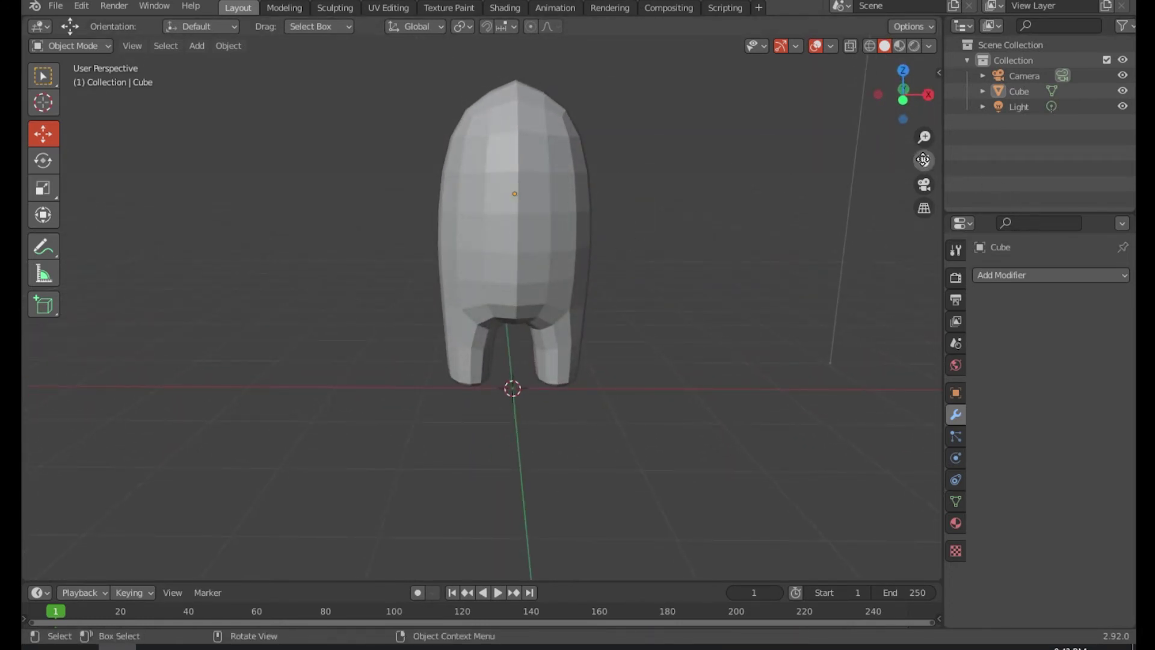
pyautogui.moveTo(923, 159); pyautogui.dragTo(903, 228)
pyautogui.scroll(2, 608, 213)
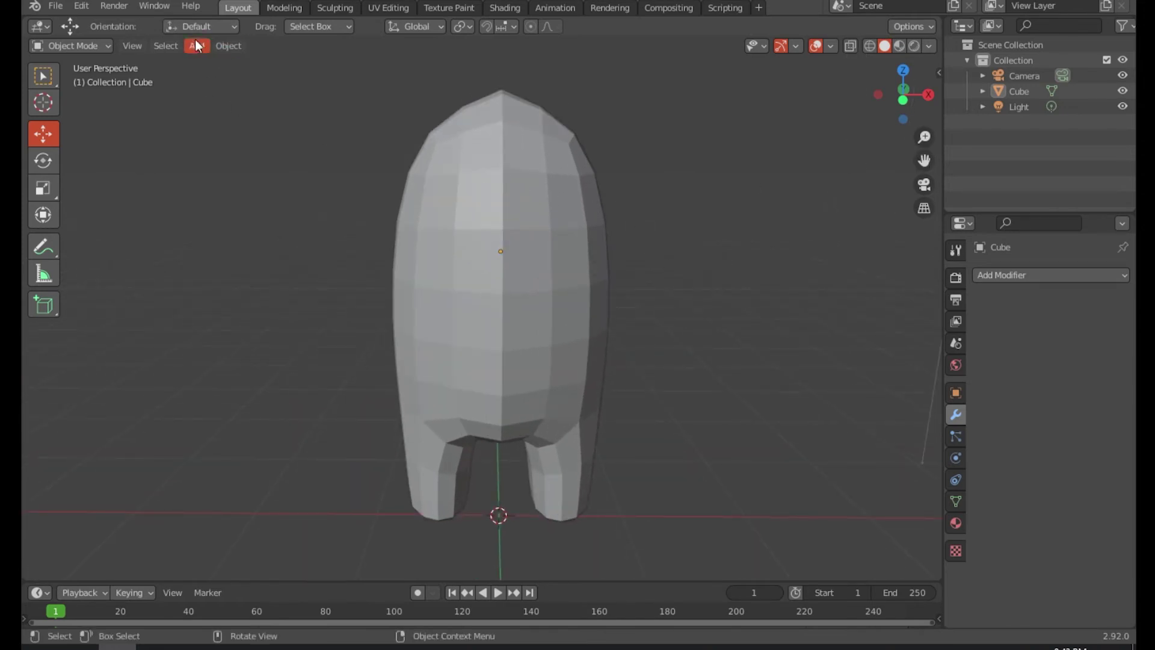
pyautogui.click(132, 45)
pyautogui.moveTo(272, 223)
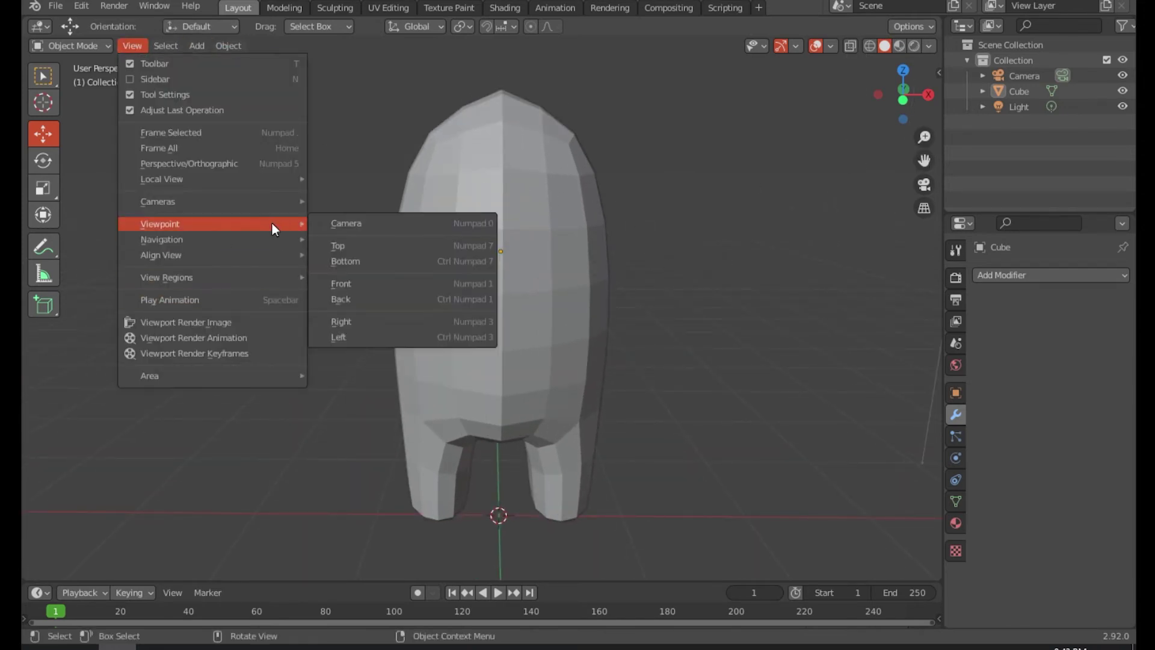
pyautogui.click(386, 286)
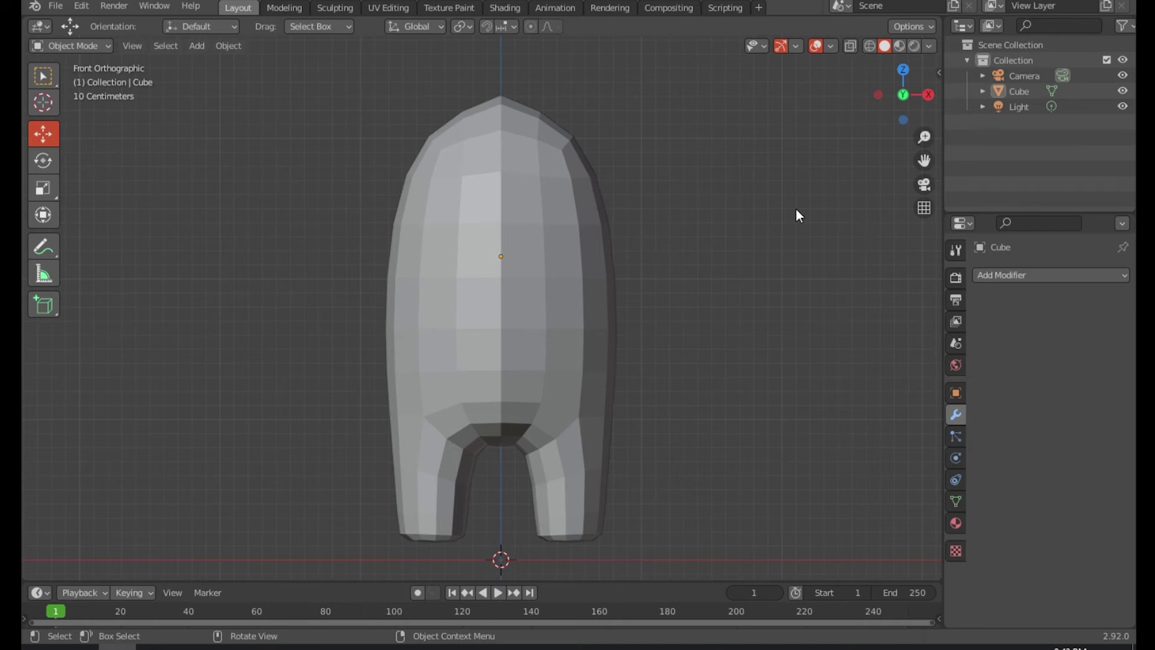
pyautogui.click(446, 200)
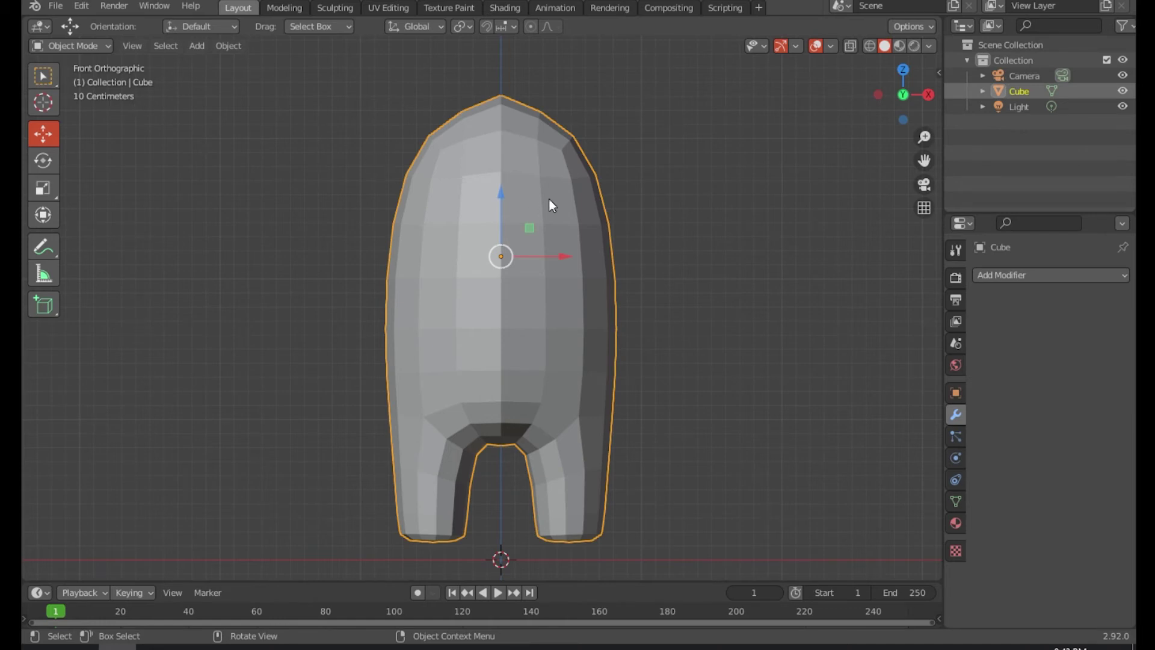
pyautogui.press('Tab')
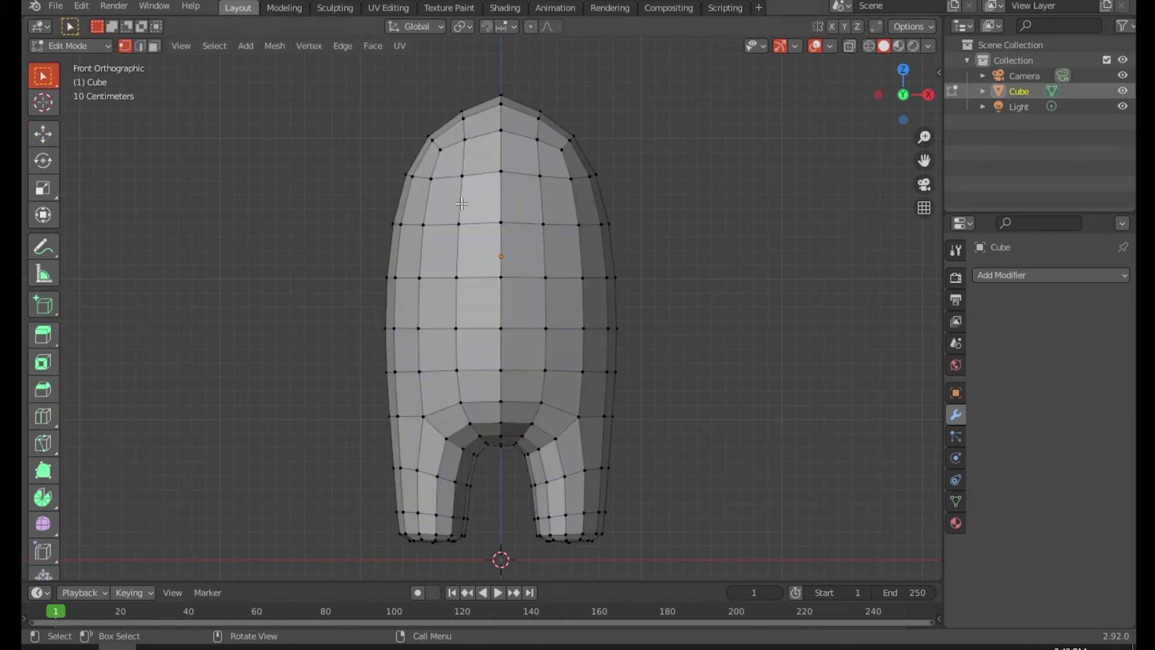
pyautogui.click(154, 46)
pyautogui.moveTo(441, 208); pyautogui.dragTo(586, 277)
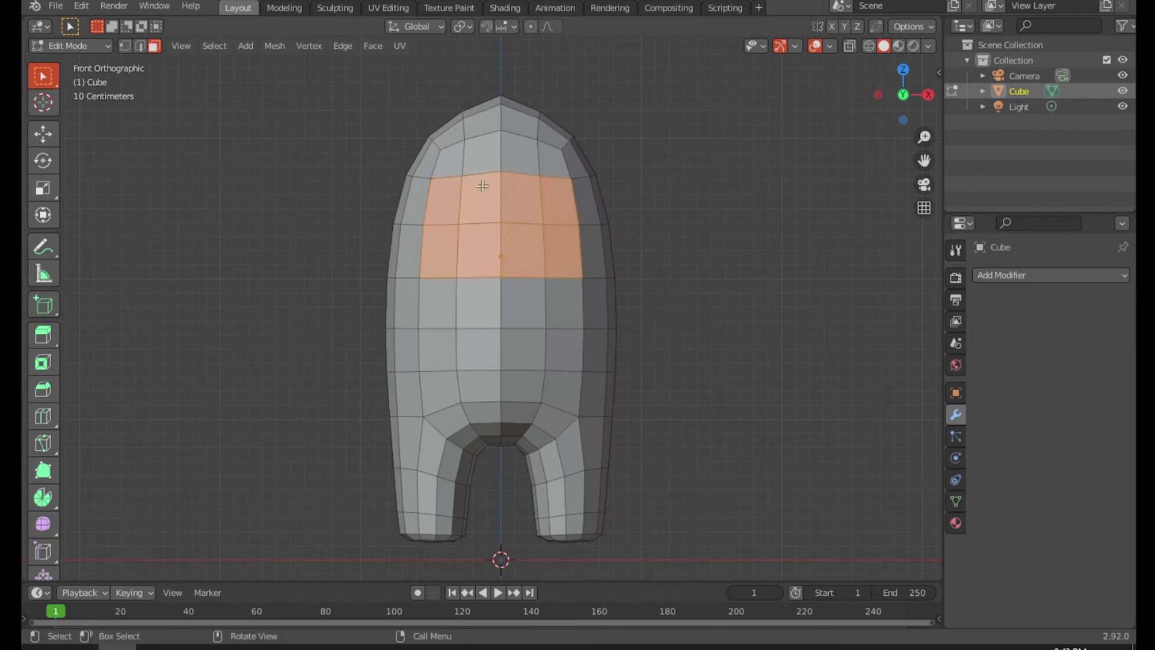
pyautogui.click(668, 184)
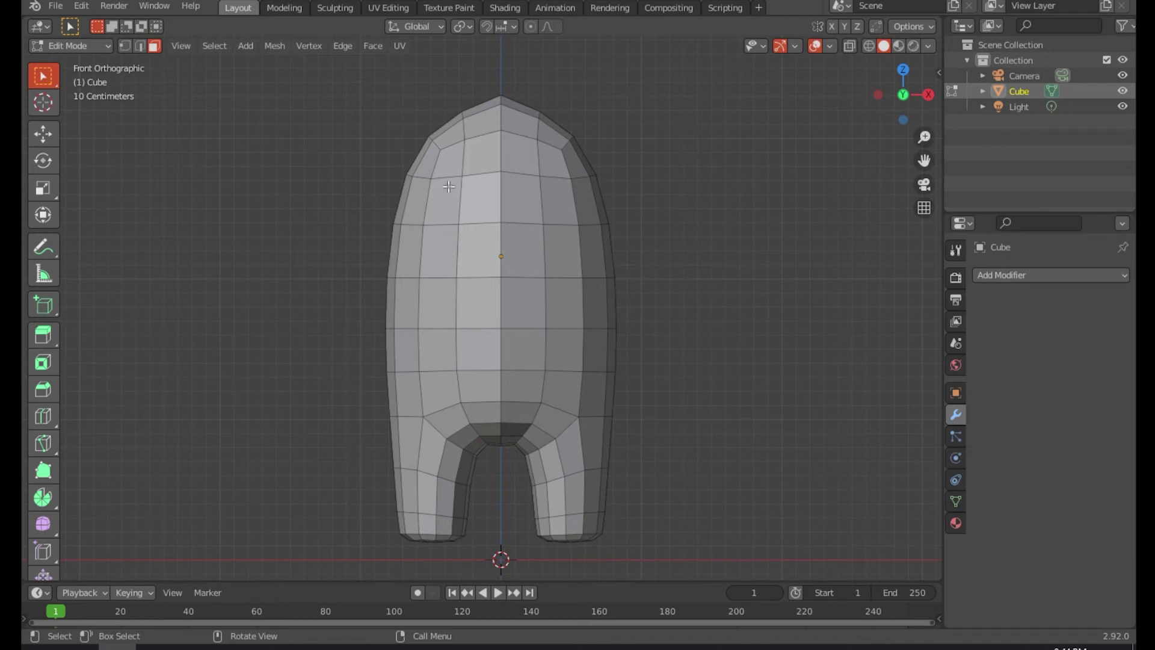
# In vertex selection with X-axis mirroring enabled, move the upper outer corner vertex of the front face area down.
pyautogui.press('1')
pyautogui.click(832, 27)
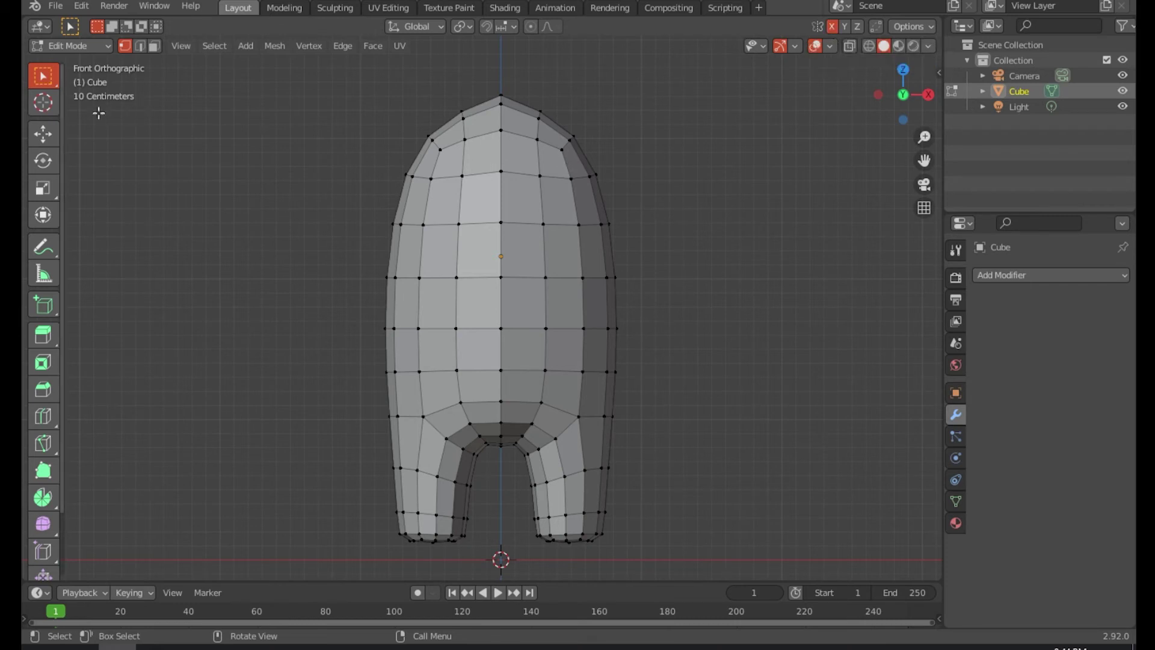
pyautogui.click(43, 133)
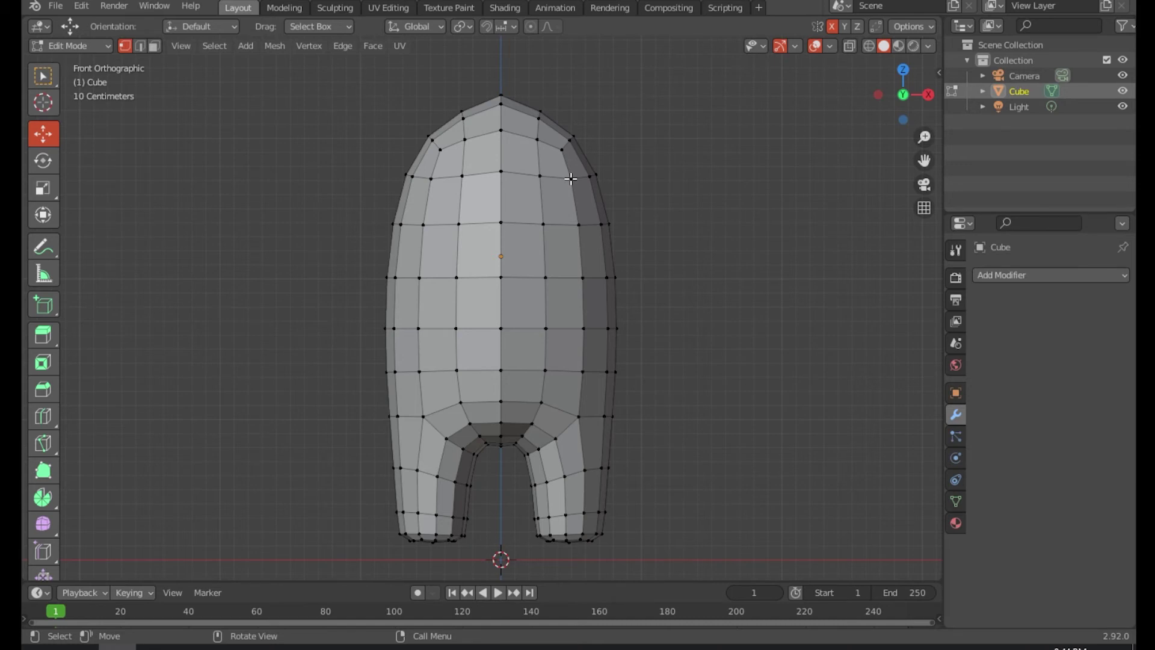
pyautogui.click(571, 178)
pyautogui.moveTo(571, 121); pyautogui.dragTo(570, 141)
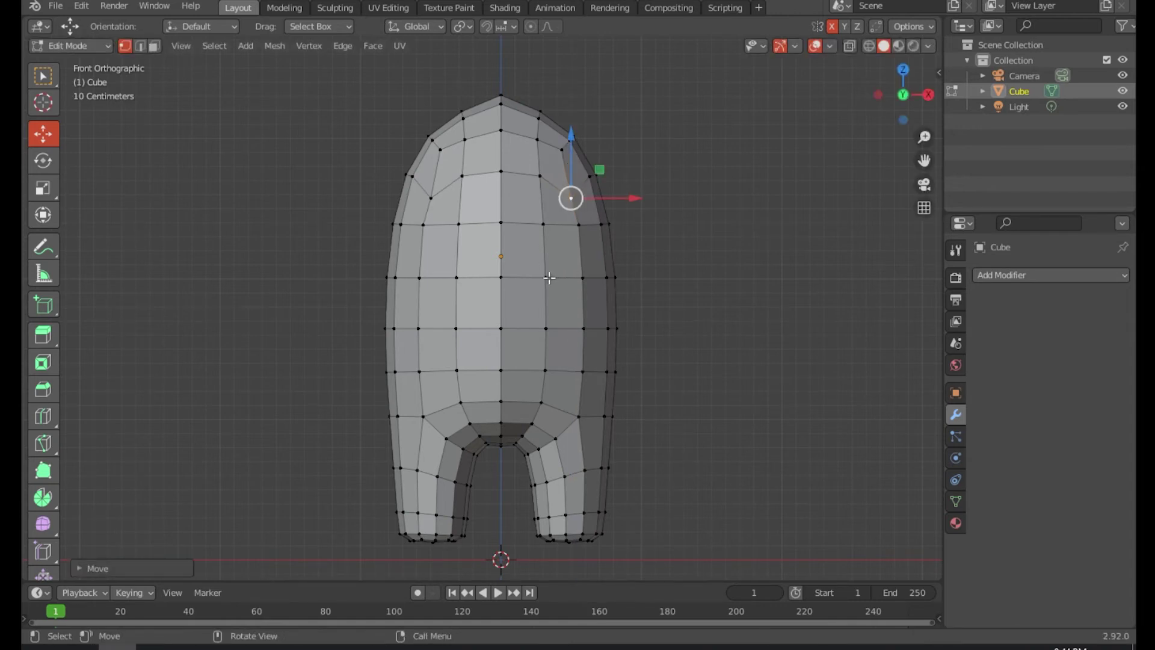
# Move the lower outer corner vertex of the face area up and the side vertex above it slightly outward.
pyautogui.click(419, 277)
pyautogui.moveTo(419, 231); pyautogui.dragTo(428, 208)
pyautogui.click(423, 224)
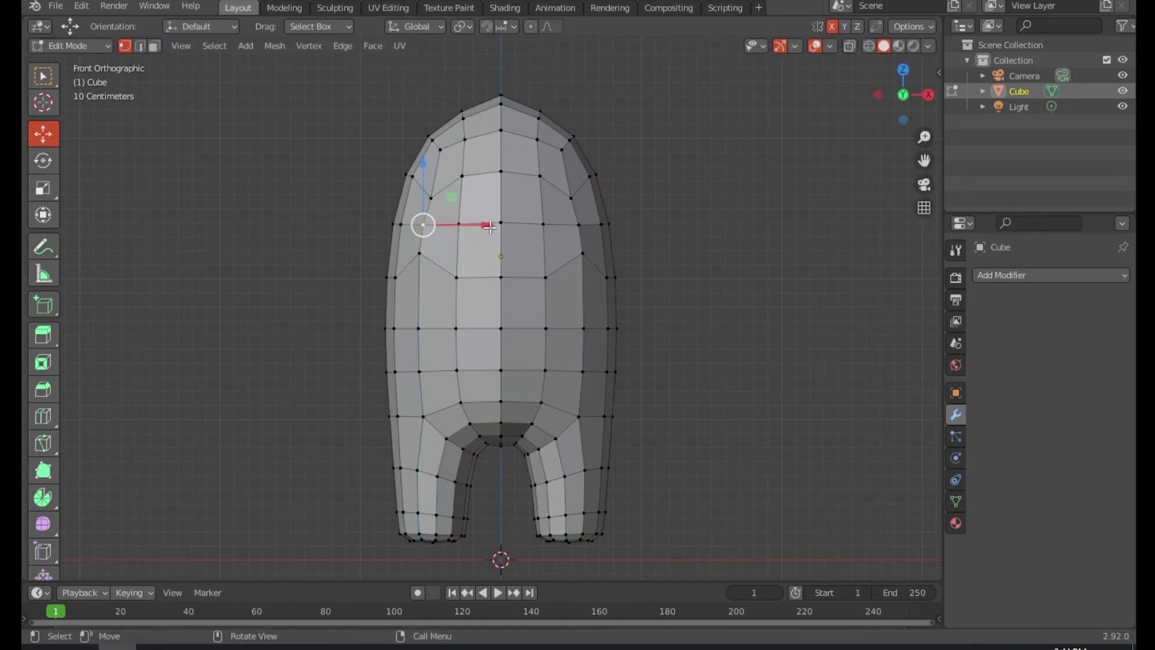
pyautogui.moveTo(489, 227); pyautogui.dragTo(478, 226)
pyautogui.click(696, 245)
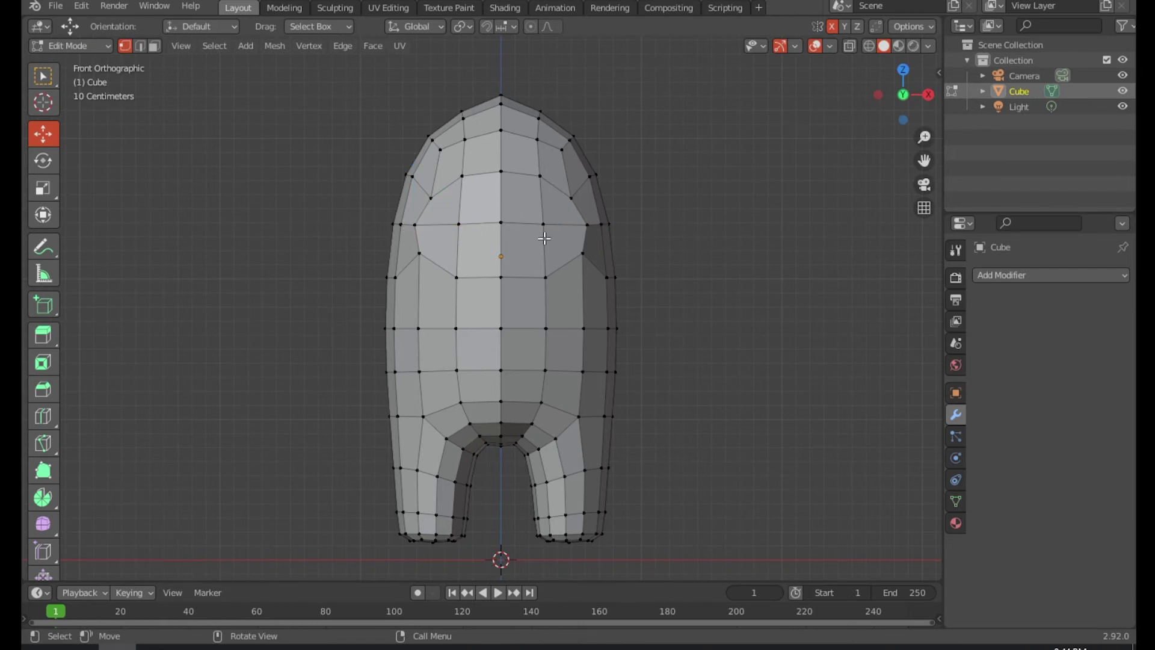
# Move the face area's top centre vertex slightly up and its bottom centre vertex slightly down to round the outline.
pyautogui.click(501, 171)
pyautogui.moveTo(501, 171); pyautogui.dragTo(500, 141)
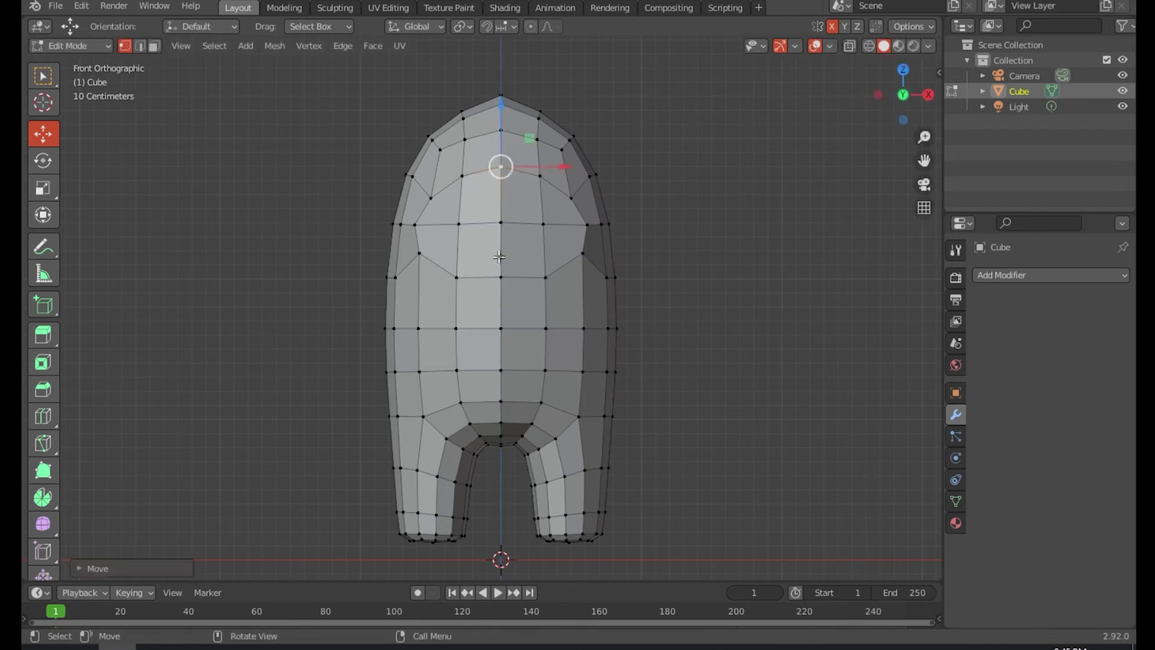
pyautogui.click(501, 276)
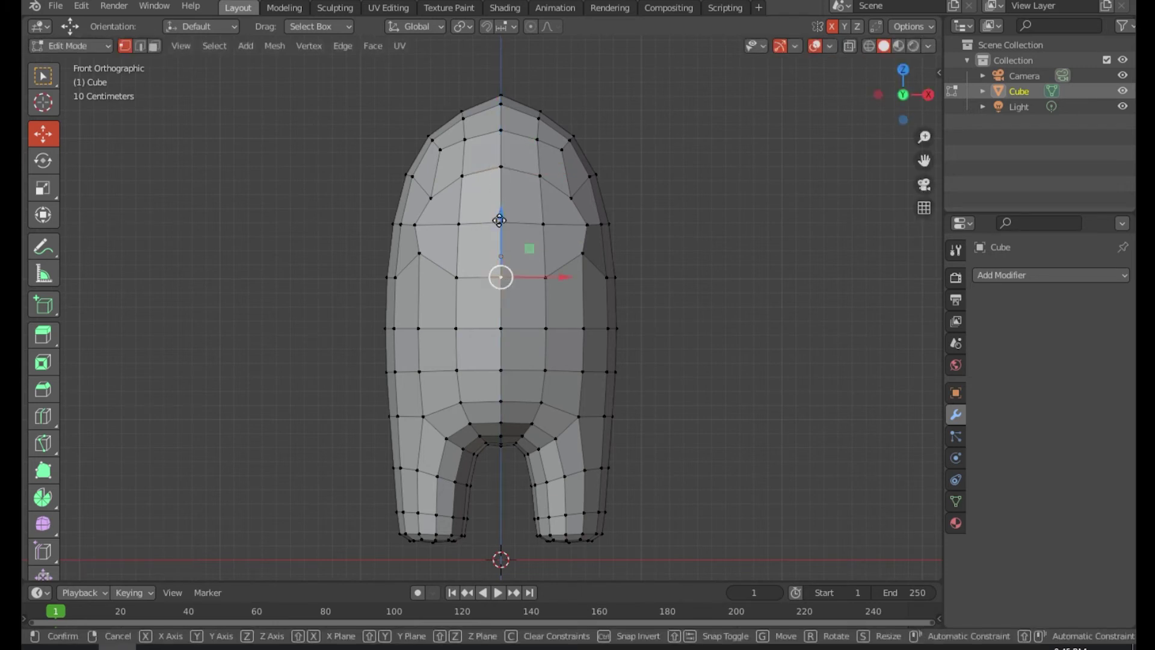
pyautogui.moveTo(502, 215); pyautogui.dragTo(500, 227)
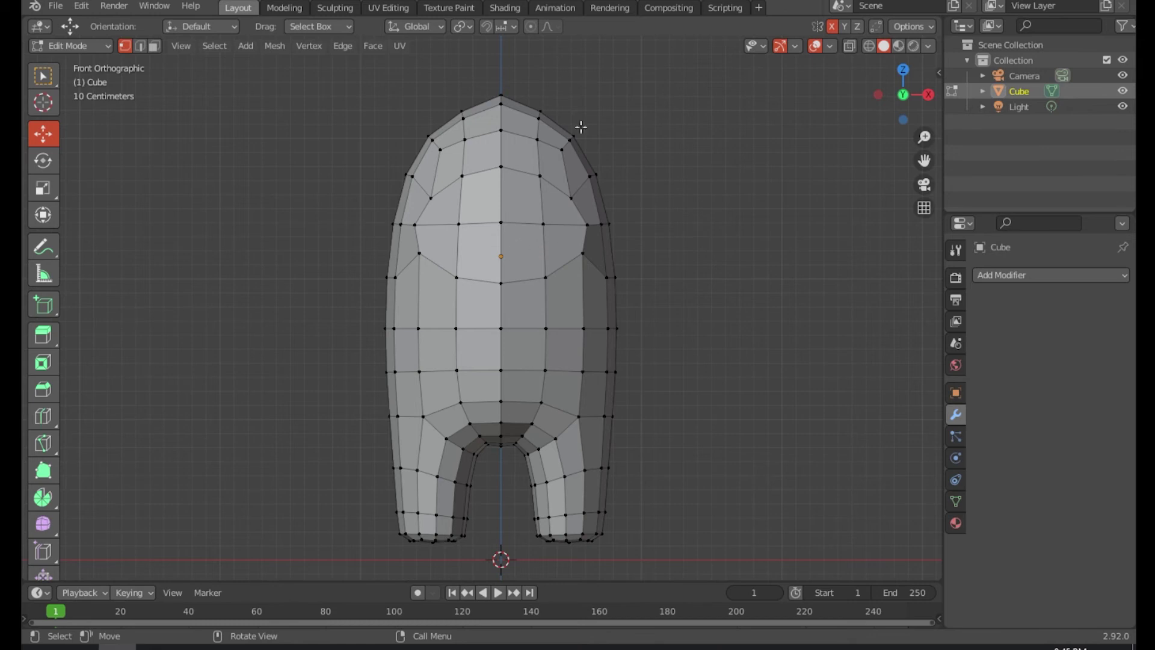
# Disable X-axis mirroring and, in face selection, select the eight faces inside the rounded outline on the front.
pyautogui.click(830, 27)
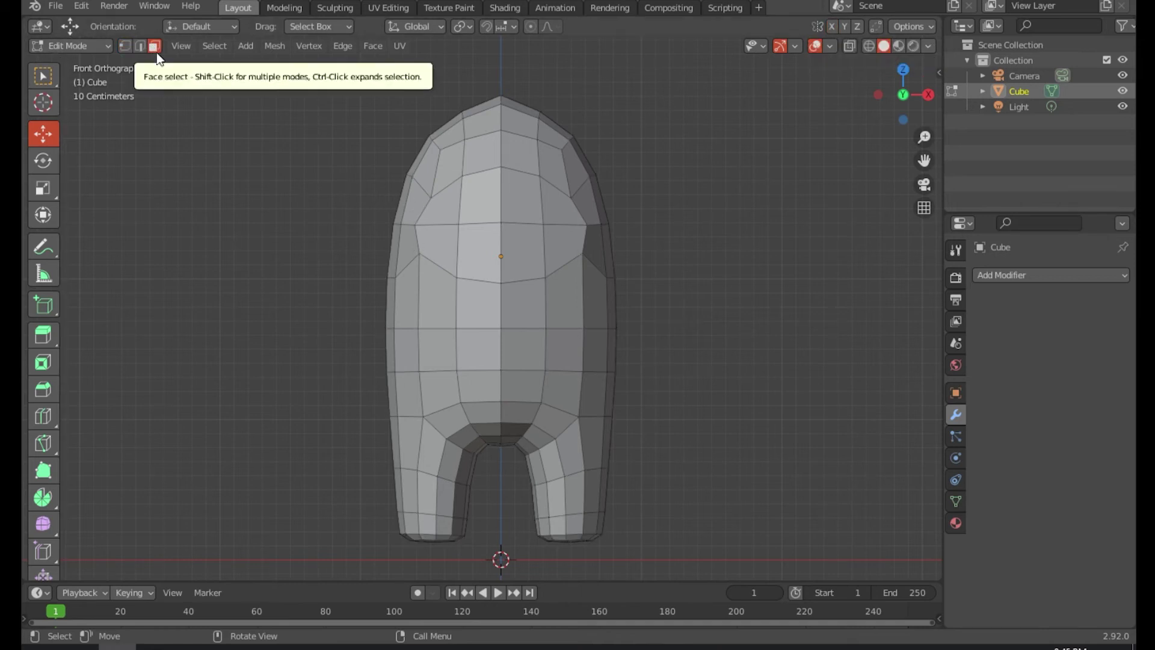
pyautogui.click(428, 213)
pyautogui.keyDown('shift'); pyautogui.click(489, 199); pyautogui.keyUp('shift')
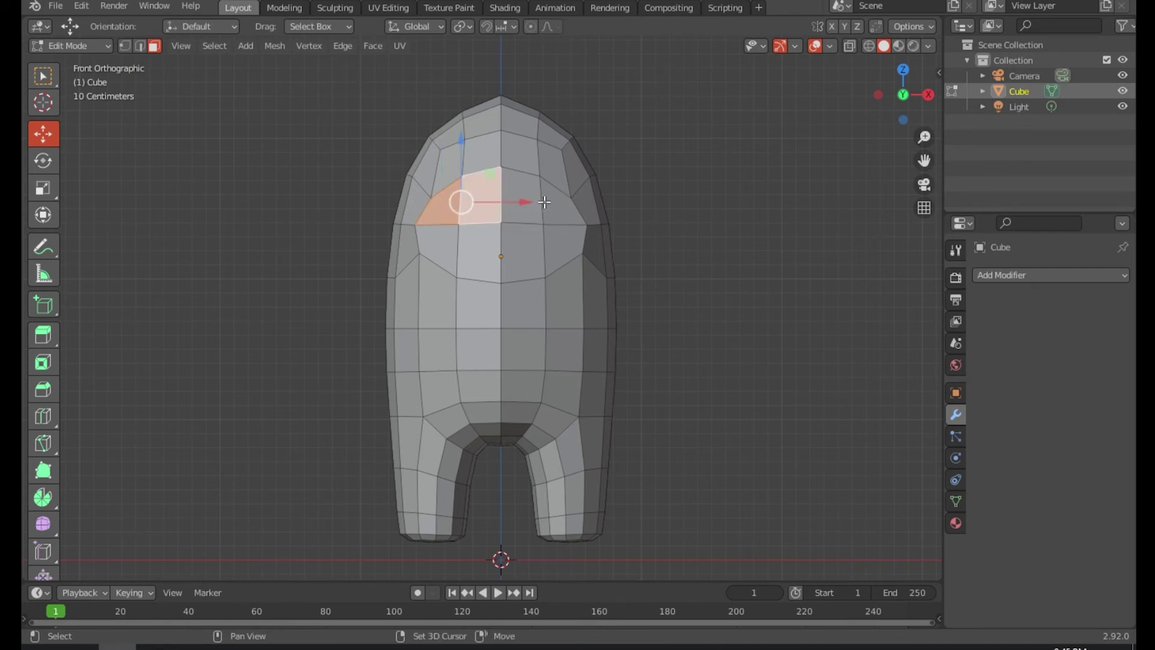
pyautogui.keyDown('shift'); pyautogui.click(524, 200); pyautogui.keyUp('shift')
pyautogui.keyDown('shift'); pyautogui.click(569, 235); pyautogui.keyUp('shift')
pyautogui.keyDown('shift'); pyautogui.click(535, 251); pyautogui.keyUp('shift')
pyautogui.keyDown('shift'); pyautogui.click(480, 253); pyautogui.keyUp('shift')
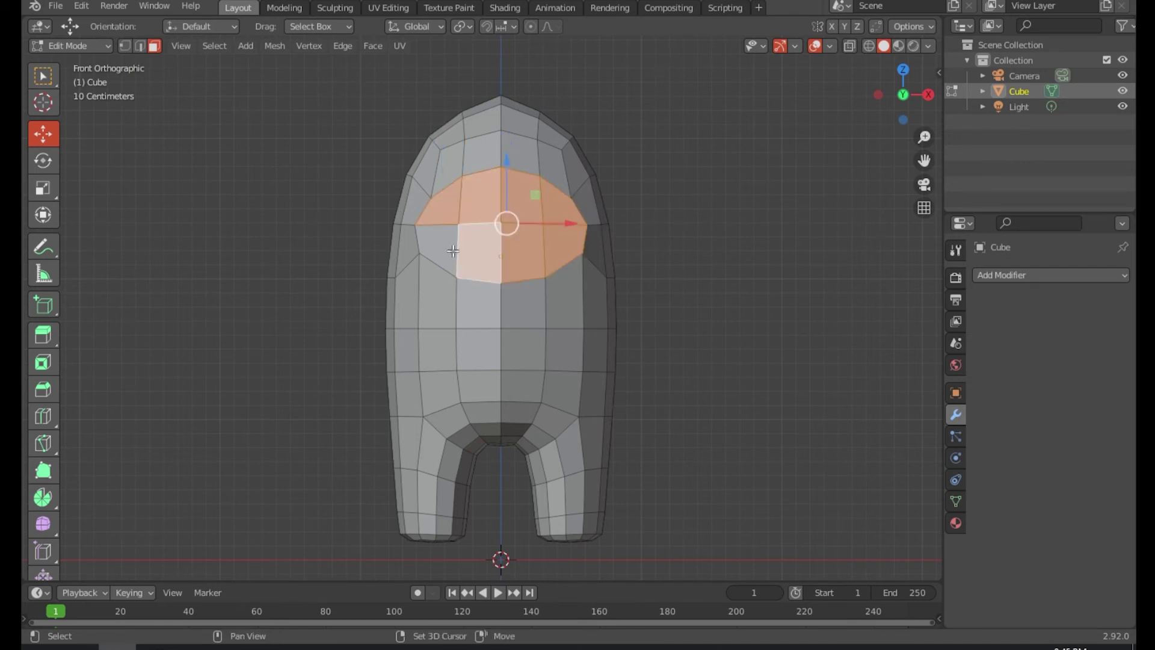
pyautogui.keyDown('shift'); pyautogui.click(436, 252); pyautogui.keyUp('shift')
# Inset the selected front faces by about 0.045 m and extrude them about 0.13 m into the body.
pyautogui.moveTo(436, 253); pyautogui.dragTo(622, 280, button='middle')
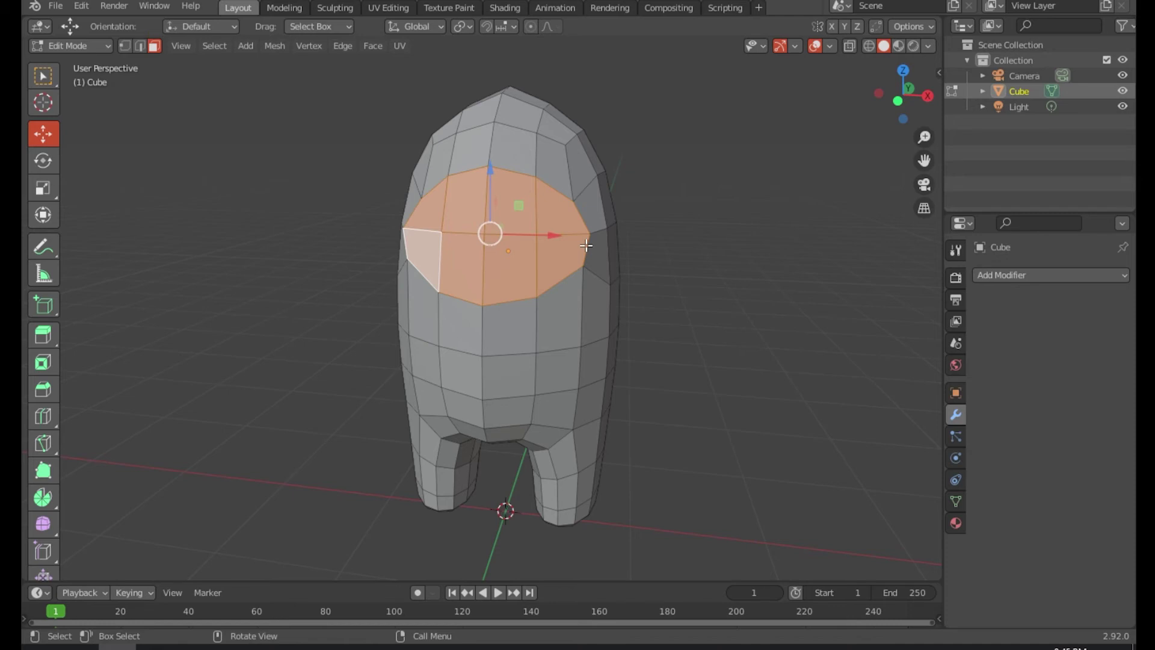
pyautogui.press('i')
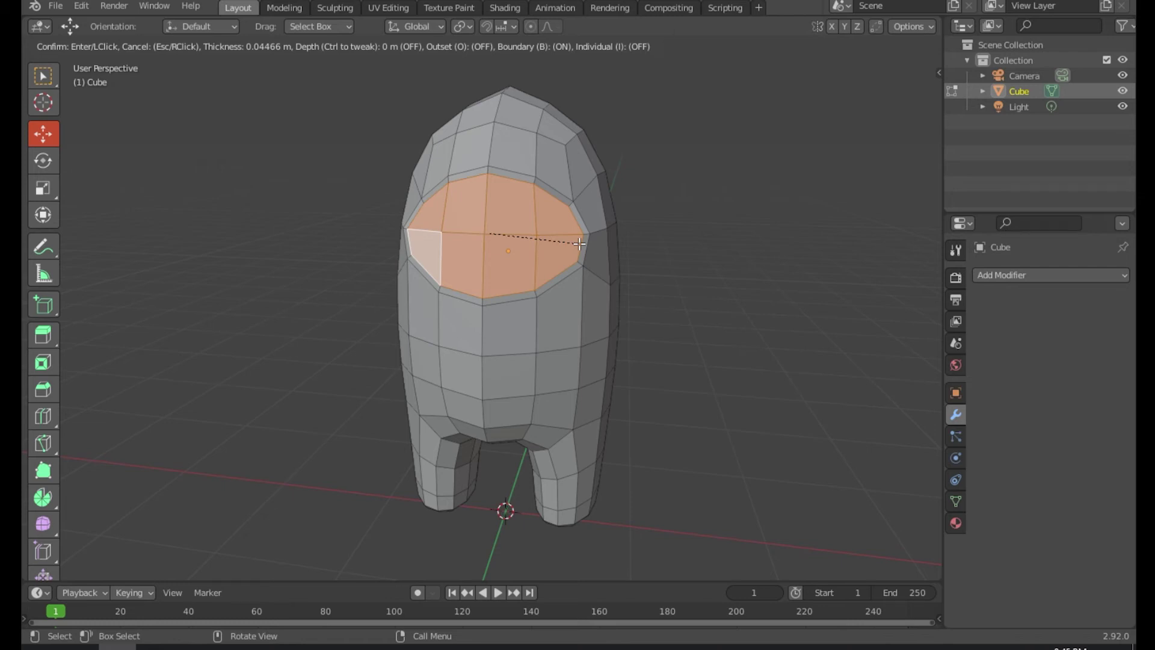
pyautogui.click(579, 243)
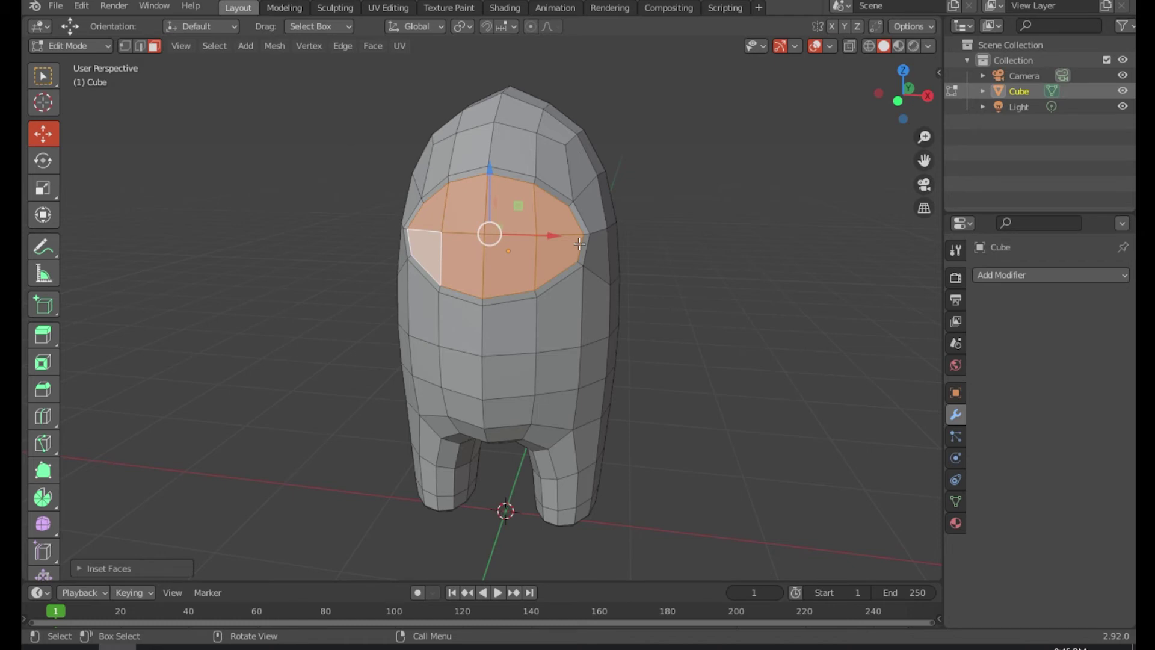
pyautogui.press('e')
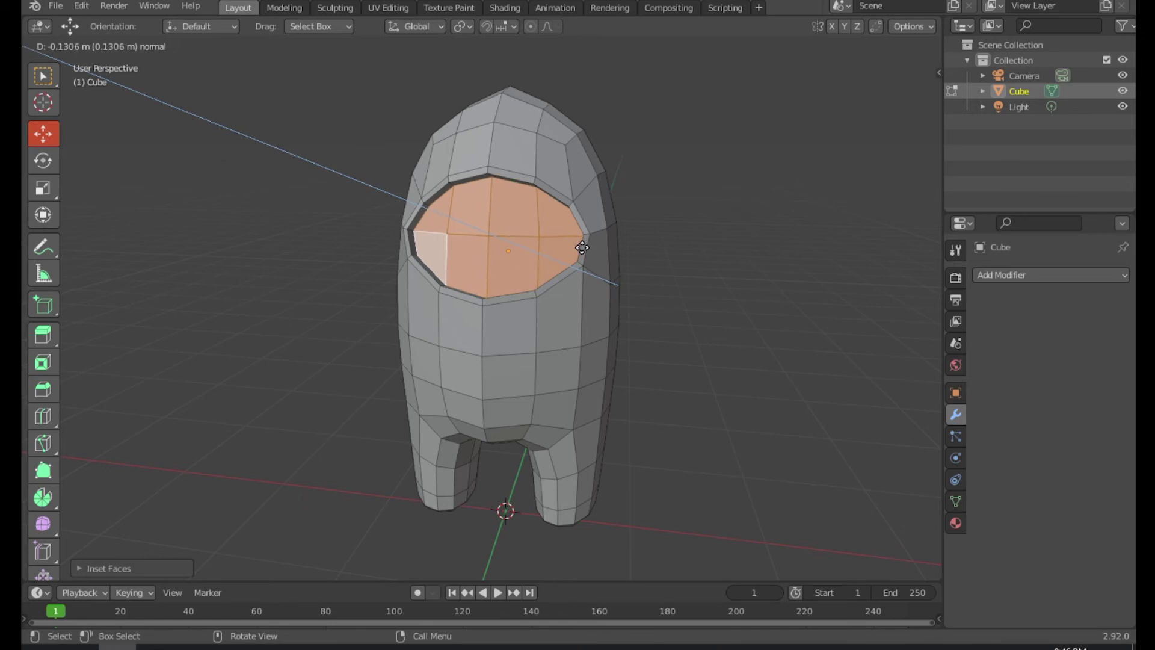
pyautogui.click(582, 248)
# Extrude the recessed front faces outward past the body surface as a visor, and deselect them.
pyautogui.moveTo(582, 247); pyautogui.dragTo(756, 252, button='middle')
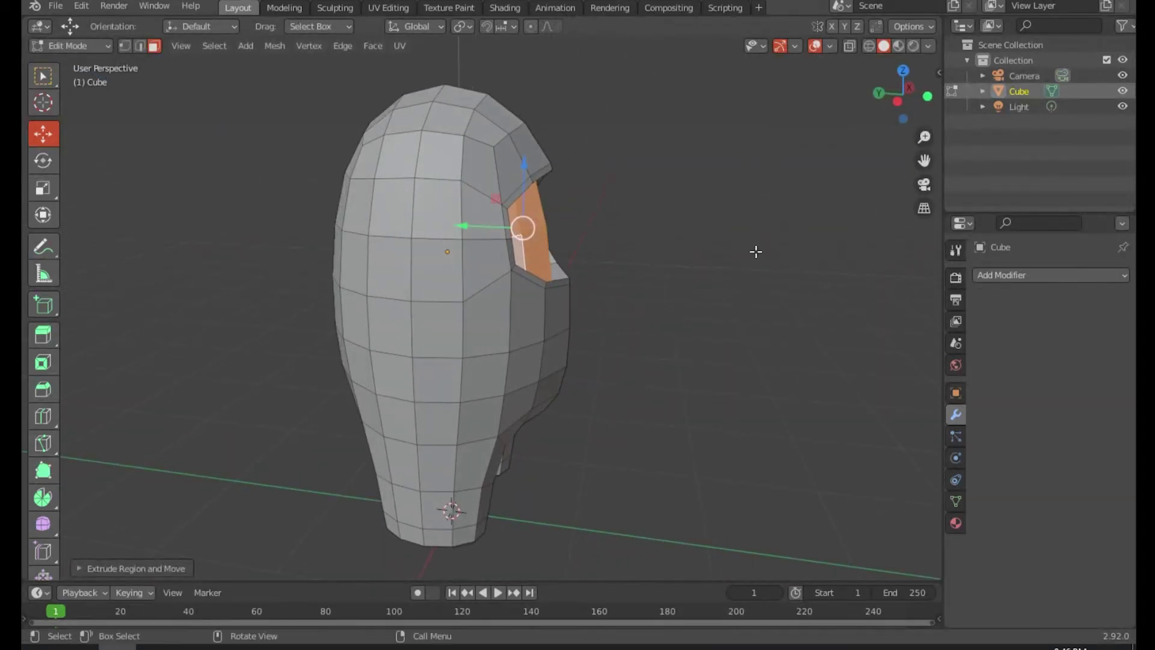
pyautogui.press('e')
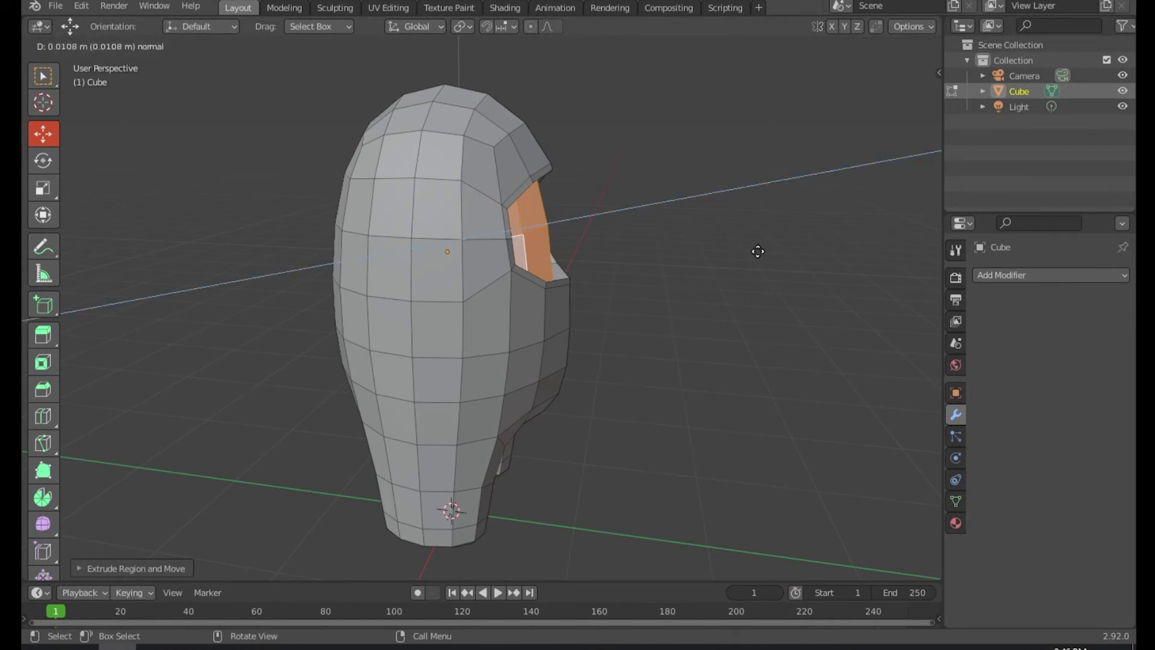
pyautogui.click(790, 247)
pyautogui.moveTo(754, 253); pyautogui.dragTo(697, 262, button='middle')
pyautogui.click(701, 262)
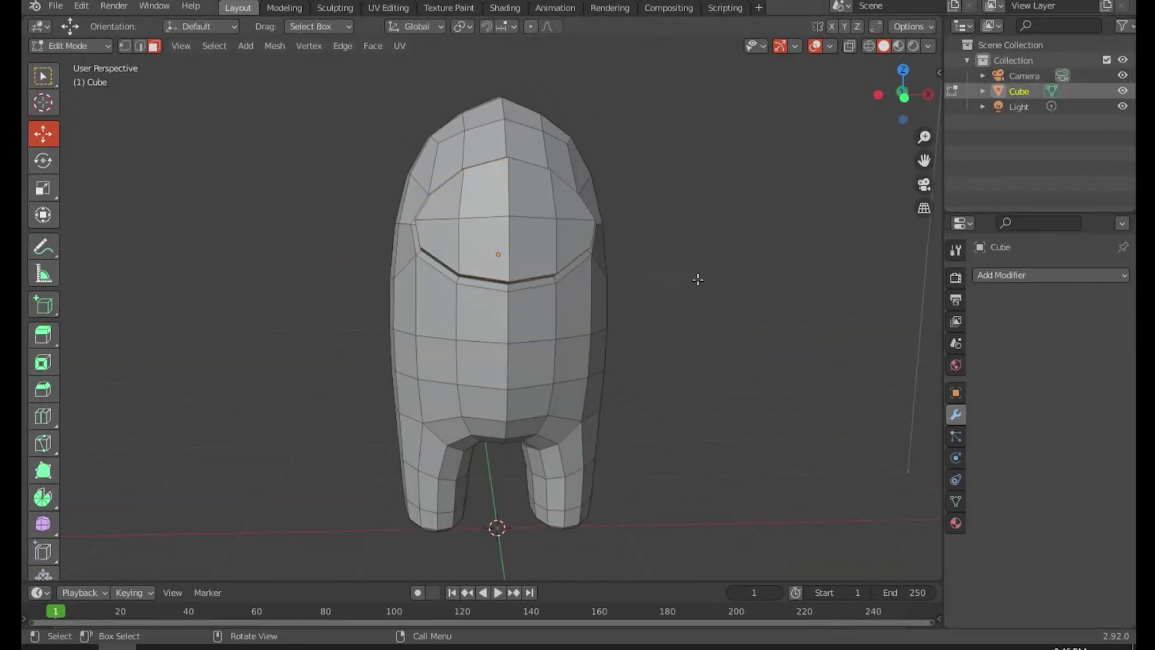
# In the back orthographic view, select the block of faces four wide and four high on the middle of the back.
pyautogui.click(180, 45)
pyautogui.moveTo(288, 222)
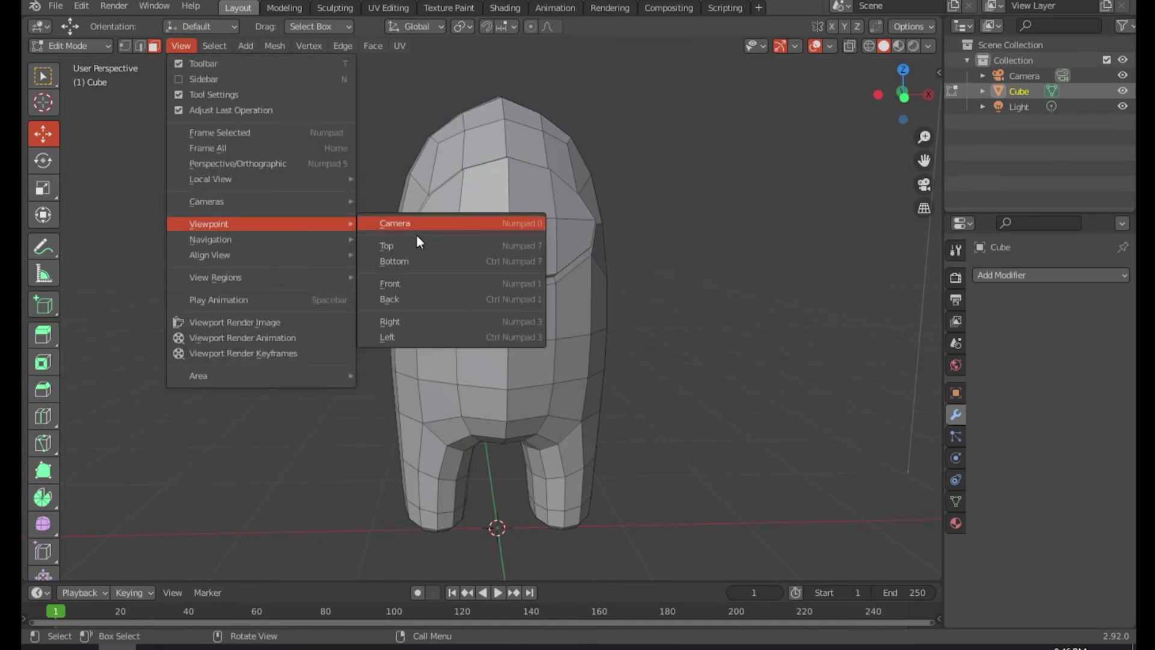
pyautogui.click(415, 299)
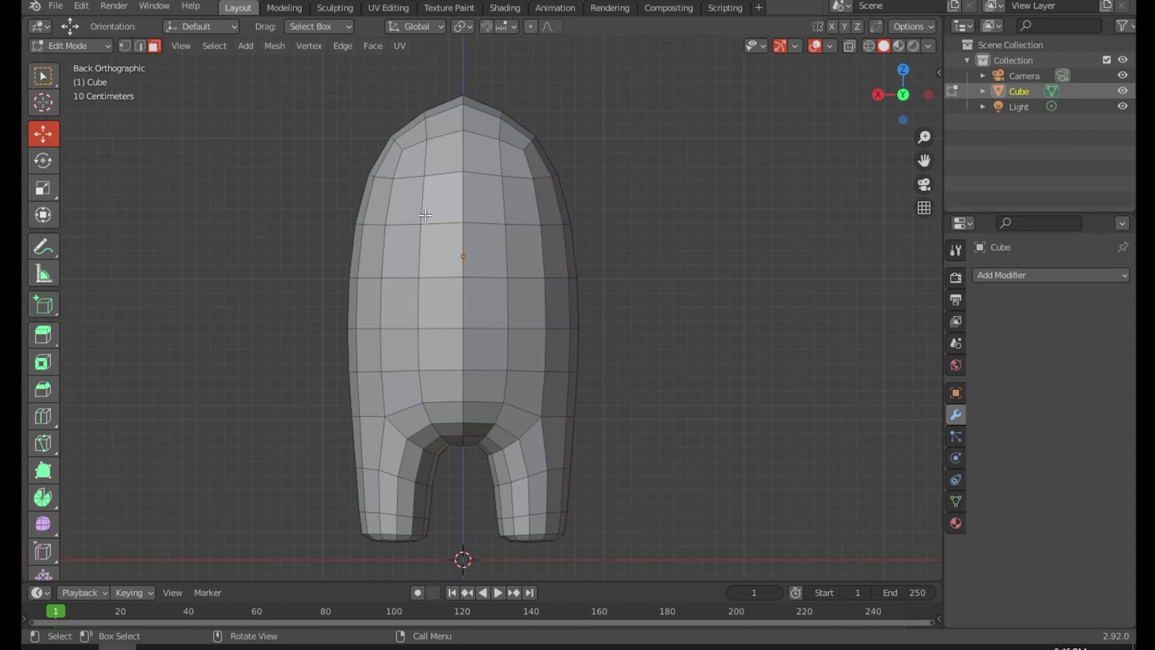
pyautogui.click(407, 203)
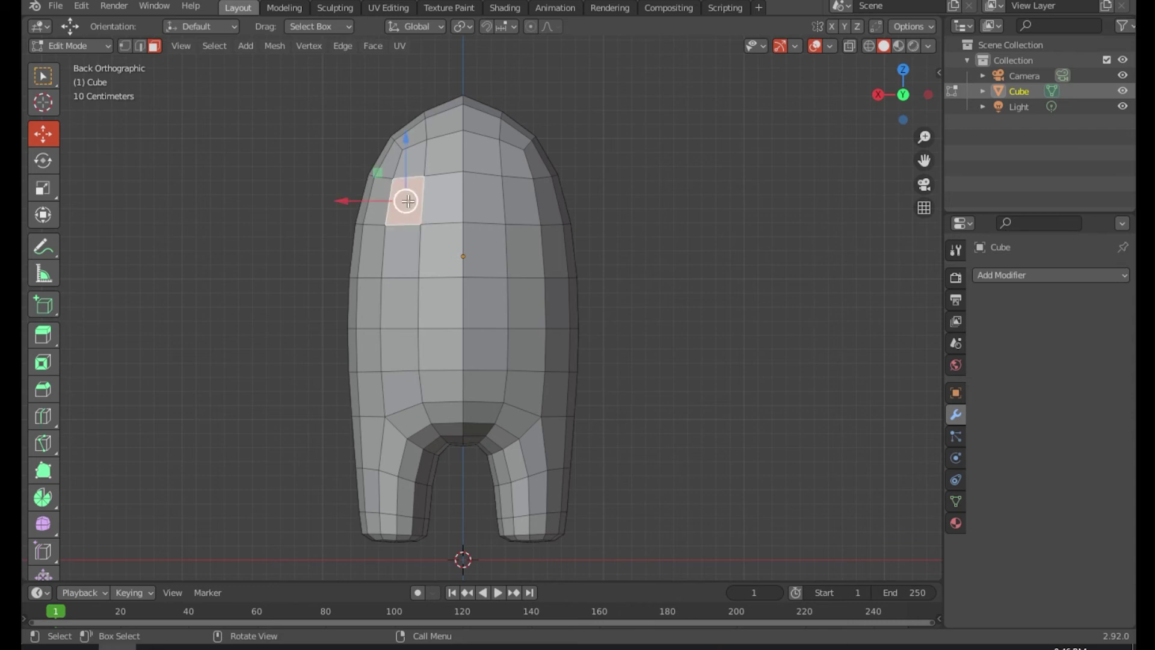
pyautogui.keyDown('shift'); pyautogui.click(446, 202); pyautogui.keyUp('shift')
pyautogui.keyDown('shift'); pyautogui.click(488, 200); pyautogui.keyUp('shift')
pyautogui.keyDown('shift'); pyautogui.click(522, 200); pyautogui.keyUp('shift')
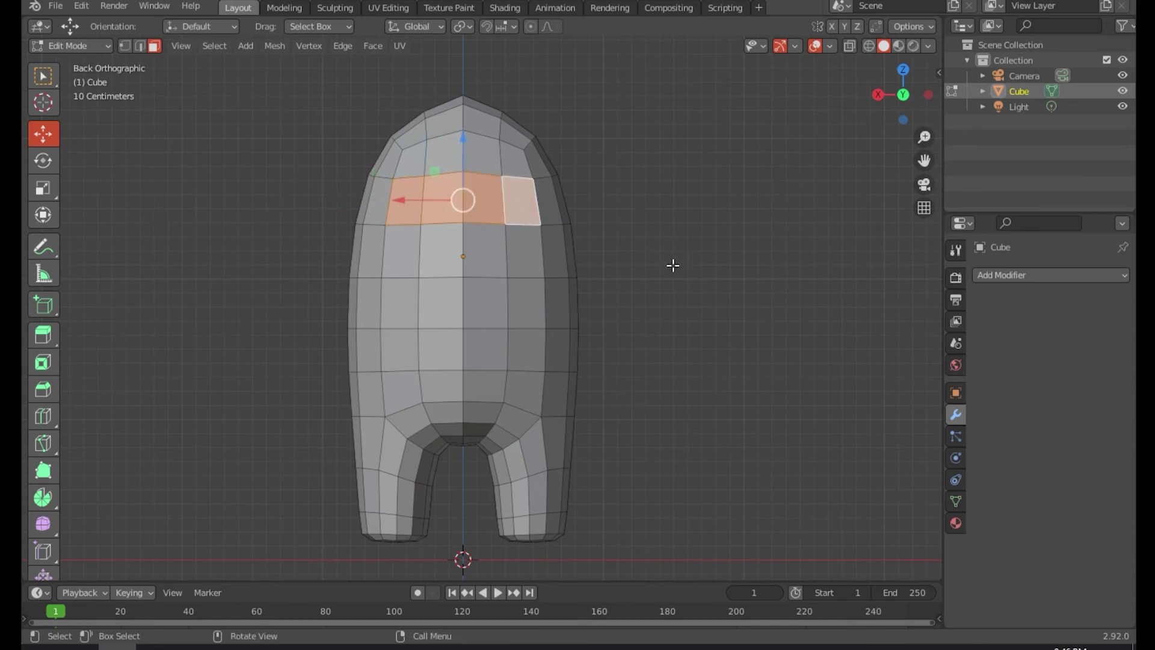
pyautogui.hotkey('alt', 'a')
pyautogui.moveTo(401, 201); pyautogui.dragTo(529, 362)
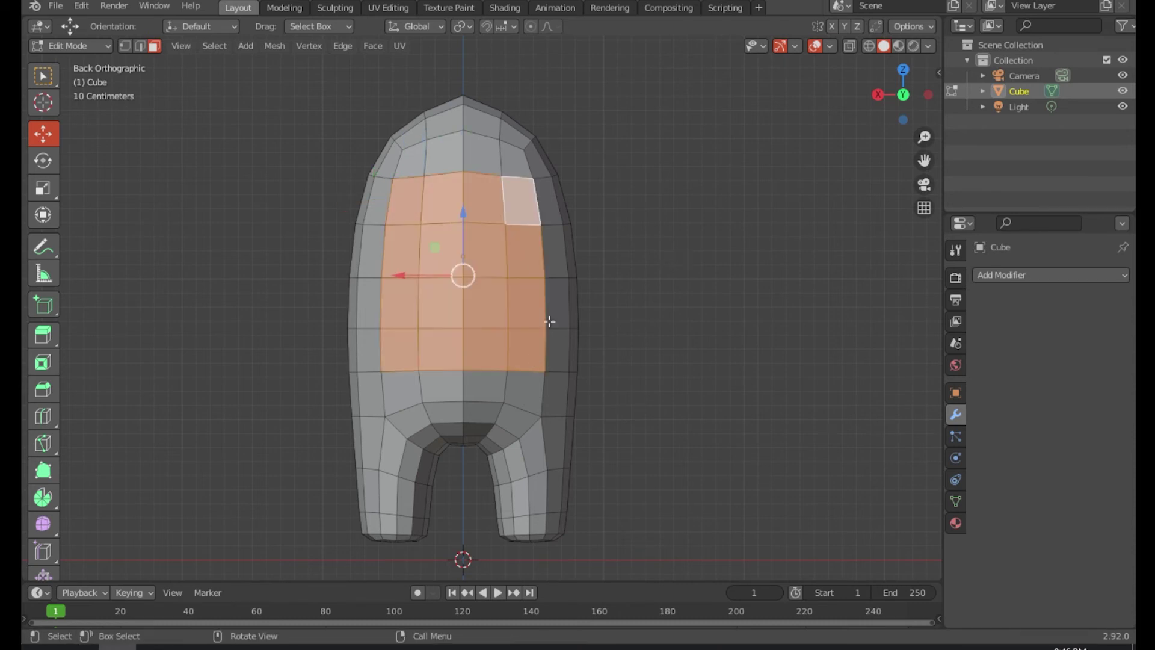
# Duplicate the selected back faces and place the copy about 1.28 m away, behind the body.
pyautogui.moveTo(597, 304); pyautogui.dragTo(639, 323, button='middle')
pyautogui.scroll(-3, 700, 314)
pyautogui.scroll(1, 645, 320)
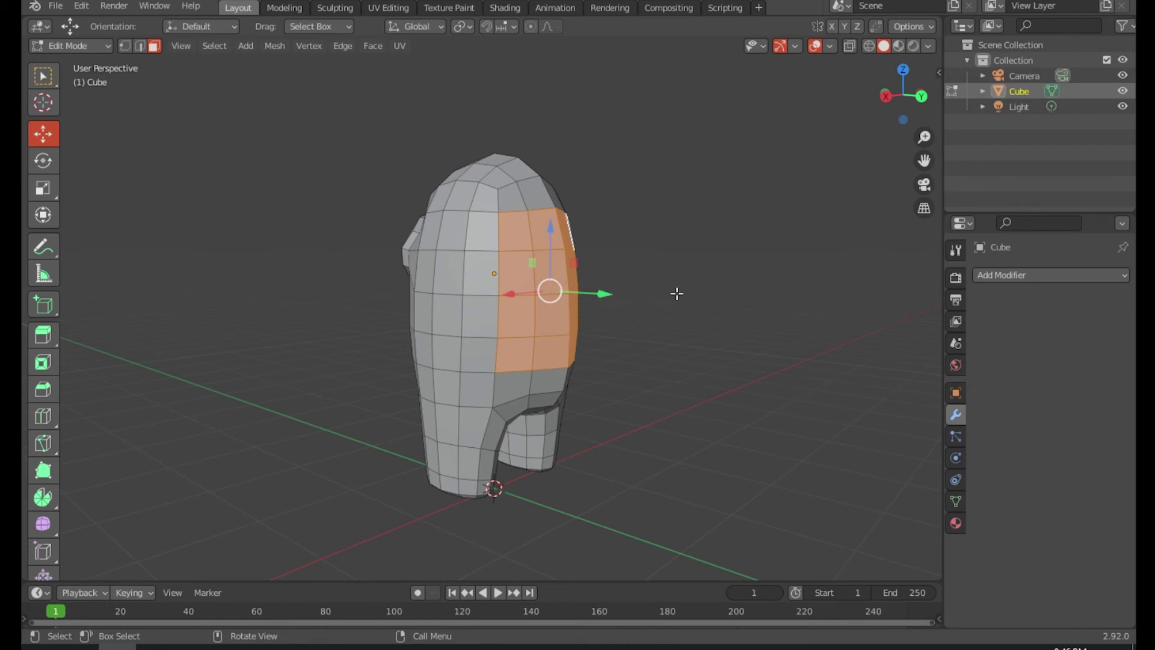
pyautogui.moveTo(676, 291)
pyautogui.mouseDown(button='middle')
pyautogui.moveTo(567, 289)
pyautogui.moveTo(686, 299)
pyautogui.moveTo(699, 289)
pyautogui.mouseUp(button='middle')
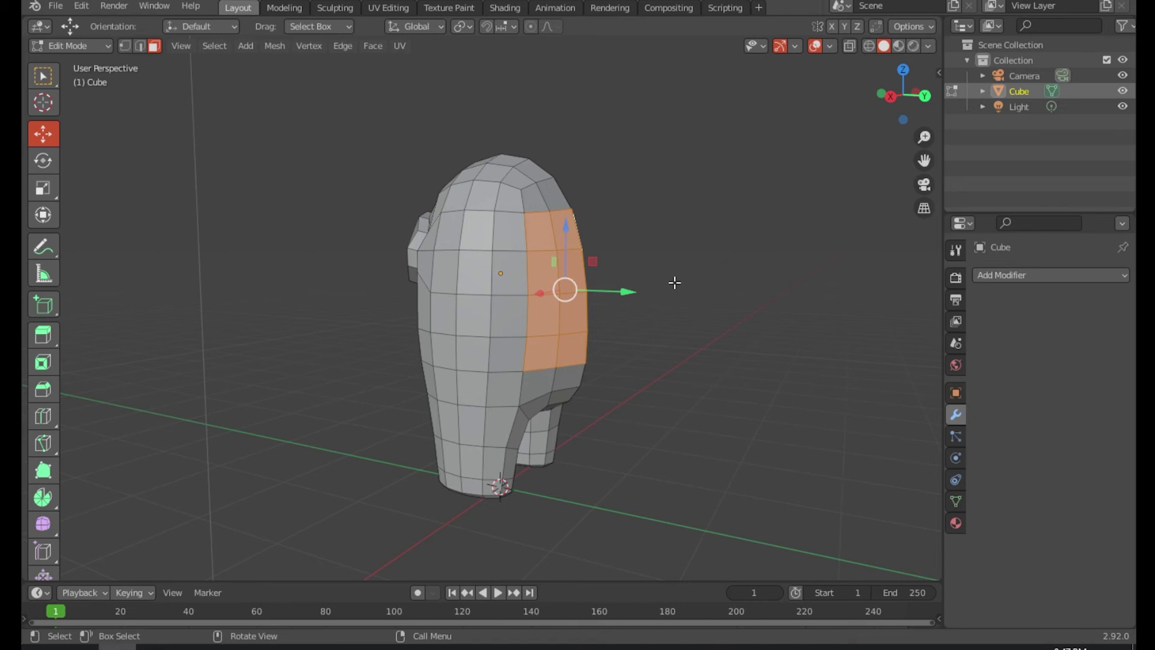
pyautogui.press('g')
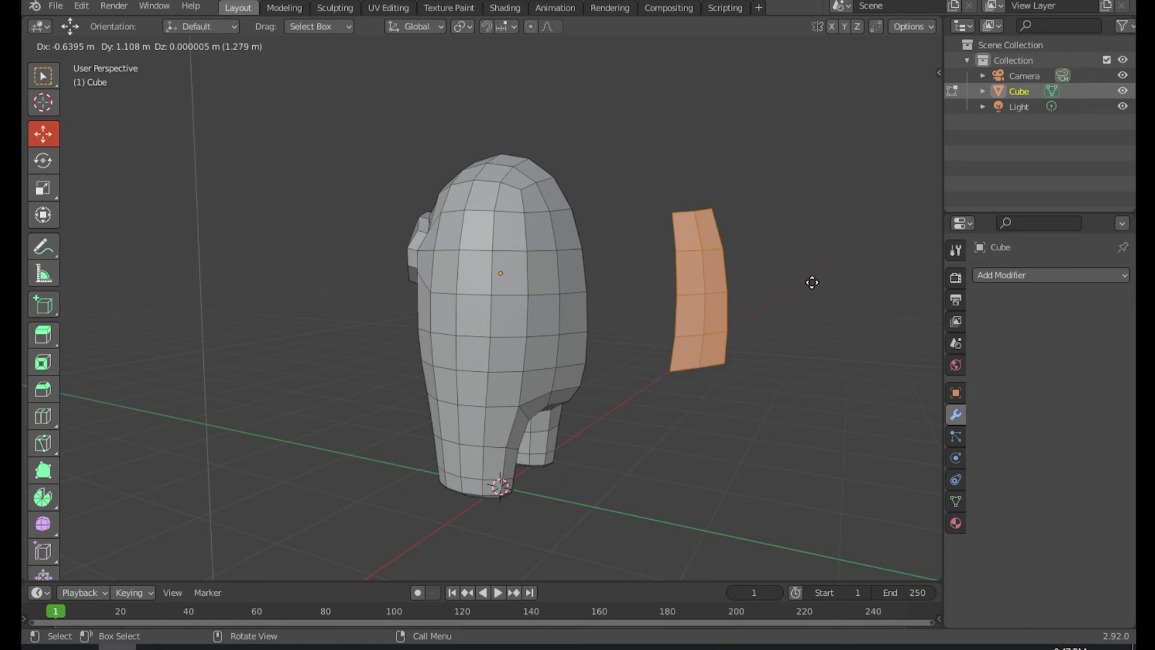
pyautogui.click(812, 282)
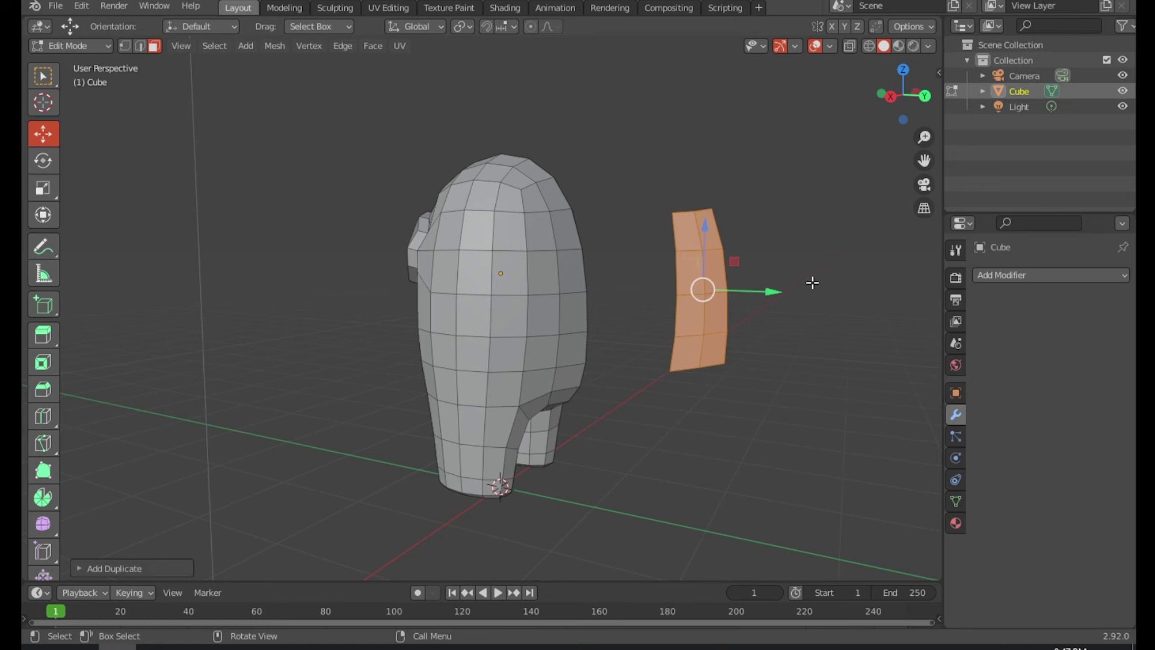
# Flatten the duplicated back faces by scaling them down along the Y axis.
pyautogui.press('s')
pyautogui.press('y')
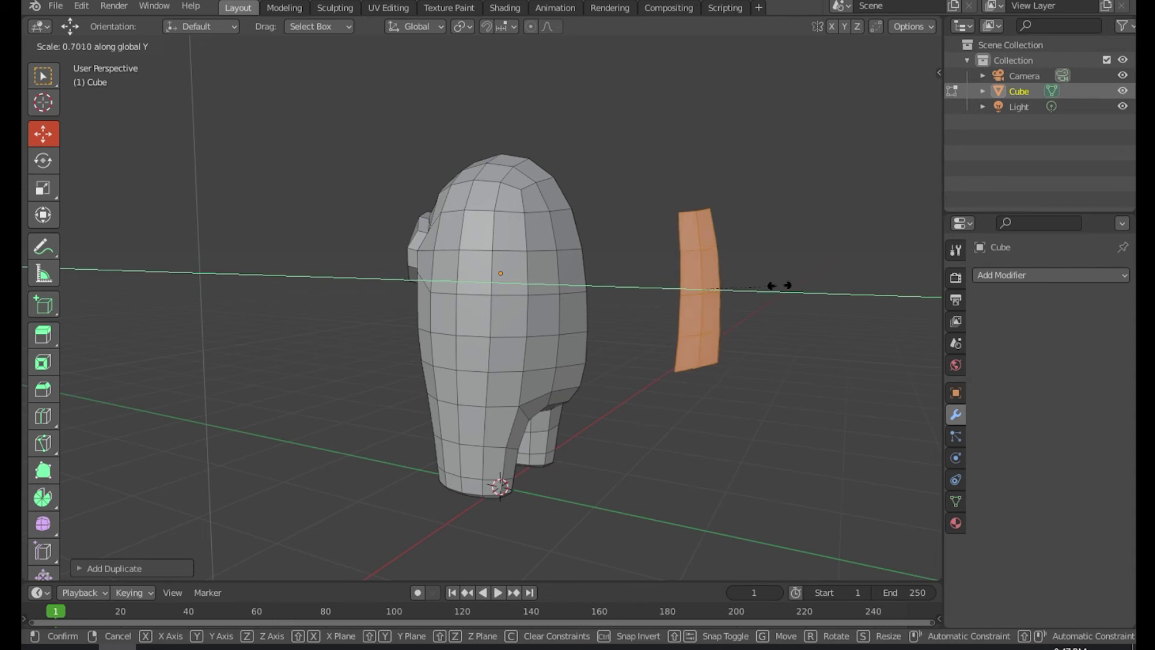
pyautogui.click(753, 286)
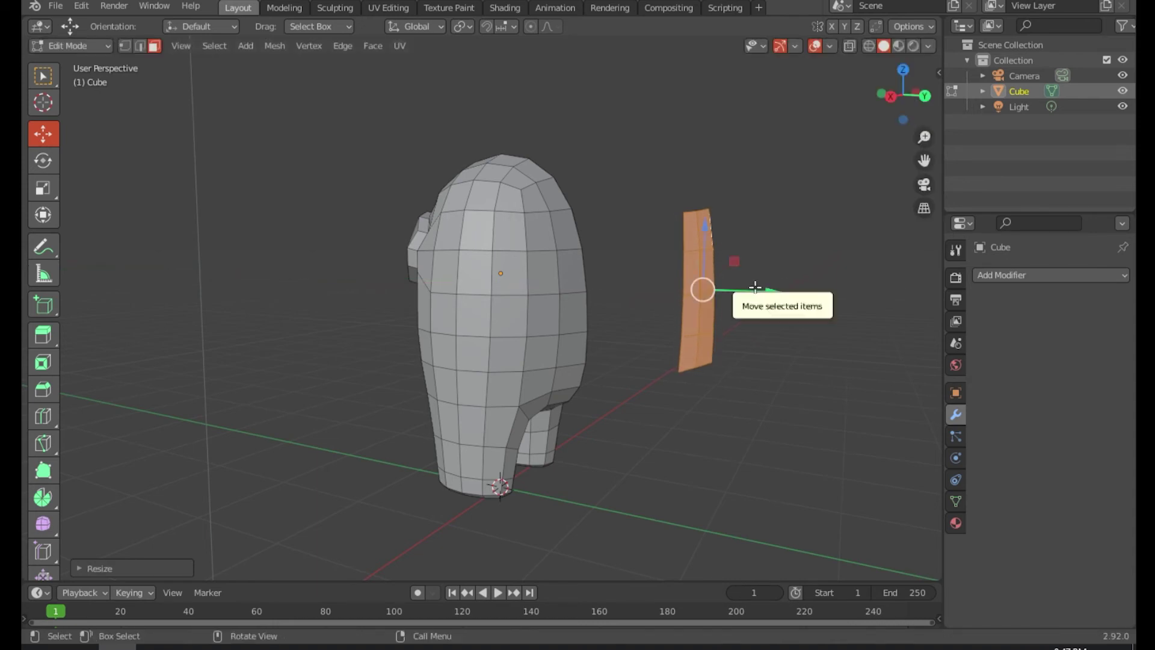
pyautogui.moveTo(743, 291); pyautogui.dragTo(772, 294, button='middle')
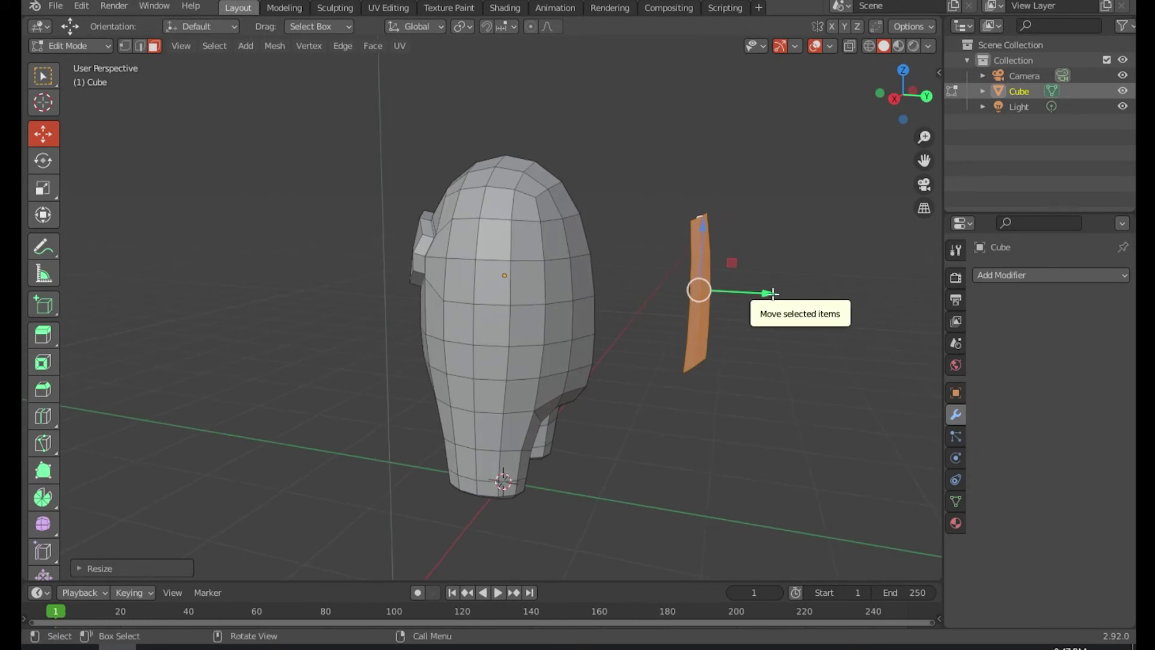
pyautogui.moveTo(772, 294); pyautogui.dragTo(758, 293)
# Extrude the flattened copy about 0.3 m outward into a thick panel and deselect it.
pyautogui.moveTo(758, 293); pyautogui.dragTo(801, 275, button='middle')
pyautogui.press('e')
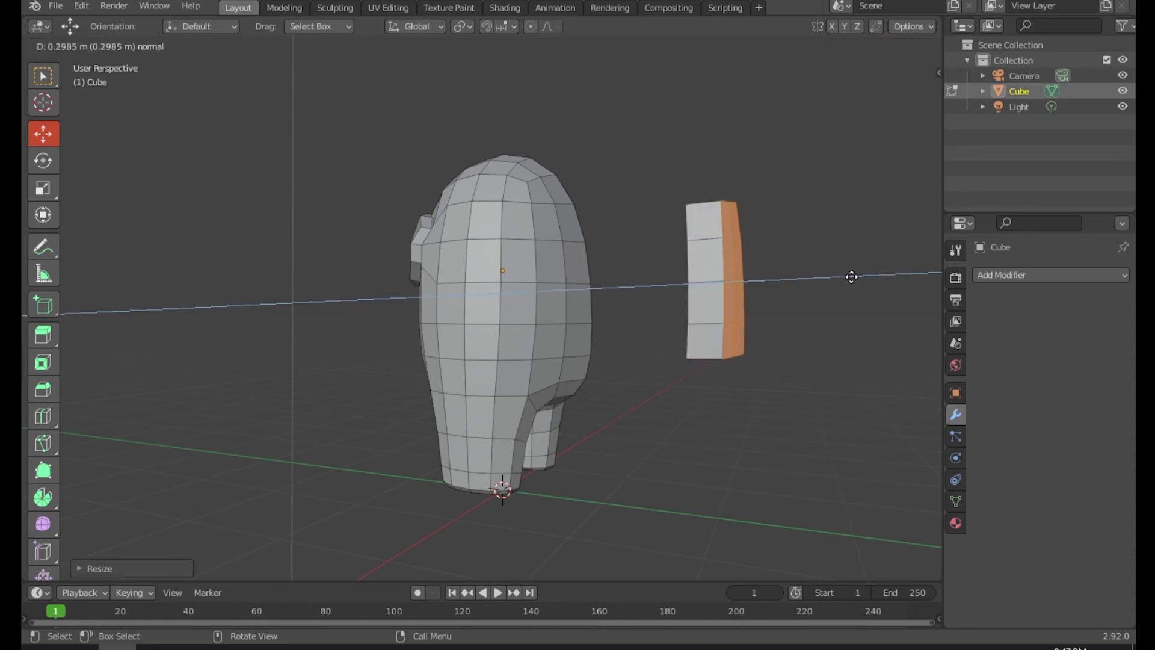
pyautogui.click(852, 276)
pyautogui.click(858, 309)
pyautogui.moveTo(858, 309); pyautogui.dragTo(742, 335, button='middle')
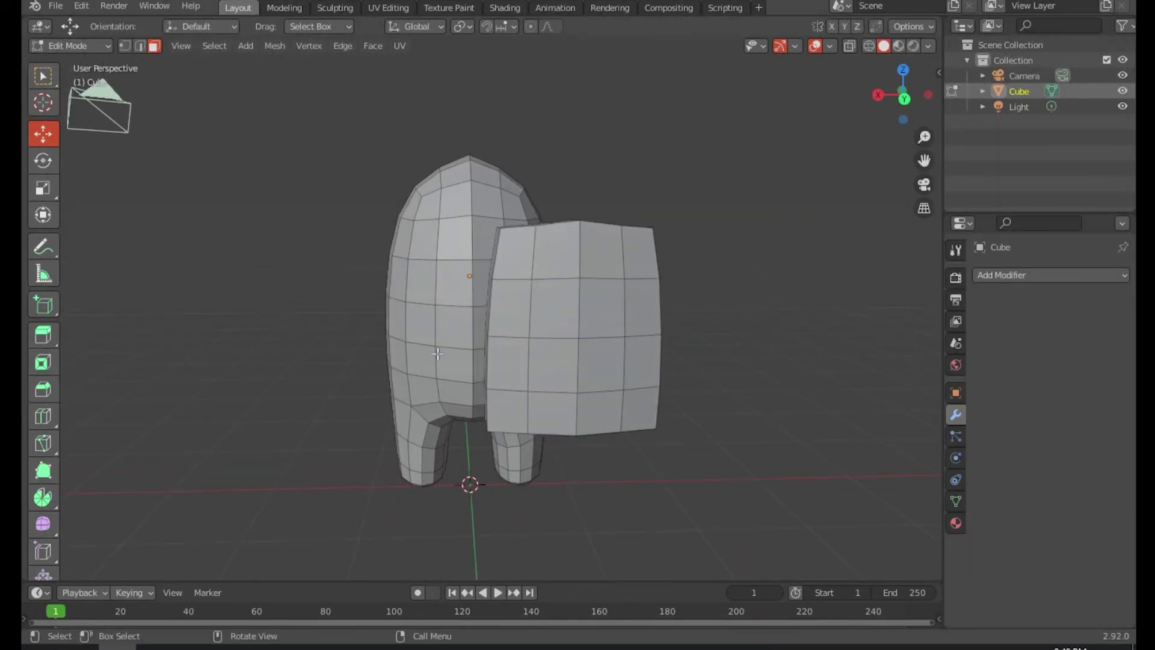
# Select all linked geometry of the detached panel and delete its vertices.
pyautogui.scroll(-3, 488, 361)
pyautogui.scroll(3, 445, 277)
pyautogui.scroll(-3, 508, 314)
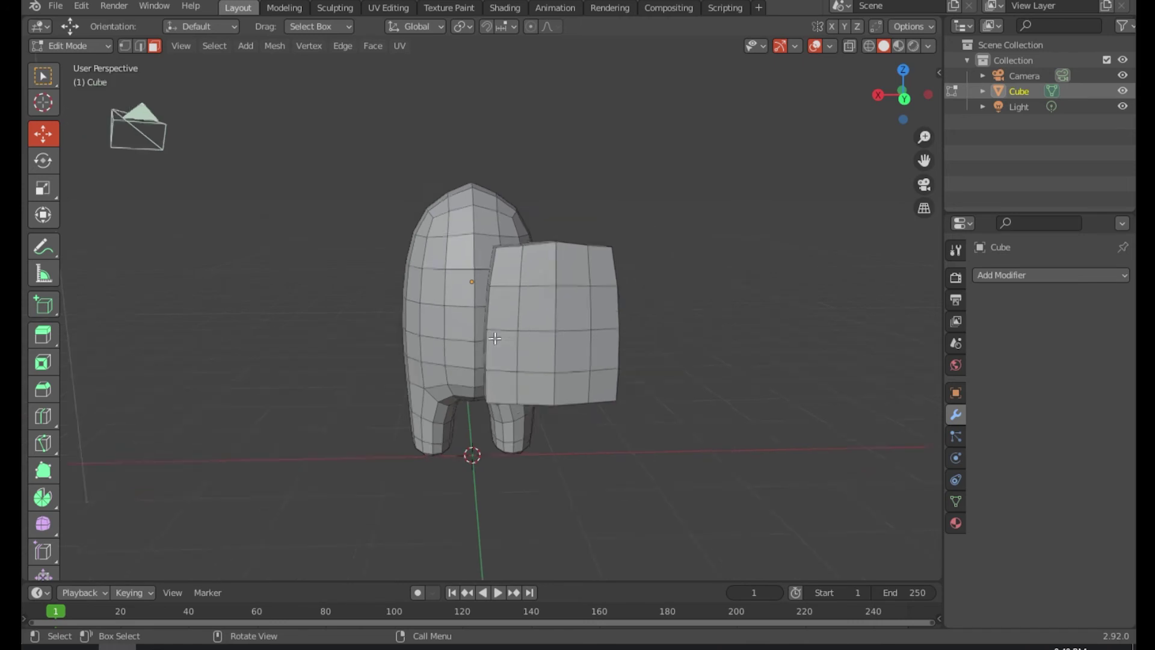
pyautogui.moveTo(568, 359); pyautogui.dragTo(529, 283, button='middle')
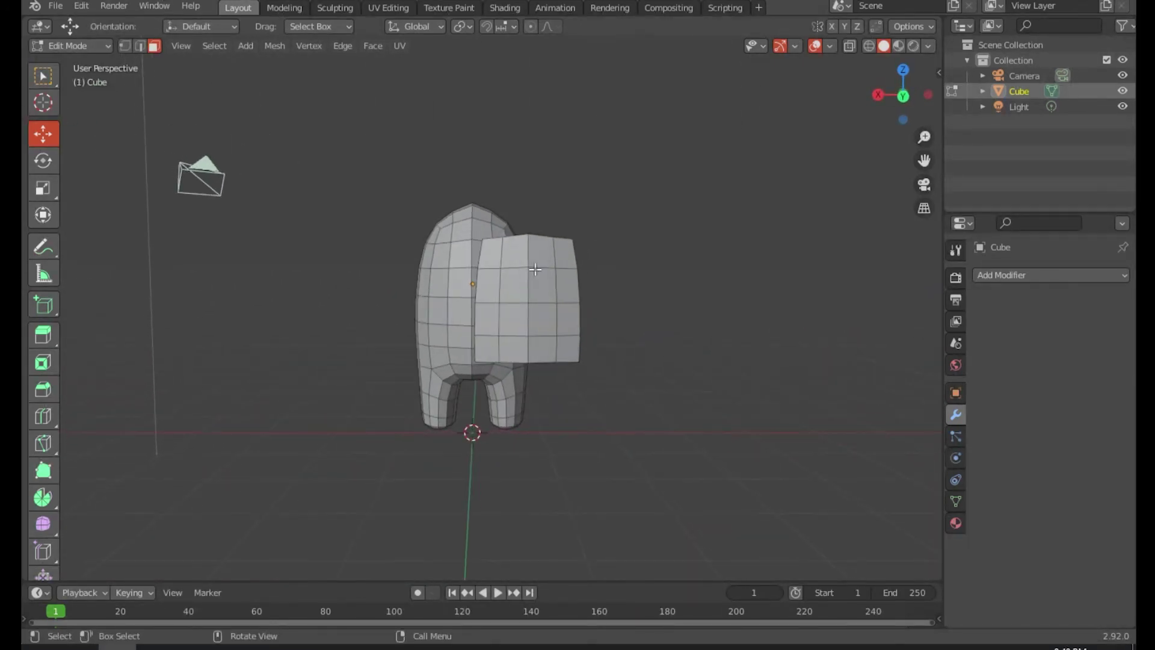
pyautogui.click(529, 284)
pyautogui.click(619, 302)
pyautogui.click(539, 292)
pyautogui.hotkey('ctrl', 'l')
pyautogui.press('x')
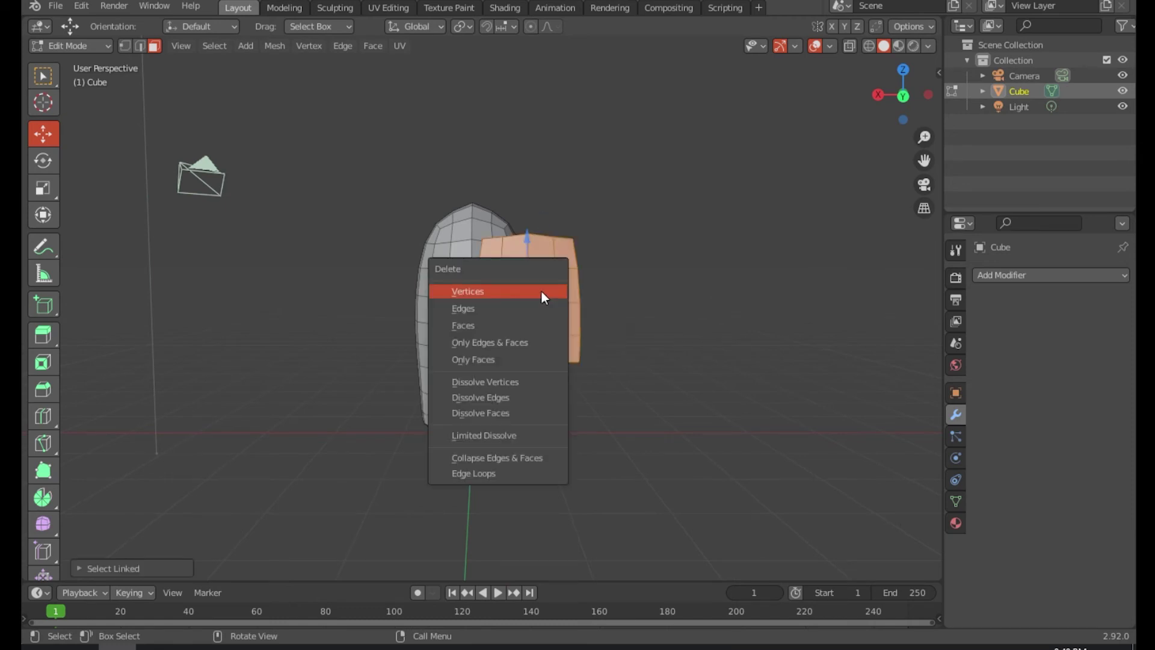
pyautogui.click(524, 291)
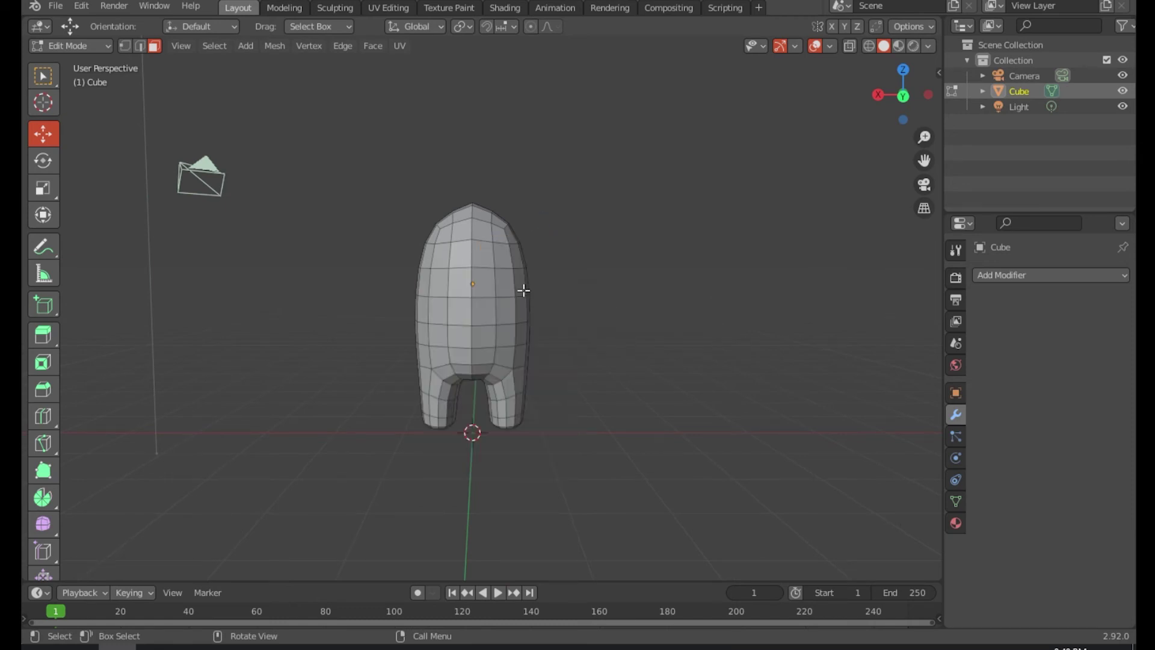
# Select the four-by-four block of faces on the back again, duplicate it and position the copy along Y behind the body.
pyautogui.moveTo(442, 254); pyautogui.dragTo(504, 340)
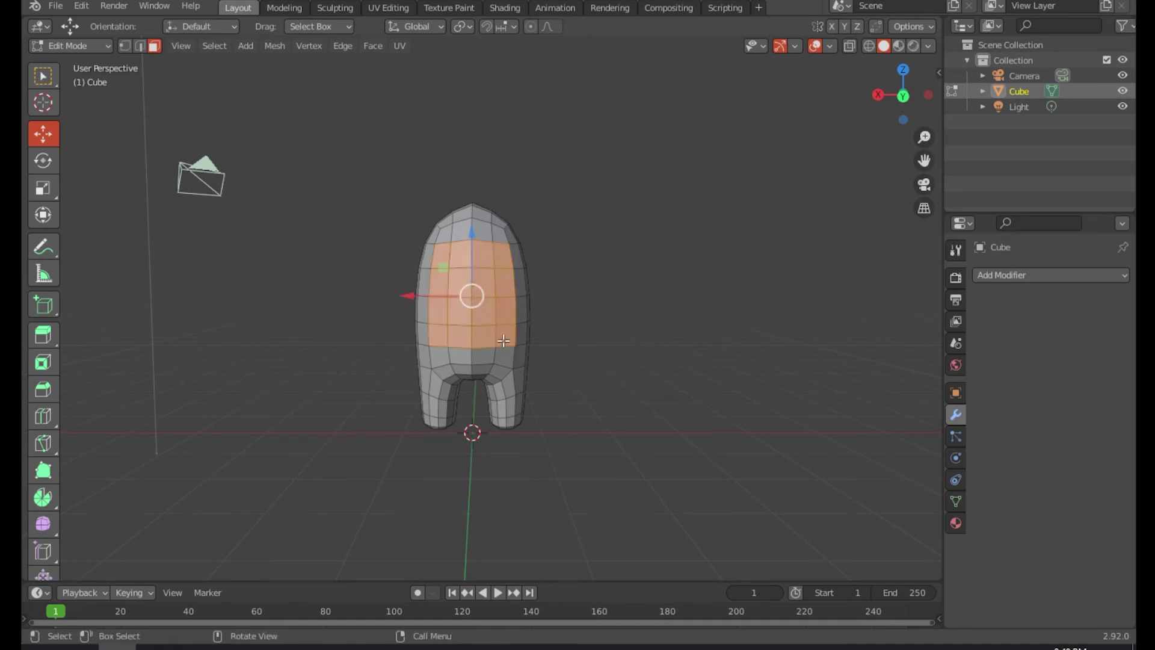
pyautogui.press('g')
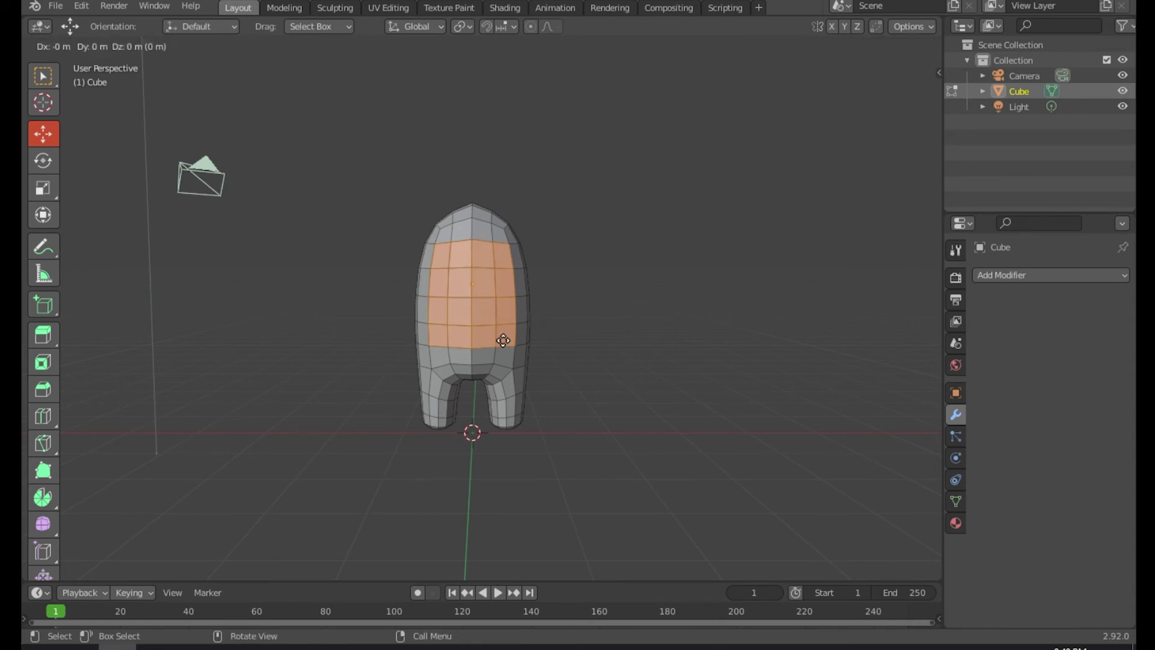
pyautogui.press('y')
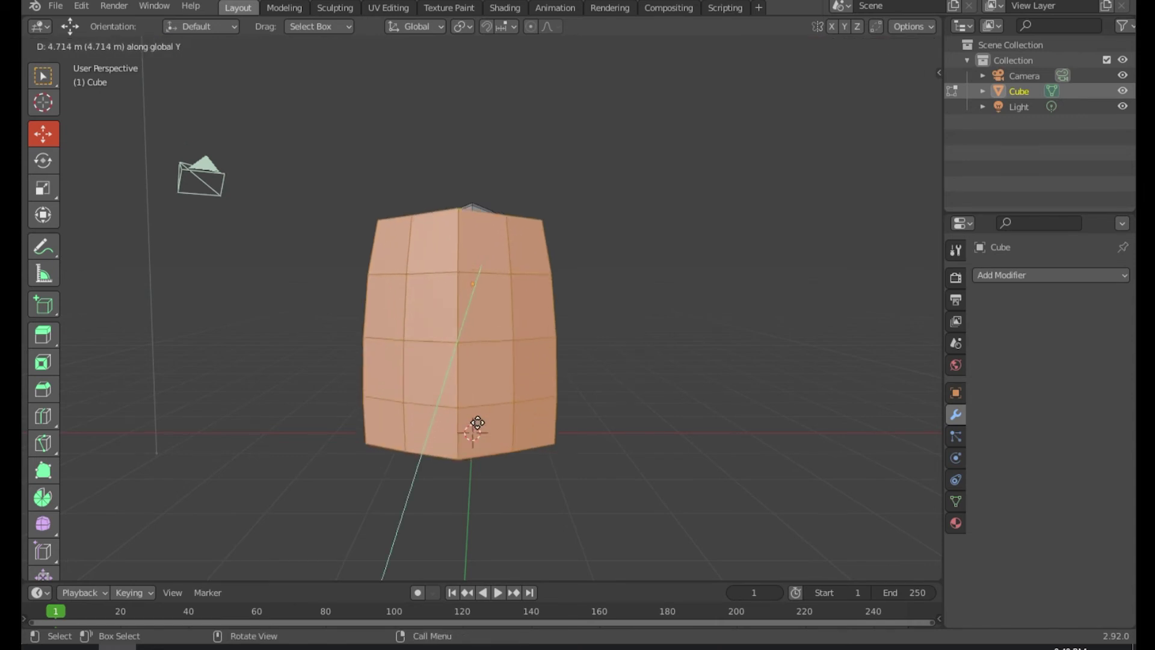
pyautogui.click(477, 417)
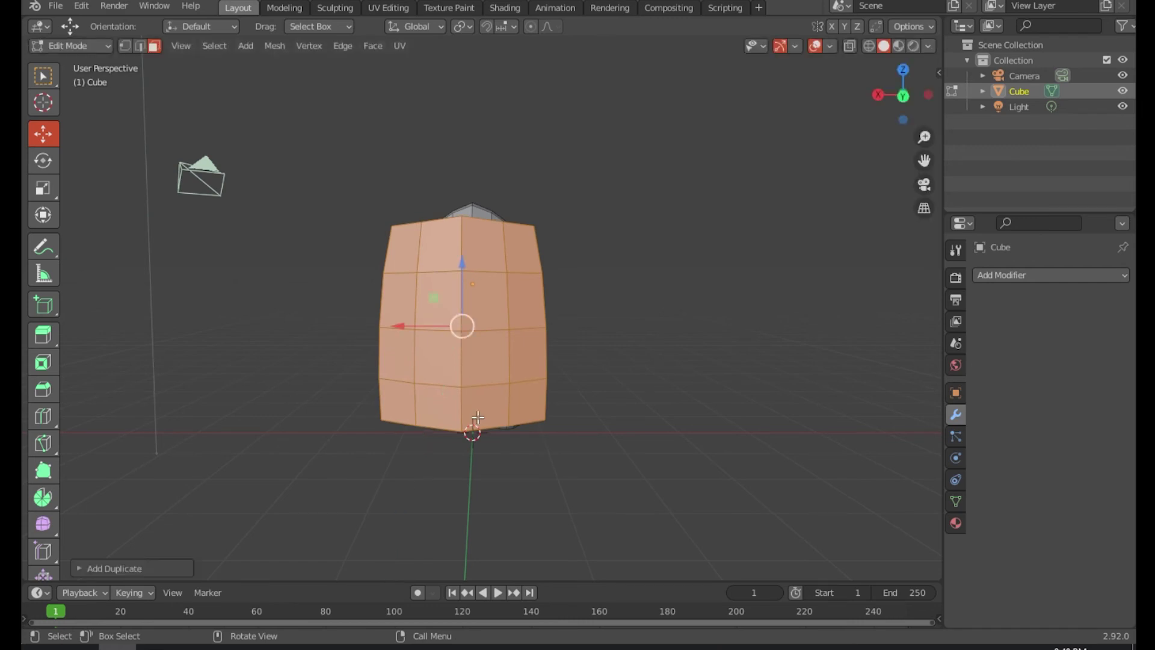
pyautogui.moveTo(477, 417); pyautogui.dragTo(686, 353, button='middle')
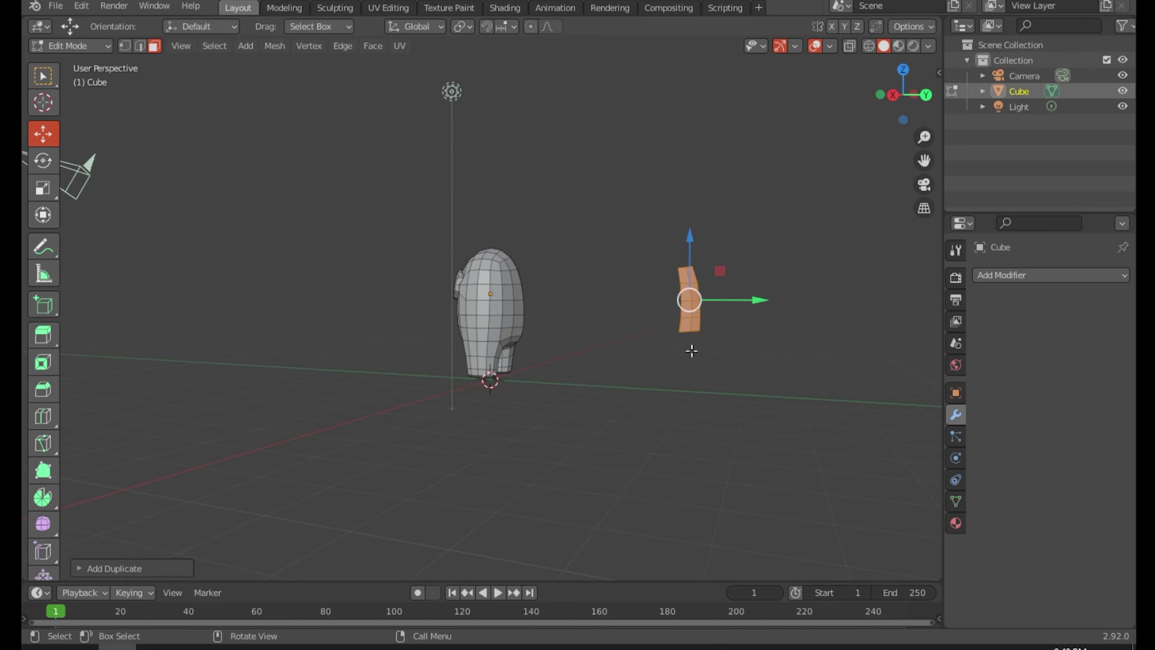
pyautogui.moveTo(756, 302); pyautogui.dragTo(681, 304)
pyautogui.scroll(3, 677, 307)
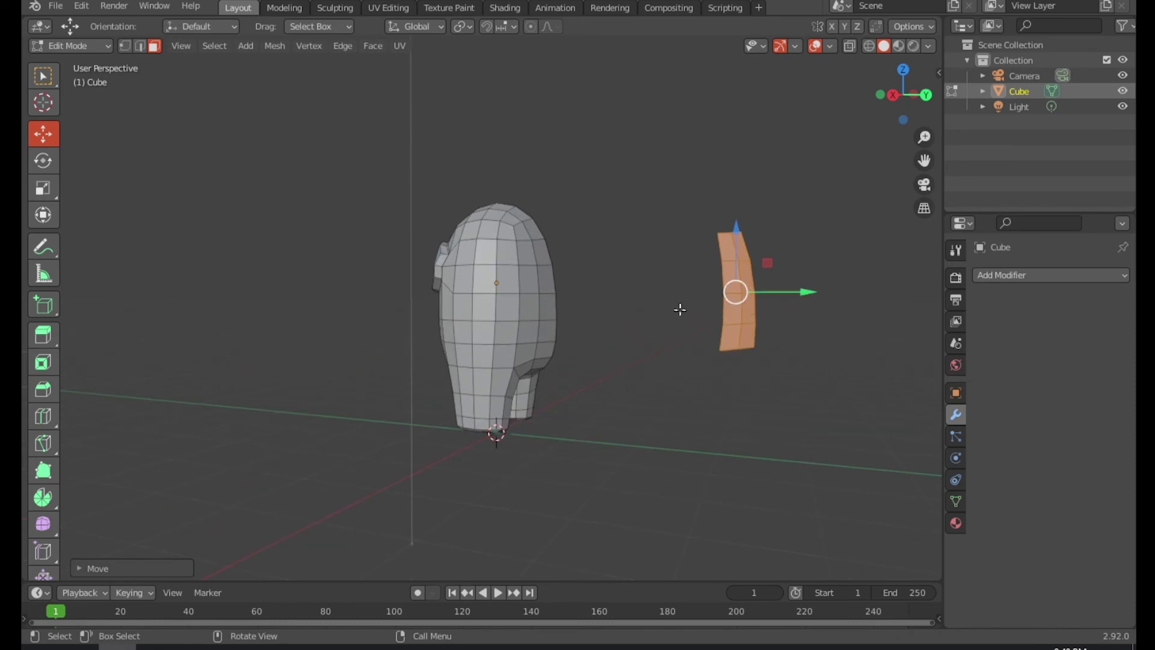
# Reduce the curvature of the duplicated faces by scaling them down along Y in two passes.
pyautogui.press('s')
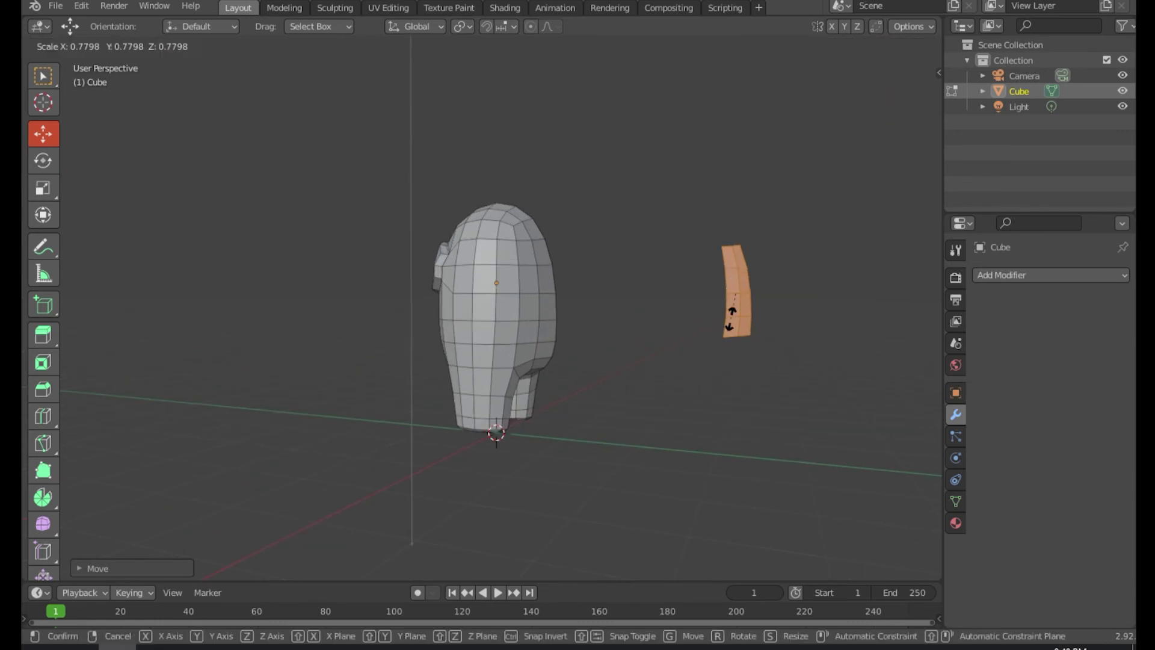
pyautogui.press('y')
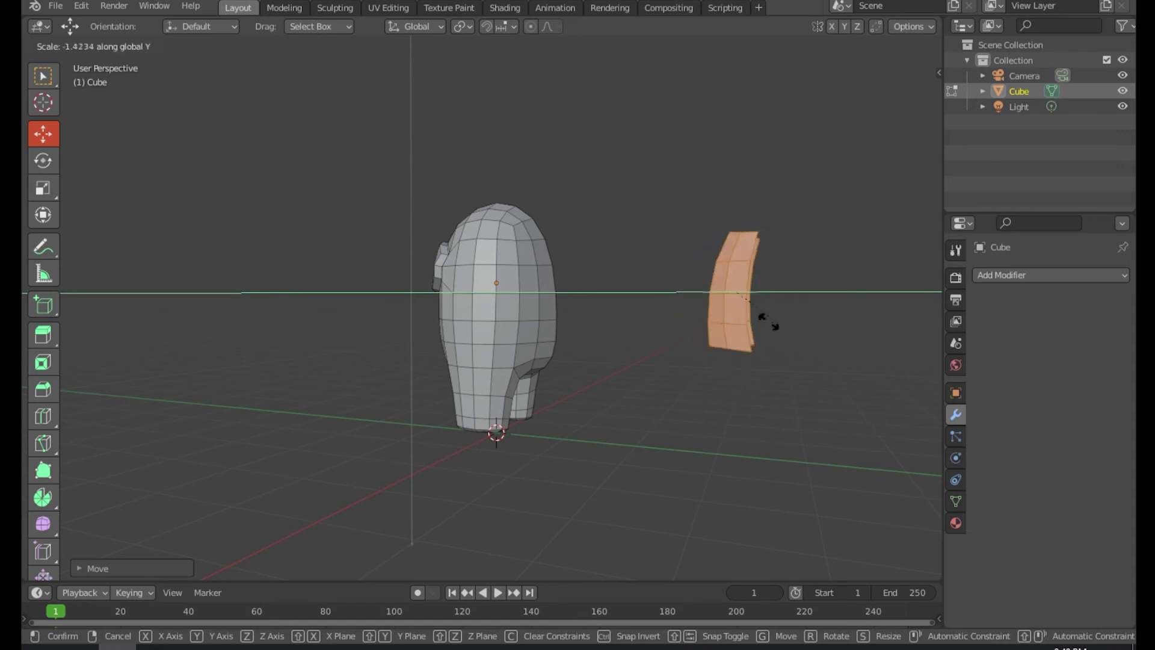
pyautogui.click(734, 314)
pyautogui.moveTo(733, 314); pyautogui.dragTo(792, 324, button='middle')
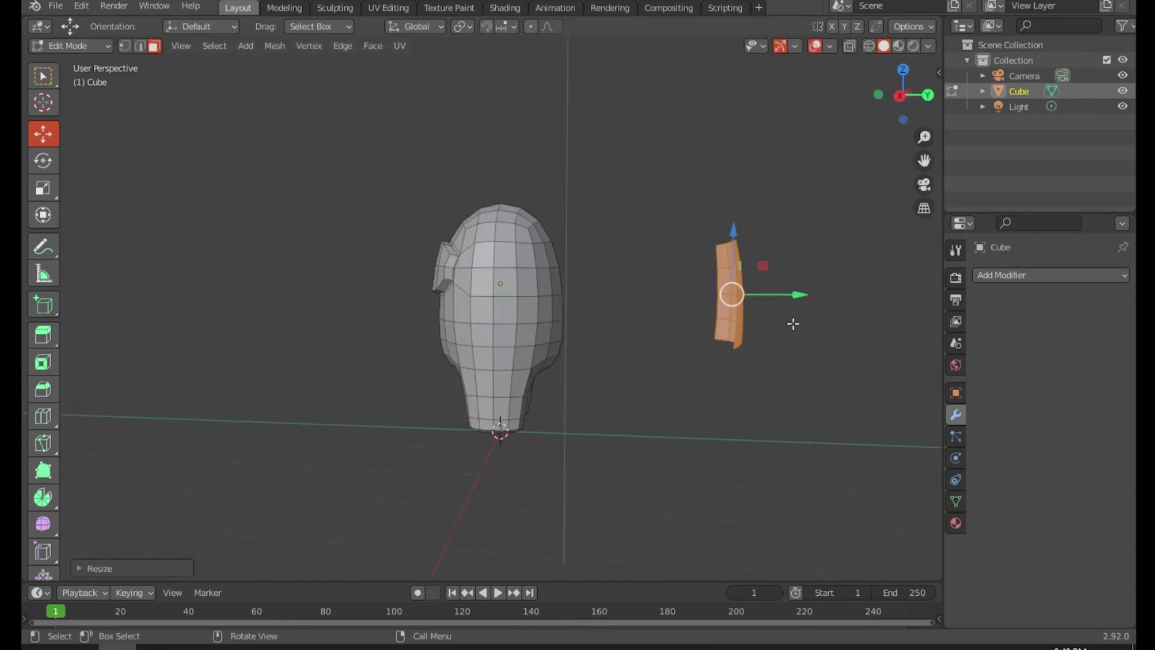
pyautogui.press('s')
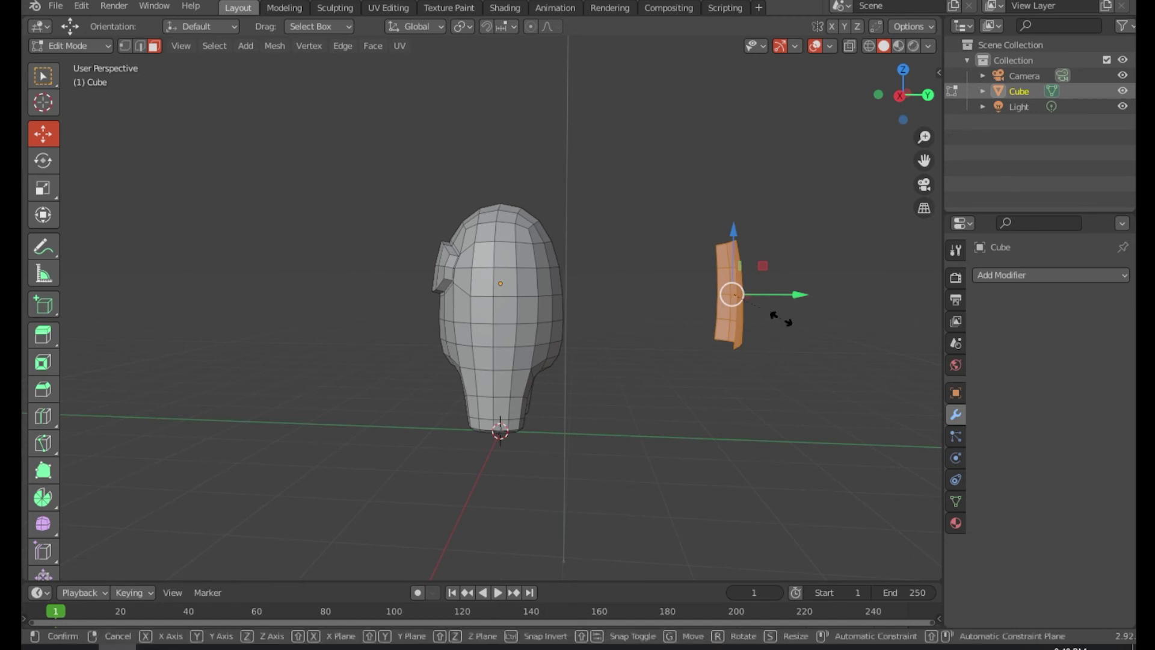
pyautogui.press('y')
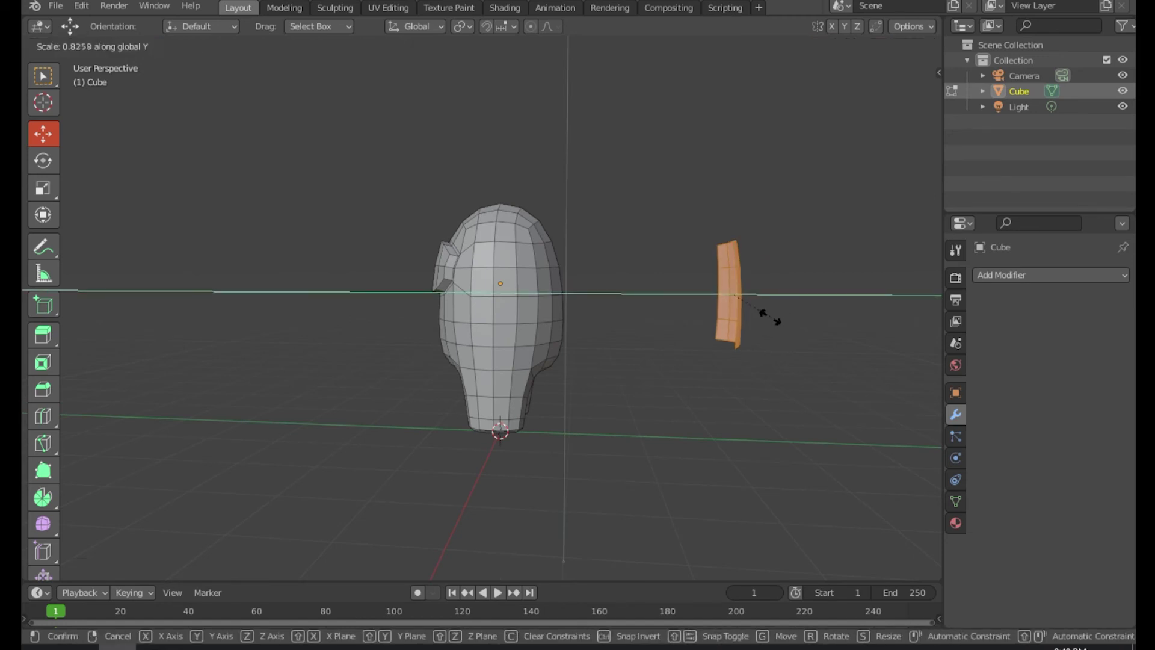
pyautogui.click(752, 316)
# Extrude the flattened faces away from the body to form a thick backpack block, undoing a trial move of the extruded faces.
pyautogui.moveTo(752, 316); pyautogui.dragTo(812, 314, button='middle')
pyautogui.press('e')
pyautogui.click(791, 319)
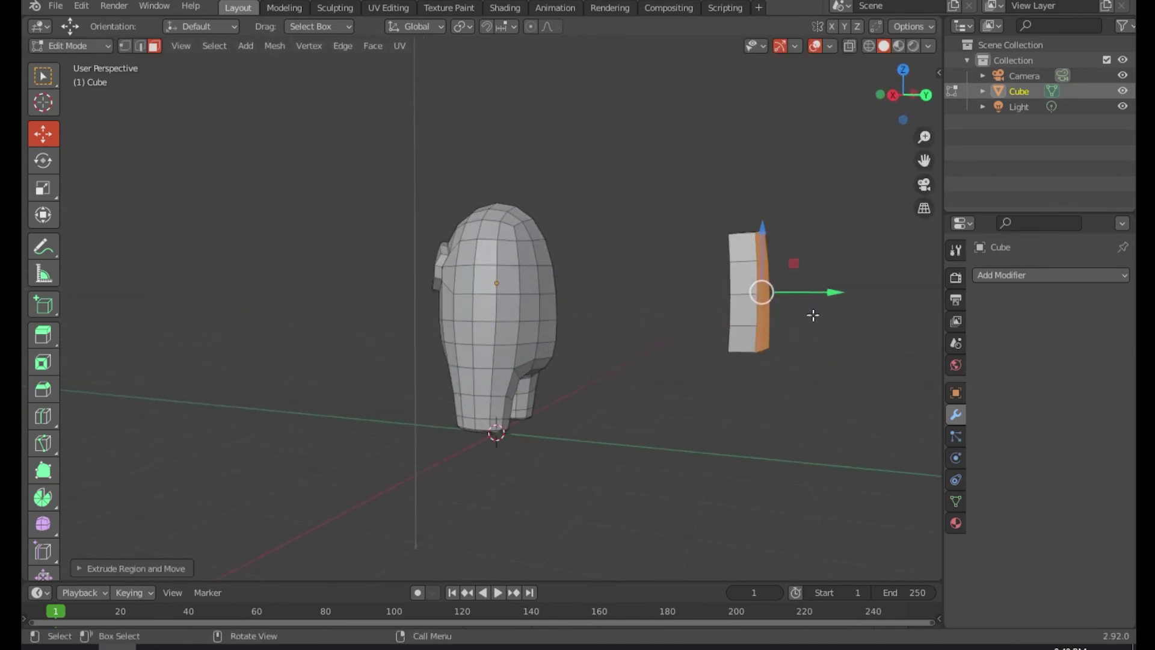
pyautogui.moveTo(830, 291); pyautogui.dragTo(805, 291)
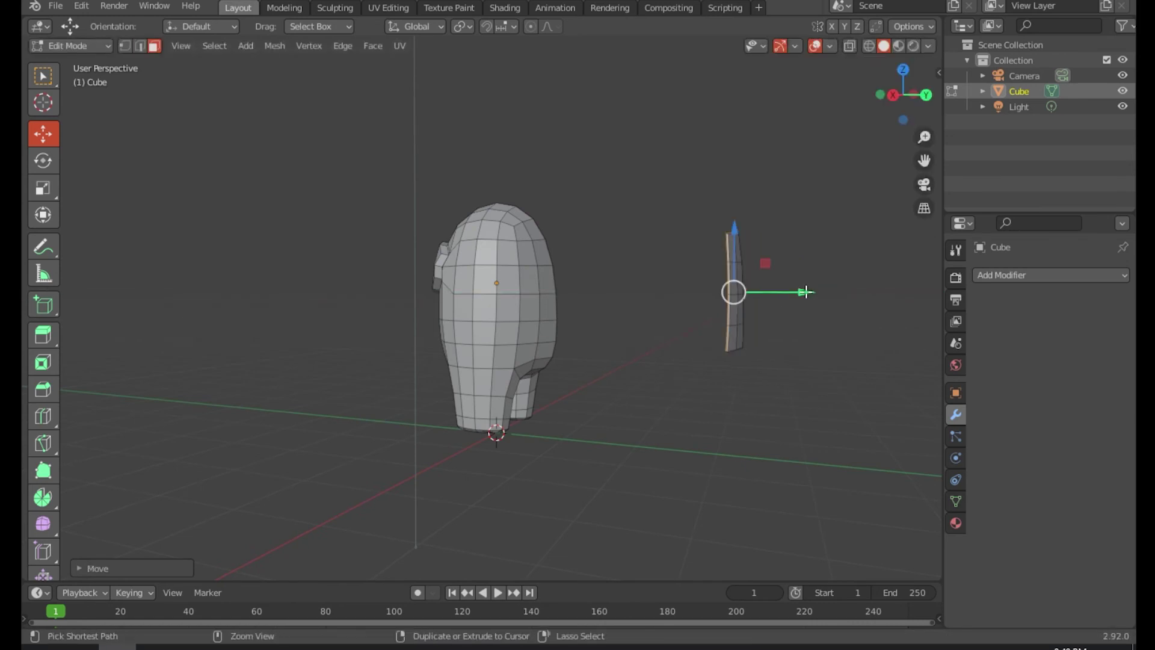
pyautogui.hotkey('ctrl', 'z')
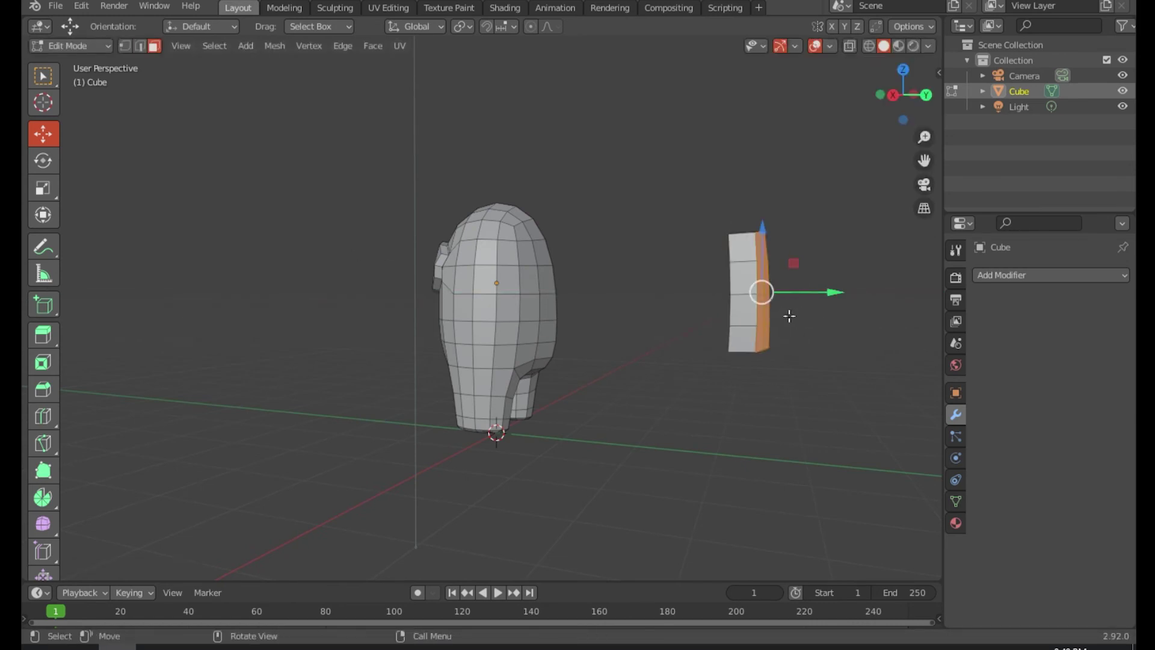
# Select all linked geometry of the detached backpack block and move it along Y against the body's back.
pyautogui.click(743, 279)
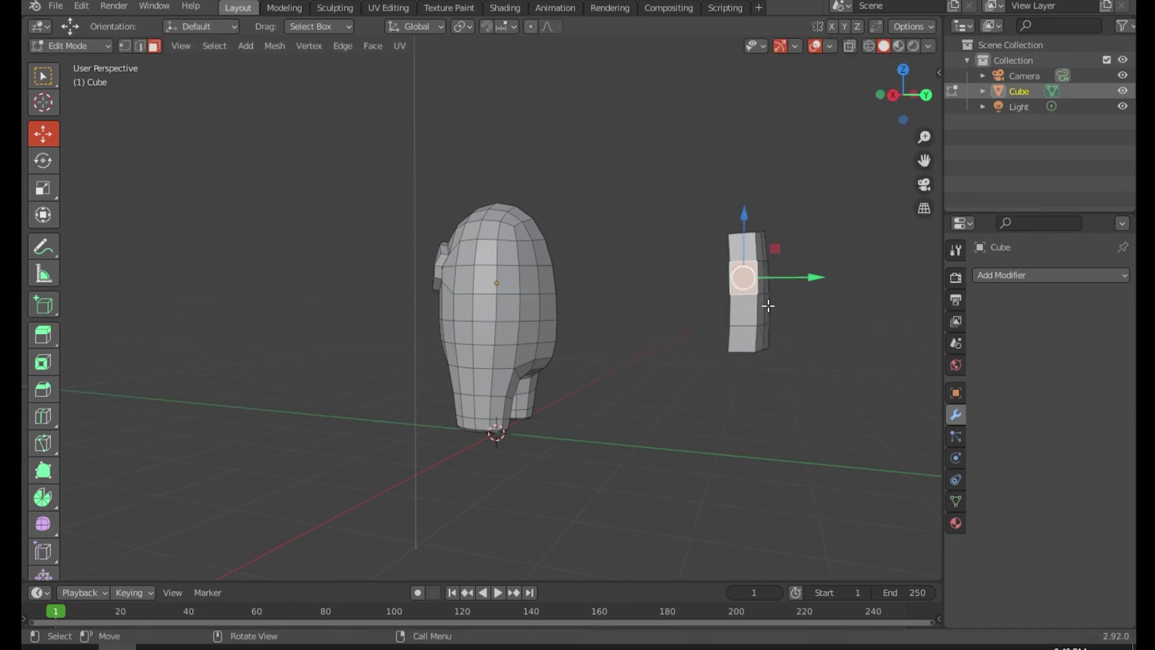
pyautogui.moveTo(820, 332); pyautogui.dragTo(740, 337, button='middle')
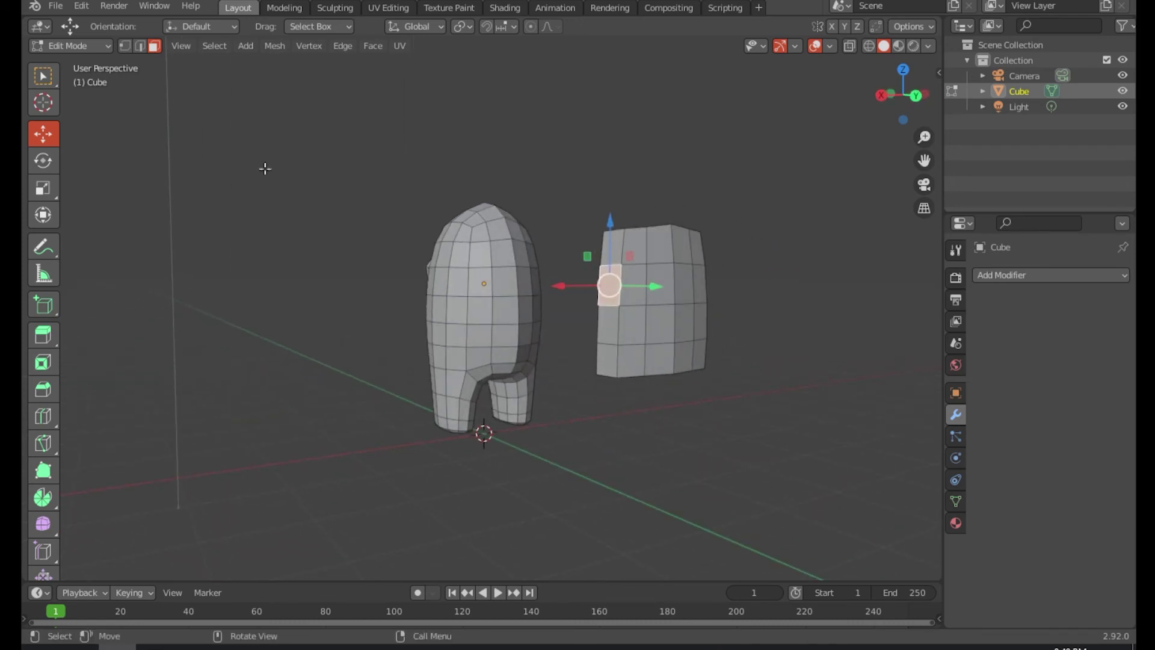
pyautogui.click(43, 75)
pyautogui.press('l')
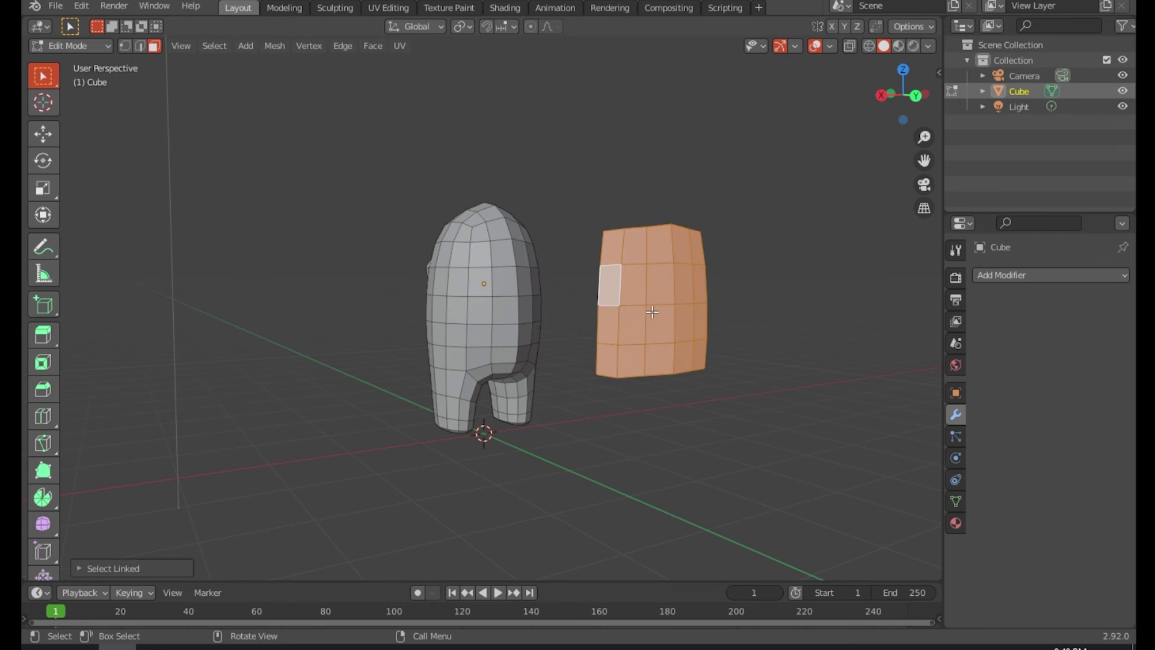
pyautogui.click(734, 305)
pyautogui.click(628, 288)
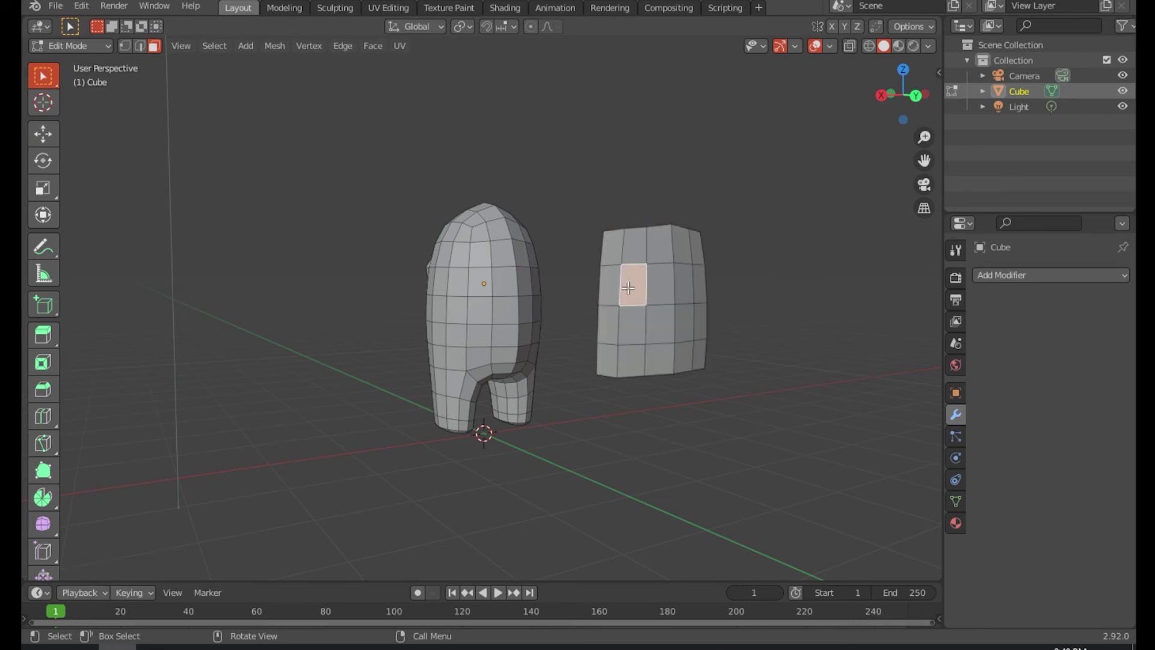
pyautogui.hotkey('ctrl', 'l')
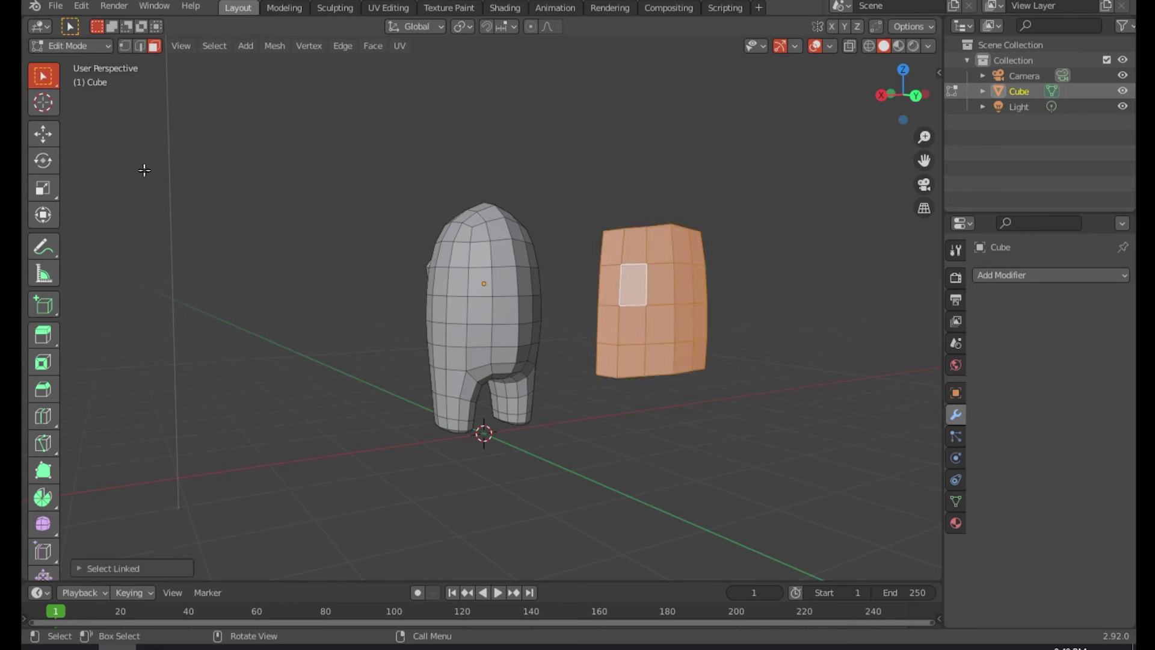
pyautogui.click(42, 133)
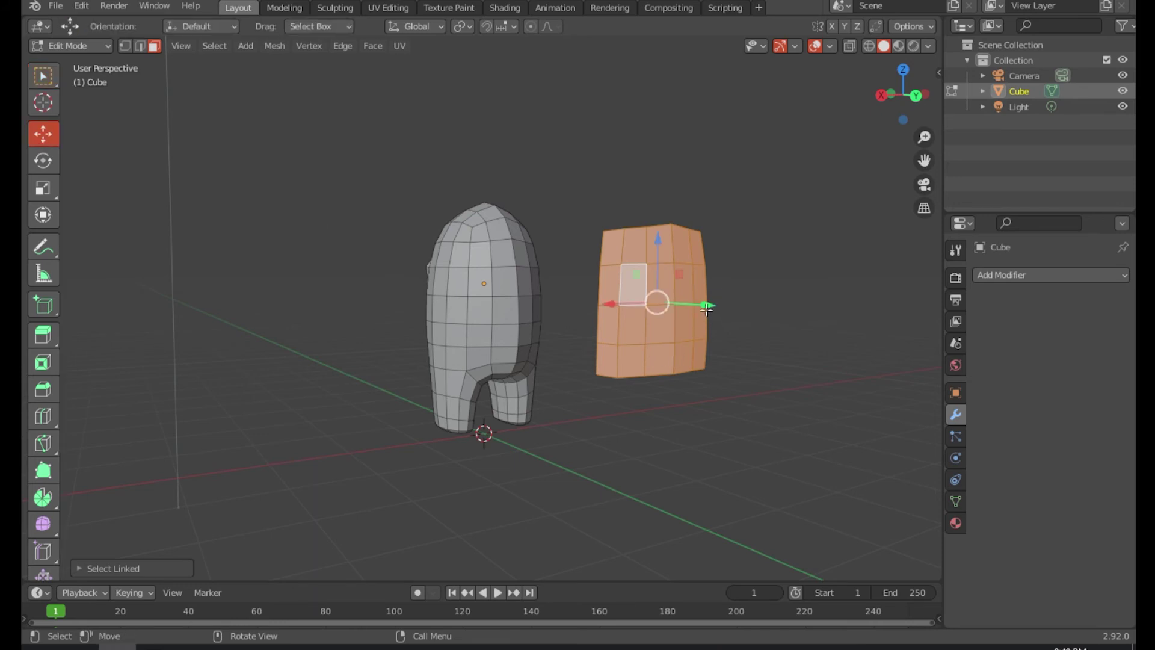
pyautogui.moveTo(599, 348); pyautogui.dragTo(709, 343, button='middle')
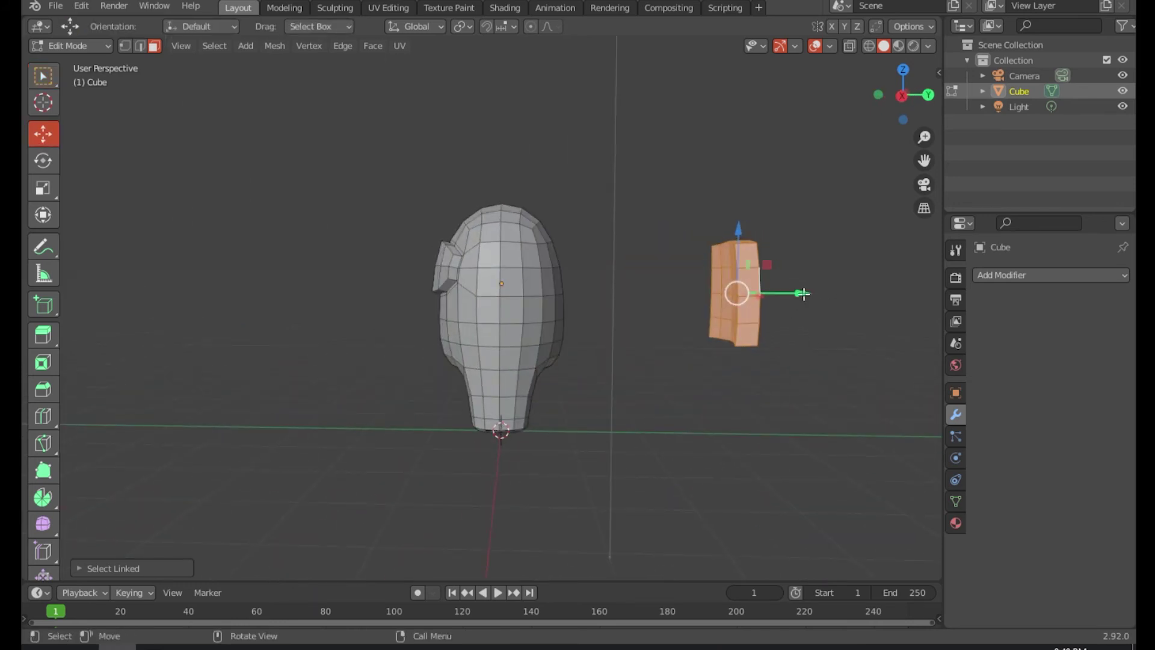
pyautogui.moveTo(803, 293); pyautogui.dragTo(607, 293)
pyautogui.moveTo(662, 314)
pyautogui.mouseDown(button='middle')
pyautogui.moveTo(562, 330)
pyautogui.moveTo(481, 283)
pyautogui.moveTo(391, 264)
pyautogui.moveTo(450, 251)
pyautogui.moveTo(421, 265)
pyautogui.moveTo(90, 285)
pyautogui.moveTo(561, 343)
pyautogui.moveTo(500, 366)
pyautogui.moveTo(626, 348)
pyautogui.moveTo(579, 343)
pyautogui.moveTo(652, 347)
pyautogui.moveTo(621, 335)
pyautogui.moveTo(677, 302)
pyautogui.mouseUp(button='middle')
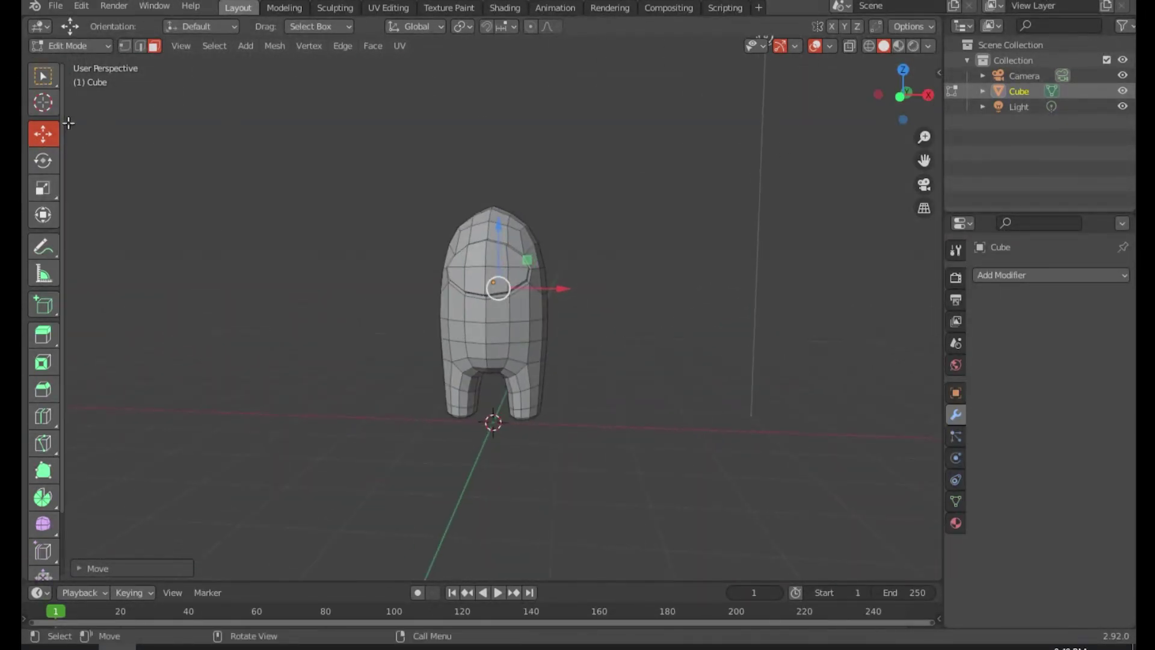
# Deselect the backpack geometry with the Select Box tool active and return to Object Mode with nothing selected.
pyautogui.click(43, 76)
pyautogui.click(675, 186)
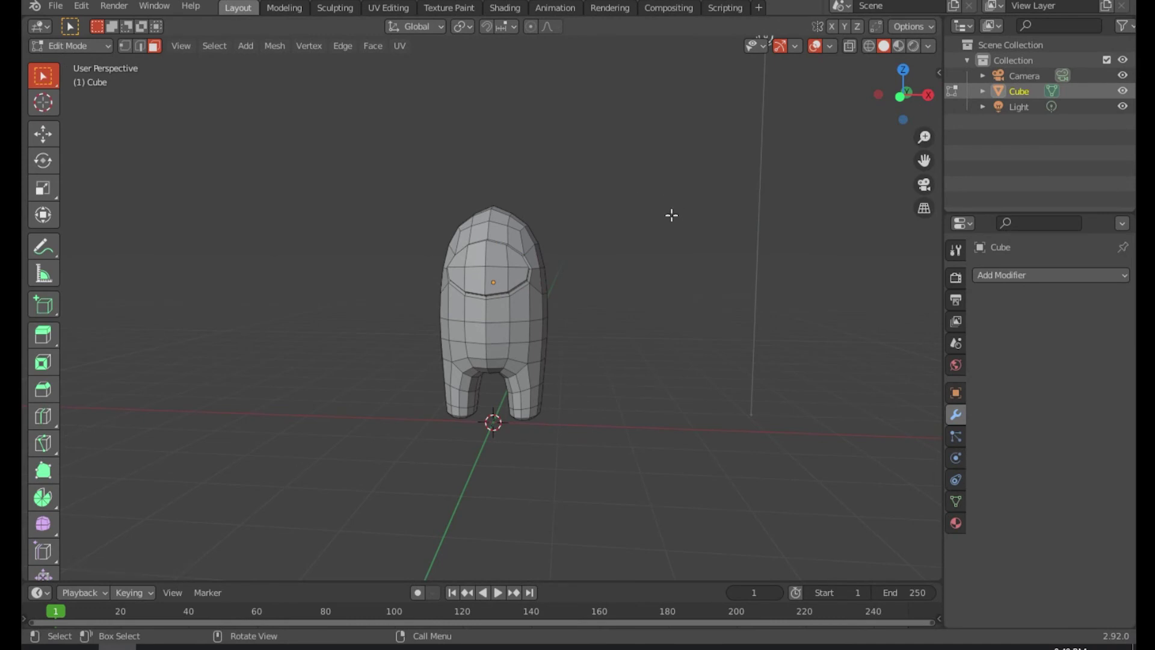
pyautogui.press('Tab')
pyautogui.click(701, 245)
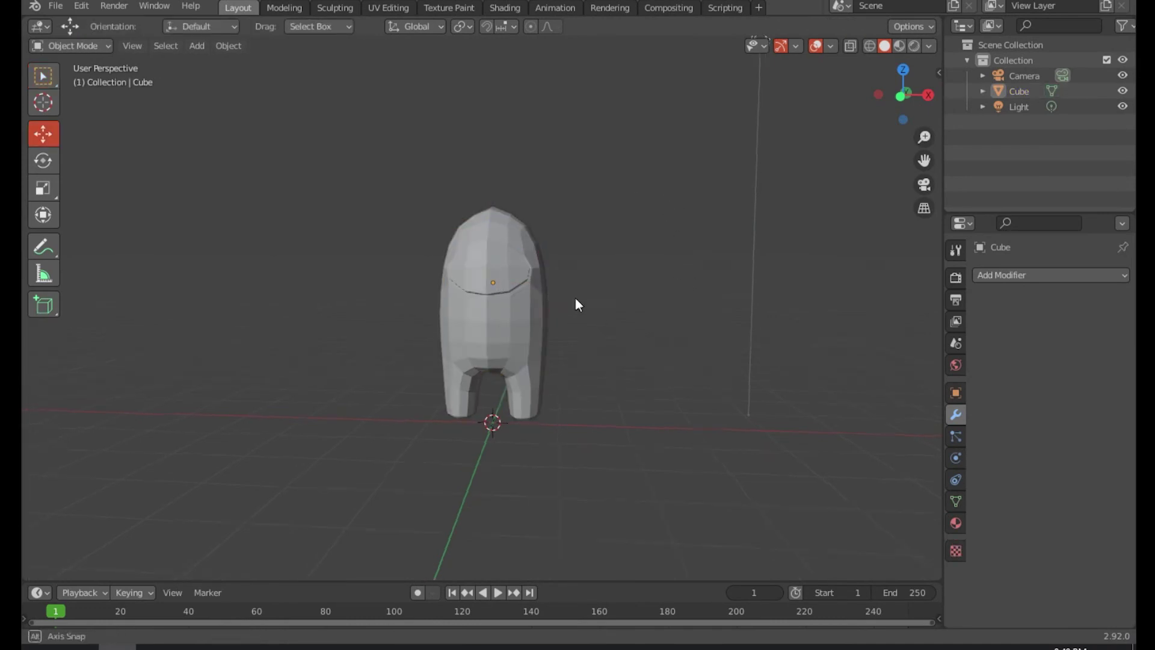
# Switch the viewport to Material Preview shading with the character seen from the front.
pyautogui.moveTo(578, 304); pyautogui.dragTo(405, 301, button='middle')
pyautogui.moveTo(525, 354); pyautogui.dragTo(453, 325, button='middle')
pyautogui.moveTo(578, 296); pyautogui.dragTo(606, 303, button='middle')
pyautogui.scroll(4, 520, 301)
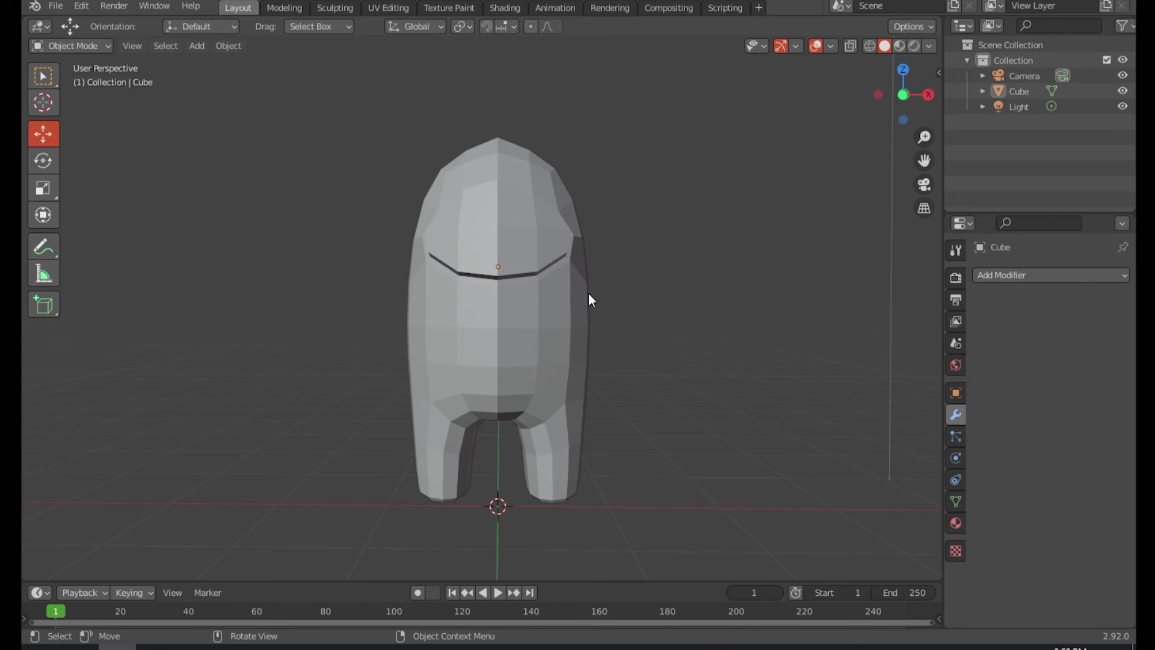
pyautogui.click(898, 46)
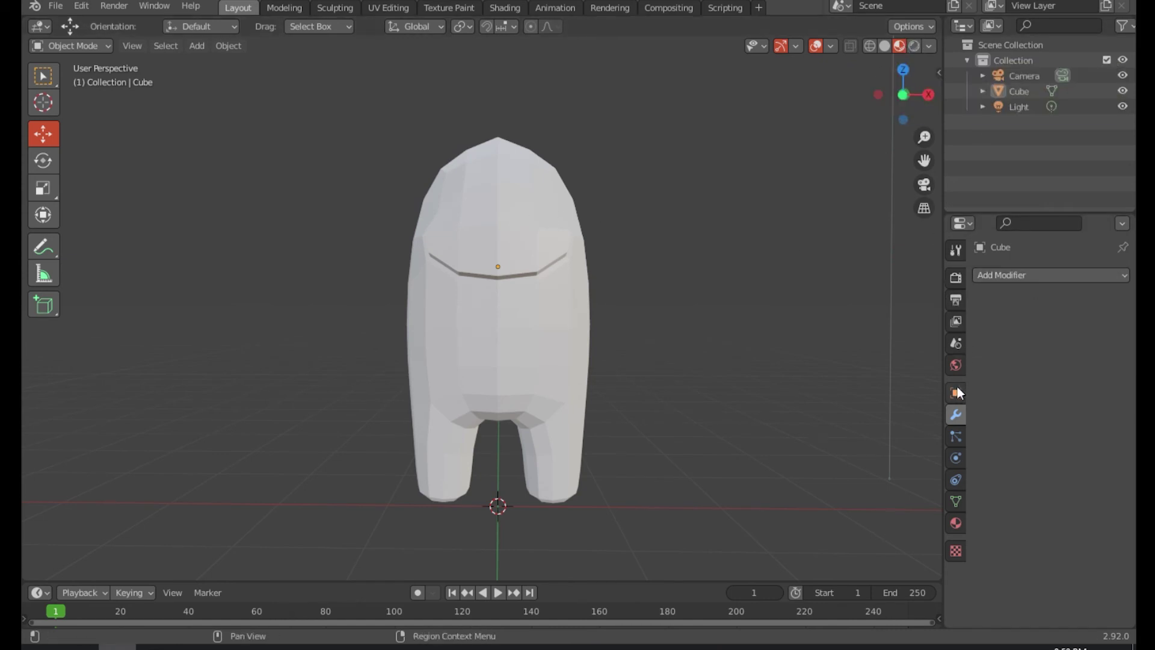
# Replace the character's existing material with a new one named Merah.
pyautogui.click(955, 524)
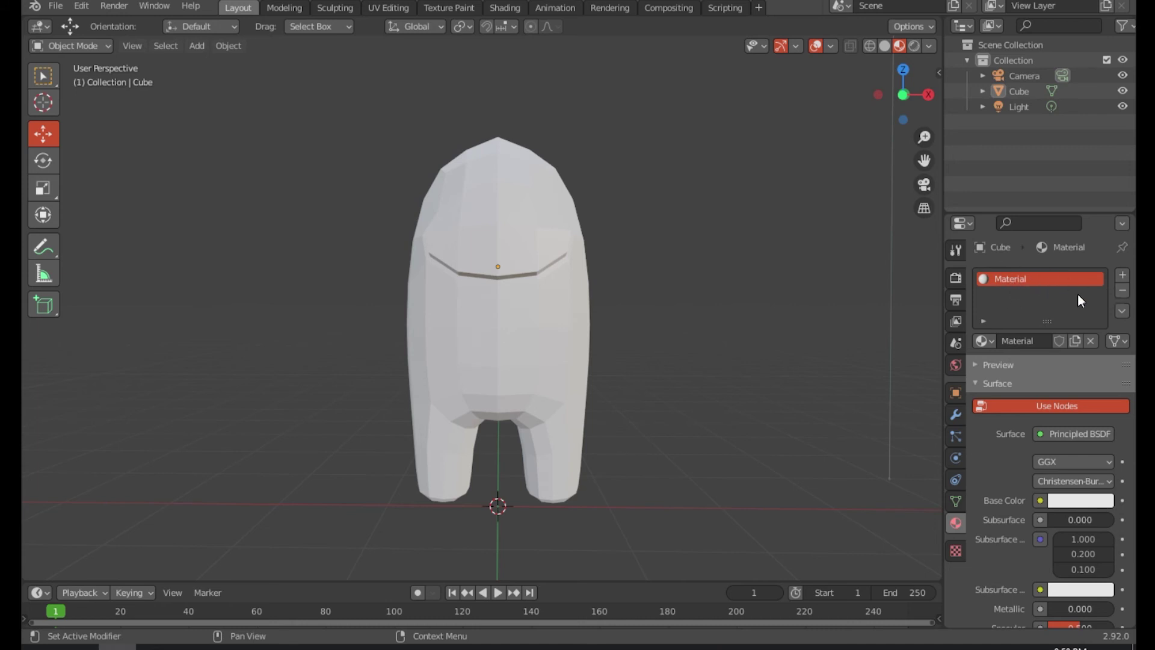
pyautogui.click(1121, 290)
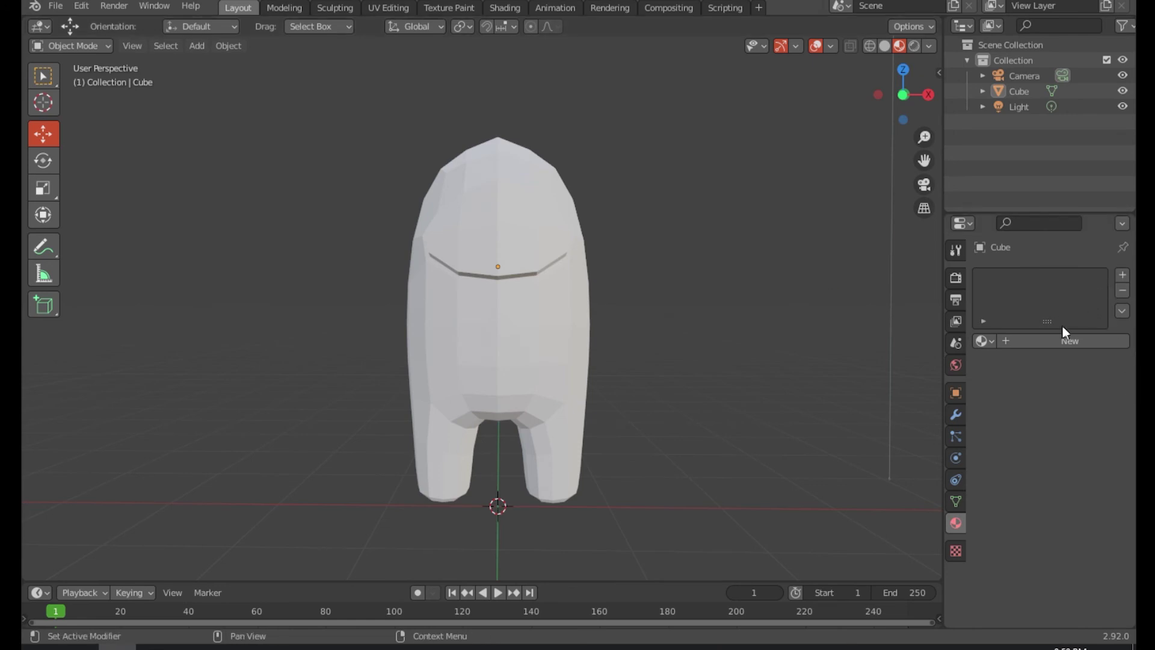
pyautogui.click(1060, 341)
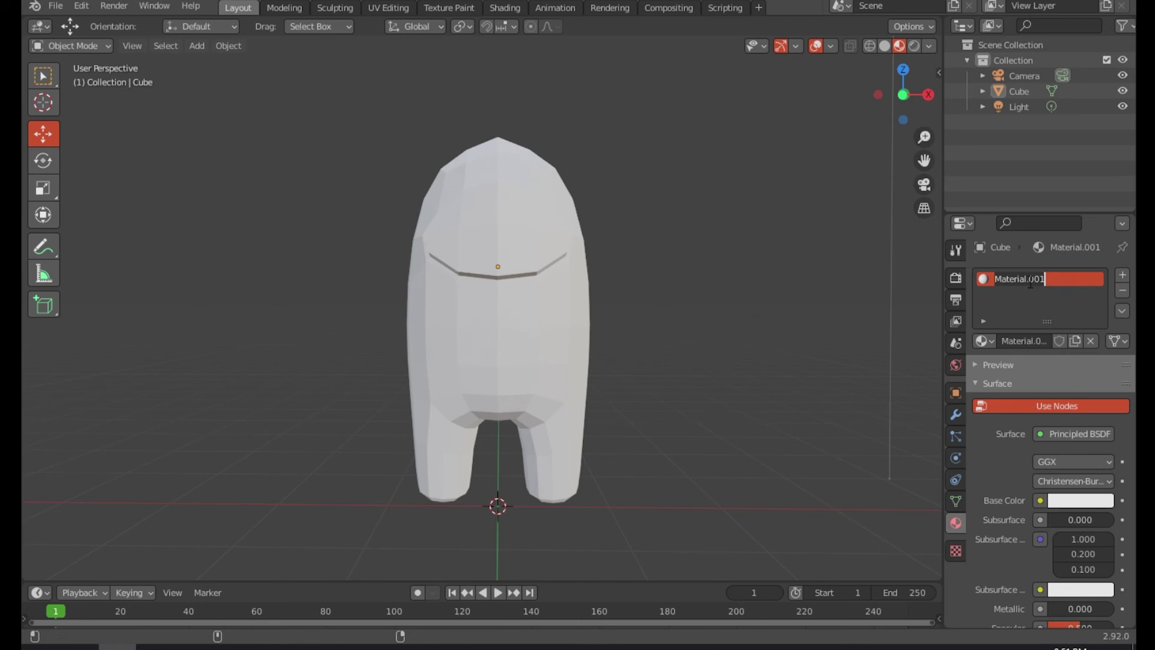
pyautogui.write('mERAH')
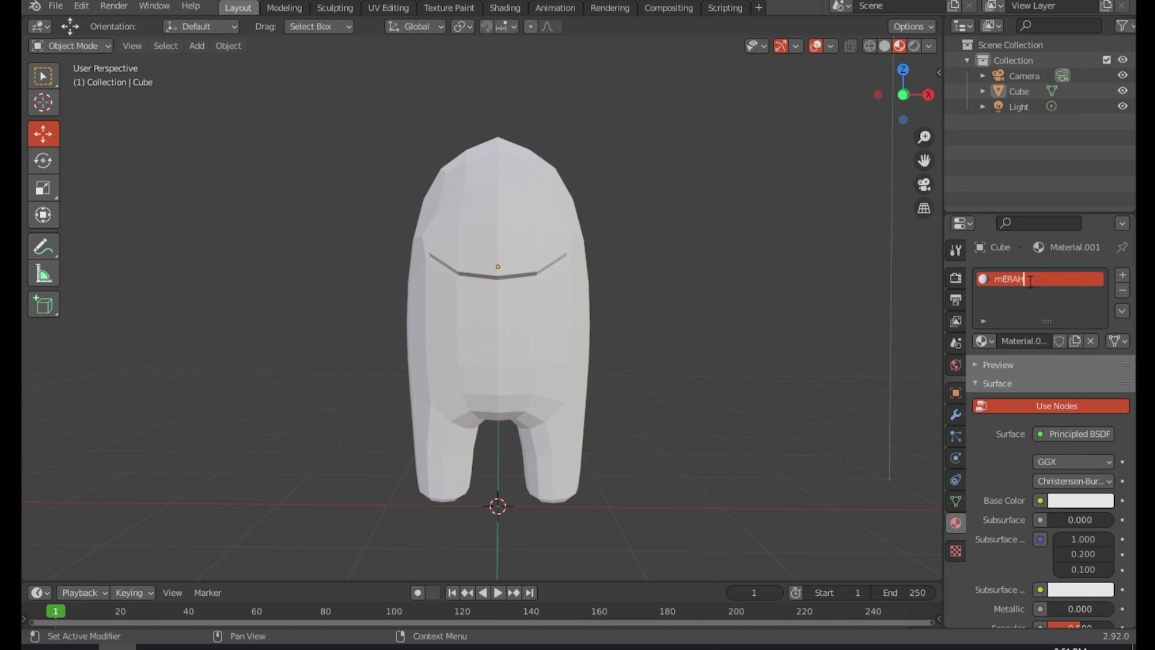
pyautogui.press('BackSpace')
pyautogui.press('BackSpace')
pyautogui.press('BackSpace')
pyautogui.press('BackSpace')
pyautogui.press('BackSpace')
pyautogui.write('Merah')
pyautogui.press('Return')
# Add a second material slot with a new material named Hitam.
pyautogui.click(1122, 275)
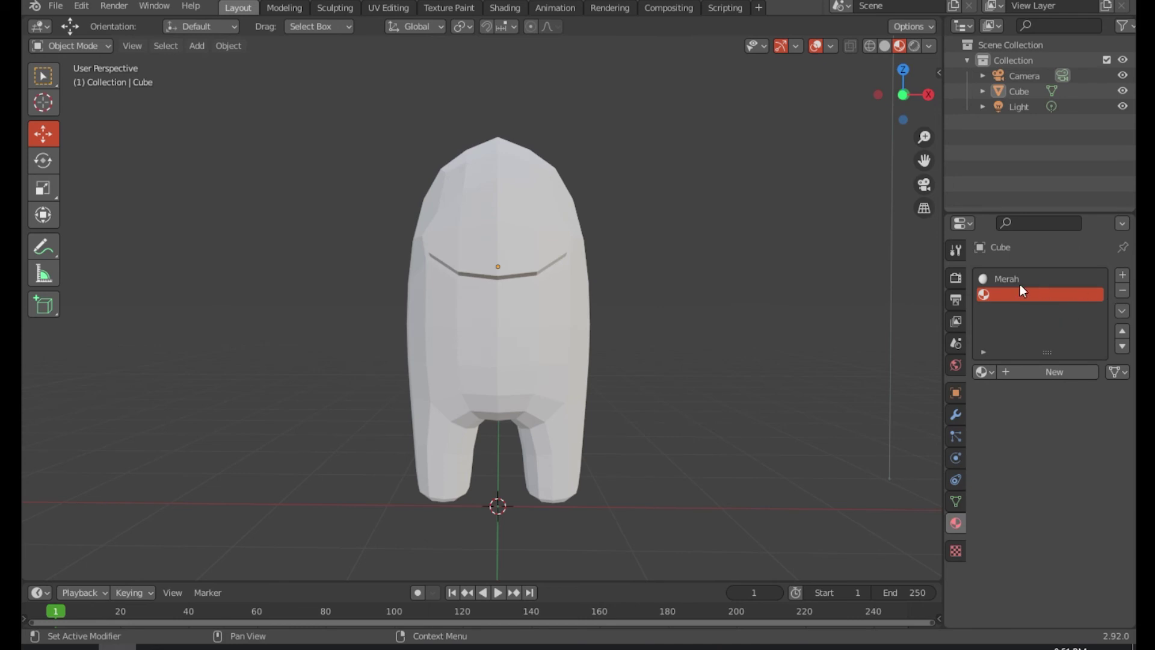
pyautogui.click(1022, 371)
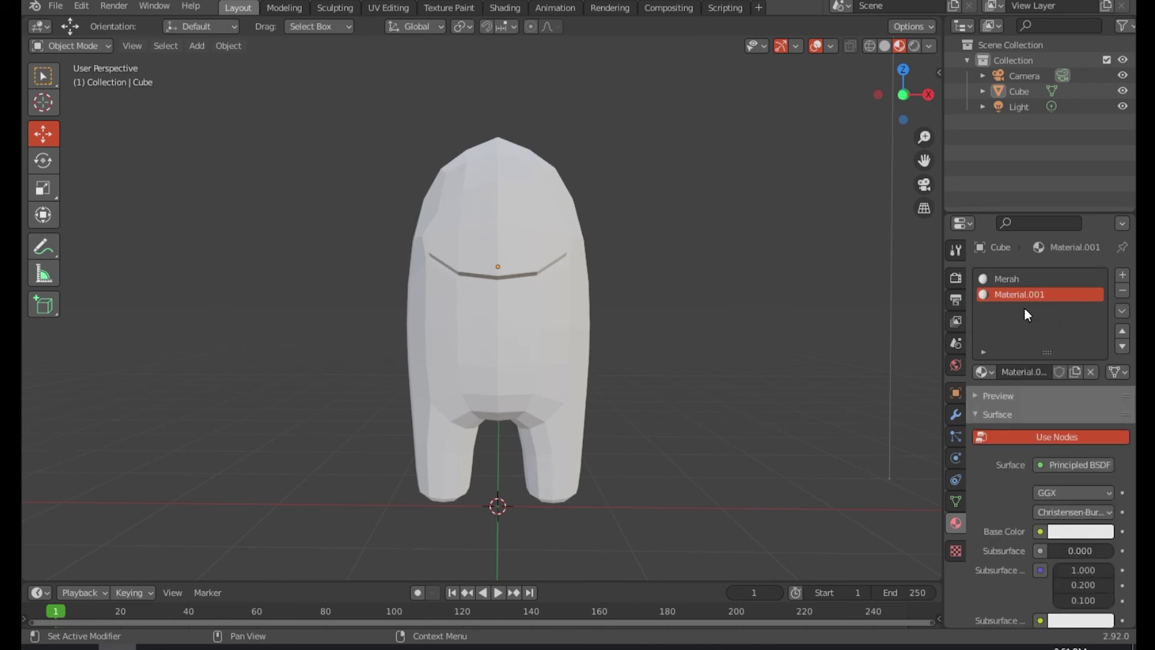
pyautogui.write('Hitam')
pyautogui.press('Return')
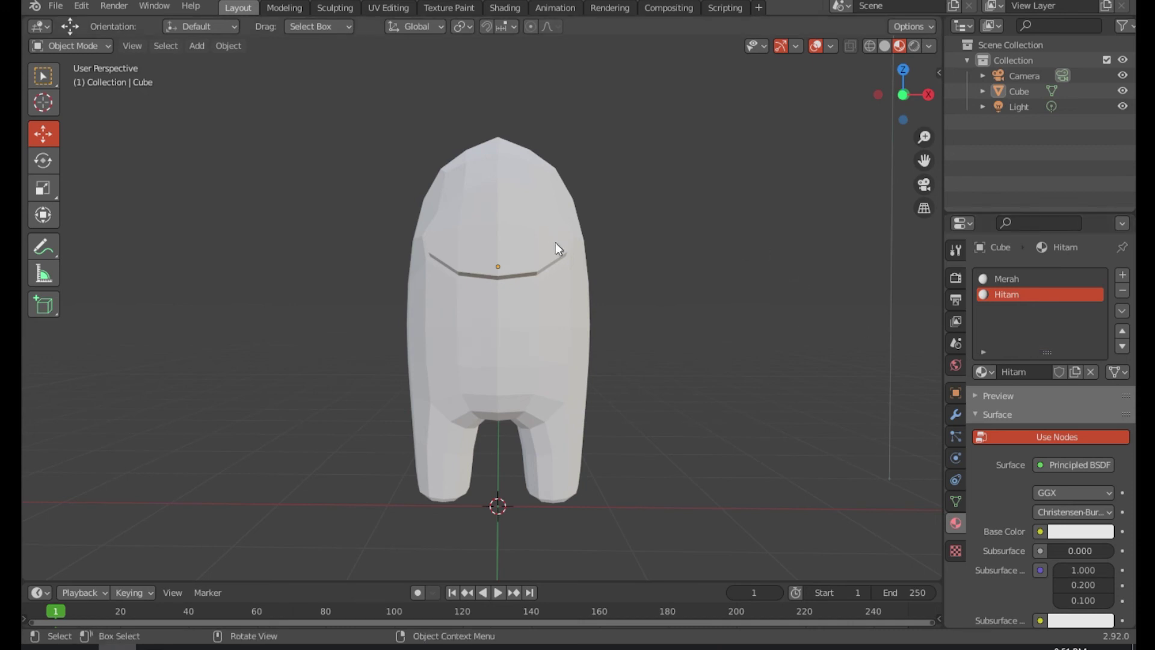
pyautogui.moveTo(482, 280); pyautogui.dragTo(371, 264, button='middle')
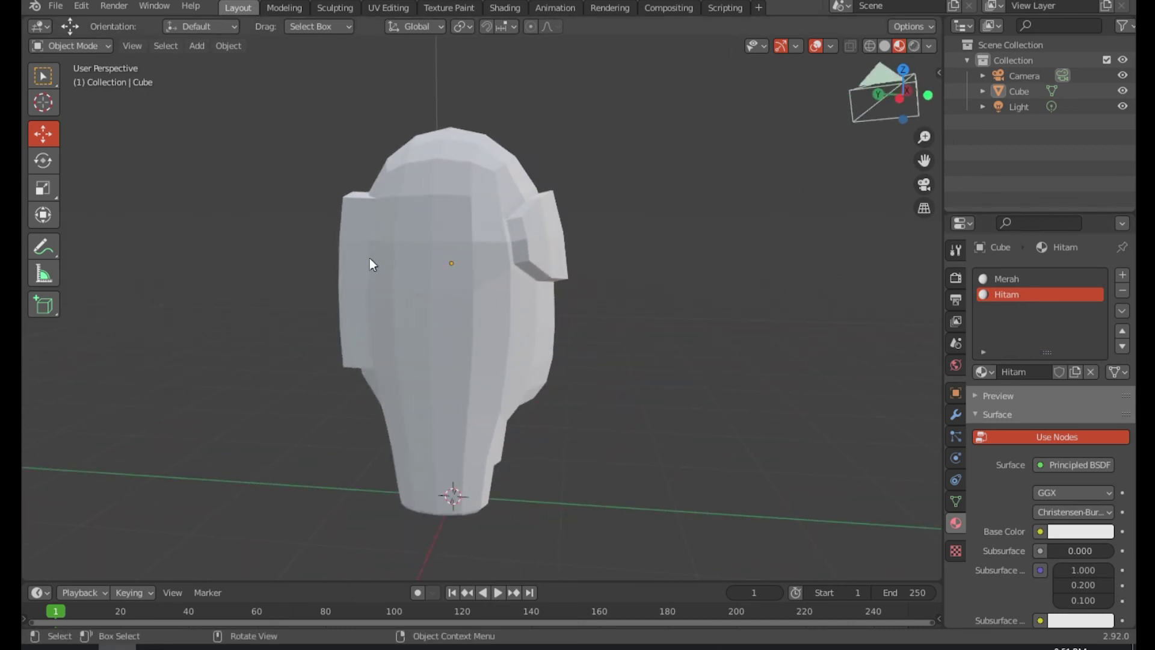
pyautogui.moveTo(557, 243); pyautogui.dragTo(447, 269, button='middle')
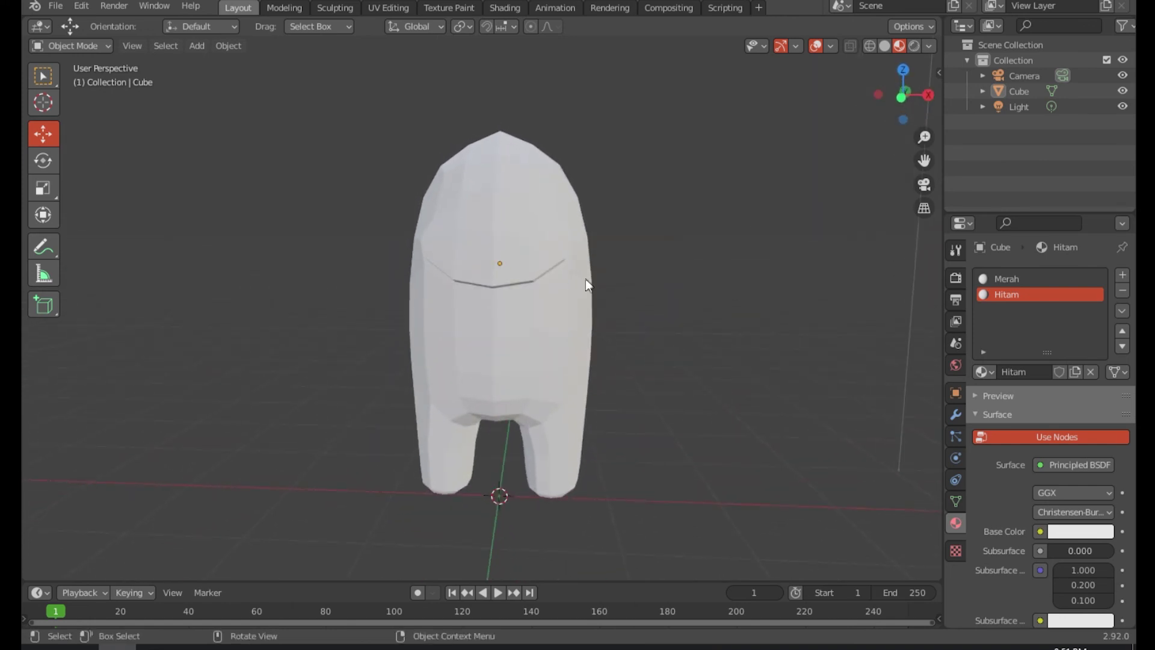
pyautogui.moveTo(586, 280); pyautogui.dragTo(451, 291, button='middle')
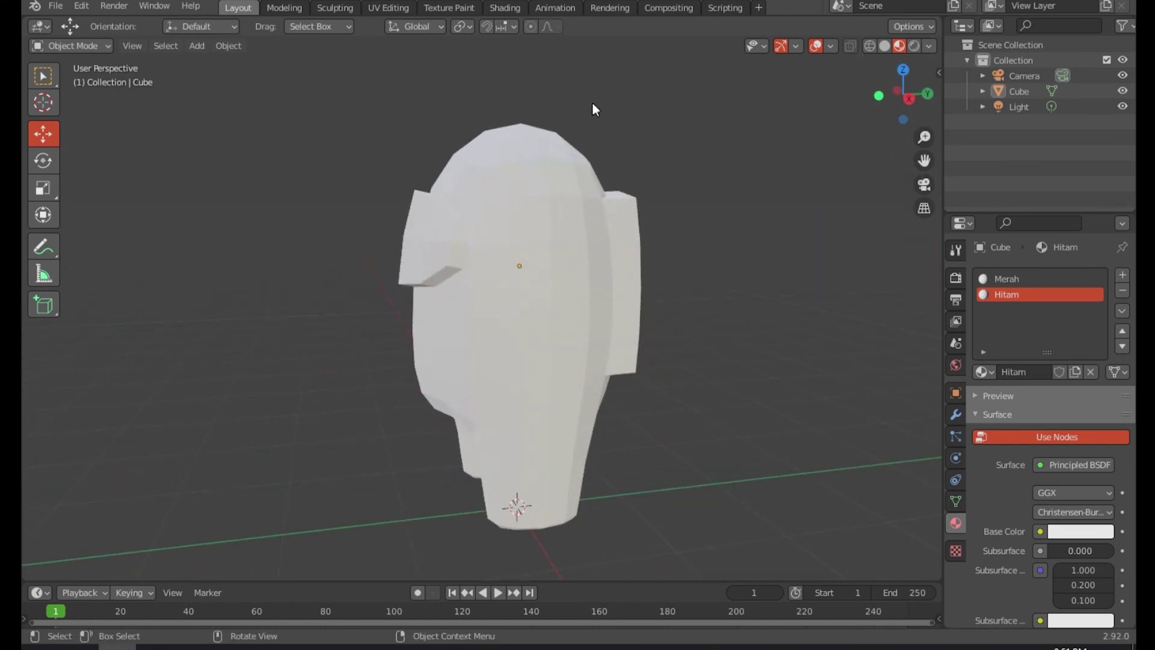
pyautogui.moveTo(463, 252); pyautogui.dragTo(554, 244, button='middle')
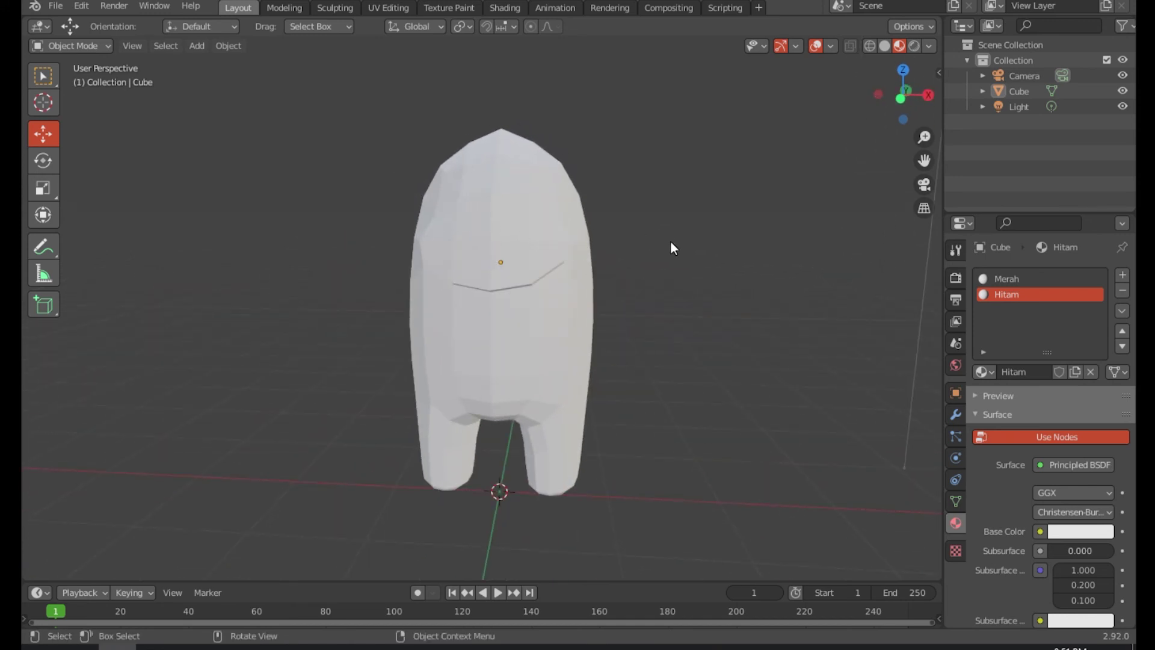
pyautogui.moveTo(580, 271)
pyautogui.mouseDown(button='middle')
pyautogui.moveTo(682, 279)
pyautogui.moveTo(536, 300)
pyautogui.moveTo(652, 308)
pyautogui.moveTo(726, 297)
pyautogui.moveTo(578, 293)
pyautogui.mouseUp(button='middle')
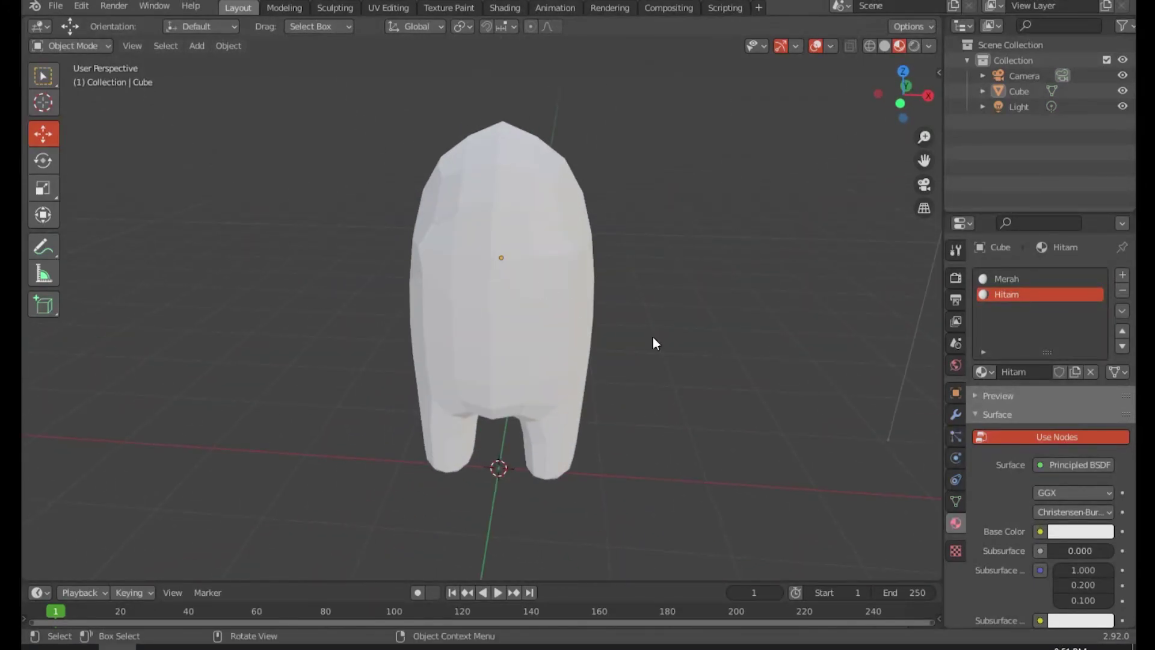
pyautogui.moveTo(652, 341); pyautogui.dragTo(752, 350, button='middle')
# Set the Merah material's base color to a strong red and check it around the whole character.
pyautogui.click(1011, 278)
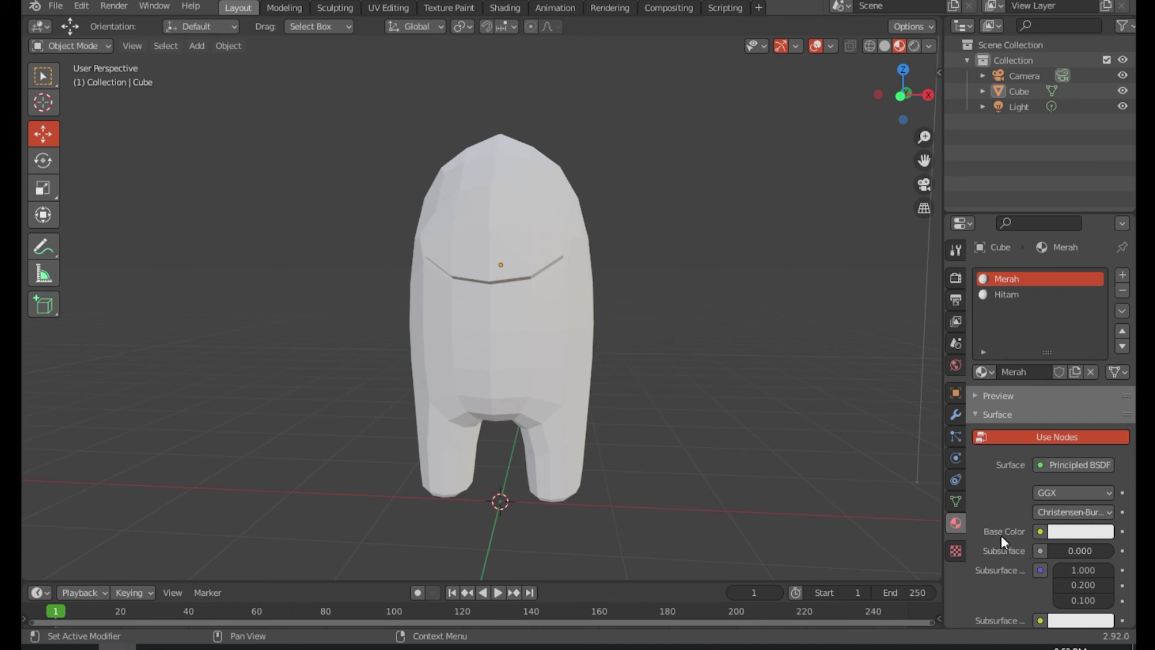
pyautogui.click(1071, 532)
pyautogui.moveTo(1045, 399); pyautogui.dragTo(1033, 411)
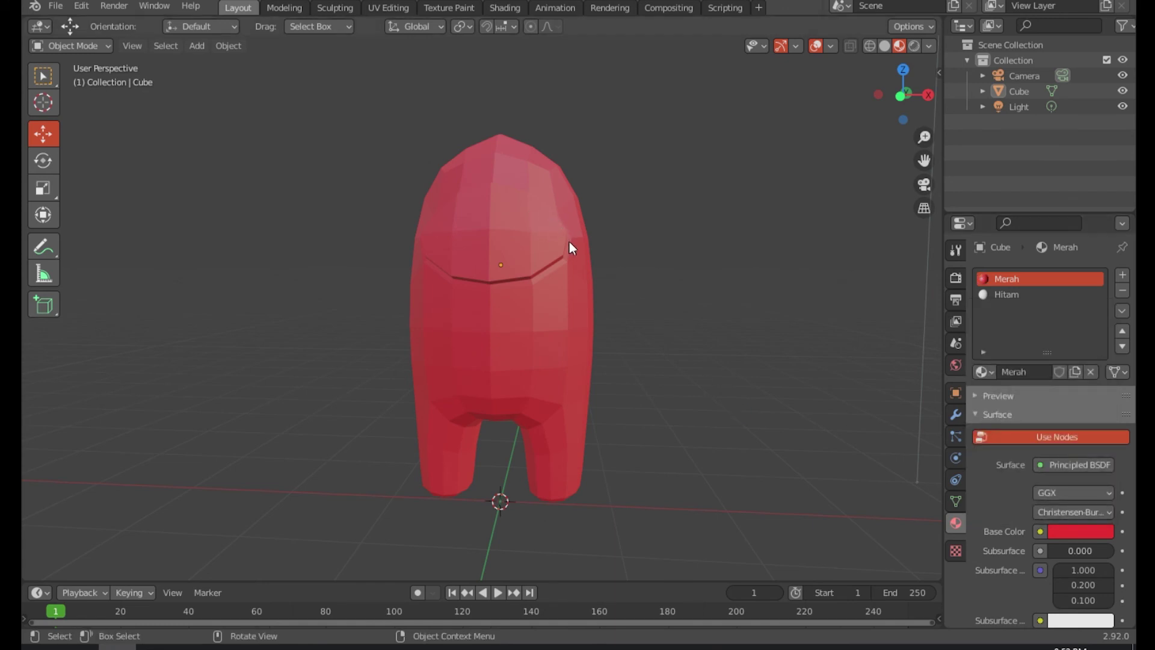
pyautogui.moveTo(730, 273); pyautogui.dragTo(503, 280, button='middle')
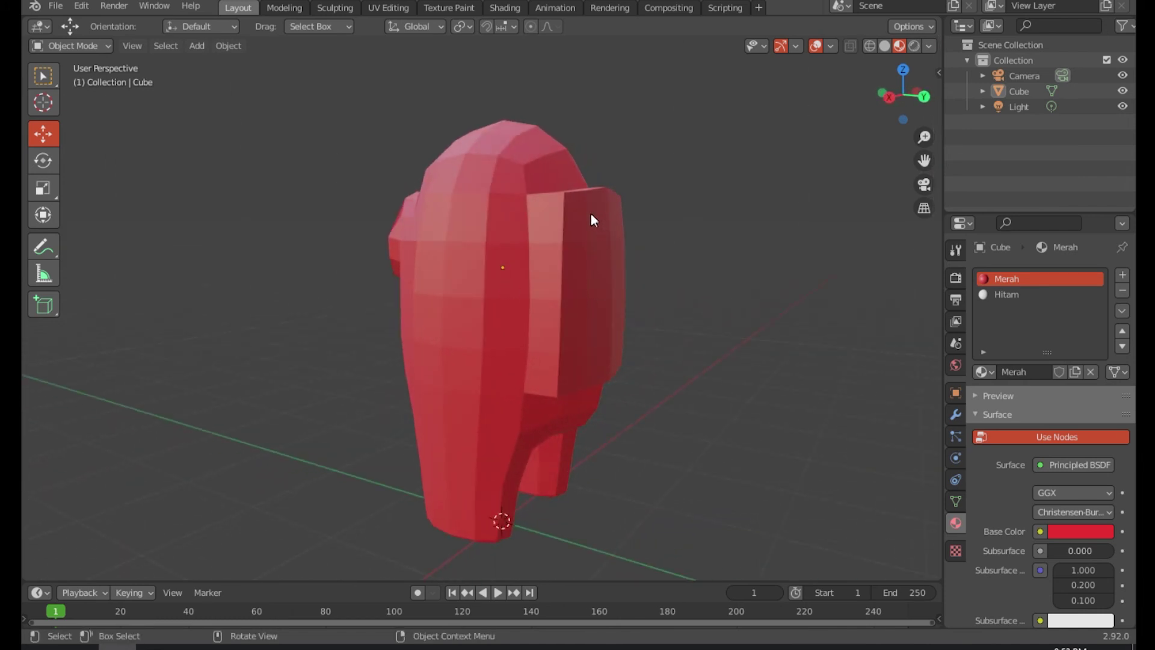
pyautogui.moveTo(541, 313); pyautogui.dragTo(465, 267, button='middle')
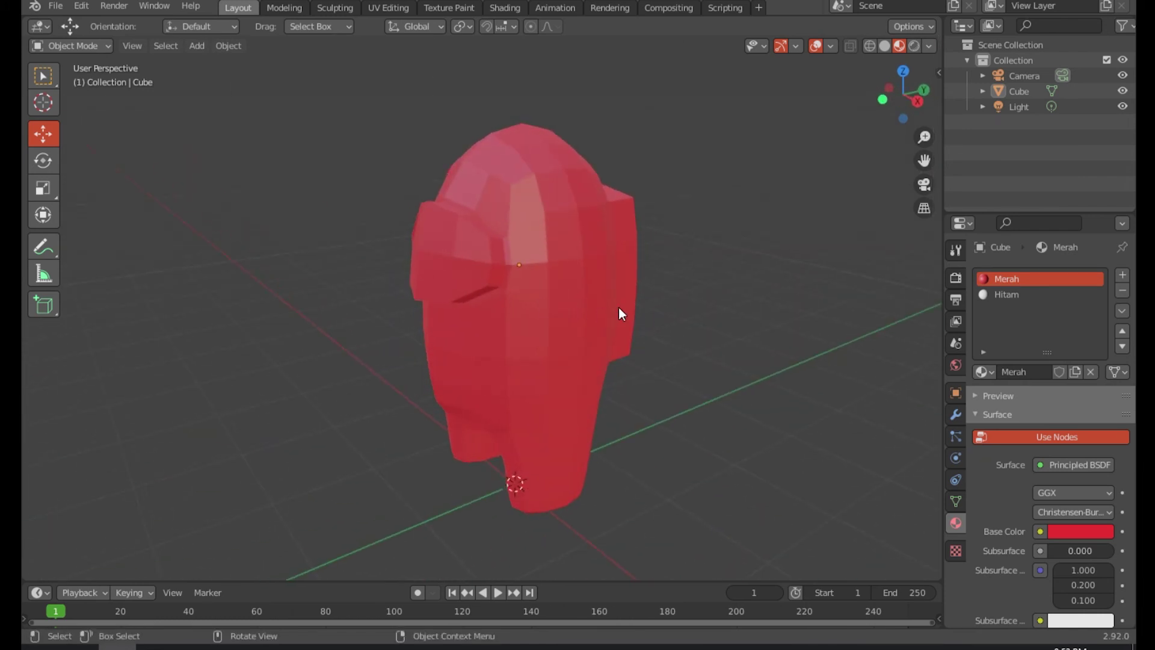
pyautogui.moveTo(618, 308); pyautogui.dragTo(680, 279, button='middle')
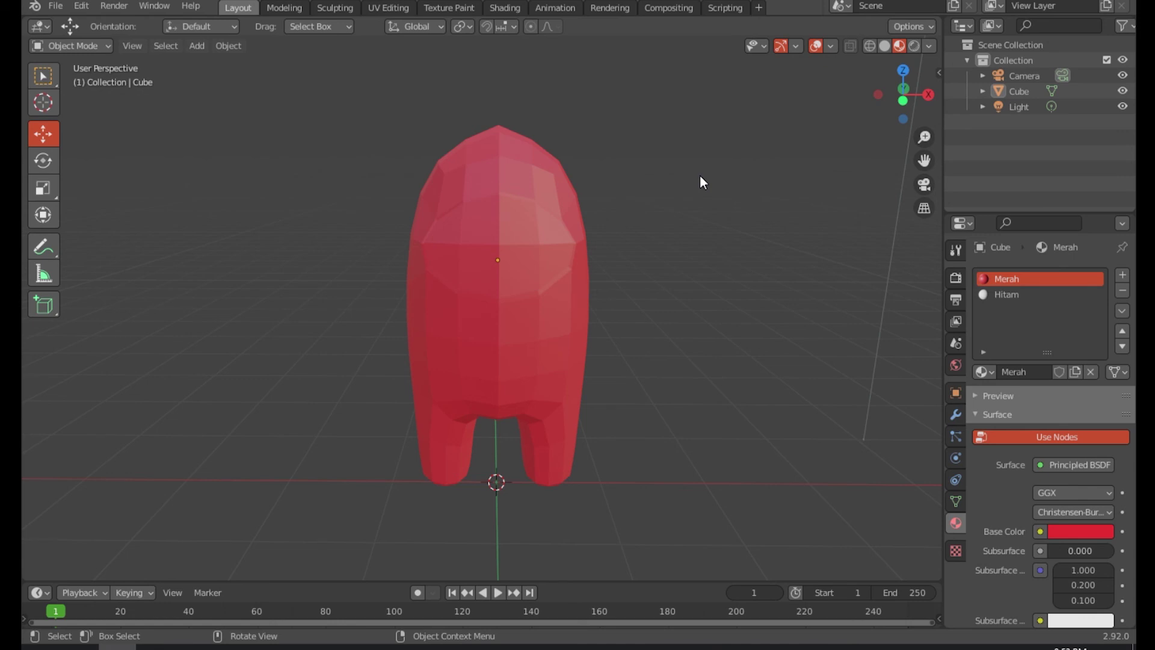
# Enter Edit Mode and set the Hitam material's base color to black.
pyautogui.press('Tab')
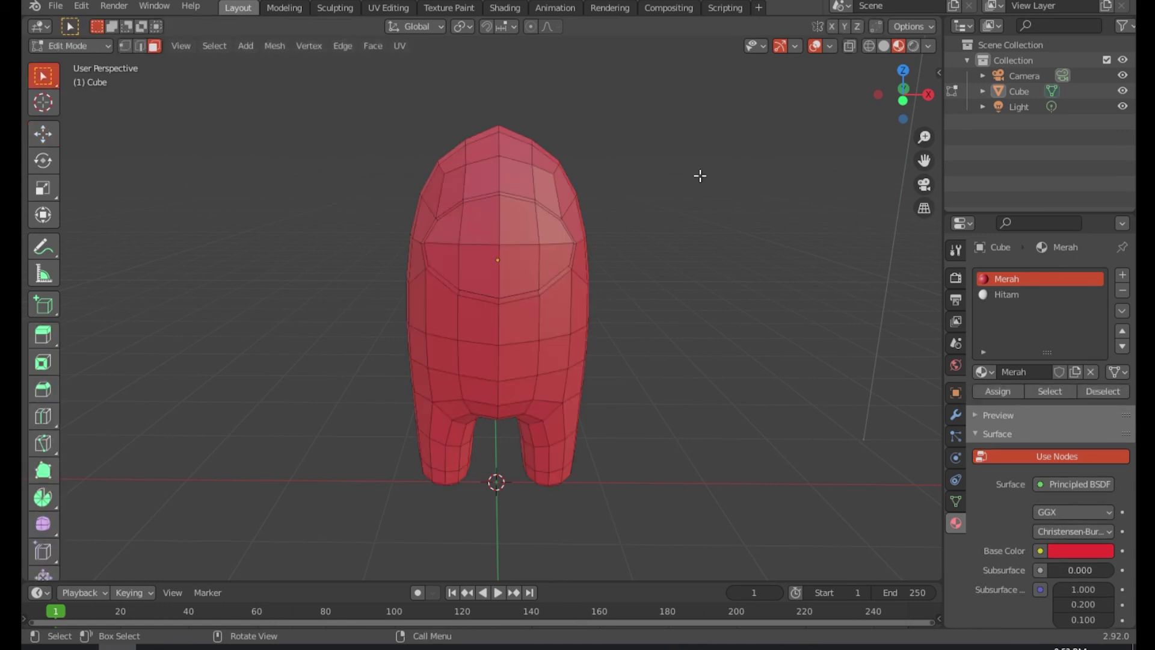
pyautogui.click(1001, 294)
pyautogui.click(1072, 551)
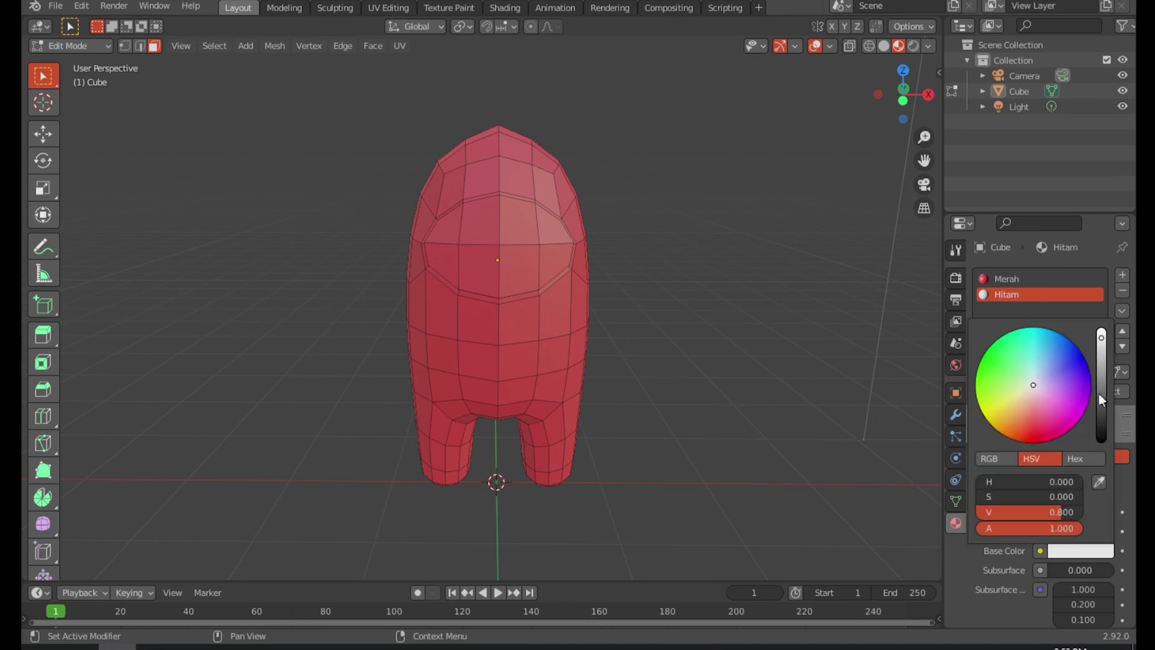
pyautogui.moveTo(1101, 400); pyautogui.dragTo(1101, 443)
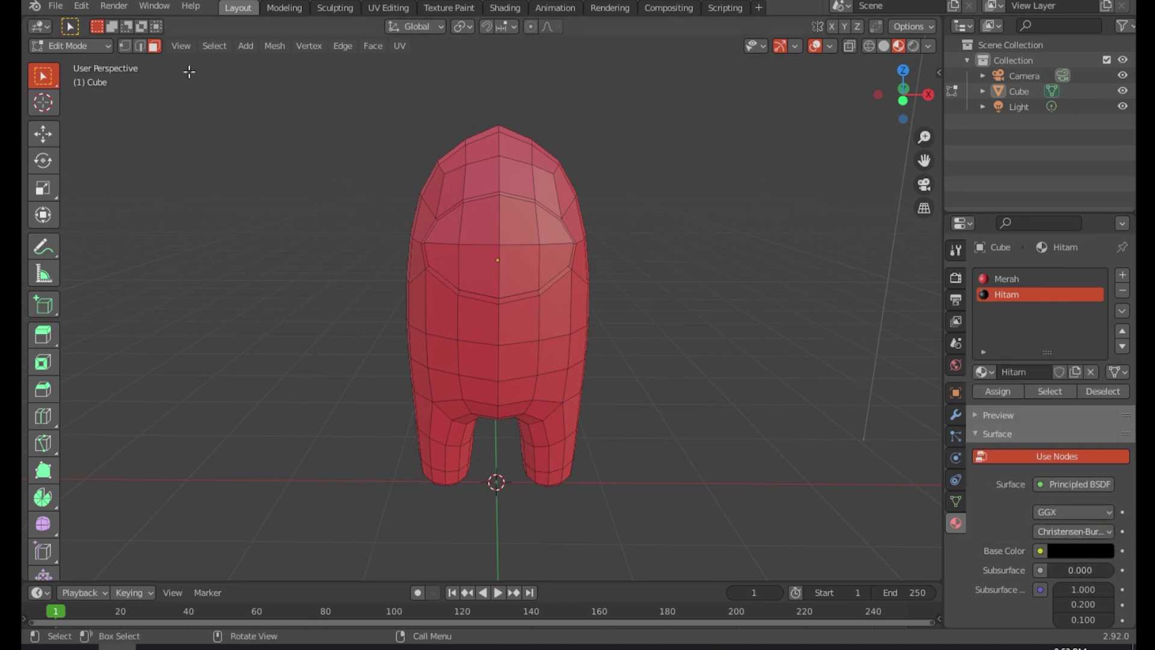
# Select the eight front faces of the visor and assign the Hitam material to them.
pyautogui.scroll(2, 490, 250)
pyautogui.click(428, 188)
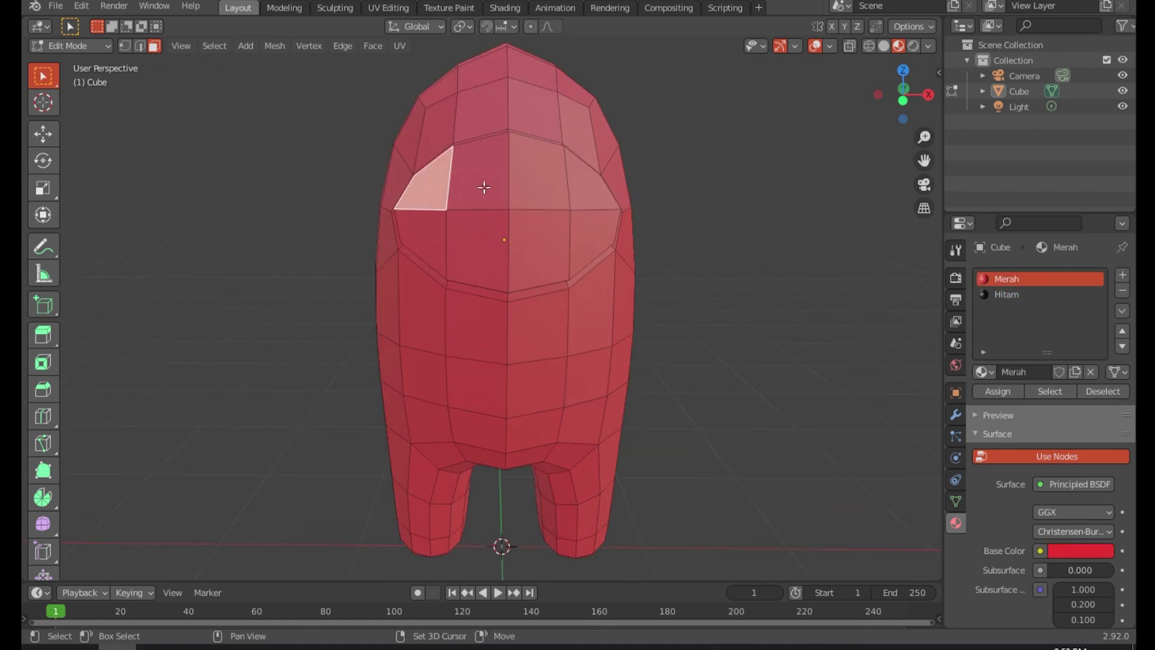
pyautogui.keyDown('shift'); pyautogui.click(484, 187); pyautogui.keyUp('shift')
pyautogui.keyDown('shift'); pyautogui.click(549, 187); pyautogui.keyUp('shift')
pyautogui.keyDown('shift'); pyautogui.click(585, 194); pyautogui.keyUp('shift')
pyautogui.keyDown('shift'); pyautogui.click(550, 242); pyautogui.keyUp('shift')
pyautogui.keyDown('shift'); pyautogui.click(477, 247); pyautogui.keyUp('shift')
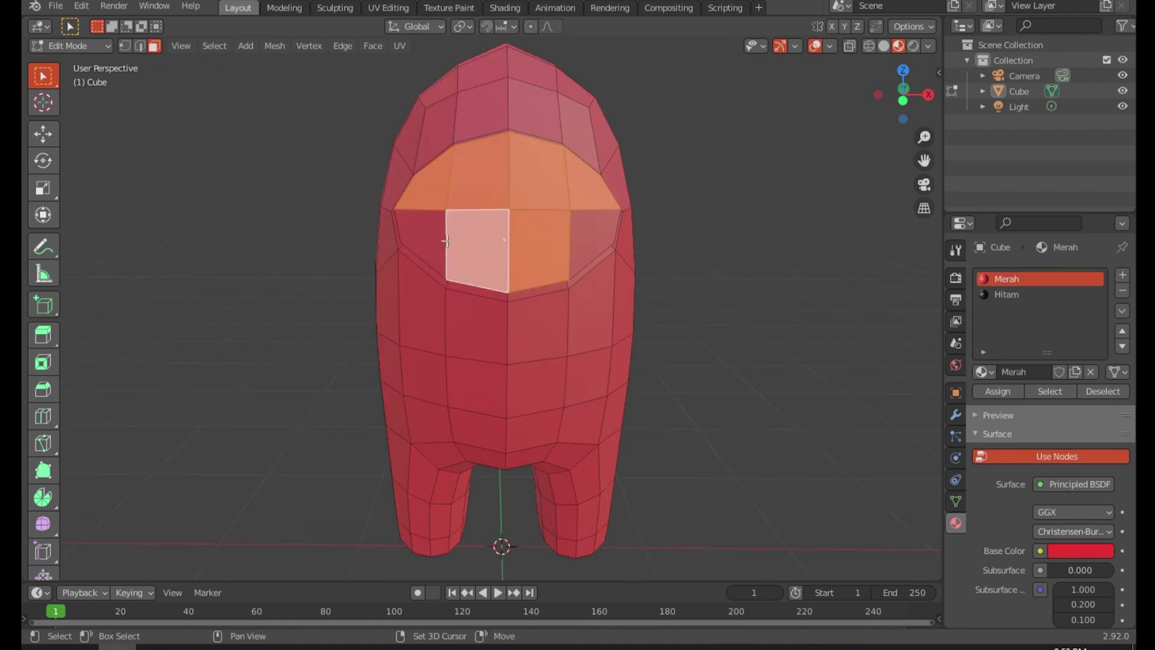
pyautogui.keyDown('shift'); pyautogui.click(432, 237); pyautogui.keyUp('shift')
pyautogui.keyDown('shift'); pyautogui.click(577, 244); pyautogui.keyUp('shift')
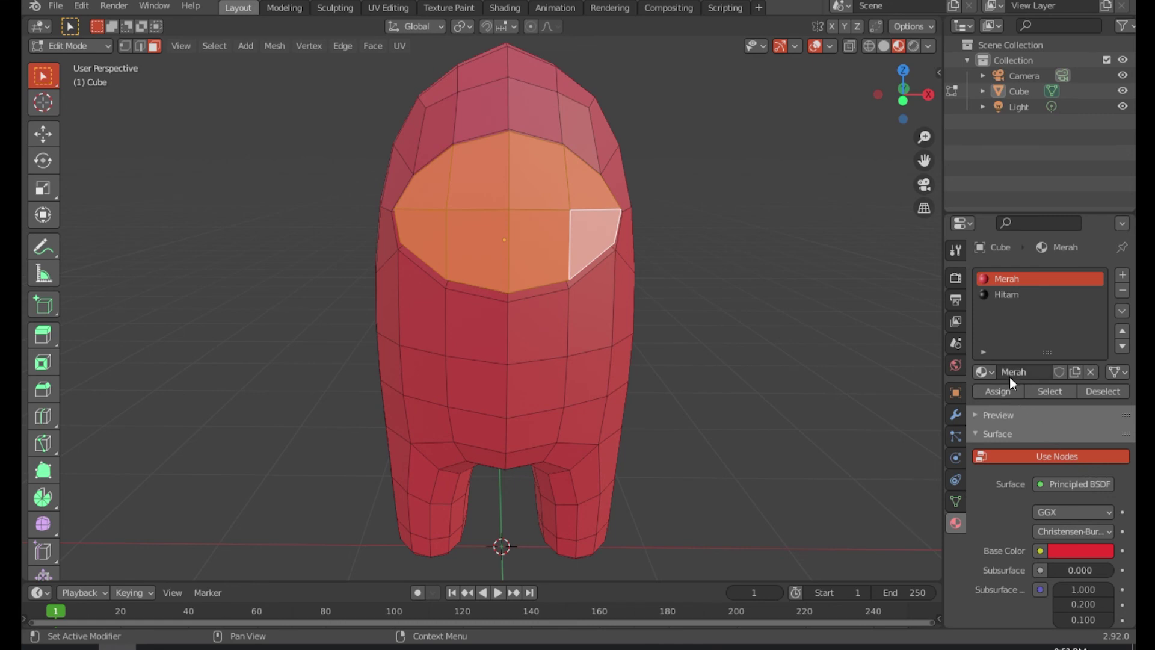
pyautogui.click(1010, 295)
pyautogui.click(1000, 391)
pyautogui.click(833, 374)
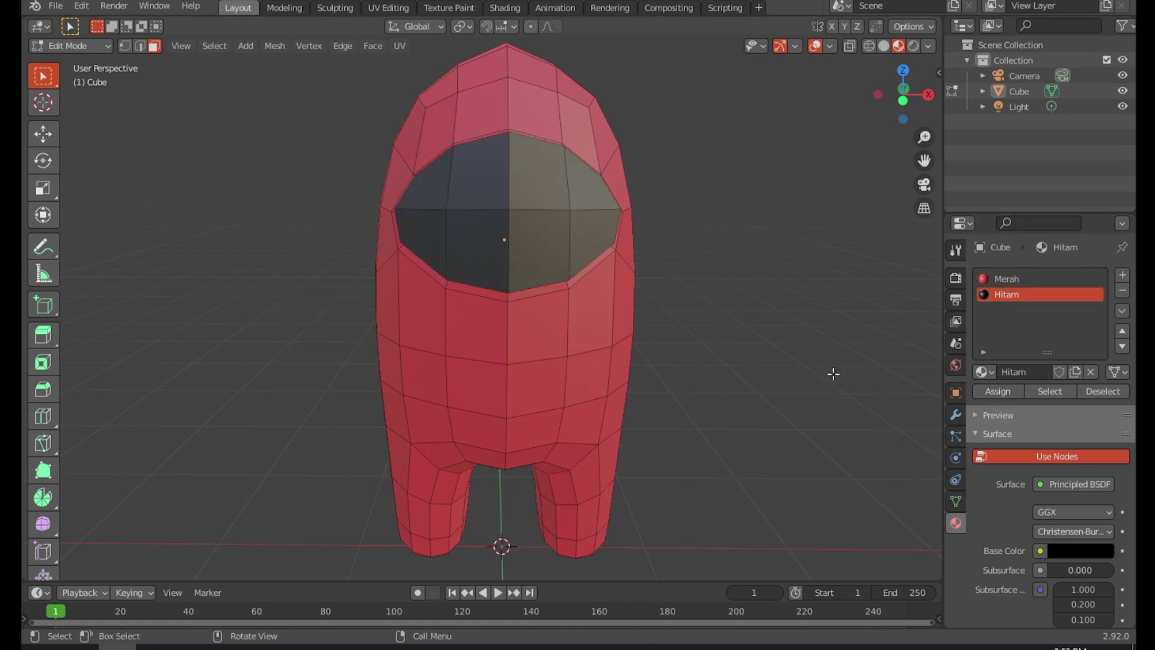
# Select the six rim faces along the visor's upper edge and assign the Hitam material to them.
pyautogui.moveTo(670, 296); pyautogui.dragTo(626, 376, button='middle')
pyautogui.click(409, 314)
pyautogui.keyDown('shift'); pyautogui.click(441, 302); pyautogui.keyUp('shift')
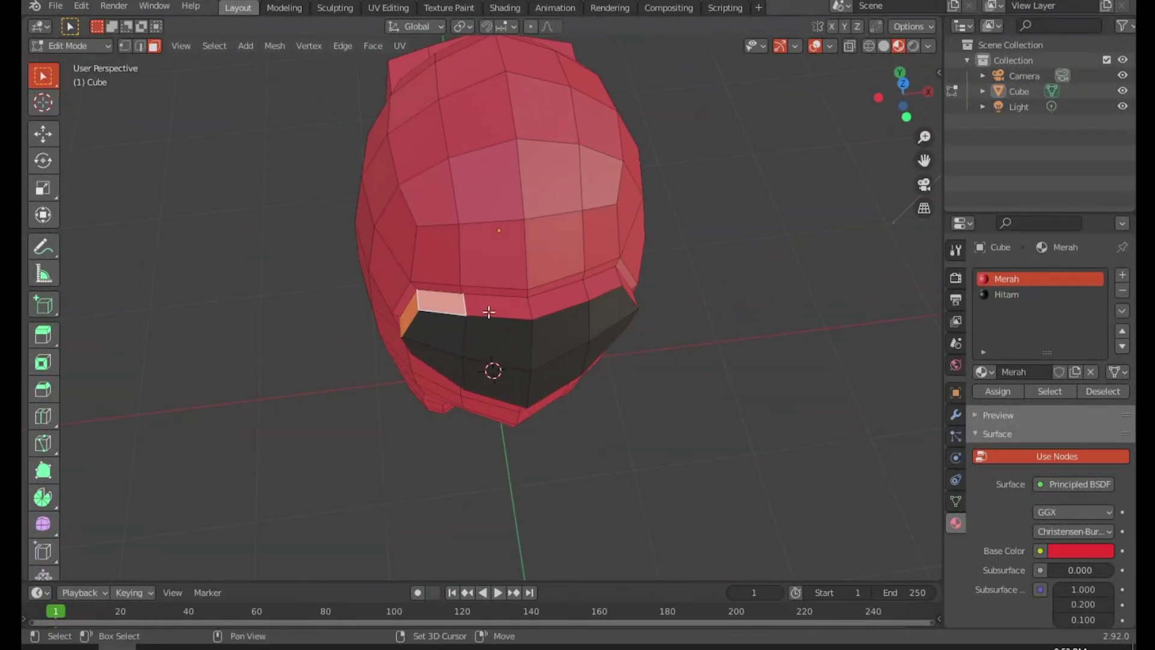
pyautogui.keyDown('shift'); pyautogui.click(488, 311); pyautogui.keyUp('shift')
pyautogui.keyDown('shift'); pyautogui.click(559, 301); pyautogui.keyUp('shift')
pyautogui.keyDown('shift'); pyautogui.click(603, 283); pyautogui.keyUp('shift')
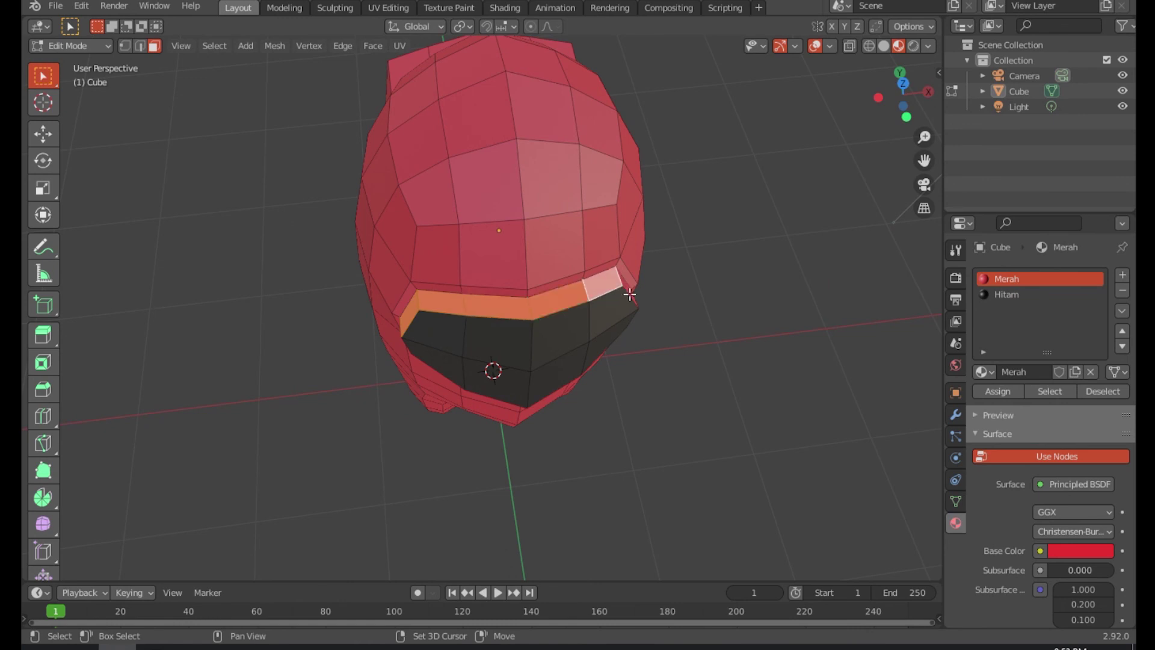
pyautogui.keyDown('shift'); pyautogui.click(630, 294); pyautogui.keyUp('shift')
pyautogui.click(1006, 294)
pyautogui.click(997, 391)
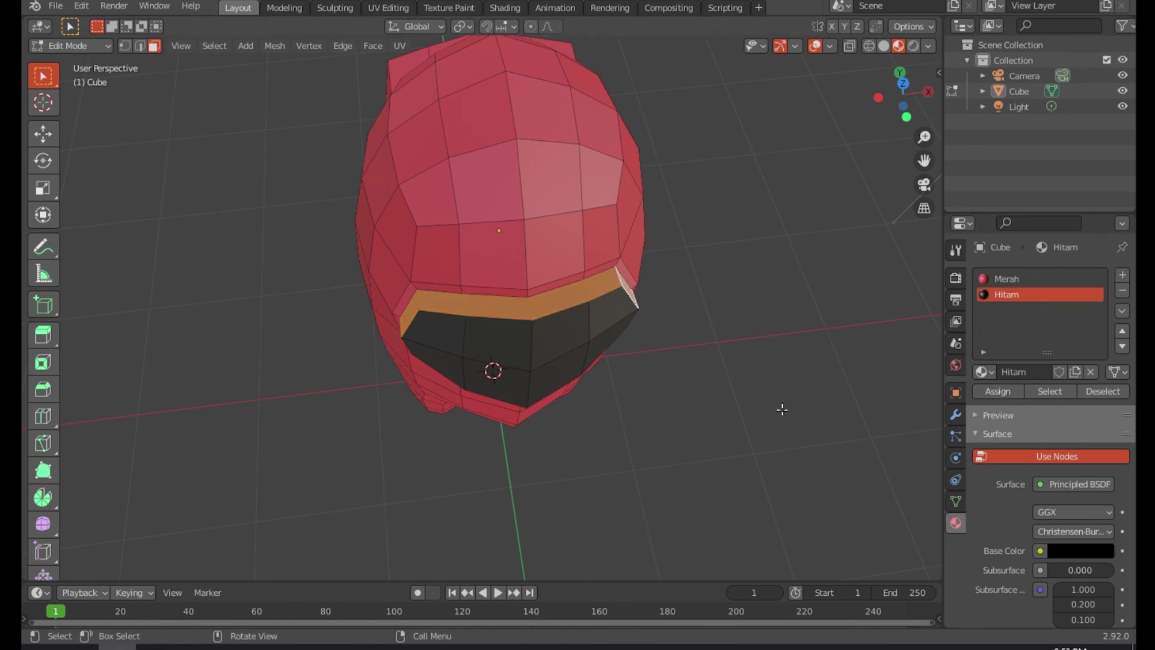
# Assign the Hitam material to the three rim faces along one half of the visor's lower edge.
pyautogui.moveTo(782, 409); pyautogui.dragTo(478, 244, button='middle')
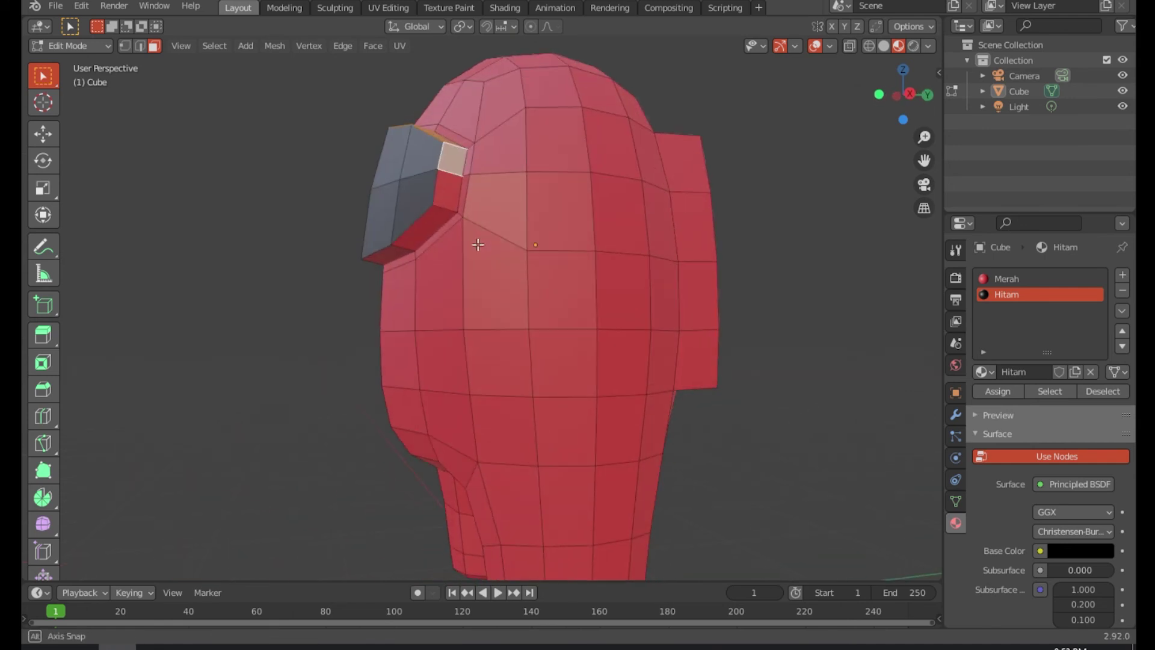
pyautogui.click(445, 193)
pyautogui.keyDown('shift'); pyautogui.click(424, 222); pyautogui.keyUp('shift')
pyautogui.keyDown('shift'); pyautogui.click(394, 260); pyautogui.keyUp('shift')
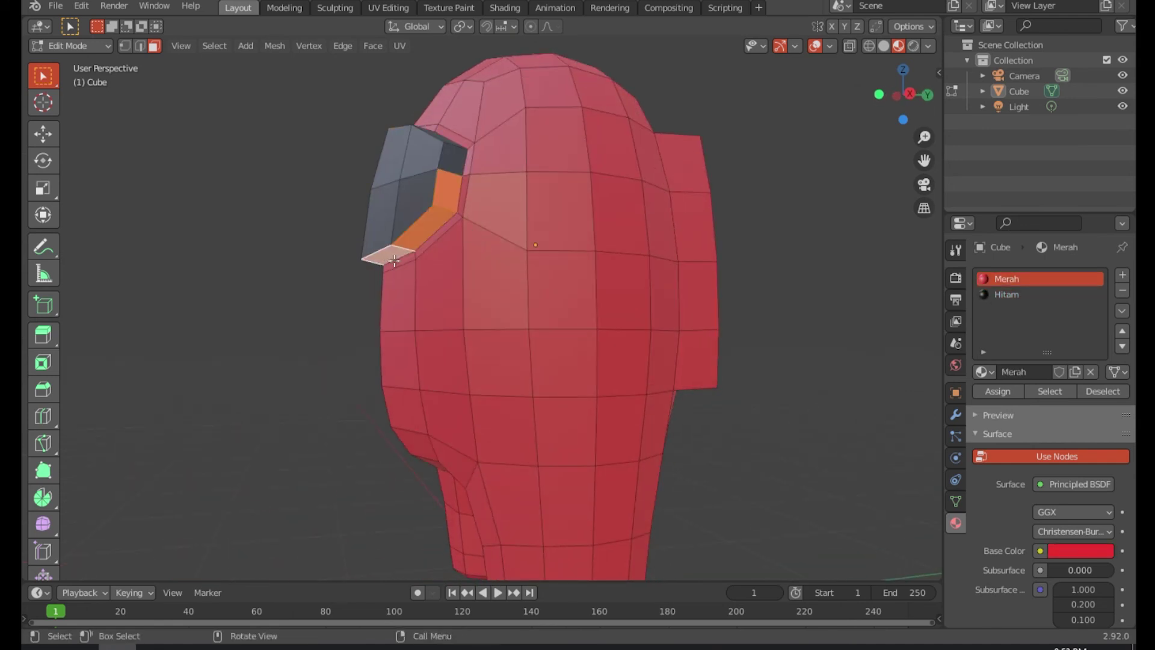
pyautogui.click(1006, 294)
pyautogui.click(997, 391)
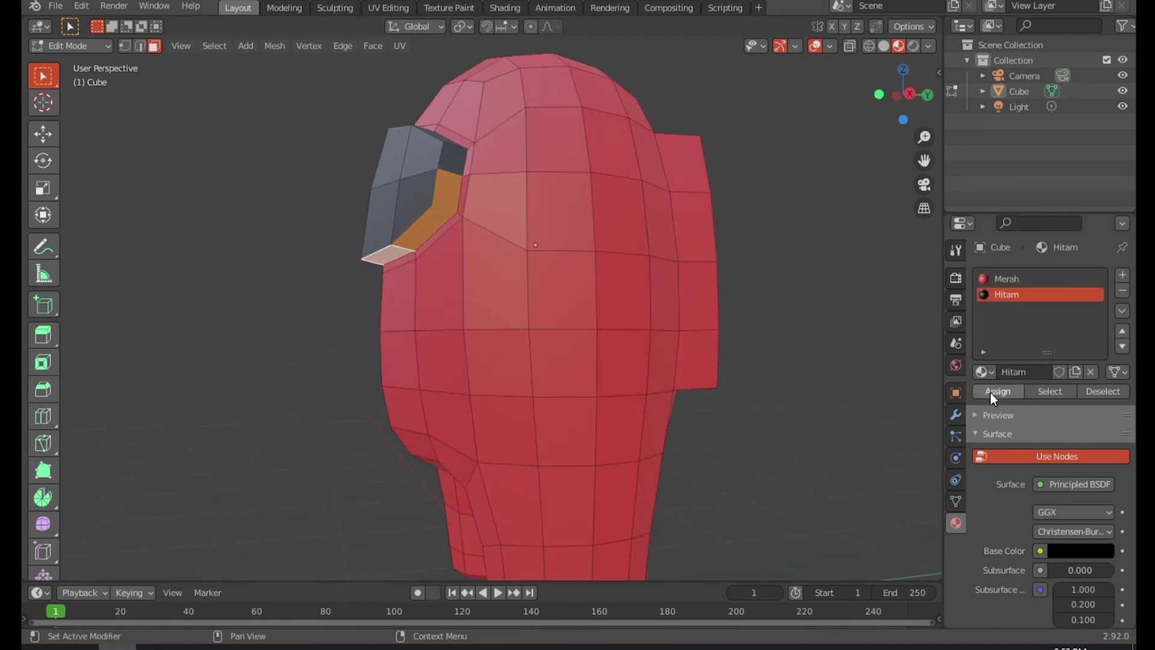
# Assign the Hitam material to the three rim faces along the remaining half of the visor's lower edge.
pyautogui.moveTo(674, 283); pyautogui.dragTo(792, 281, button='middle')
pyautogui.click(477, 191)
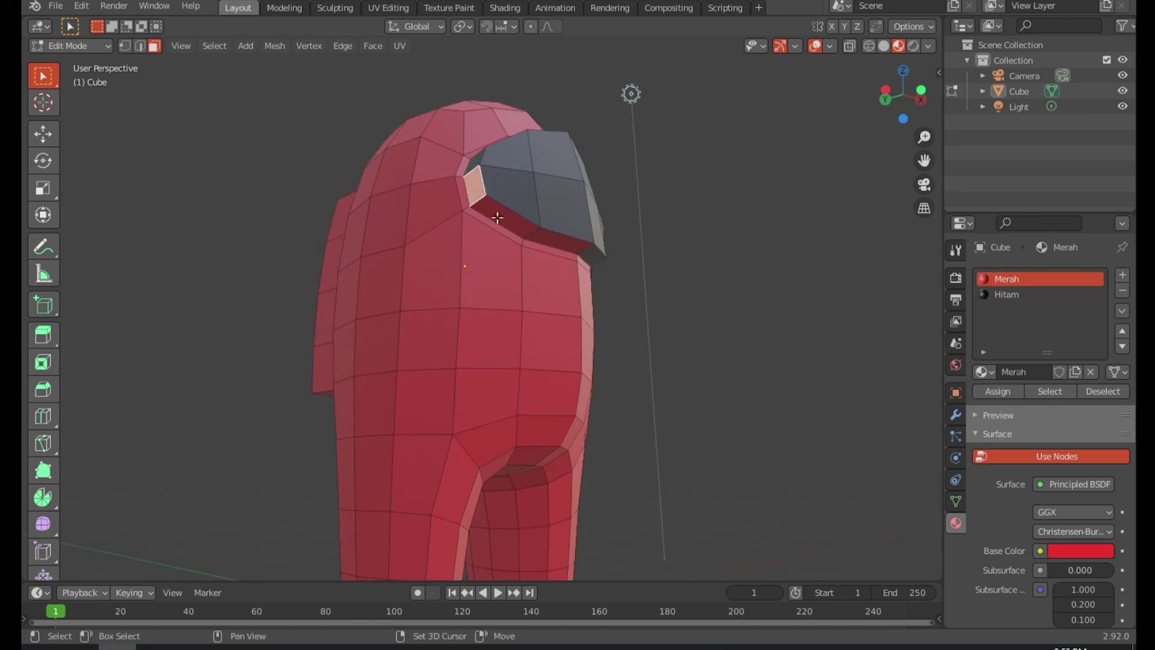
pyautogui.keyDown('shift'); pyautogui.click(509, 220); pyautogui.keyUp('shift')
pyautogui.keyDown('shift'); pyautogui.click(564, 244); pyautogui.keyUp('shift')
pyautogui.click(1006, 295)
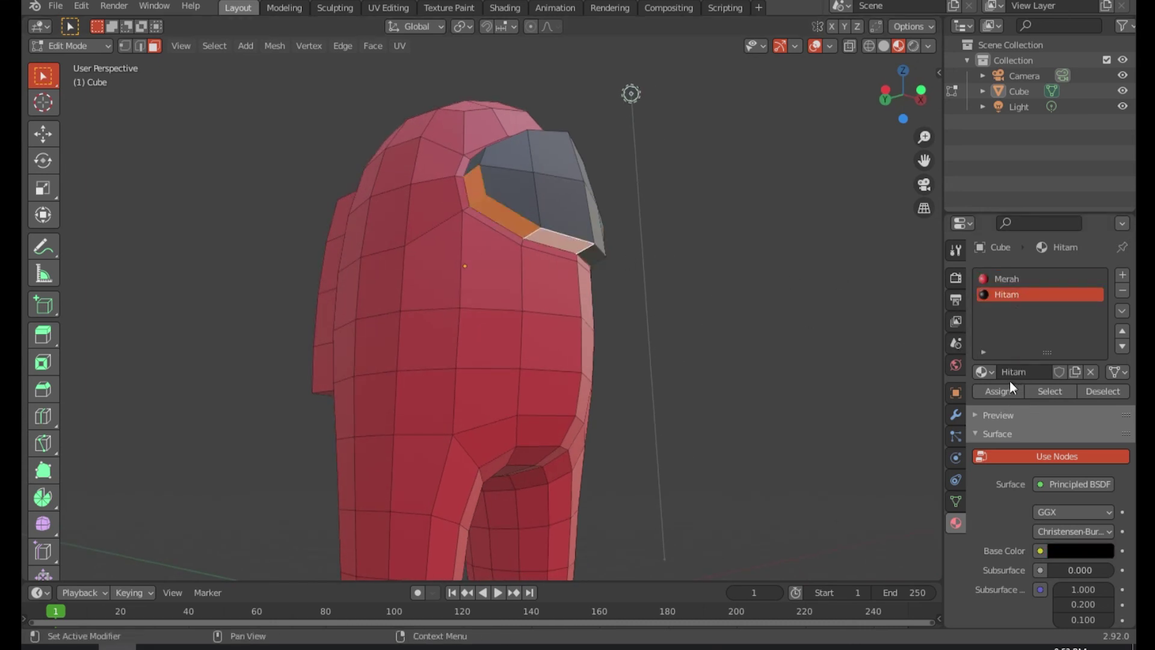
pyautogui.click(997, 391)
pyautogui.click(670, 273)
# Select all sixteen rear faces of the backpack and assign the Hitam material to them.
pyautogui.moveTo(670, 273); pyautogui.dragTo(559, 276, button='middle')
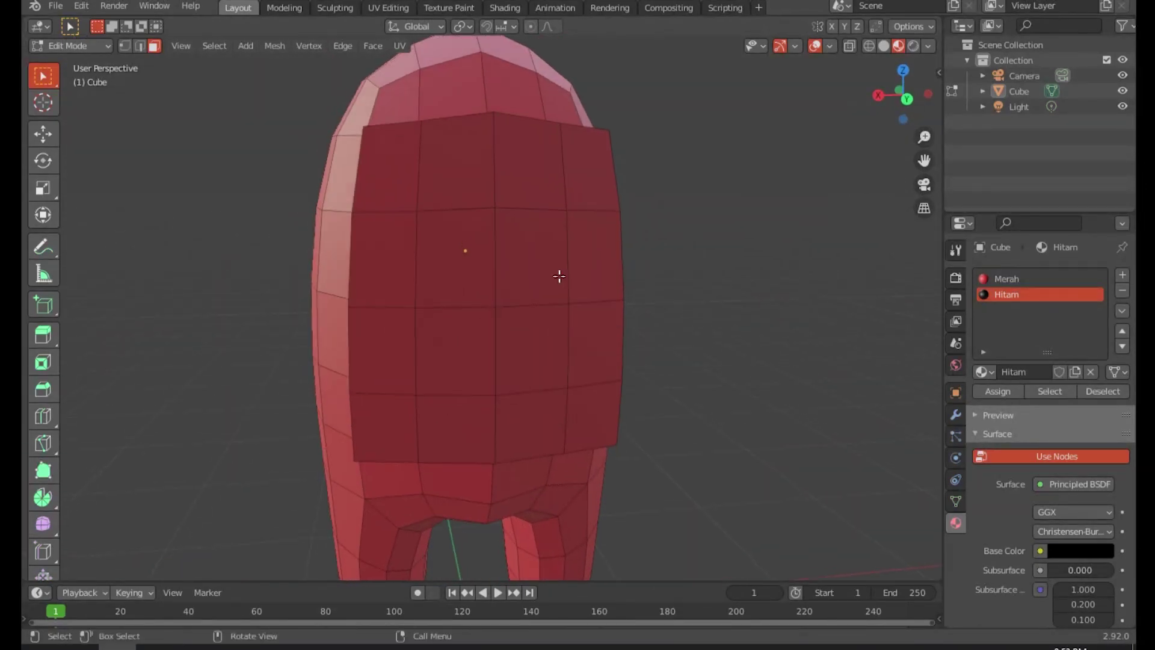
pyautogui.moveTo(395, 161); pyautogui.dragTo(594, 424)
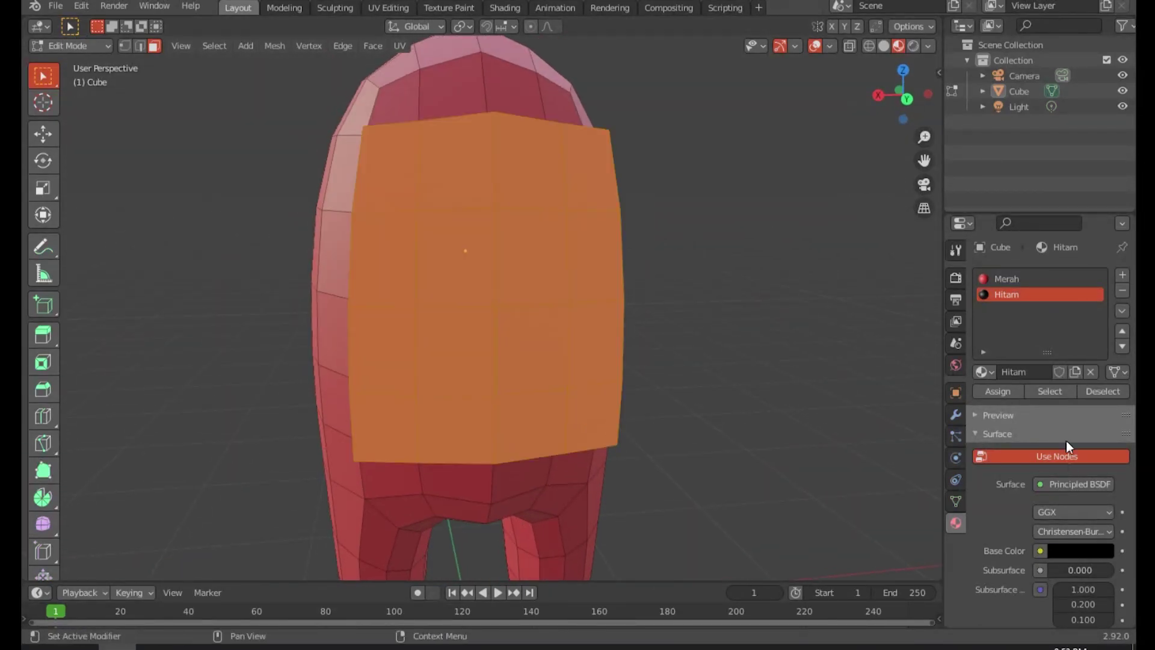
pyautogui.click(998, 392)
pyautogui.hotkey('alt', 'a')
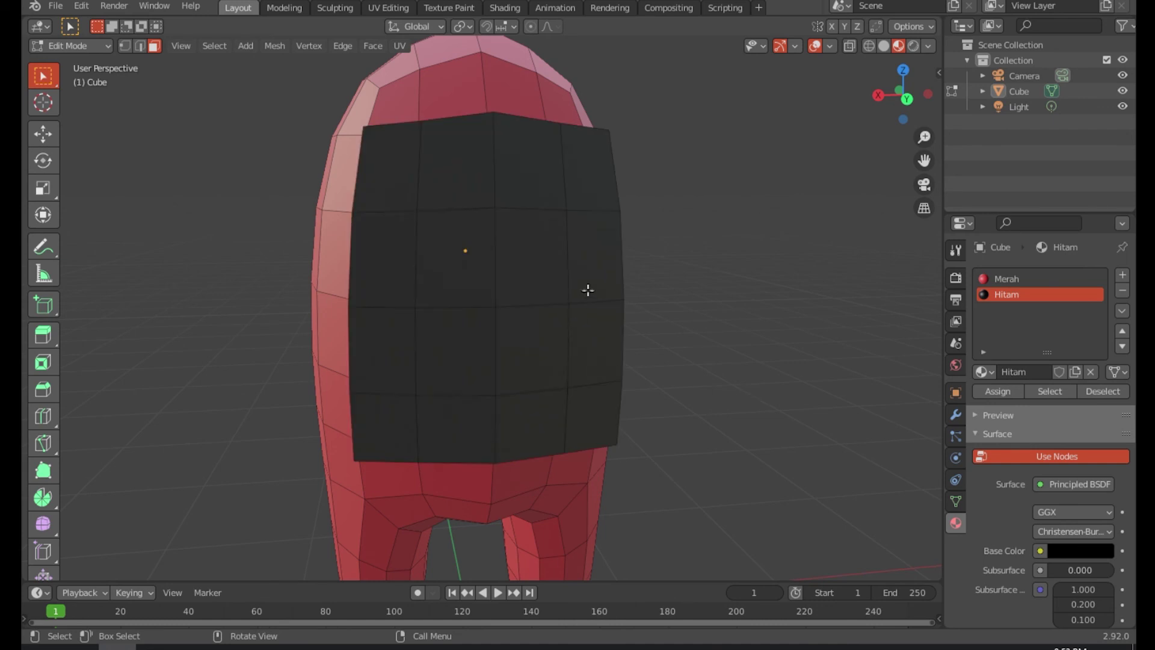
# Select the four top faces of the backpack and assign the Hitam material to them.
pyautogui.moveTo(588, 288); pyautogui.dragTo(466, 323, button='middle')
pyautogui.click(402, 294)
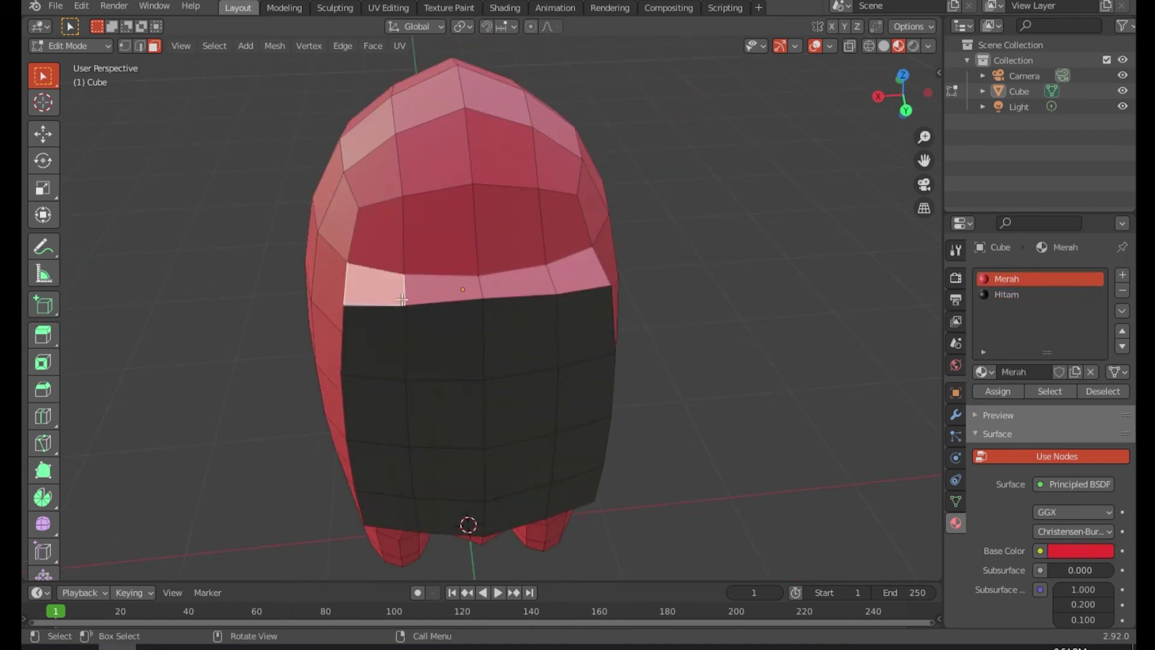
pyautogui.keyDown('shift'); pyautogui.click(455, 298); pyautogui.keyUp('shift')
pyautogui.keyDown('shift'); pyautogui.click(529, 294); pyautogui.keyUp('shift')
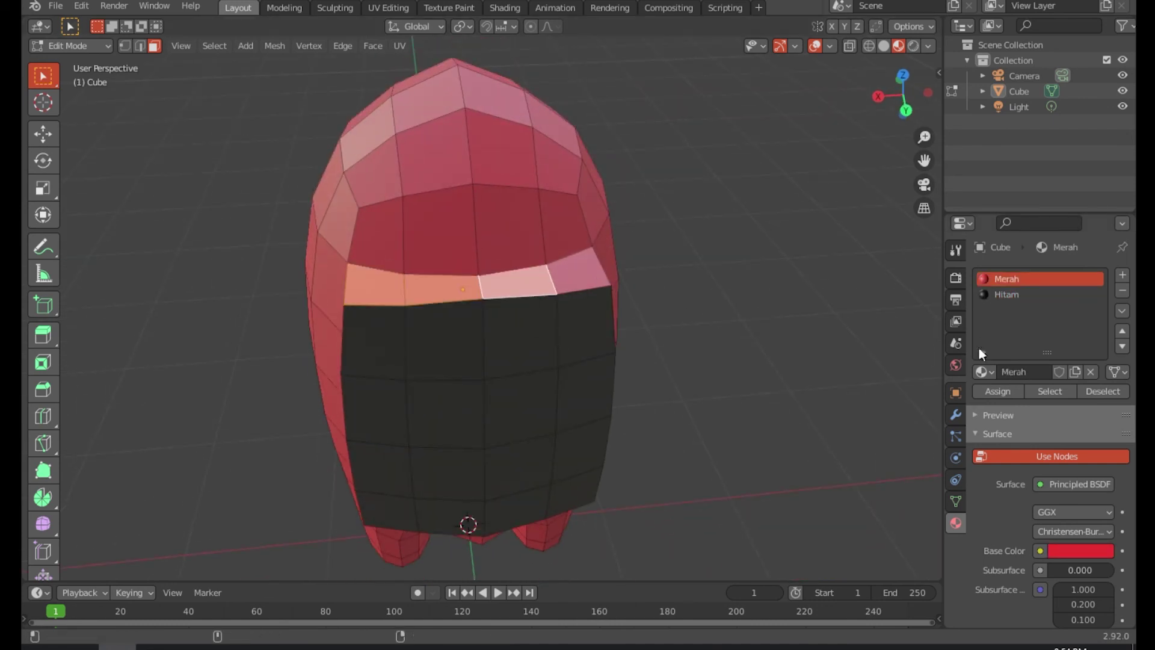
pyautogui.keyDown('shift'); pyautogui.click(566, 289); pyautogui.keyUp('shift')
pyautogui.click(1006, 294)
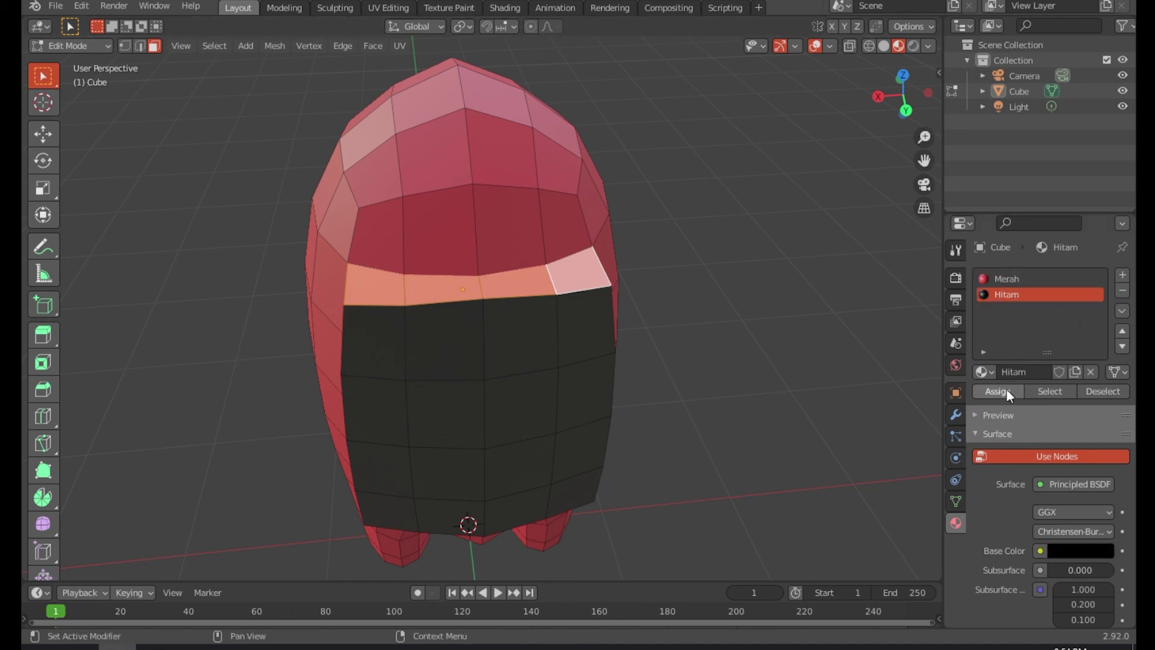
pyautogui.click(998, 391)
pyautogui.hotkey('alt', 'a')
# Select the four faces on one side of the backpack and assign the Hitam material to them.
pyautogui.moveTo(673, 400); pyautogui.dragTo(549, 400, button='middle')
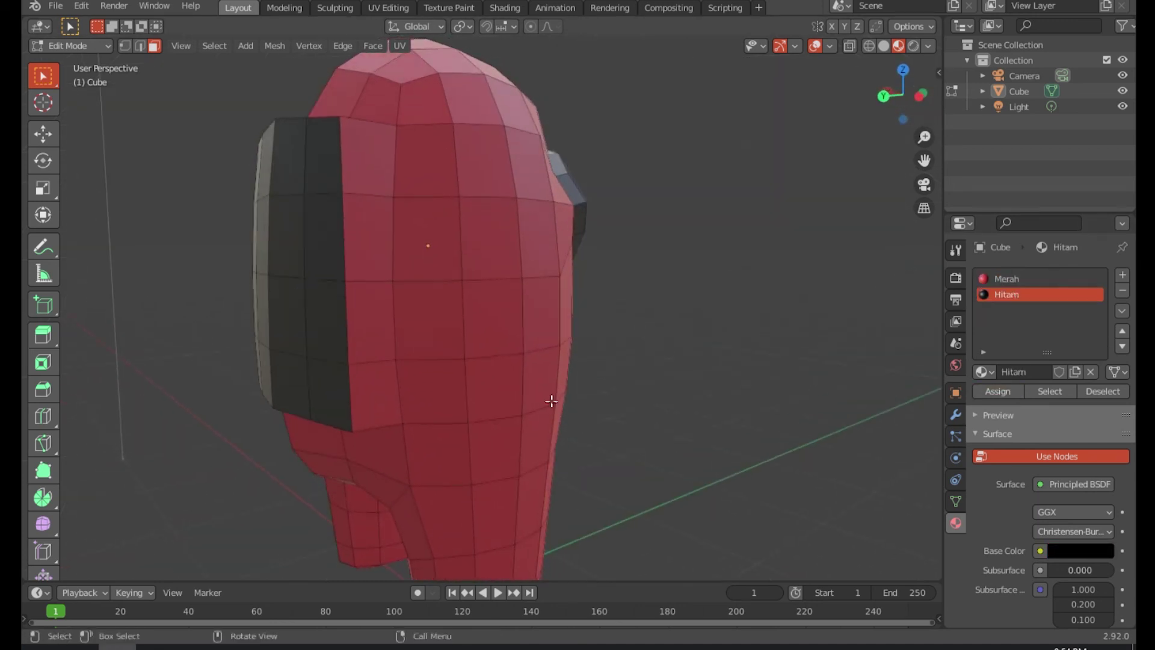
pyautogui.click(379, 174)
pyautogui.keyDown('shift'); pyautogui.click(368, 240); pyautogui.keyUp('shift')
pyautogui.keyDown('shift'); pyautogui.click(370, 319); pyautogui.keyUp('shift')
pyautogui.keyDown('shift'); pyautogui.click(364, 380); pyautogui.keyUp('shift')
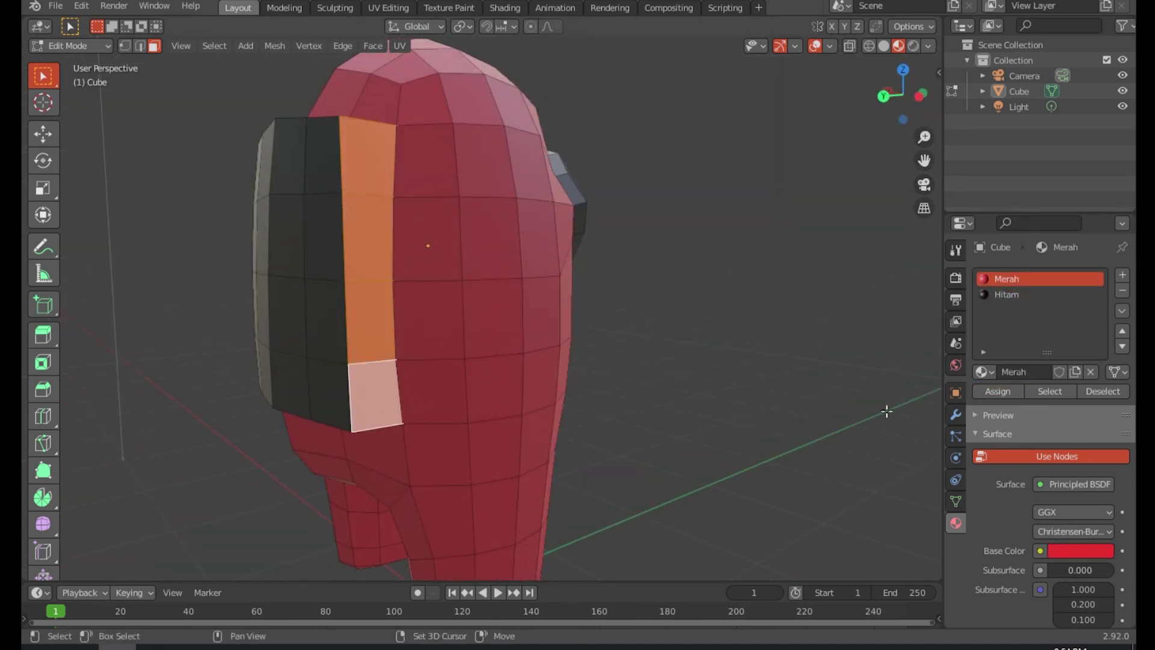
pyautogui.click(1006, 294)
# Select the four underside faces of the backpack and assign the Hitam material to them.
pyautogui.moveTo(311, 347); pyautogui.dragTo(488, 198, button='middle')
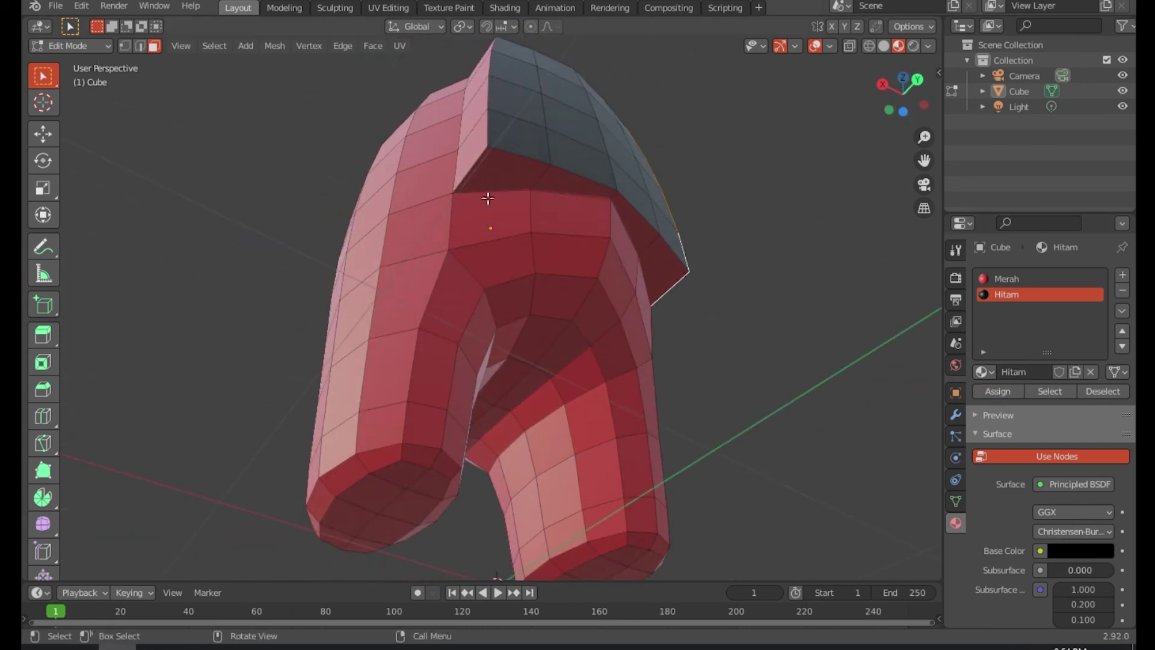
pyautogui.click(497, 176)
pyautogui.keyDown('shift'); pyautogui.click(571, 182); pyautogui.keyUp('shift')
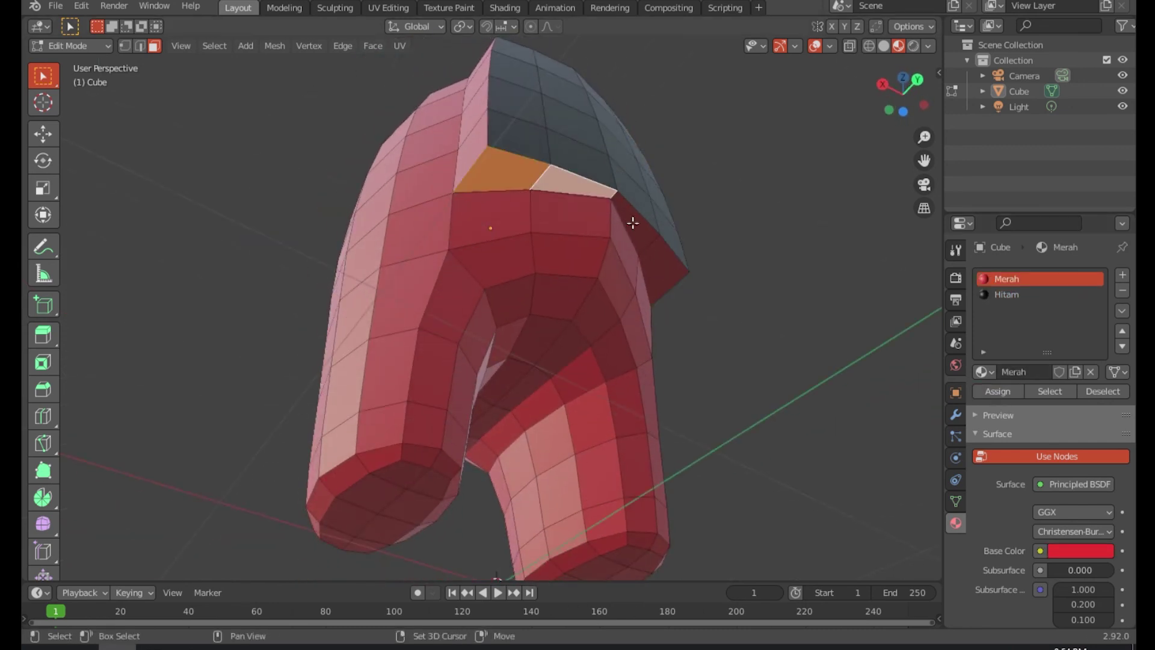
pyautogui.keyDown('shift'); pyautogui.click(629, 225); pyautogui.keyUp('shift')
pyautogui.keyDown('shift'); pyautogui.click(669, 266); pyautogui.keyUp('shift')
pyautogui.click(1016, 298)
pyautogui.click(1002, 392)
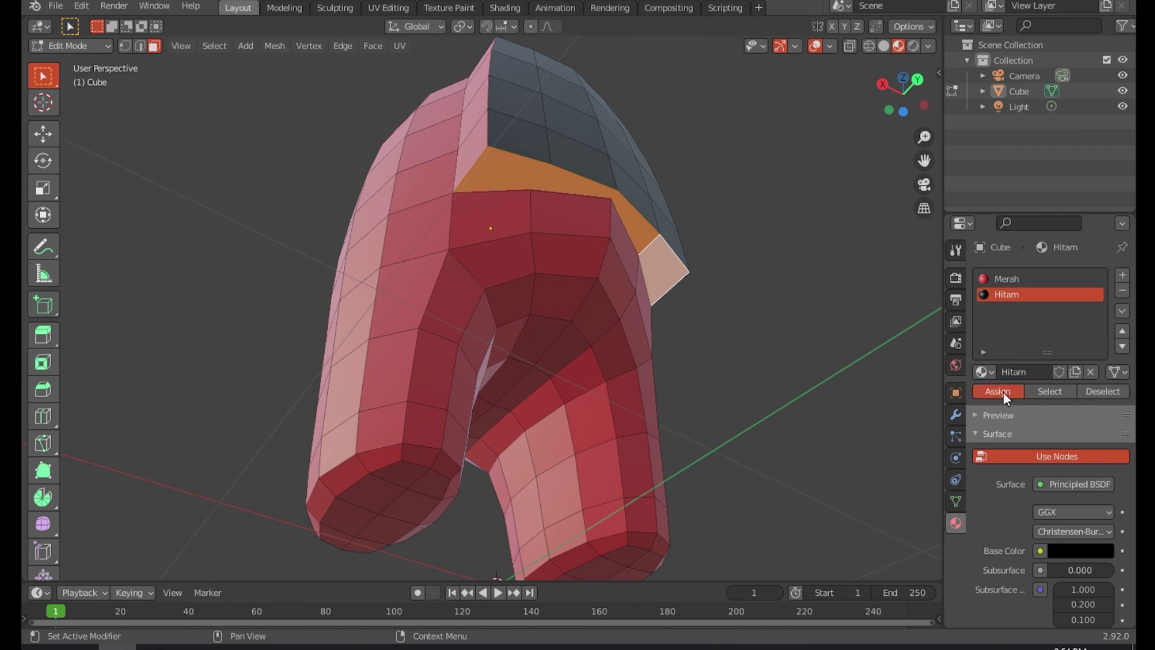
# Assign the Hitam material to the four red faces on the backpack's remaining side.
pyautogui.moveTo(806, 367); pyautogui.dragTo(744, 340, button='middle')
pyautogui.click(659, 138)
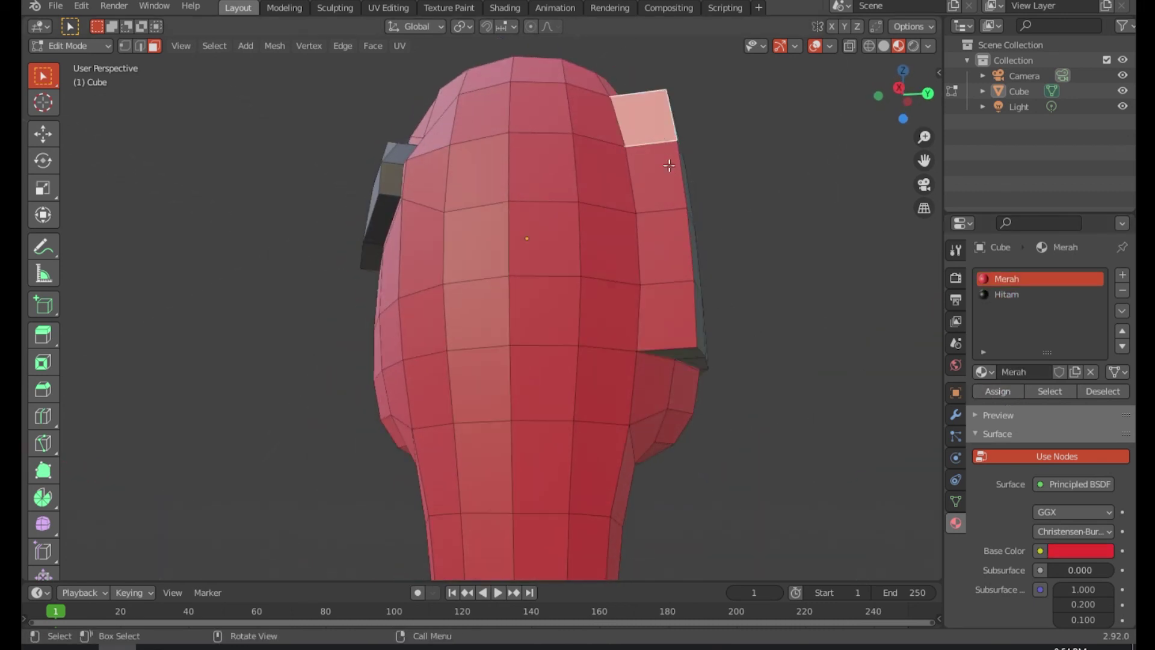
pyautogui.keyDown('shift'); pyautogui.click(669, 170); pyautogui.keyUp('shift')
pyautogui.keyDown('shift'); pyautogui.click(679, 257); pyautogui.keyUp('shift')
pyautogui.keyDown('shift'); pyautogui.click(676, 302); pyautogui.keyUp('shift')
pyautogui.click(1007, 294)
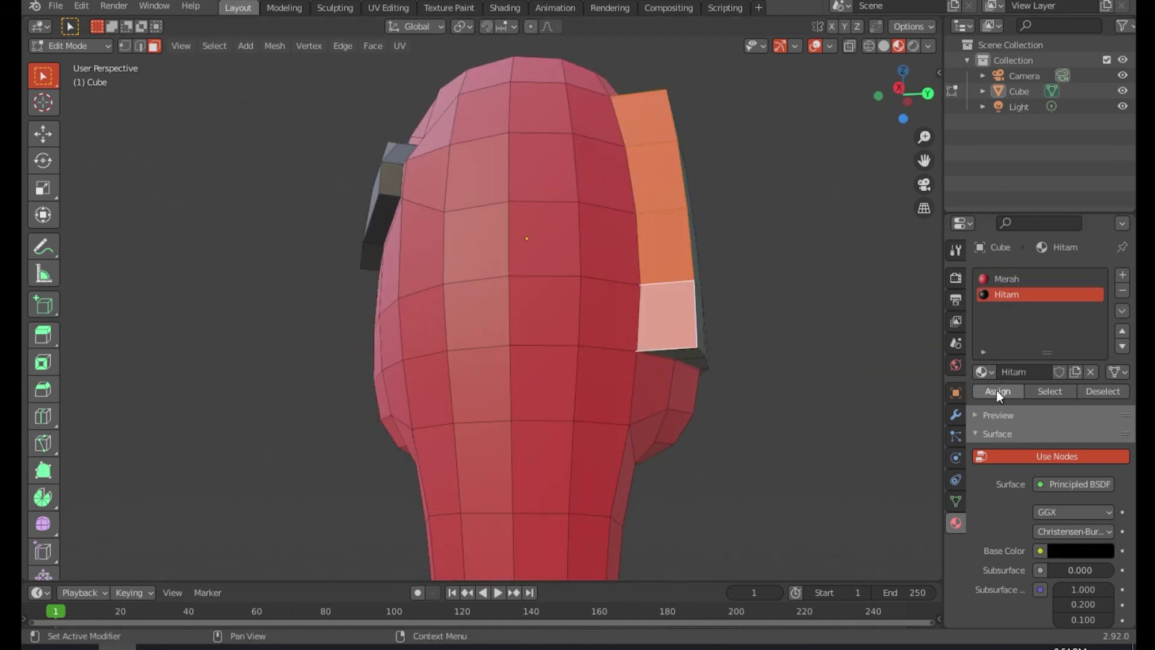
pyautogui.click(997, 391)
pyautogui.click(837, 353)
# Examine the colored character from the front, comparing solid shading with Material Preview.
pyautogui.scroll(-2, 693, 302)
pyautogui.moveTo(696, 302); pyautogui.dragTo(287, 345, button='middle')
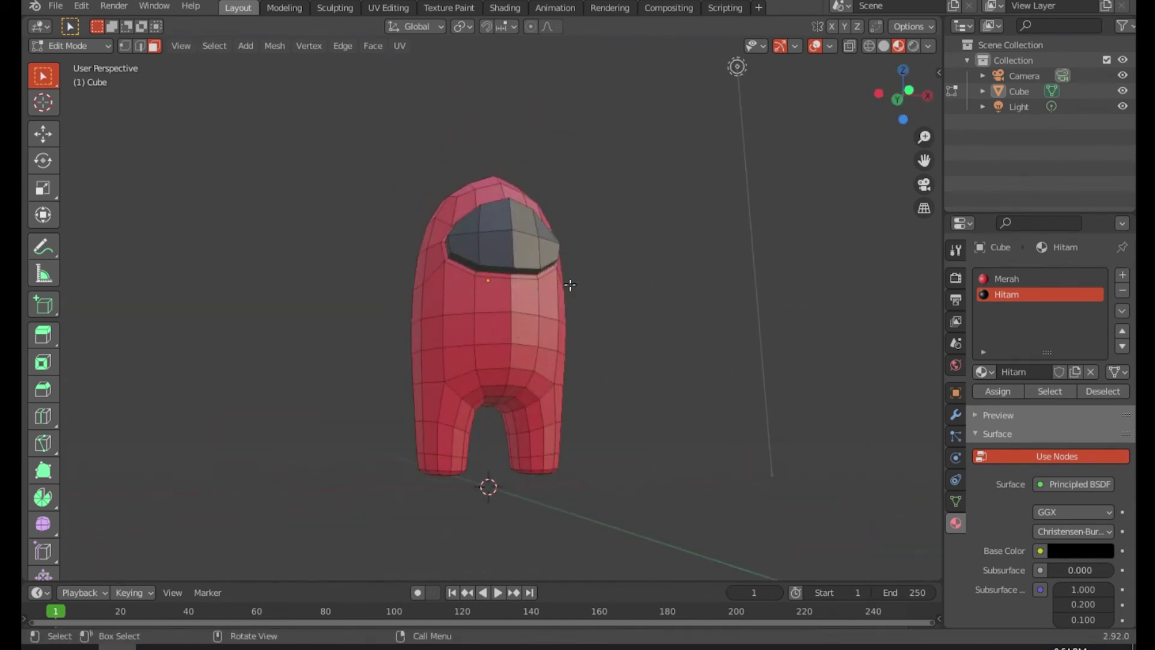
pyautogui.moveTo(567, 284); pyautogui.dragTo(524, 360, button='middle')
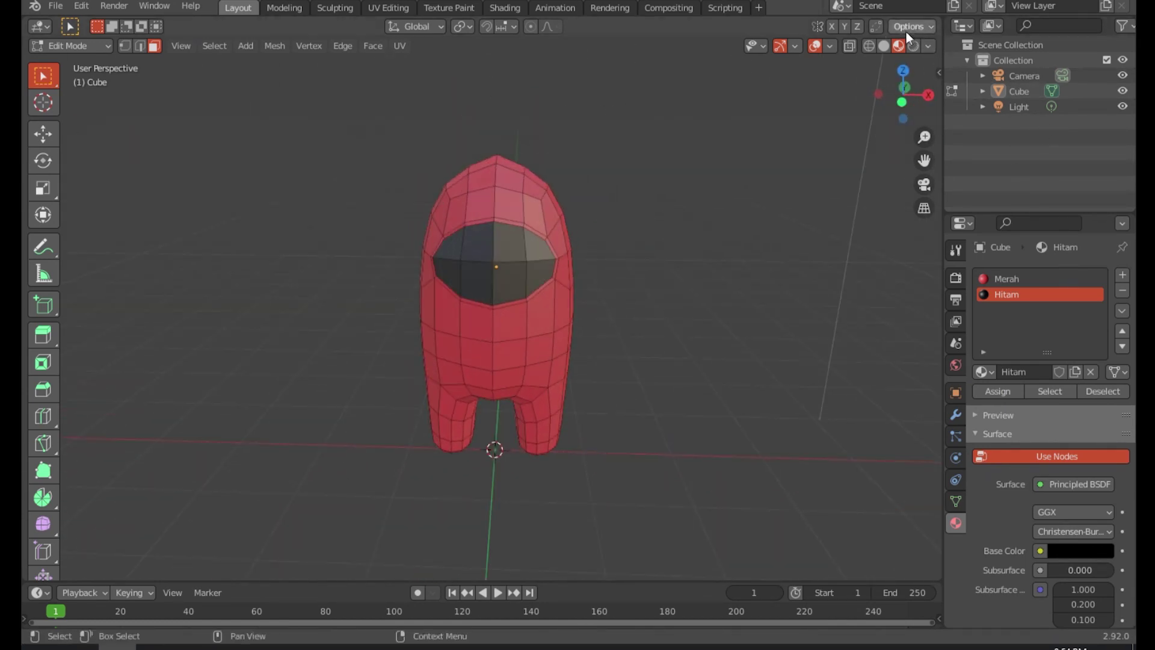
pyautogui.click(884, 45)
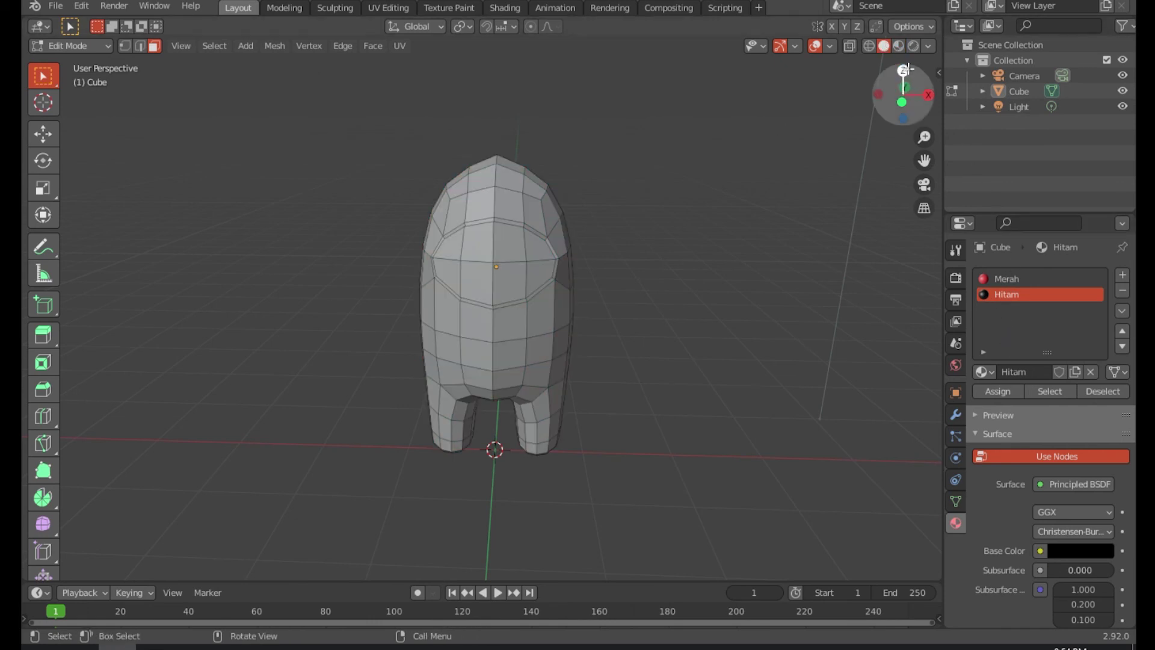
pyautogui.click(897, 47)
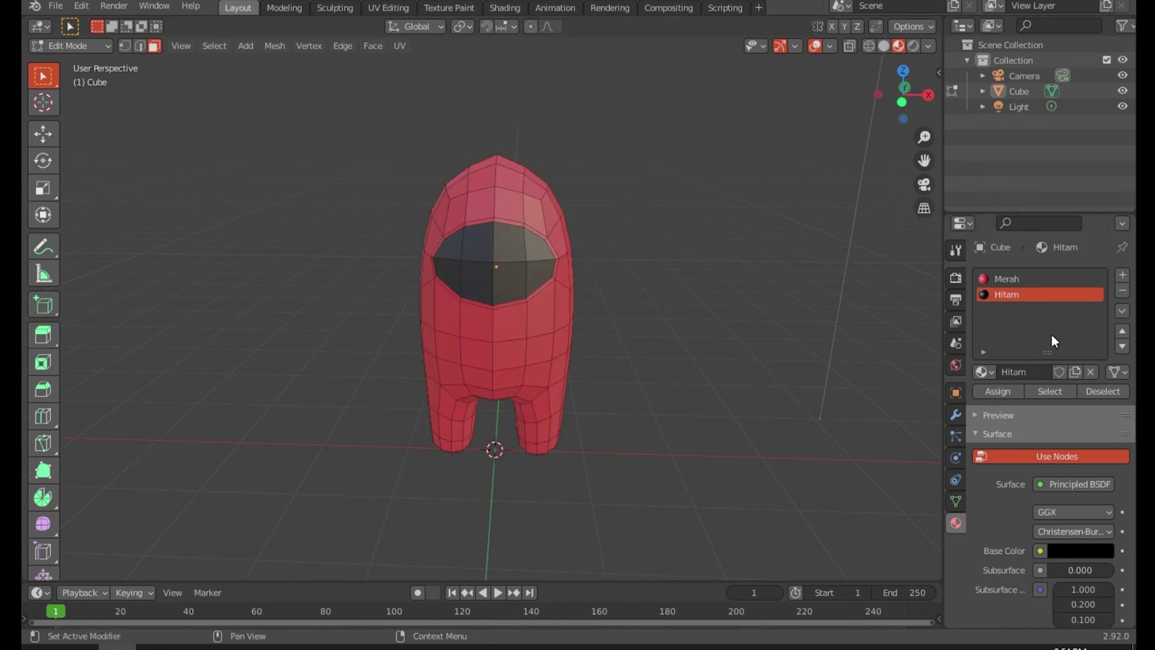
pyautogui.moveTo(701, 335); pyautogui.dragTo(615, 316, button='middle')
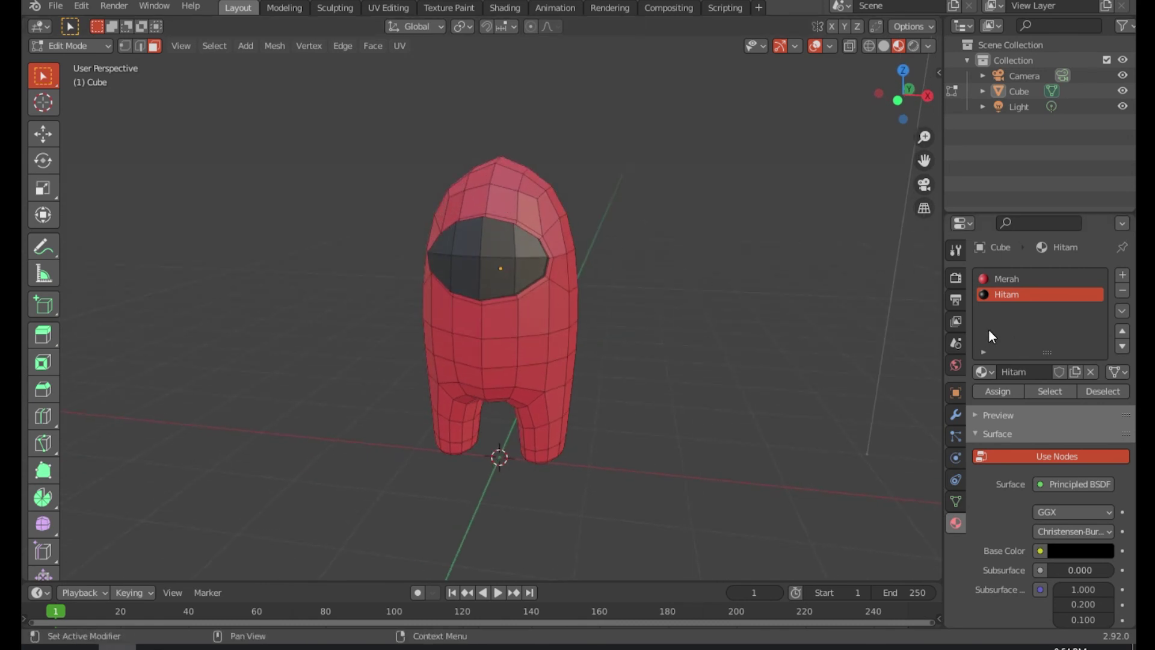
# Switch the viewport to solid shading and add a Subdivision Surface modifier to the character.
pyautogui.click(883, 46)
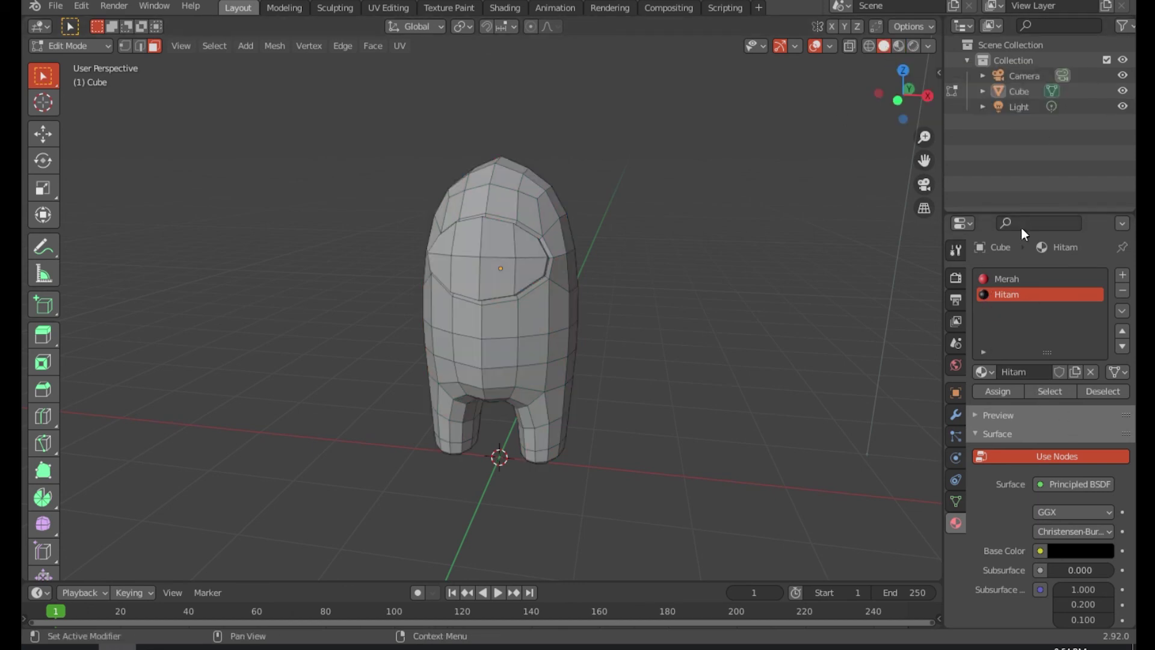
pyautogui.click(955, 415)
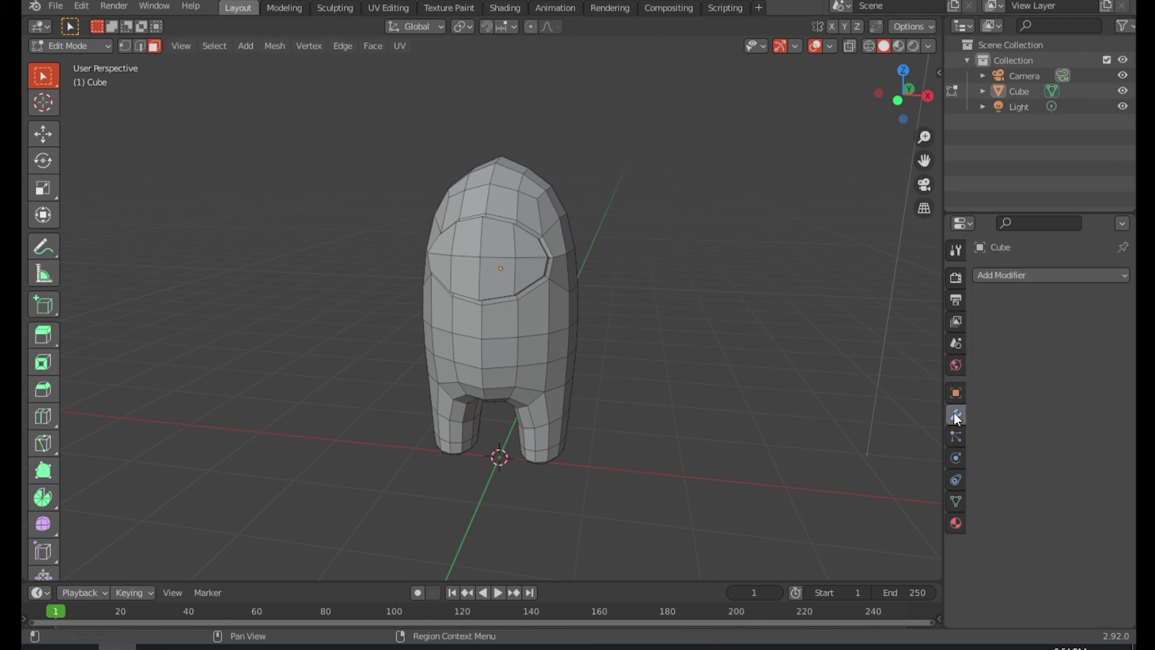
pyautogui.click(1033, 276)
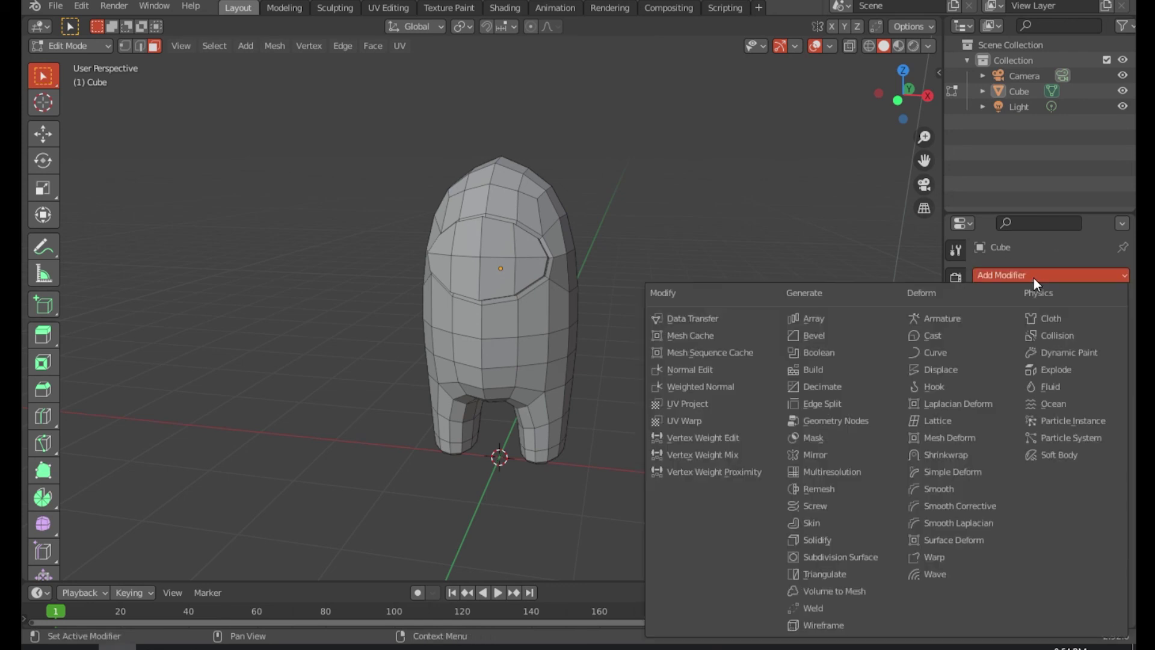
pyautogui.click(861, 558)
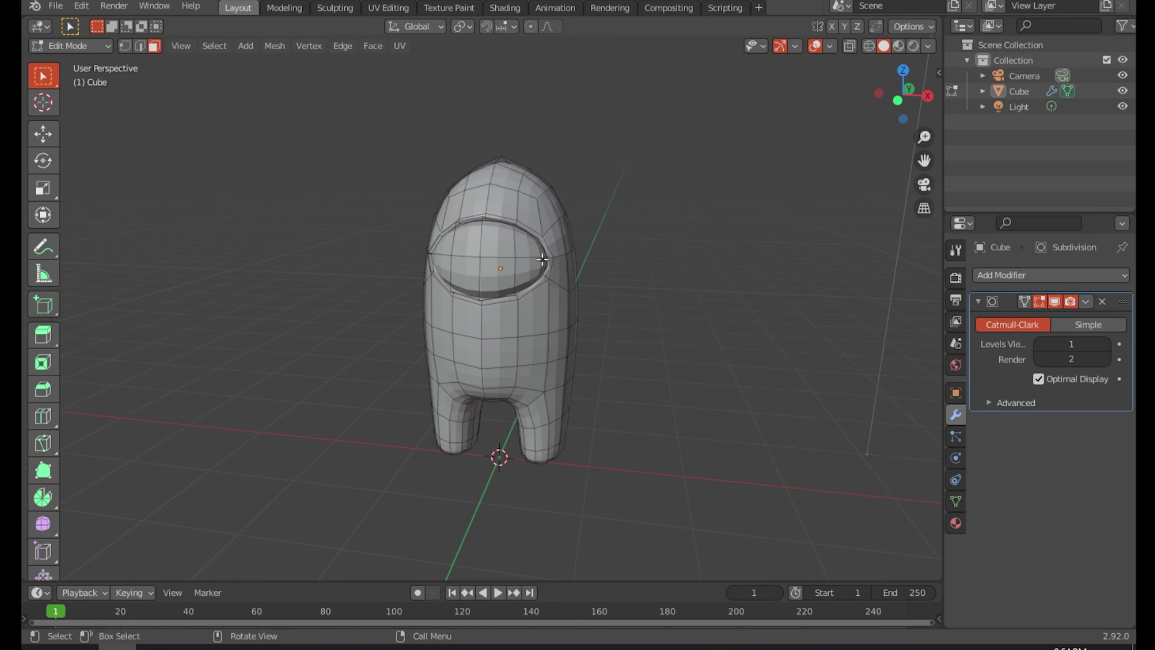
# Return to Object Mode and apply the Subdivision modifier to the character.
pyautogui.click(1085, 302)
pyautogui.press('Tab')
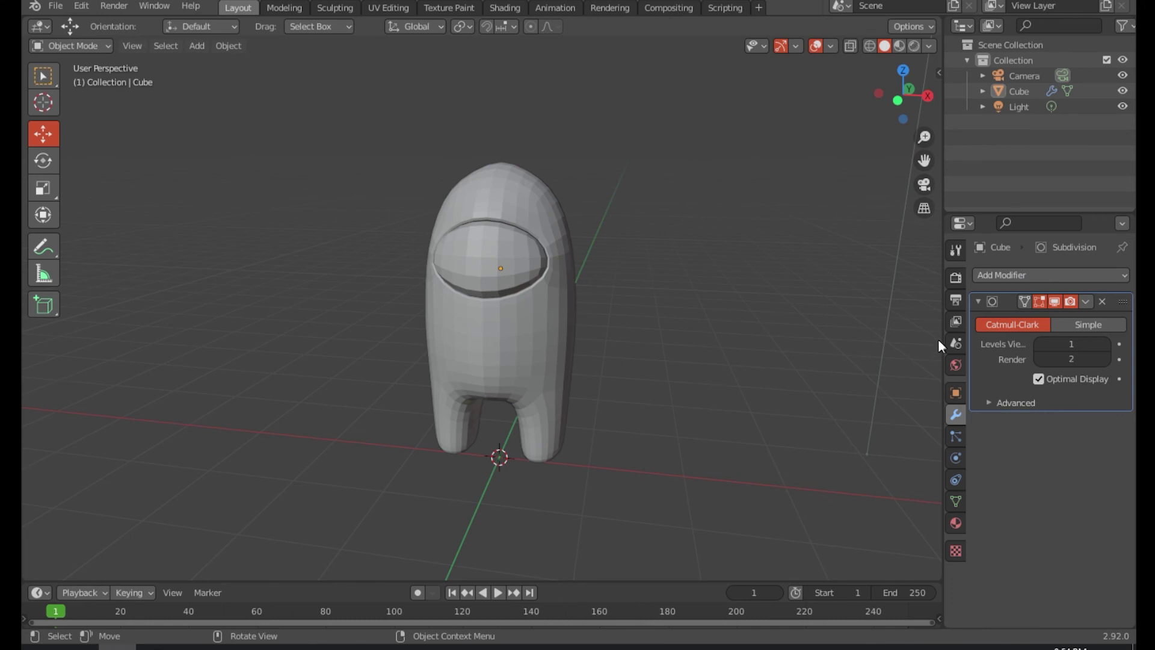
pyautogui.click(1040, 278)
pyautogui.click(1027, 266)
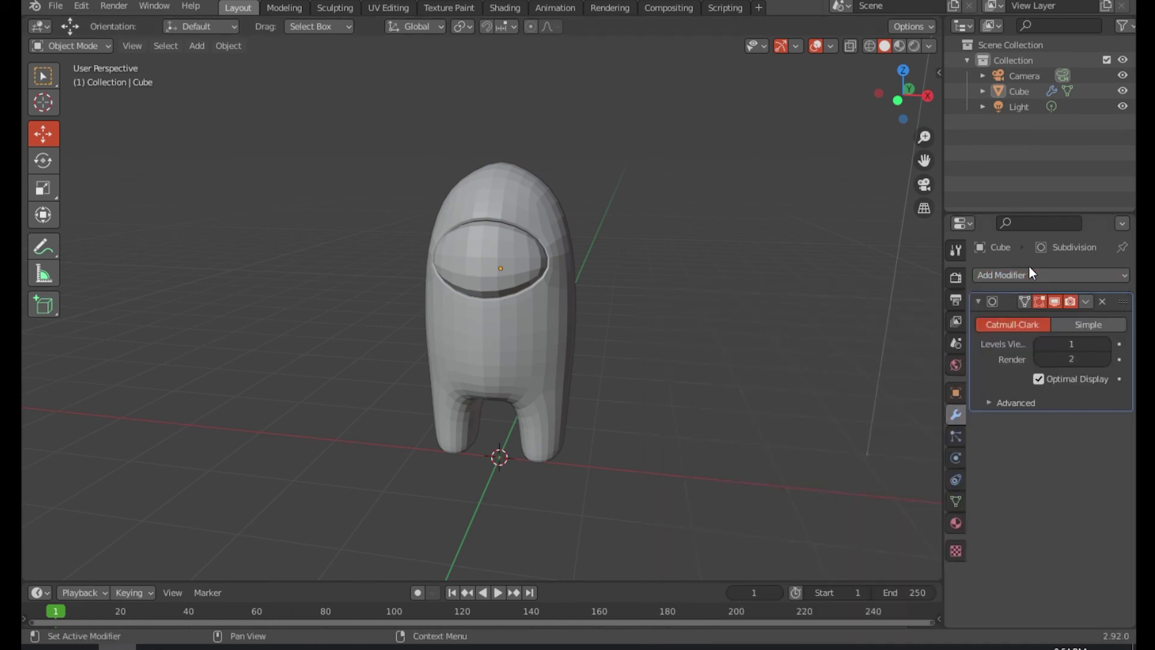
pyautogui.click(1087, 305)
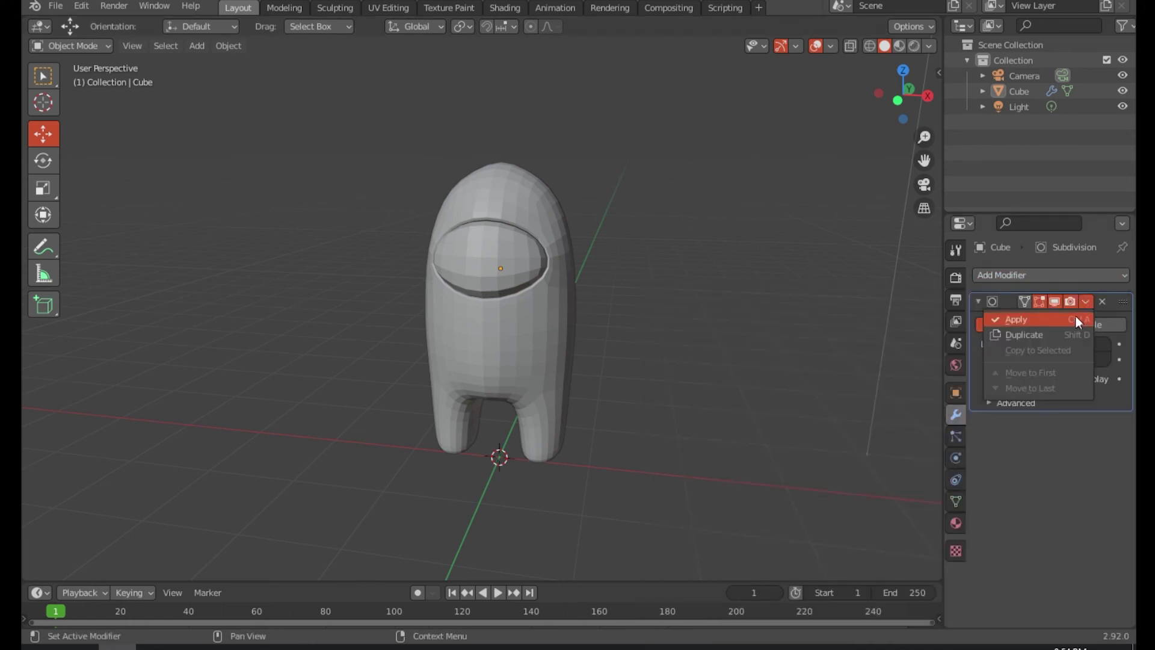
pyautogui.click(1059, 320)
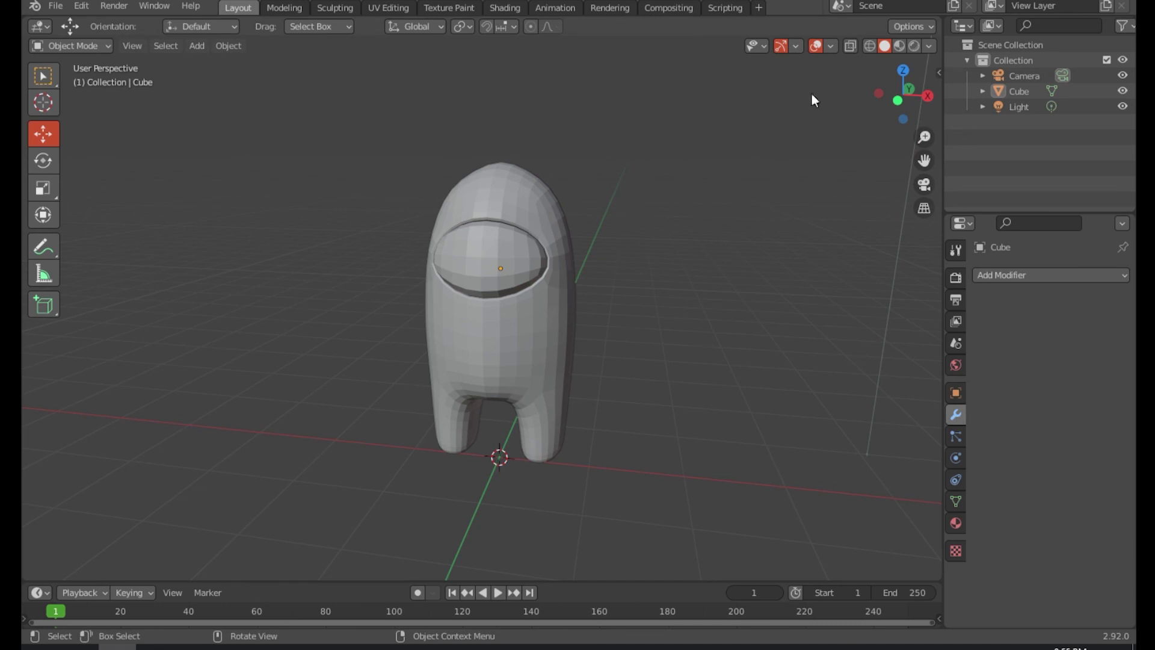
# Switch the viewport to Material Preview and inspect the smoothed character from the front and side.
pyautogui.click(898, 47)
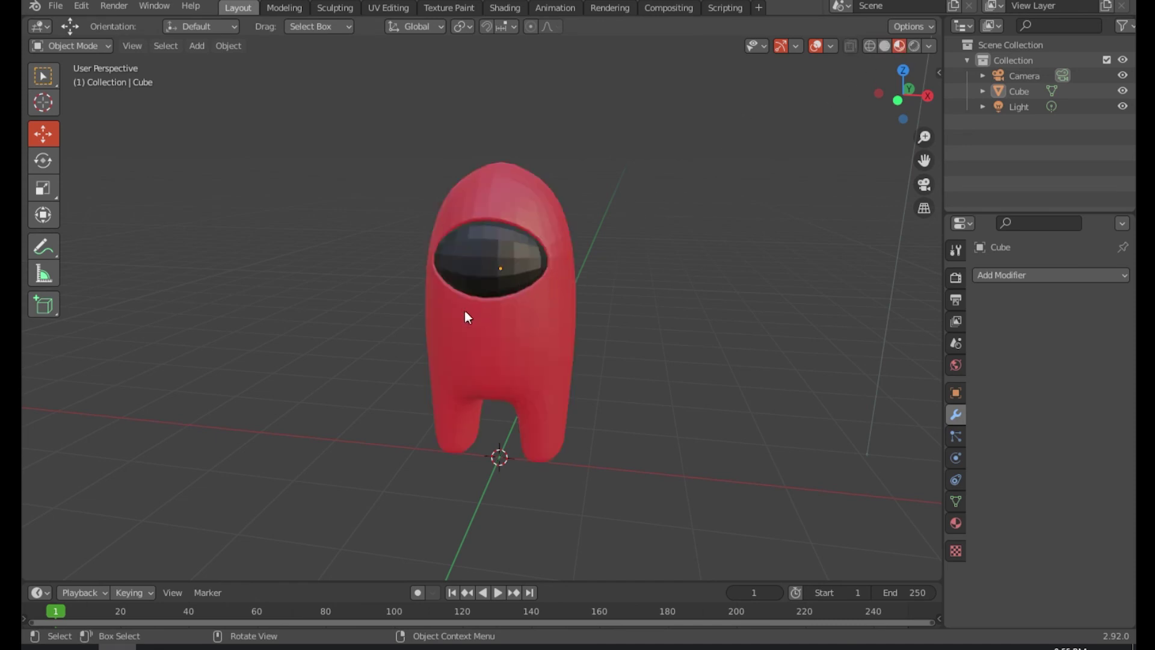
pyautogui.scroll(4, 527, 299)
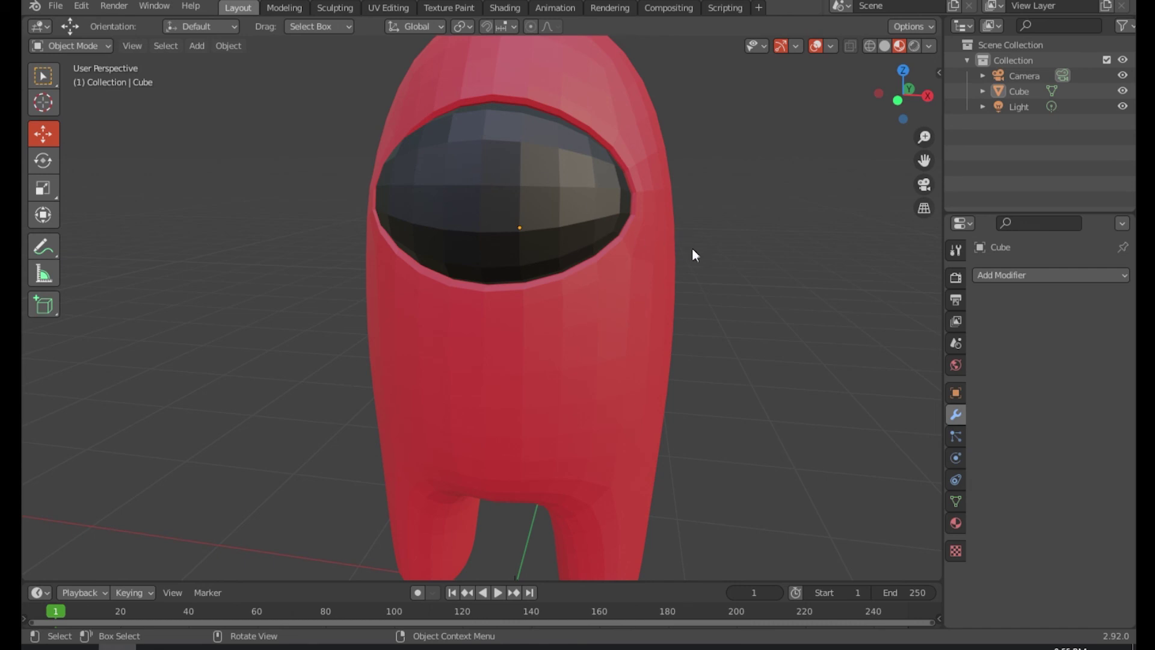
pyautogui.scroll(-3, 692, 248)
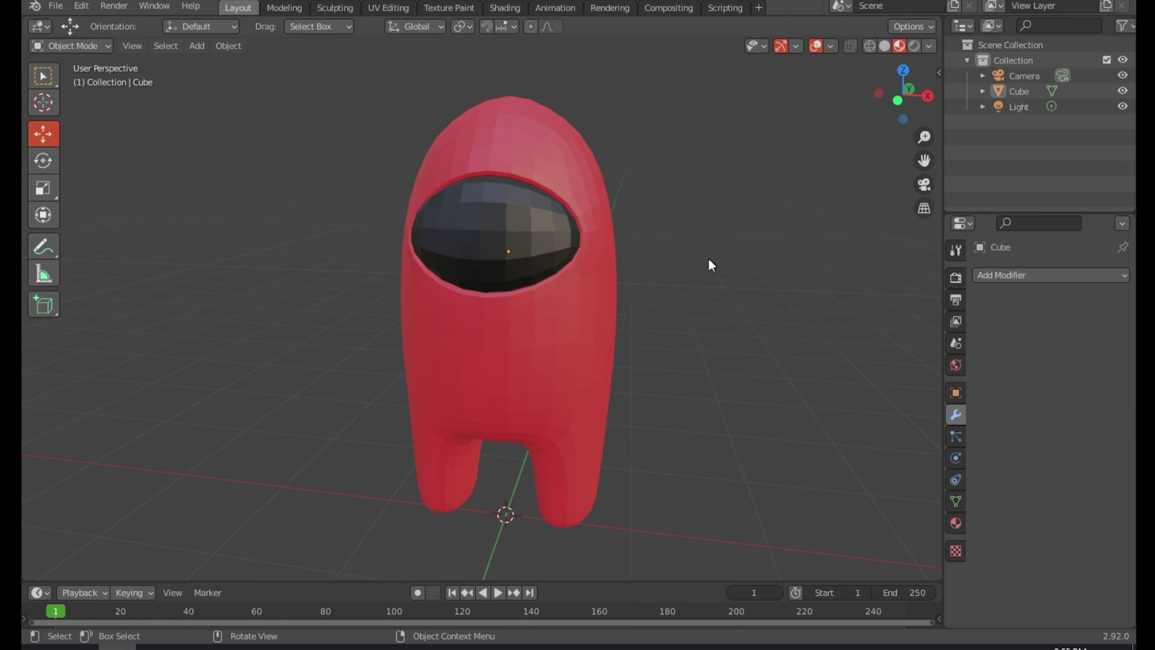
pyautogui.moveTo(709, 260); pyautogui.dragTo(409, 304, button='middle')
pyautogui.scroll(-2, 409, 304)
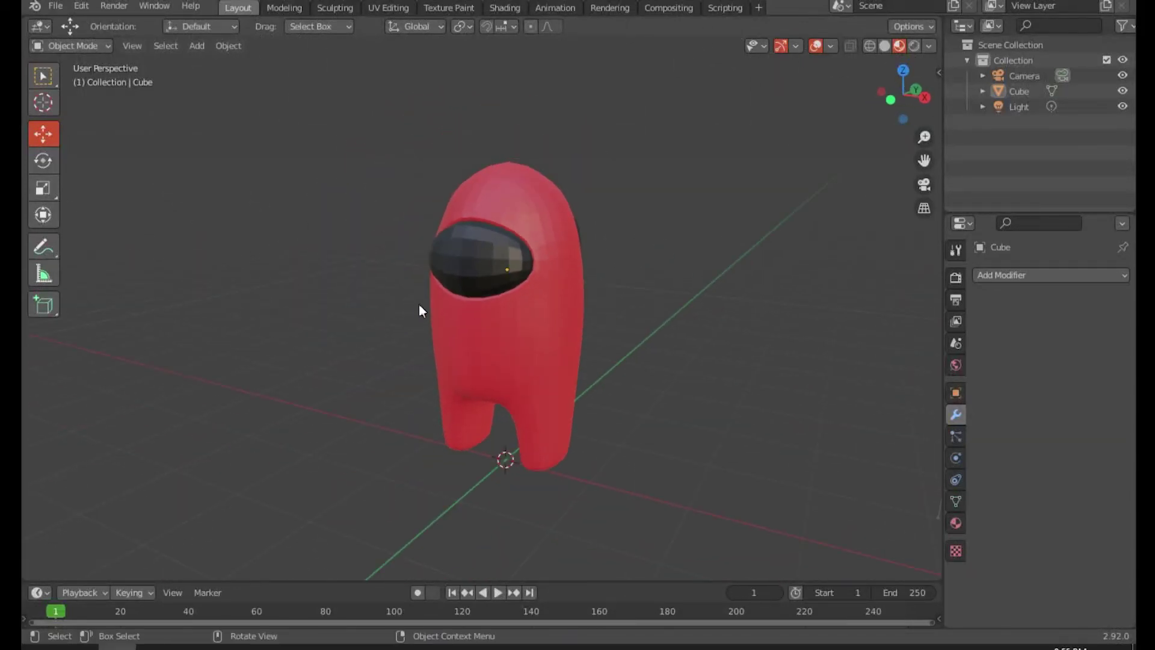
pyautogui.moveTo(577, 306)
pyautogui.mouseDown(button='middle')
pyautogui.moveTo(546, 304)
pyautogui.moveTo(571, 304)
pyautogui.mouseUp(button='middle')
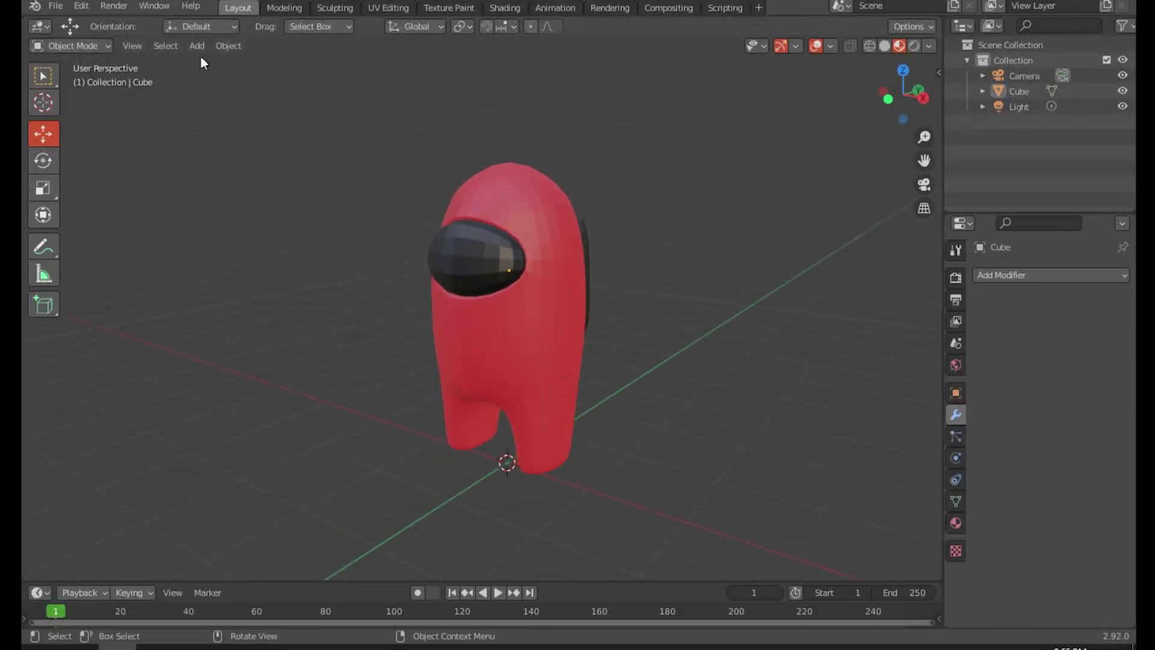
# Save the project as a Blender file in the Documents folder.
pyautogui.click(57, 6)
pyautogui.click(114, 124)
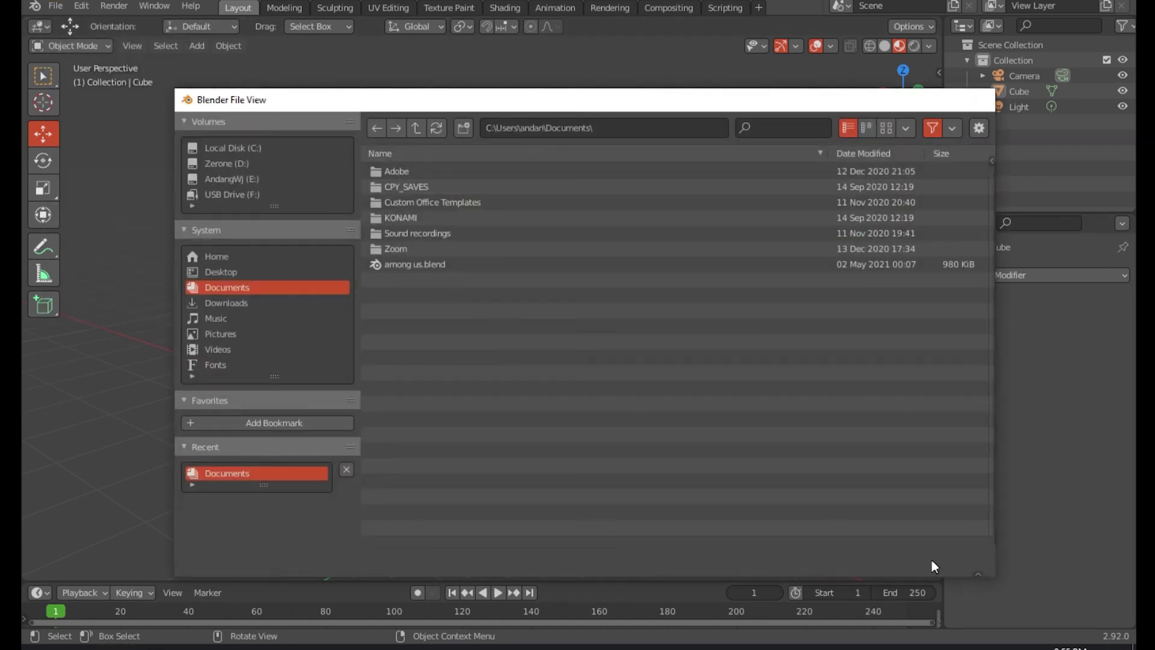
pyautogui.click(931, 559)
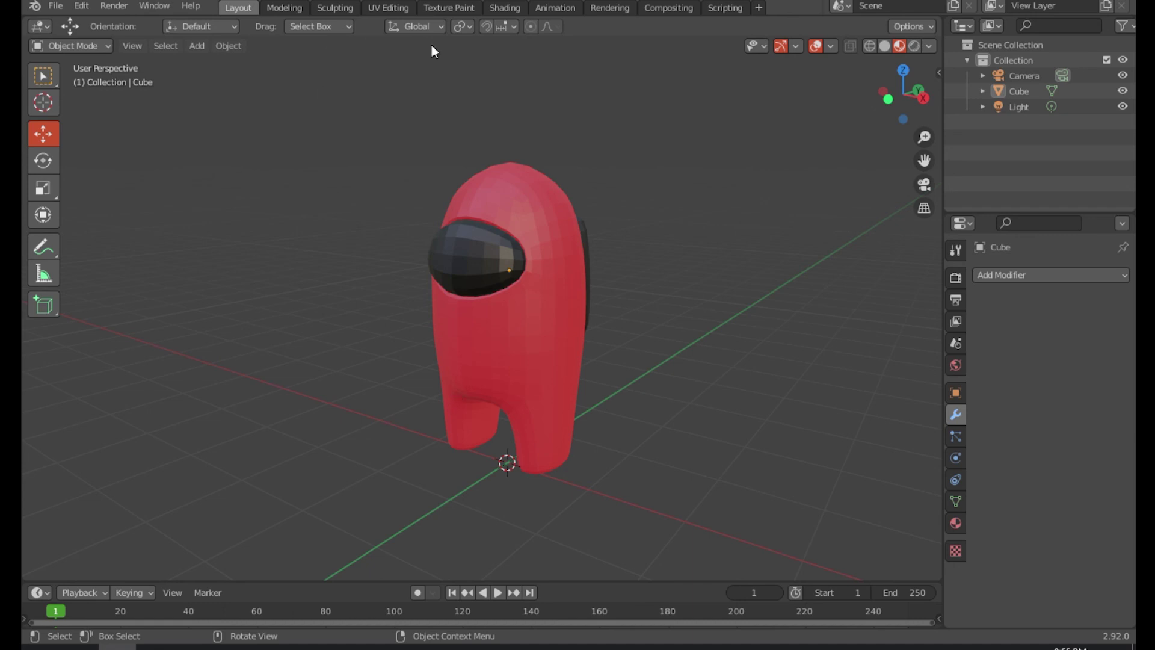
# Select the scene's Light object for editing.
pyautogui.click(527, 298)
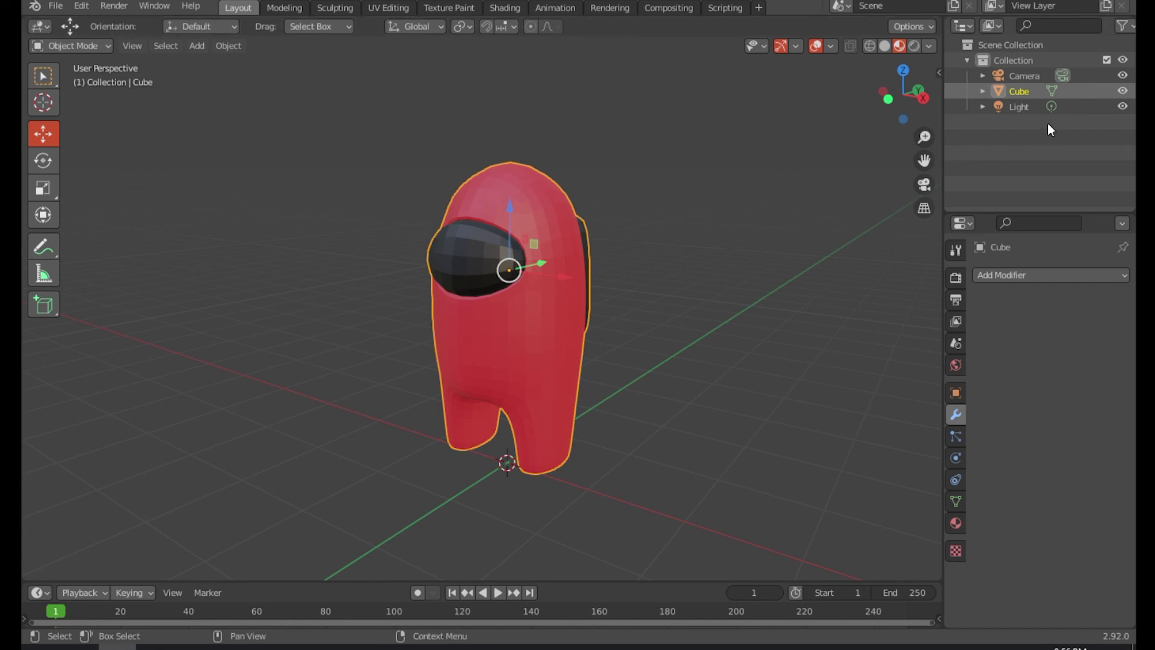
pyautogui.click(1020, 107)
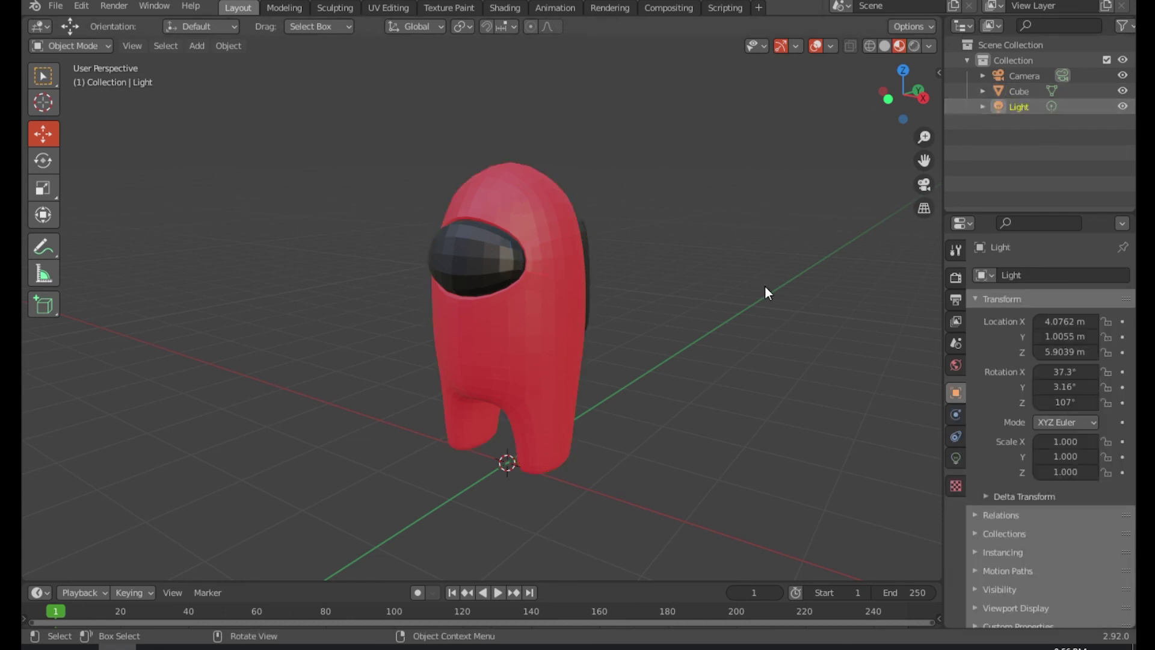